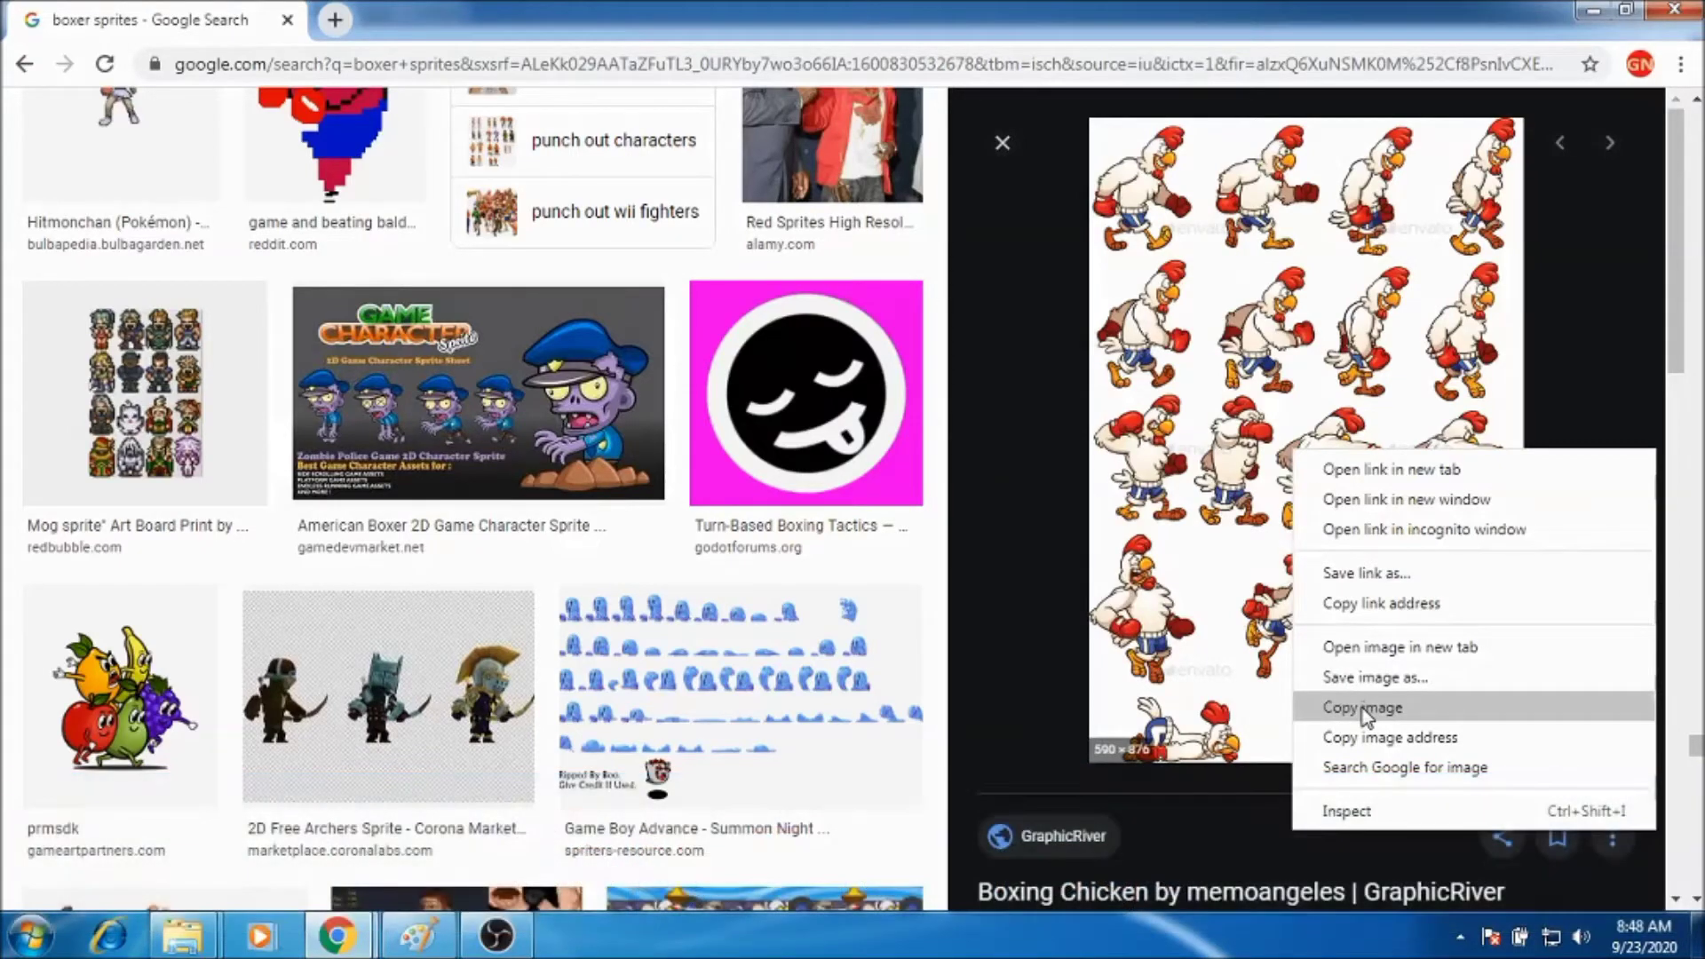
Copy the boxing chicken sprite sheet from the image search into Paint and cut out the fourth chicken in the top row.
click(1363, 709)
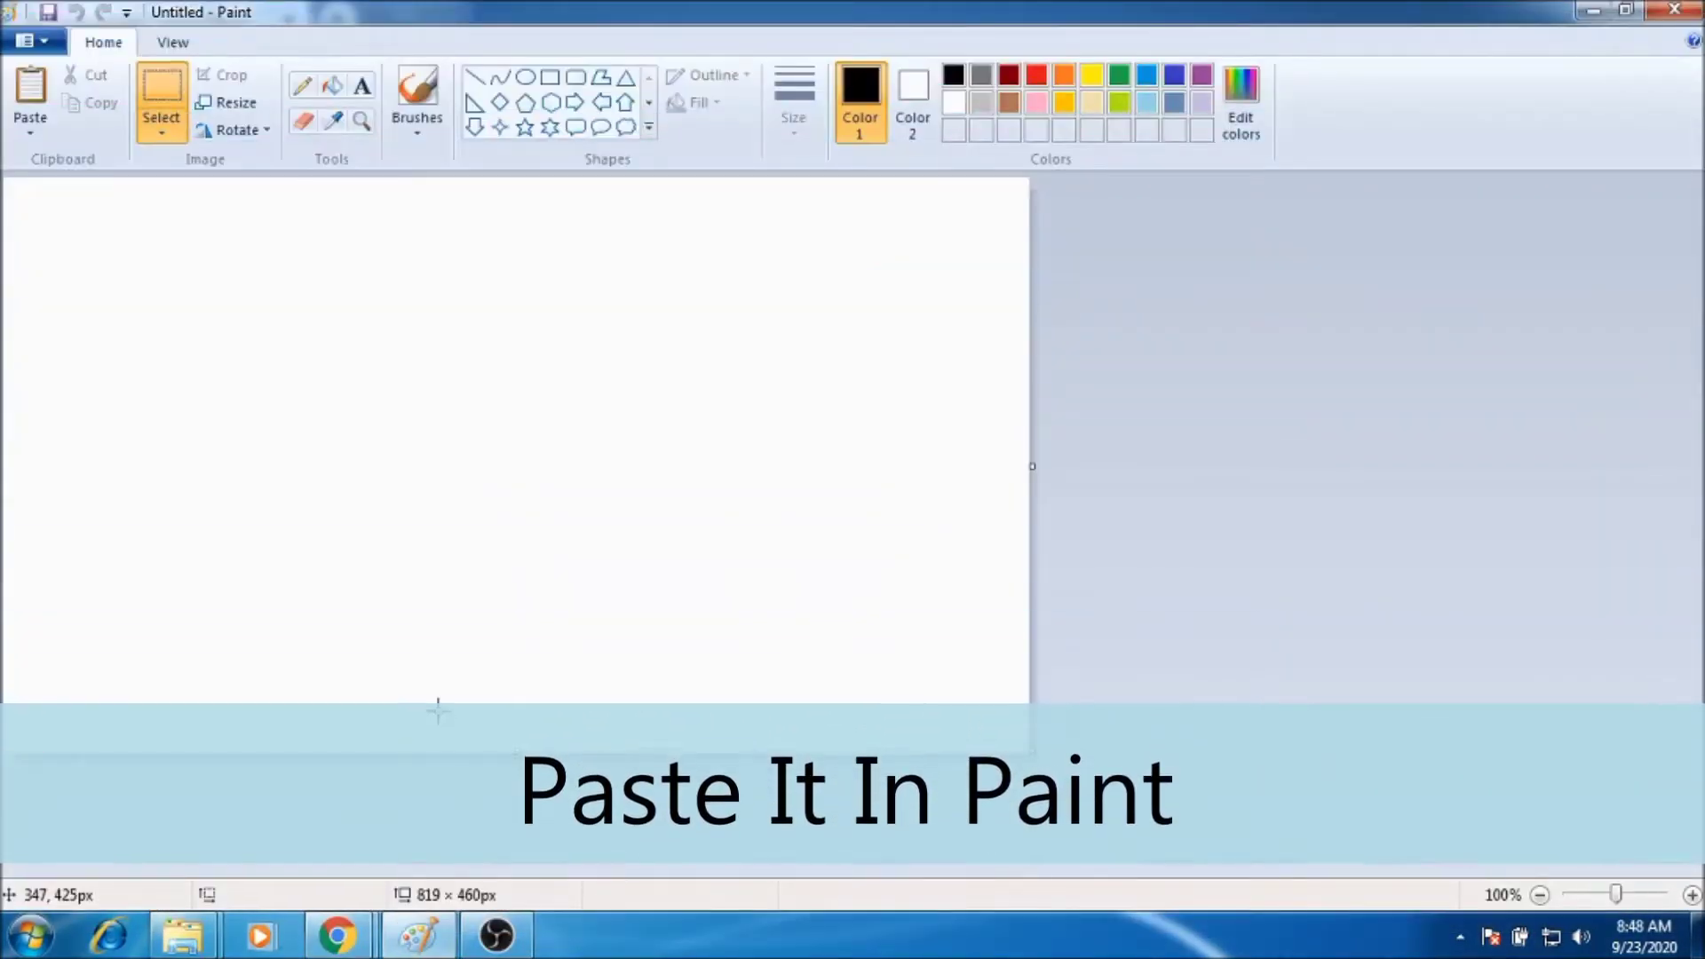
key(ctrl+v)
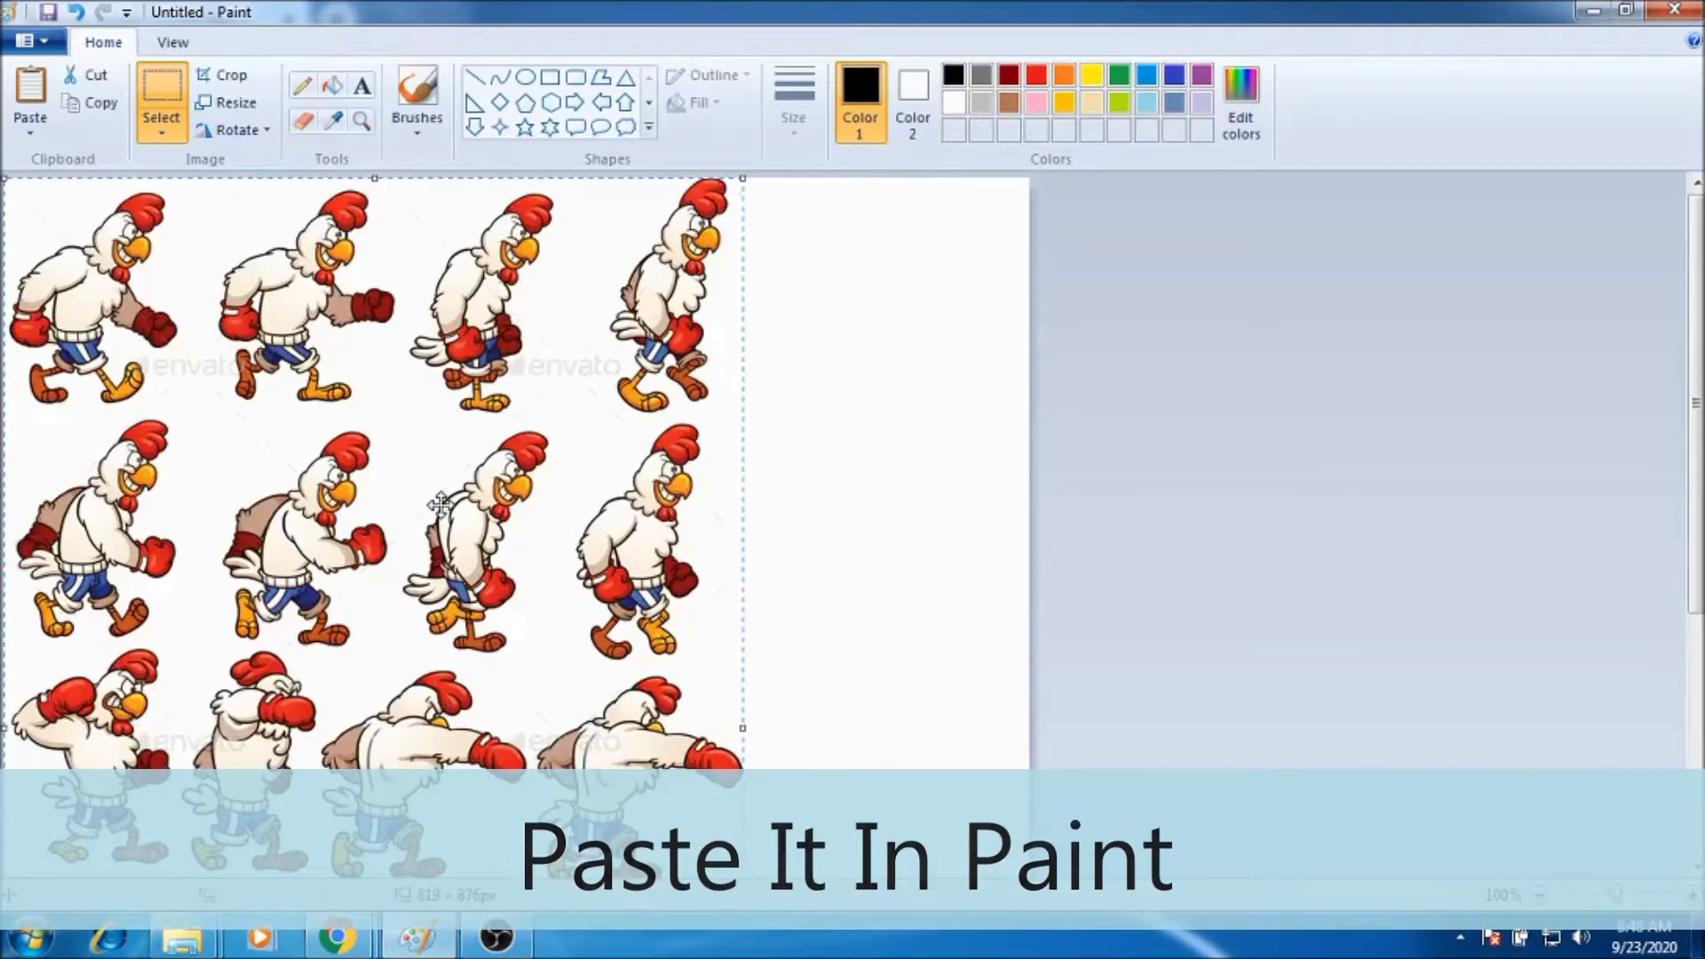
drag(606, 180, 724, 402)
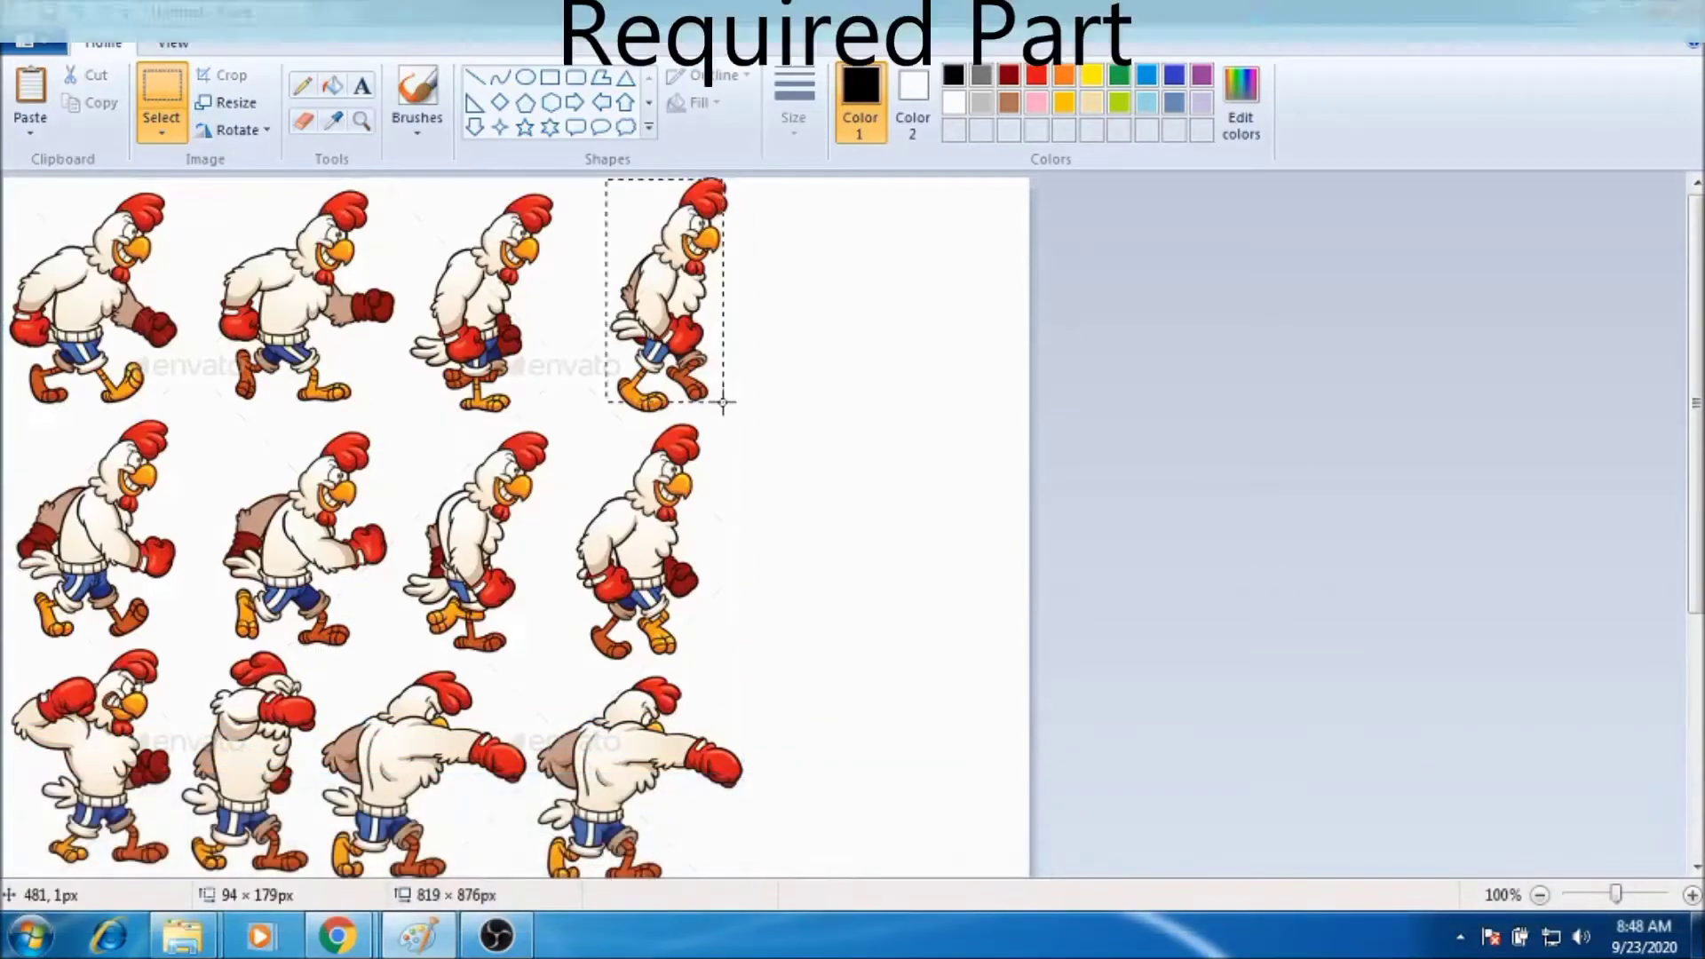
click(573, 180)
drag(592, 180, 733, 418)
key(ctrl+x)
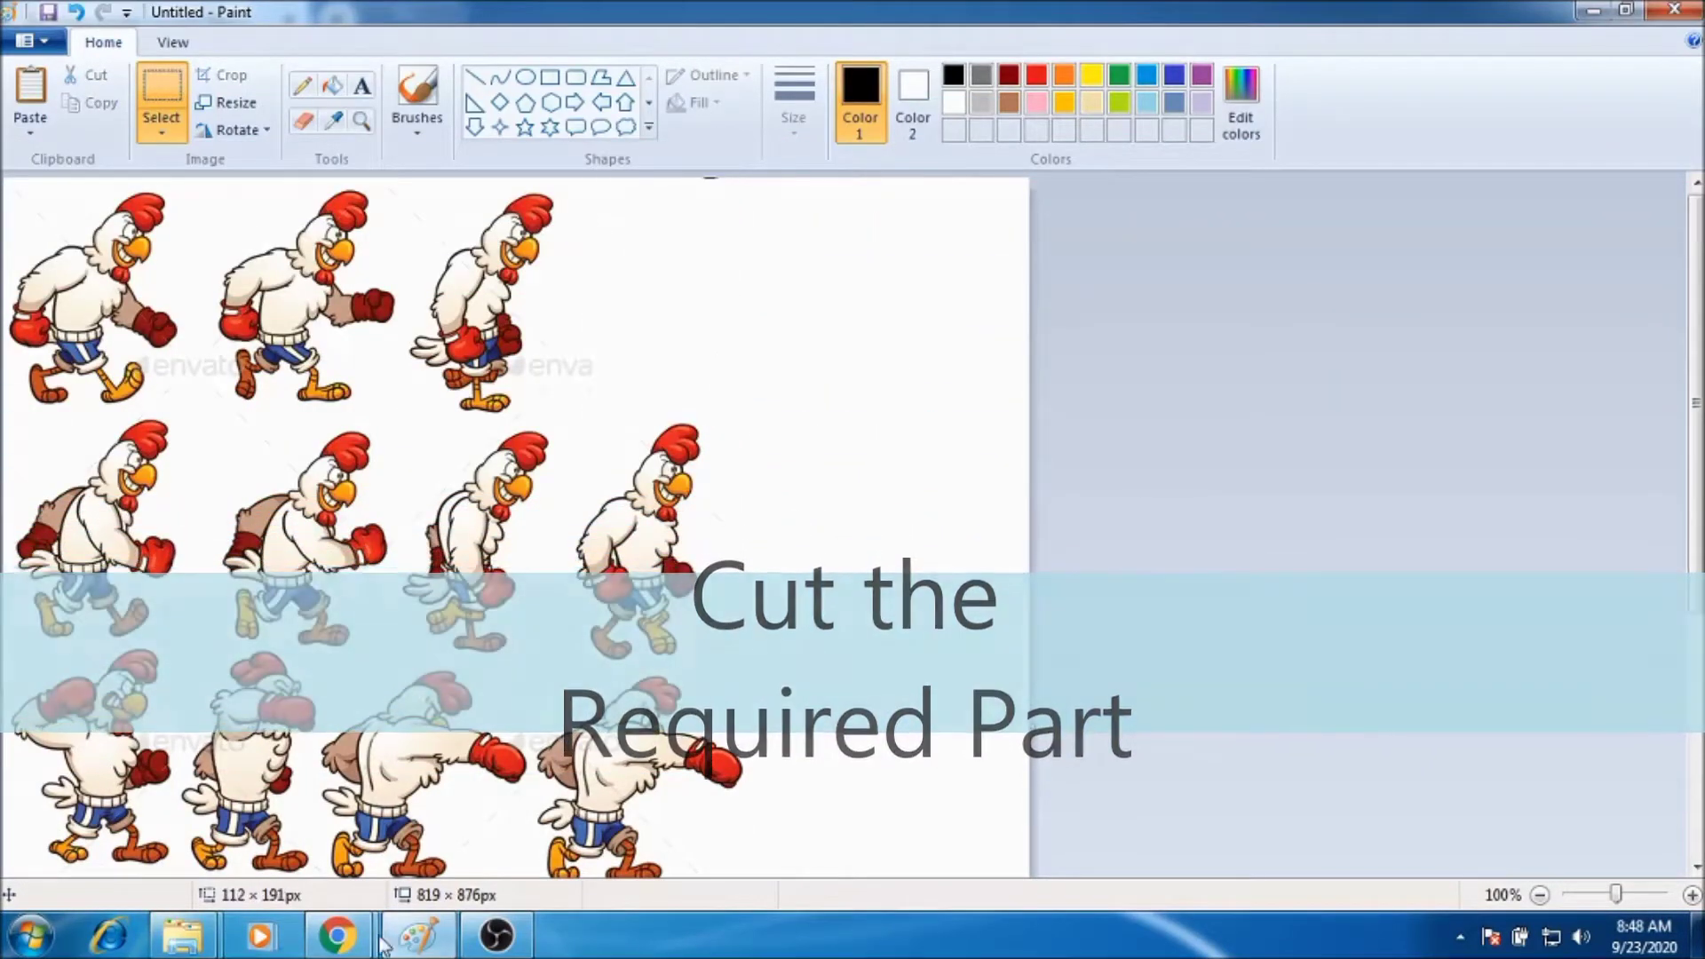
Paste the cut chicken into another Paint window and save it as 1 with the canvas trimmed to about 109 × 190 px.
key(super)
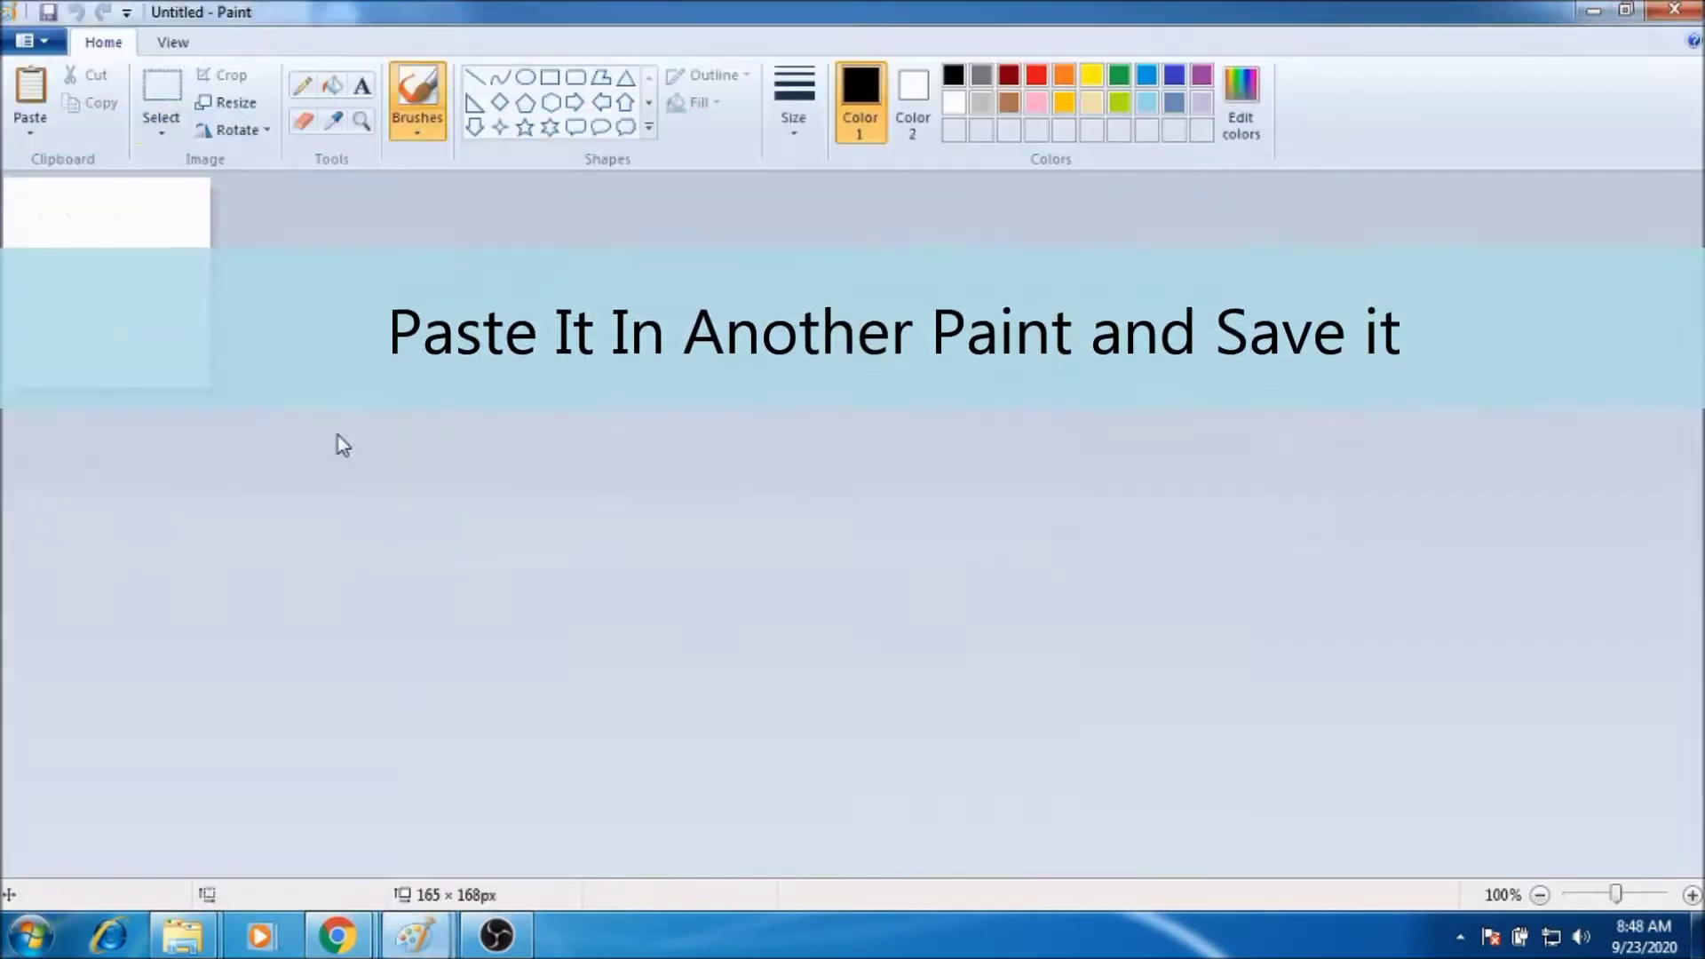
key(ctrl+v)
drag(211, 417, 142, 417)
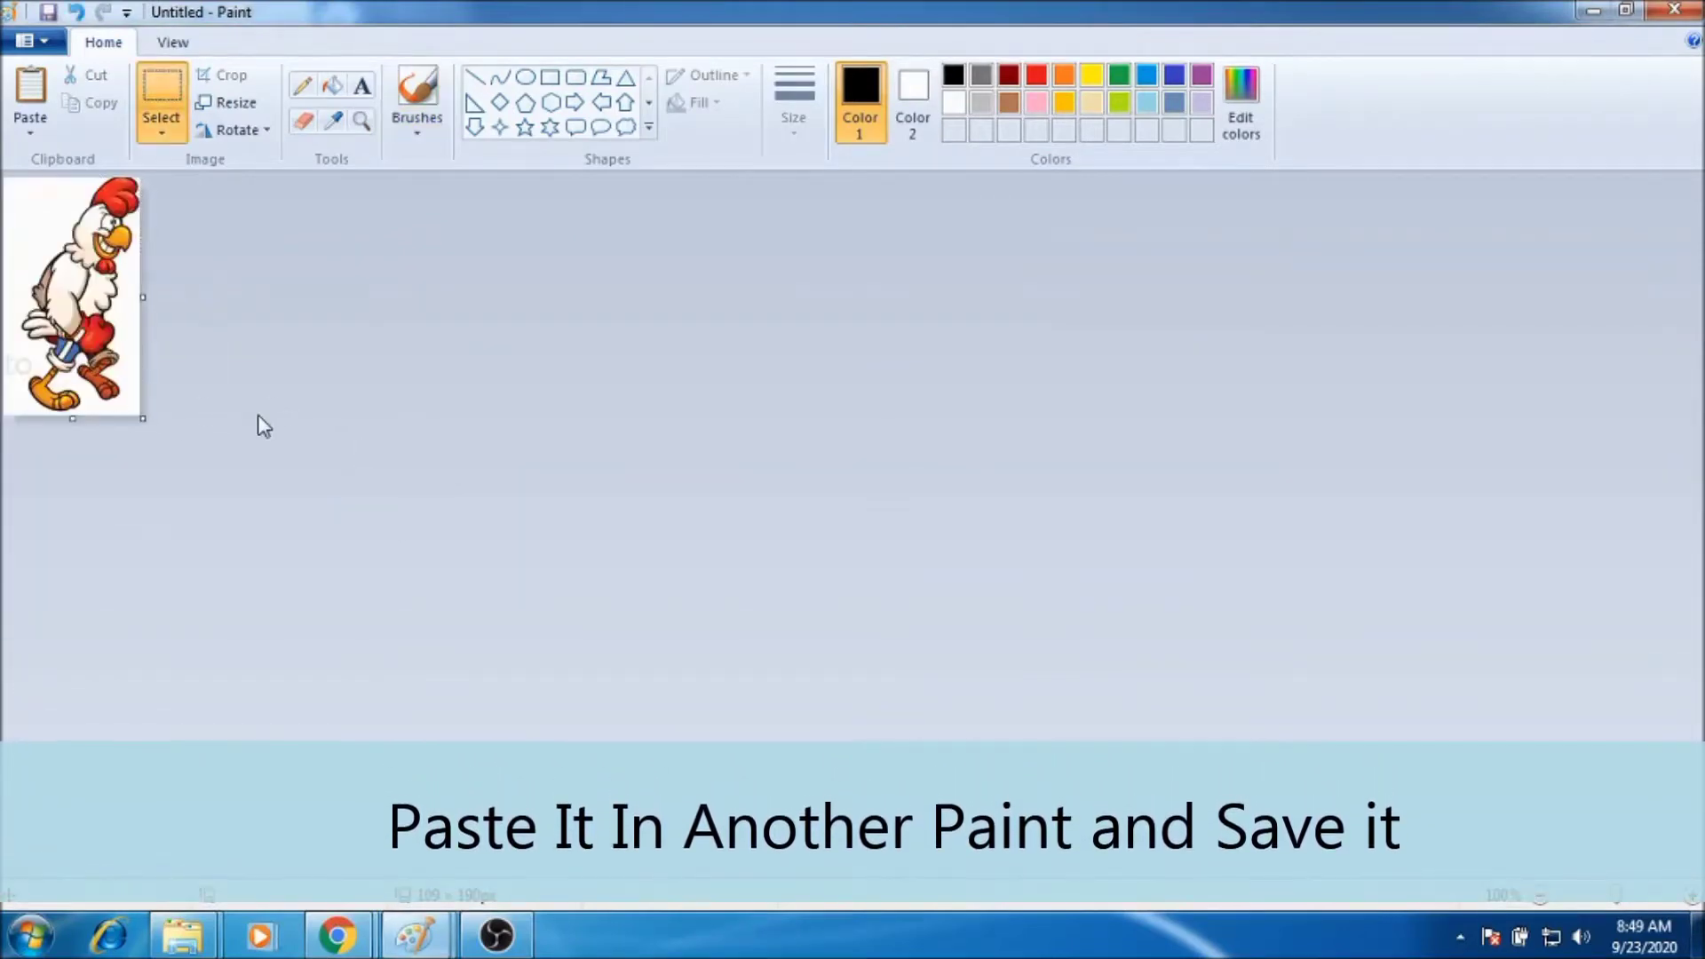
key(ctrl+s)
text(1)
key(Return)
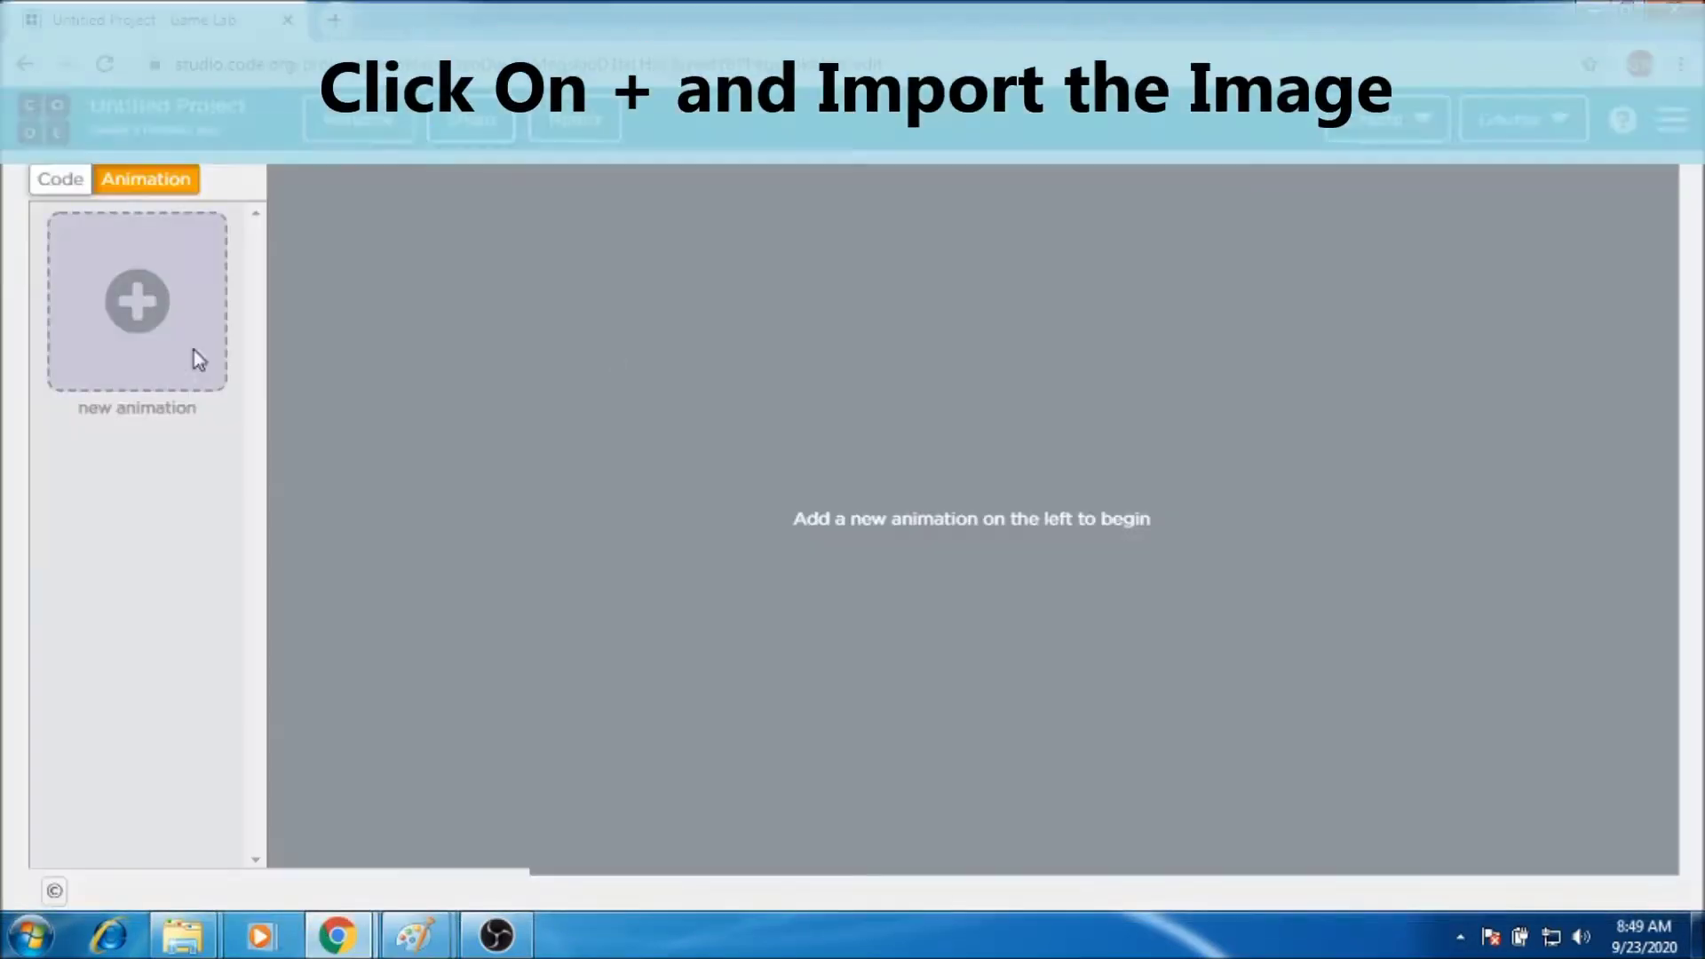
In Game Lab, create a new animation by uploading the image 1 from the Desktop.
click(197, 359)
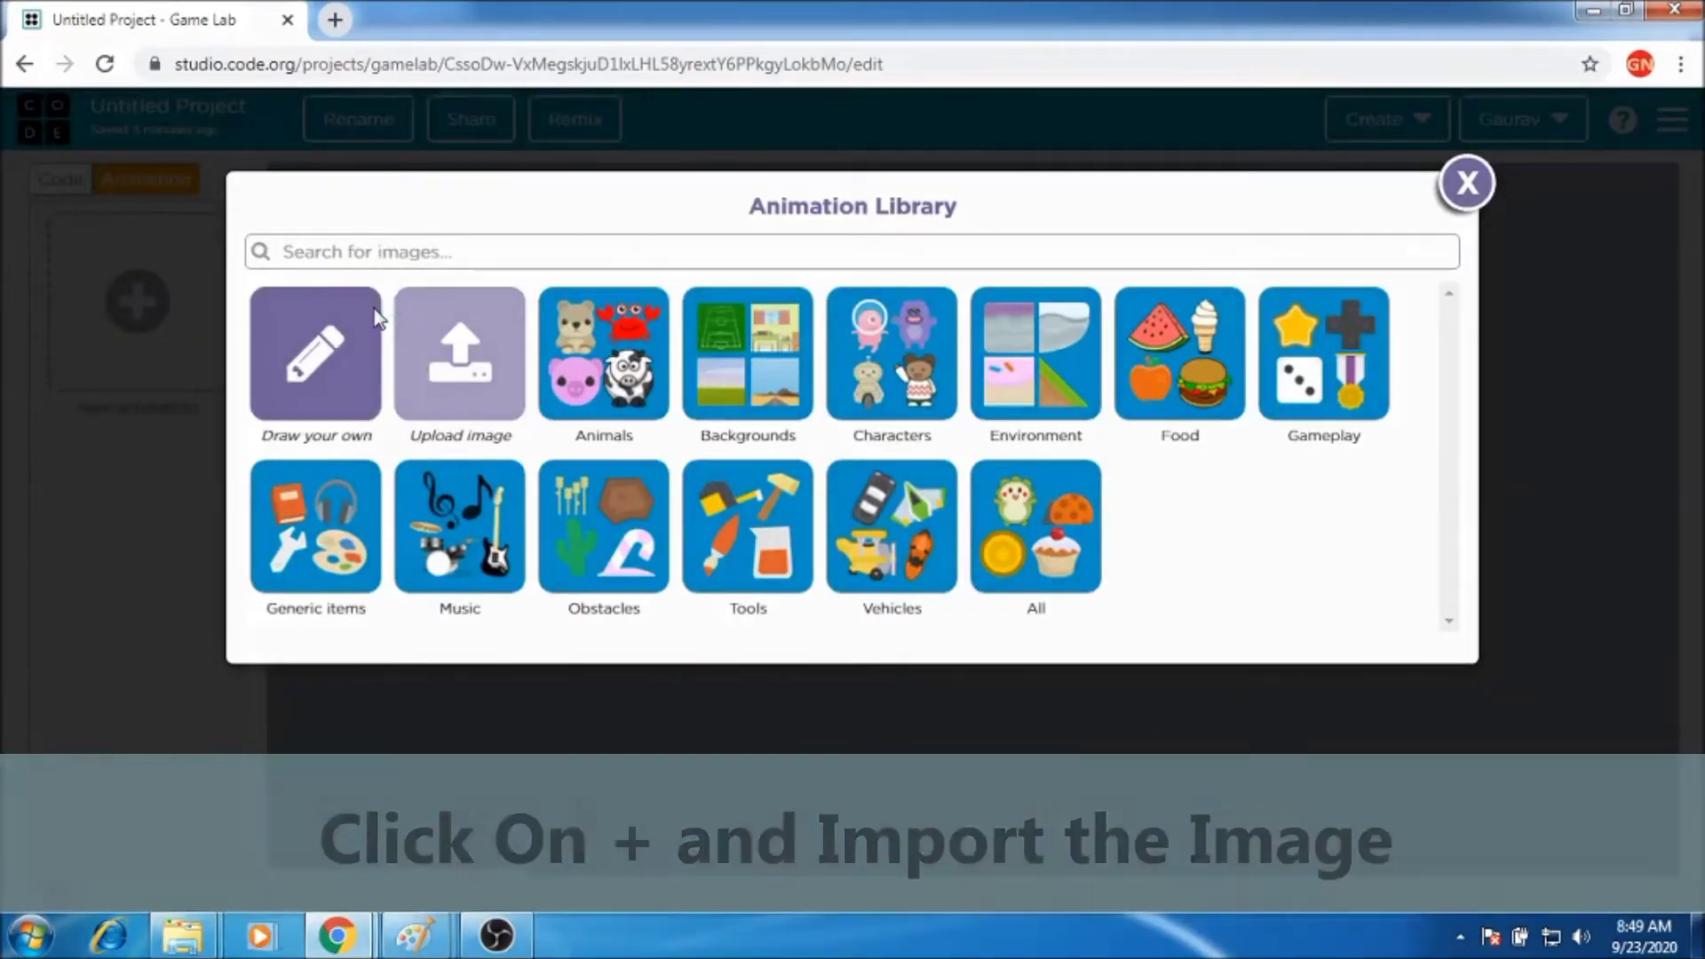
click(404, 329)
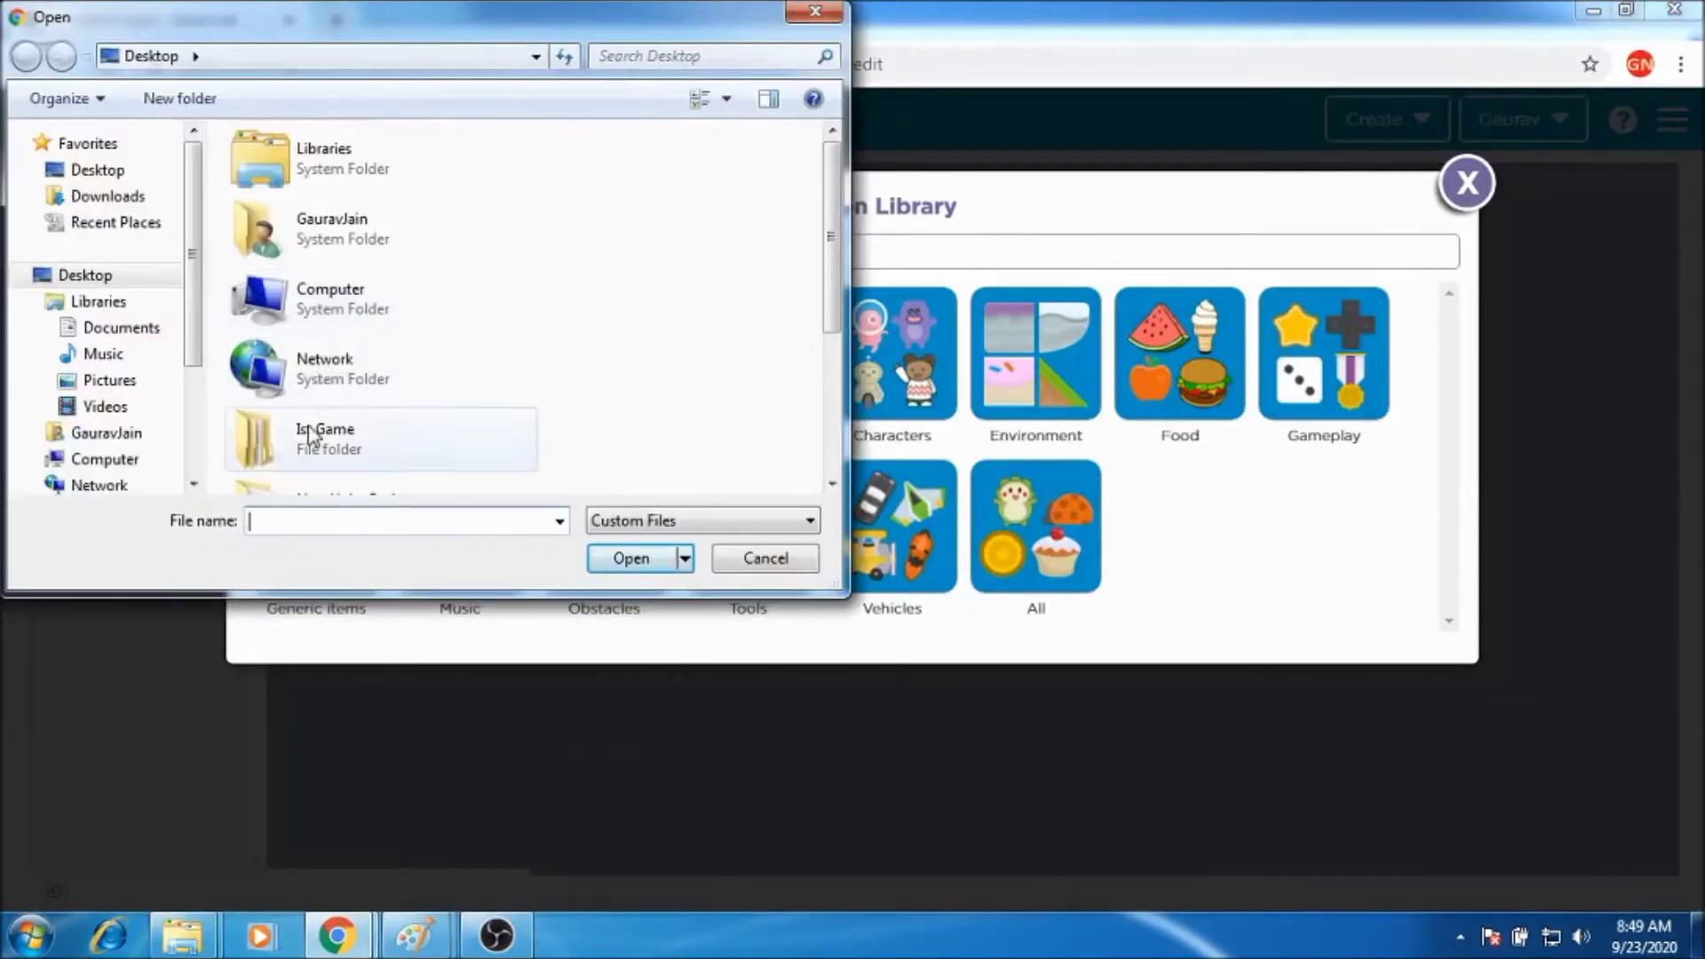
scroll(304, 431, down, 3)
click(300, 404)
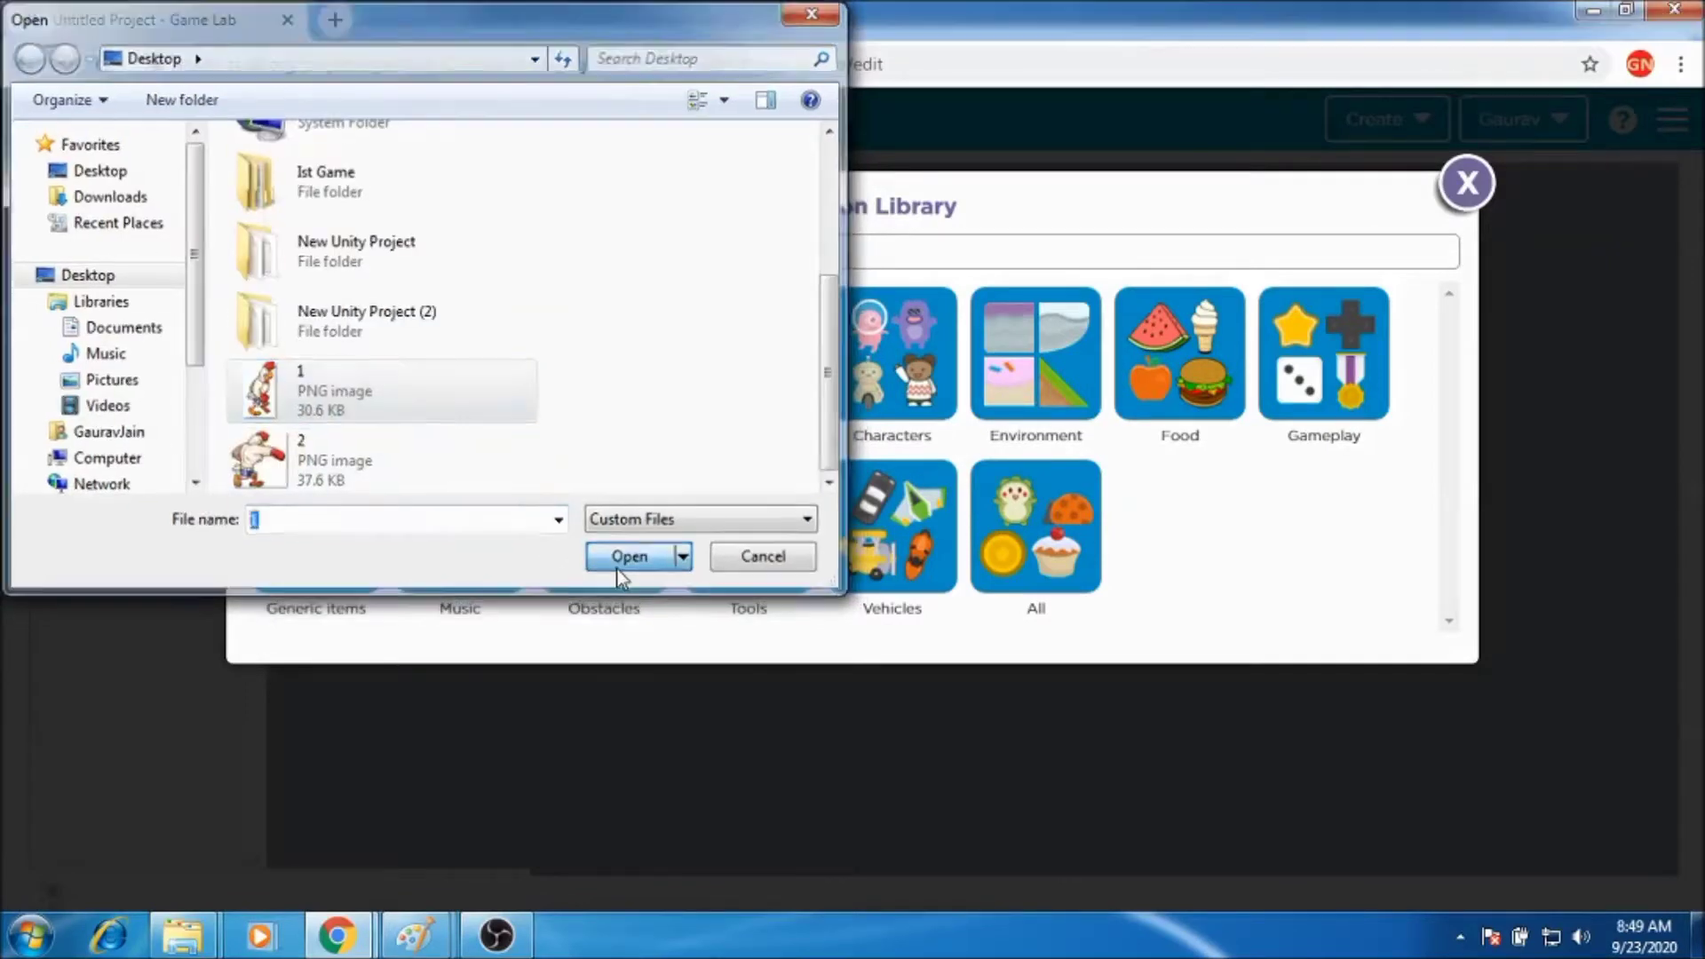
click(622, 560)
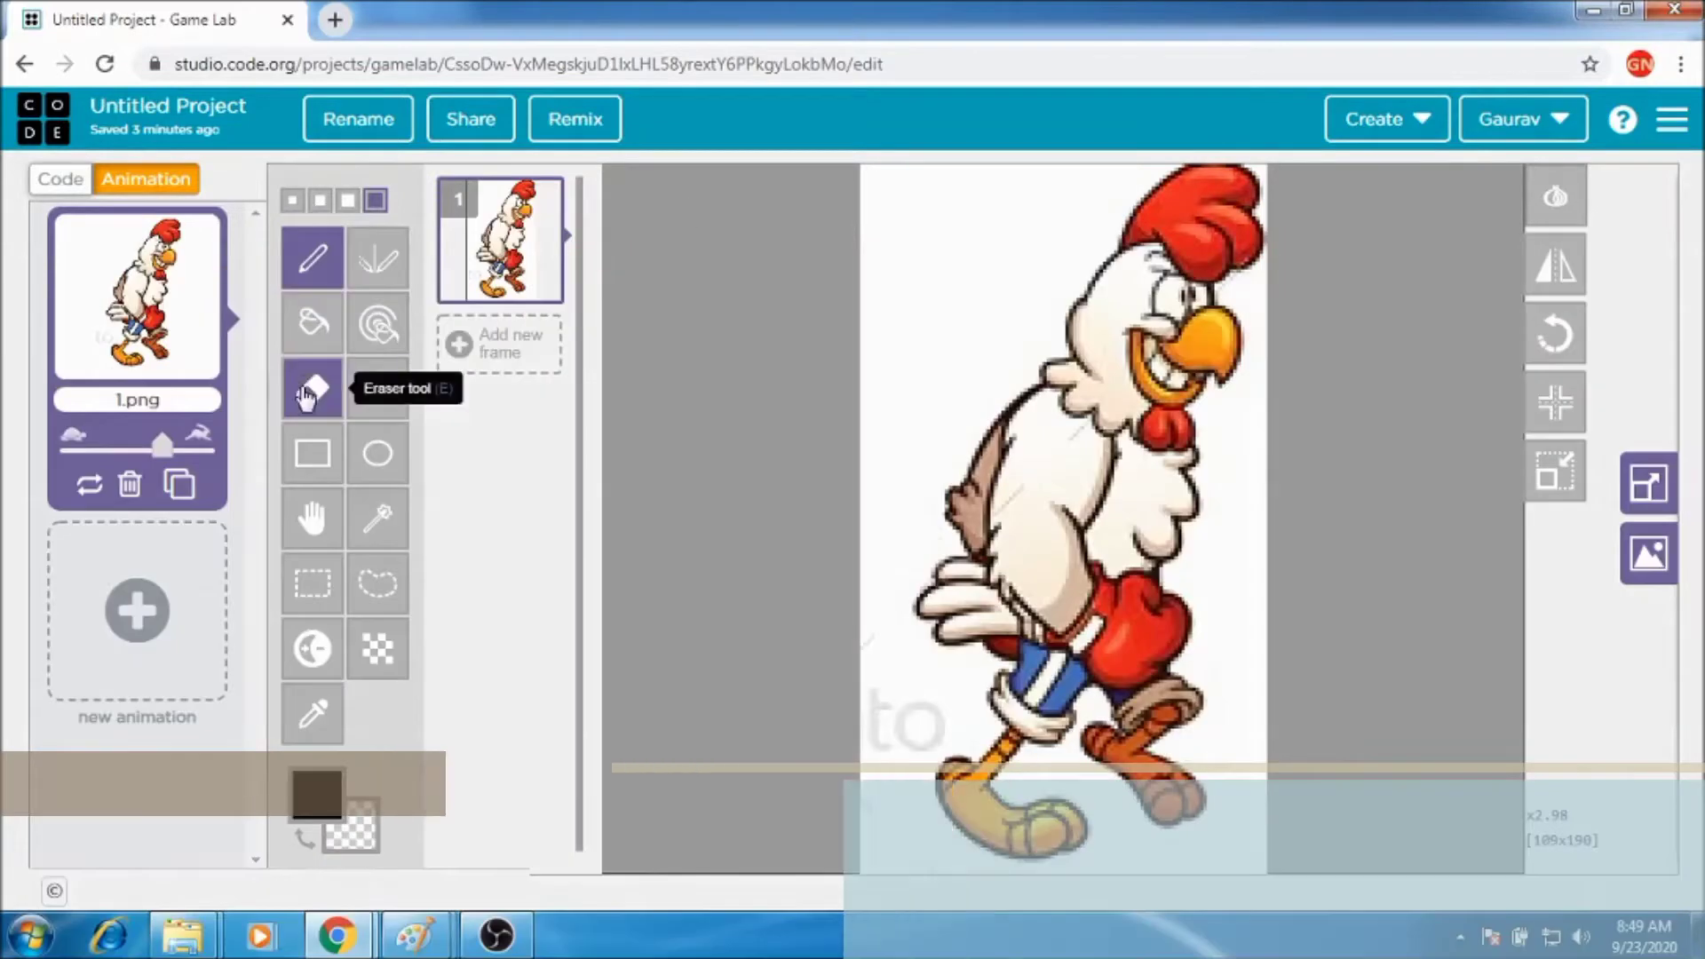
Erase the white background around the chicken in frame 1 with the Eraser tool.
click(312, 388)
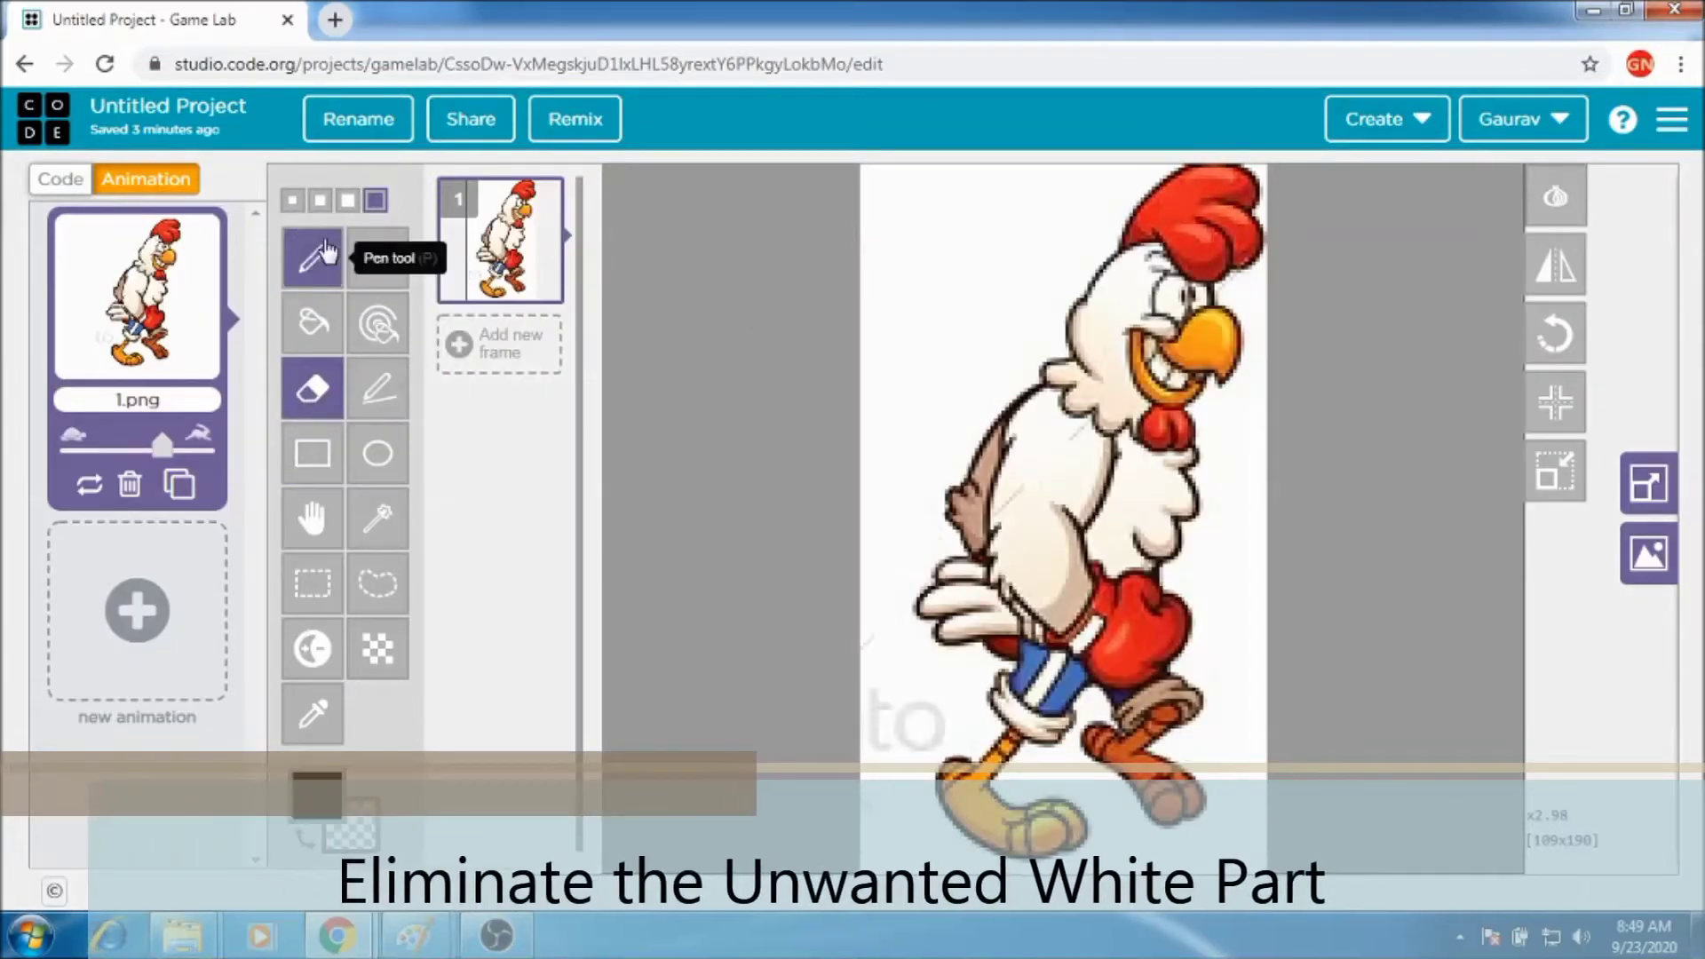
mouse_move(946, 277)
mouse_down()
mouse_move(908, 355)
mouse_move(902, 168)
mouse_move(867, 275)
mouse_move(889, 182)
mouse_move(986, 173)
mouse_move(845, 158)
mouse_up()
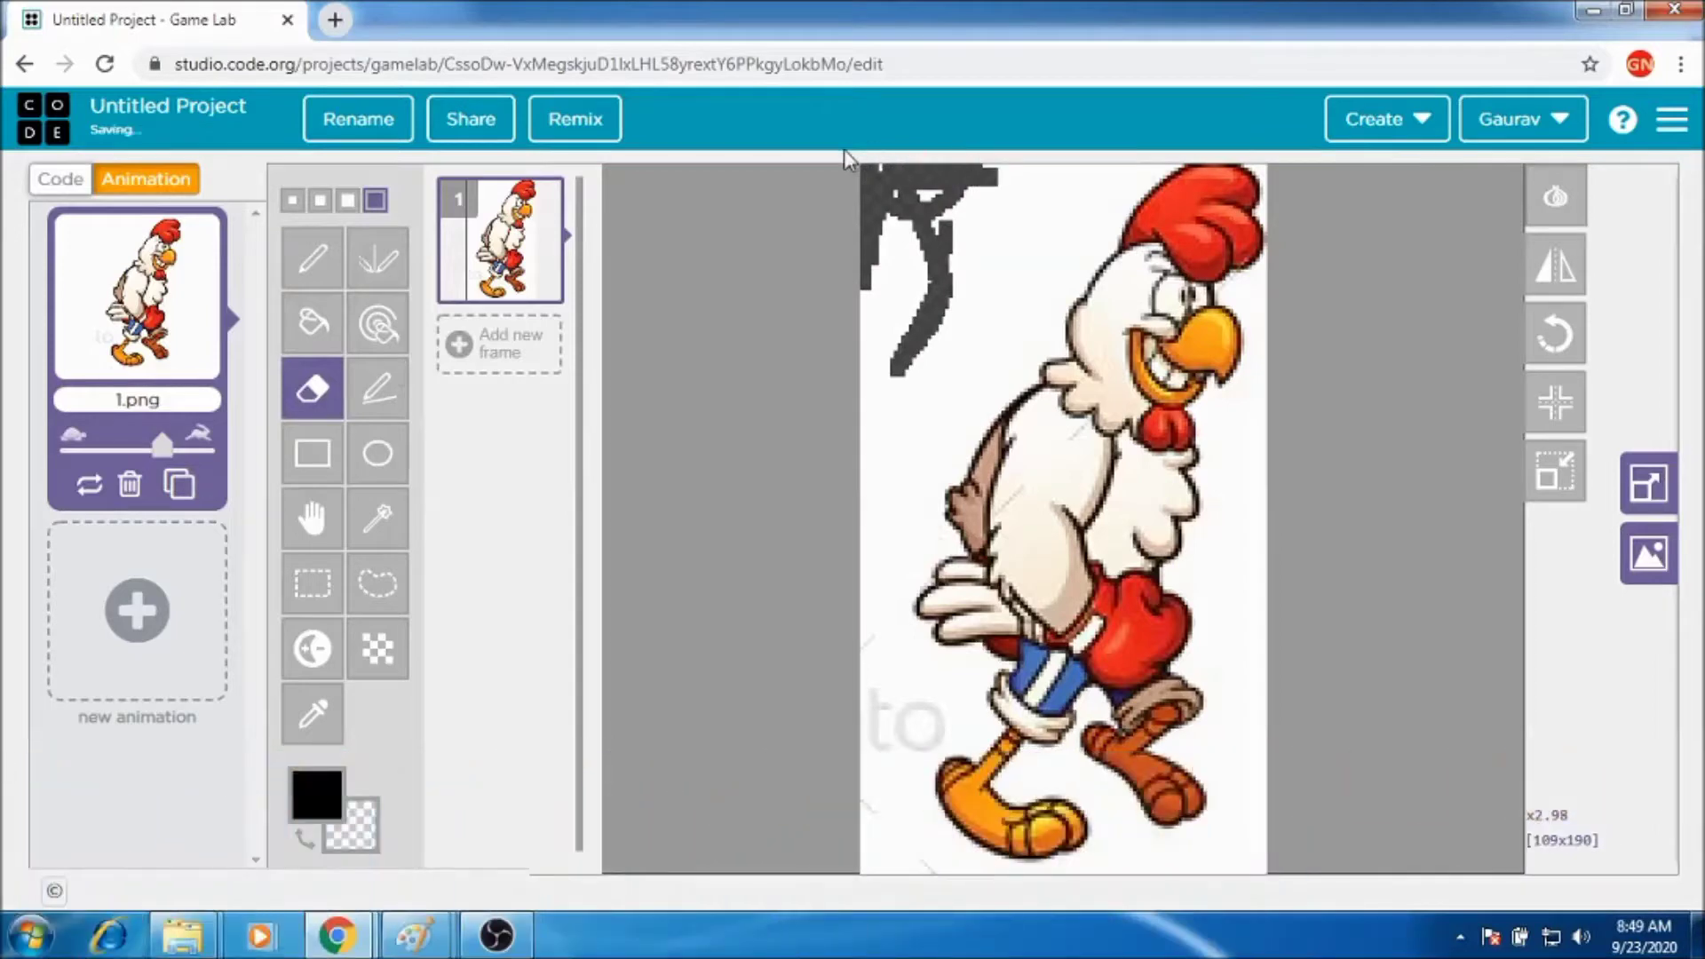
mouse_move(948, 209)
mouse_down()
mouse_move(897, 356)
mouse_move(923, 515)
mouse_move(1039, 347)
mouse_up()
mouse_move(939, 486)
mouse_down()
mouse_move(897, 675)
mouse_move(888, 844)
mouse_move(1155, 844)
mouse_up()
drag(1263, 315, 1199, 861)
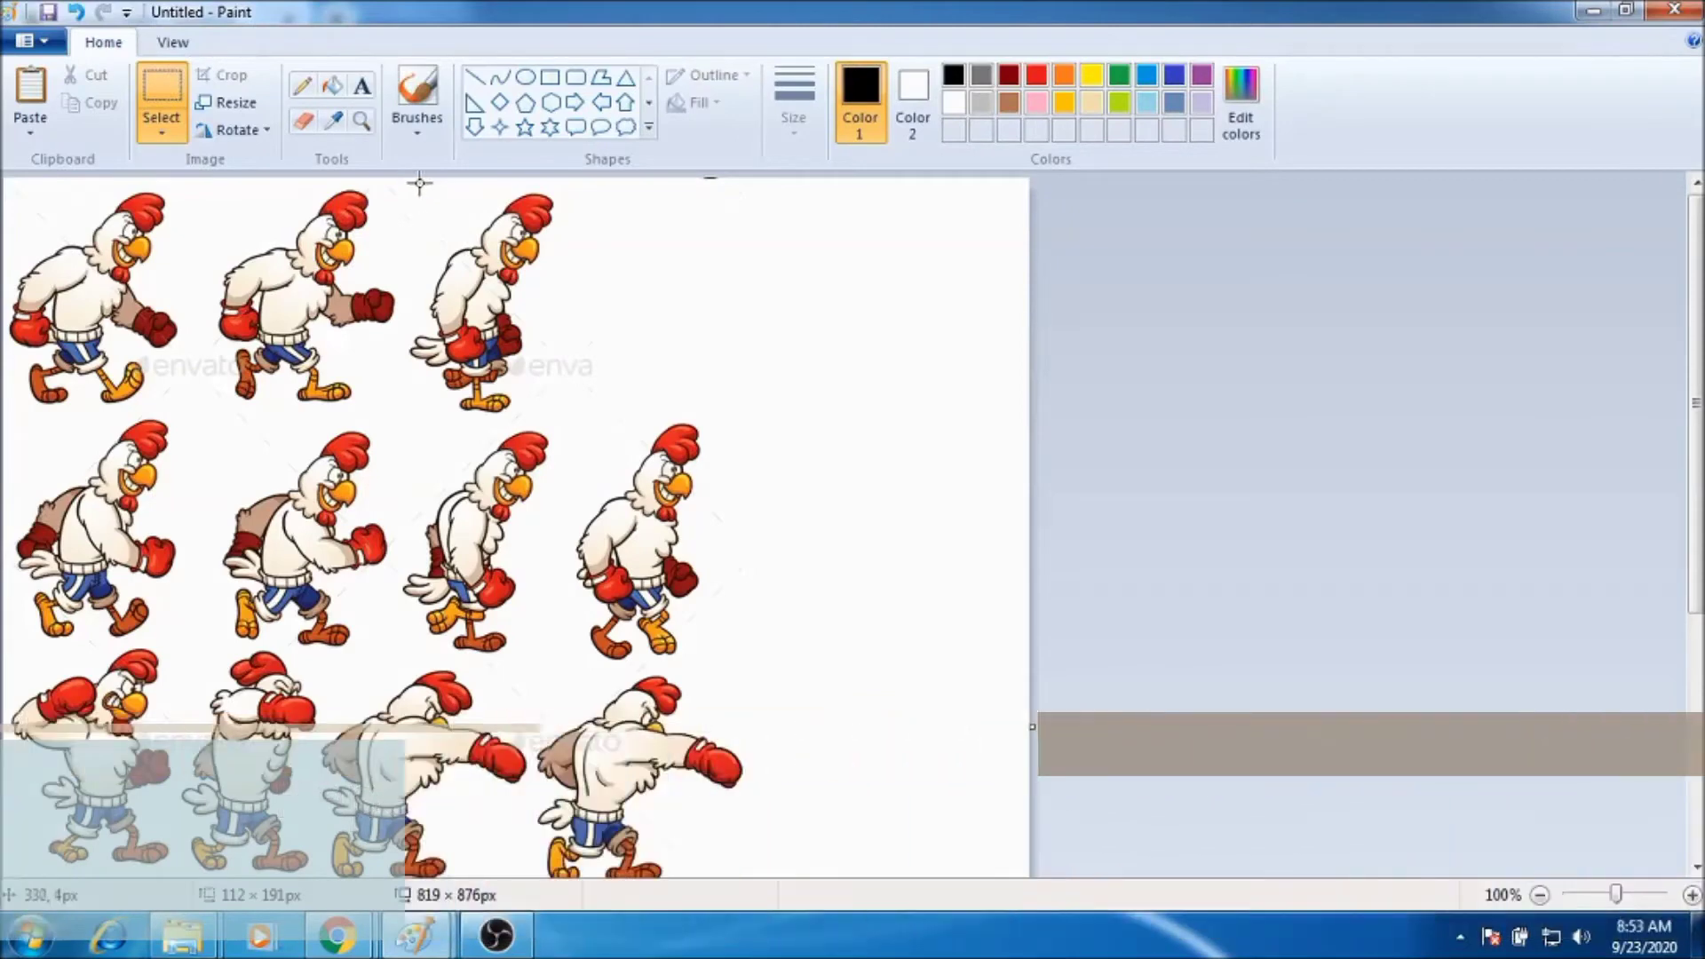
In Paint, cut the third chicken of the sprite sheet's top row and paste it into a separate Paint window.
drag(420, 183, 439, 278)
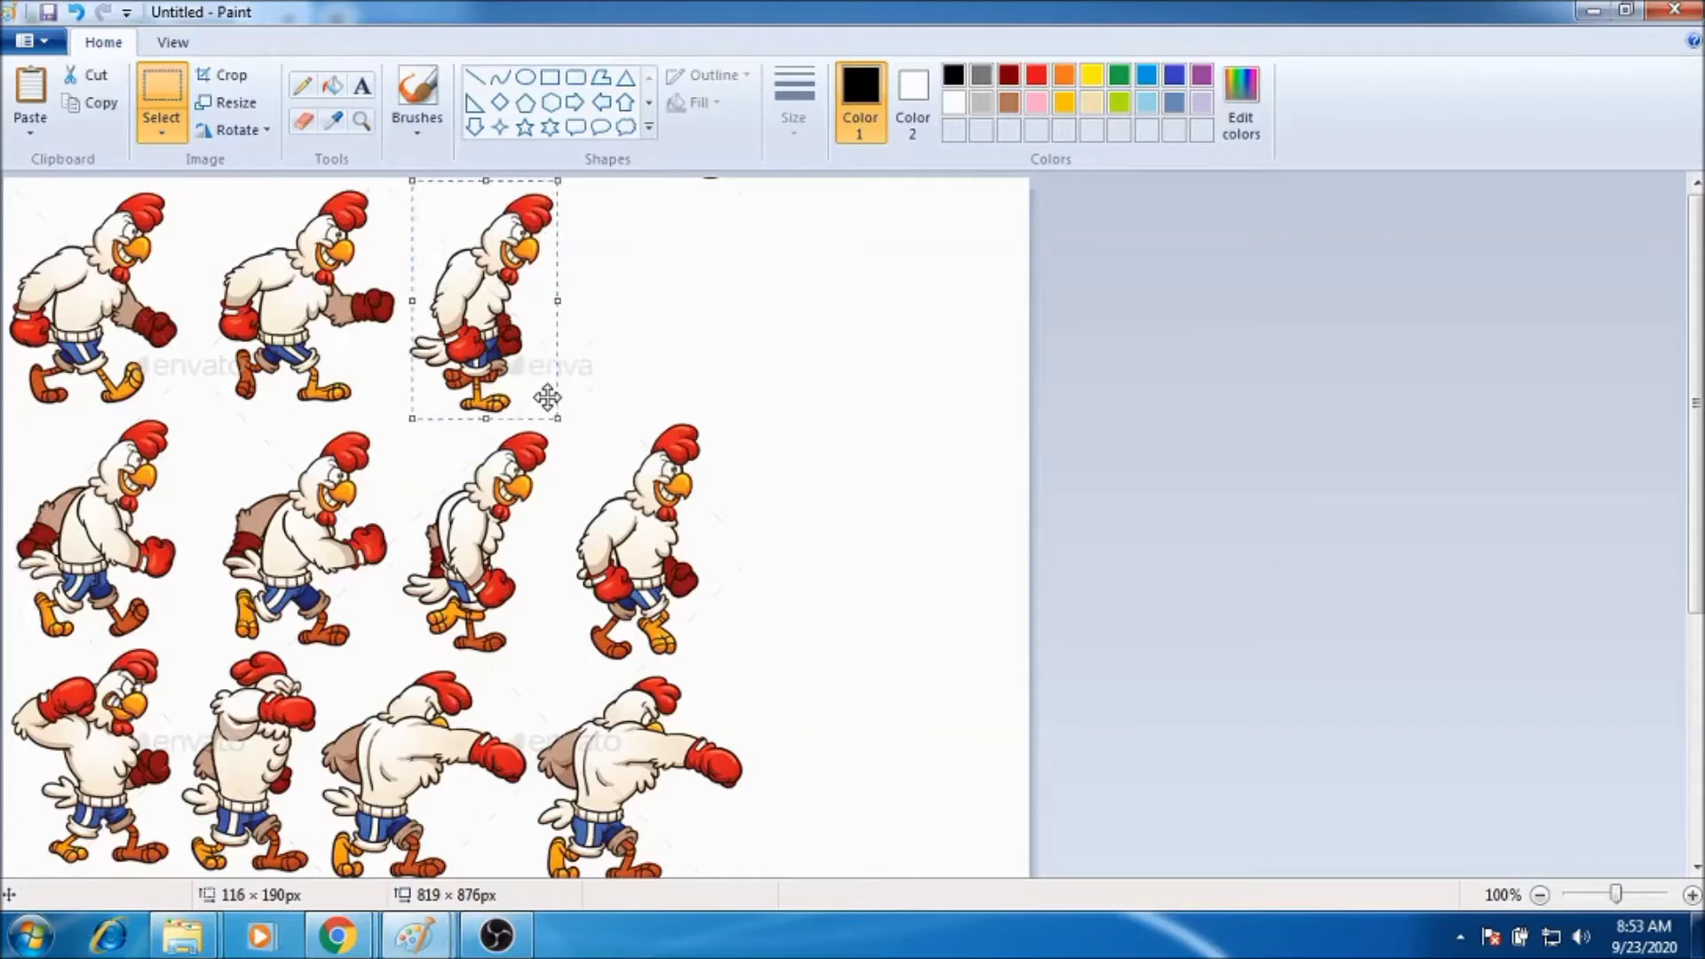
key(ctrl+x)
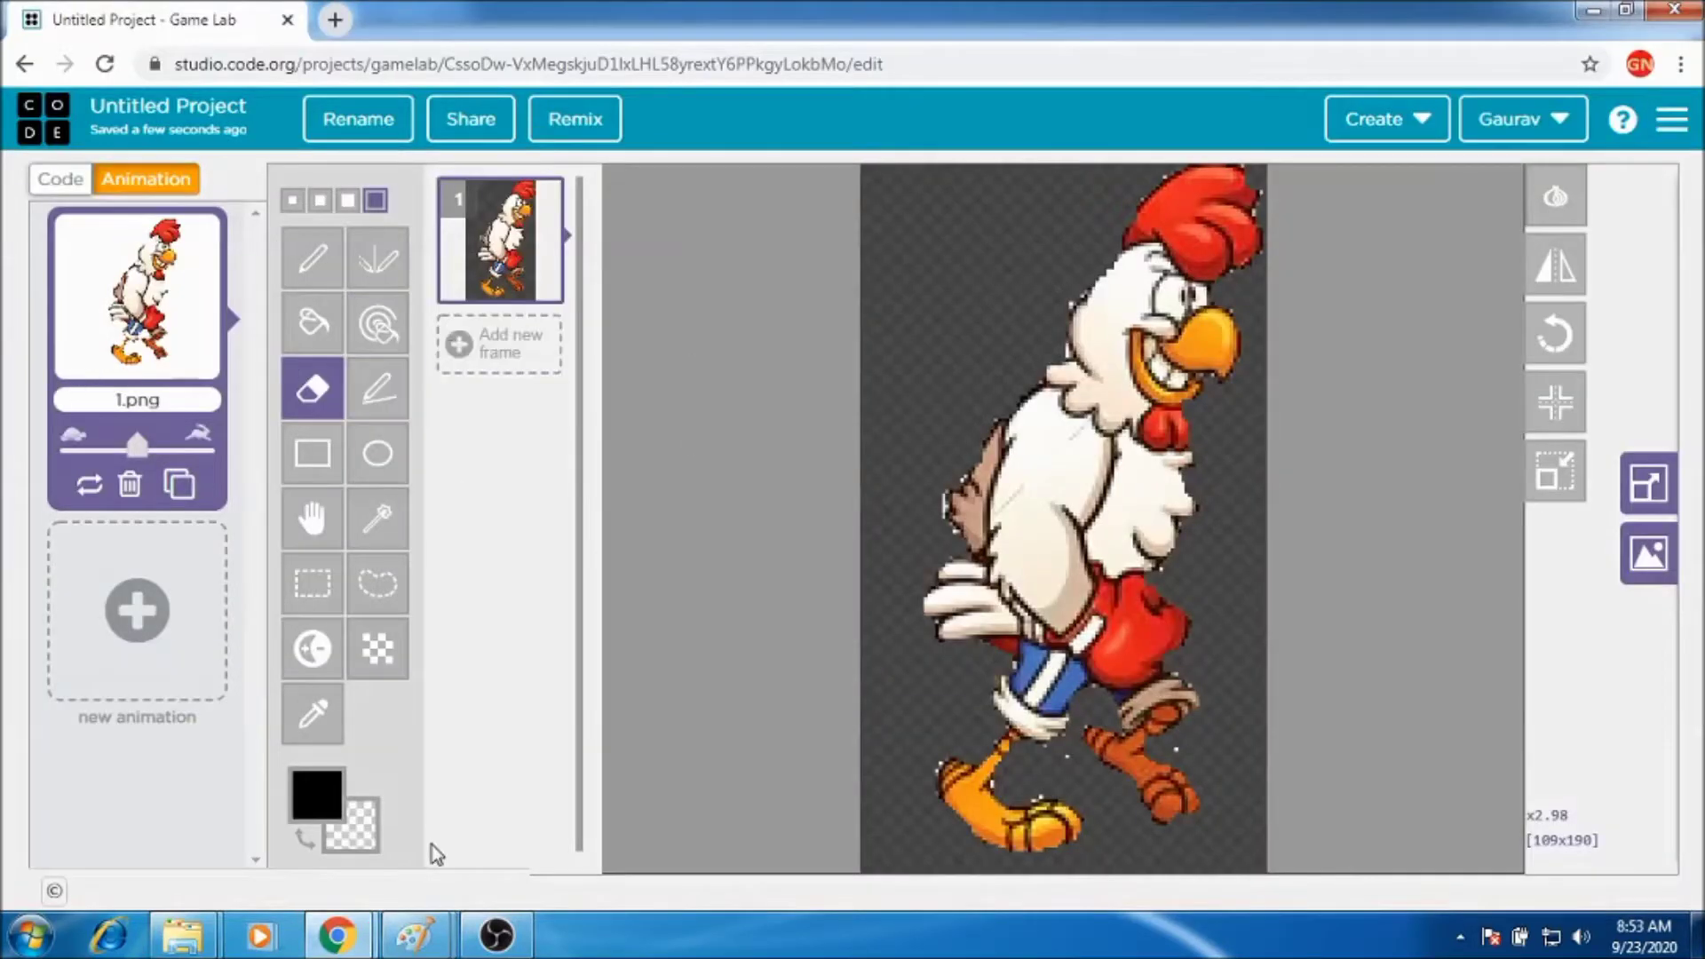
mouse_move(415, 935)
click(556, 849)
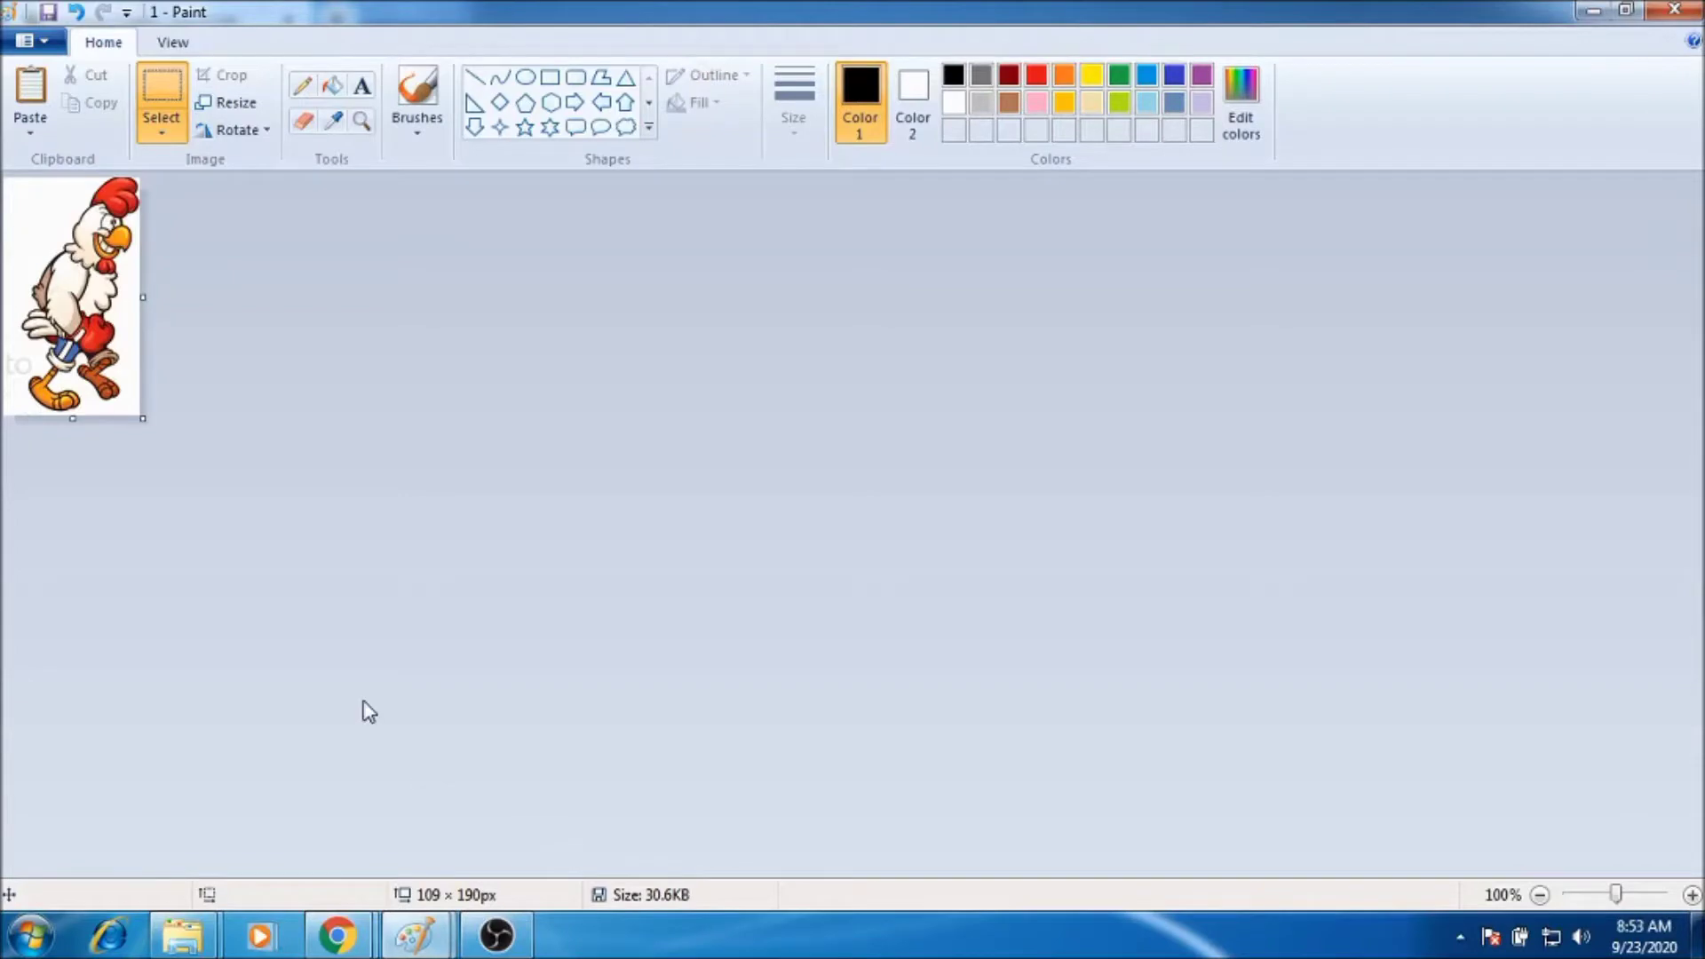
key(alt+Tab)
key(ctrl+v)
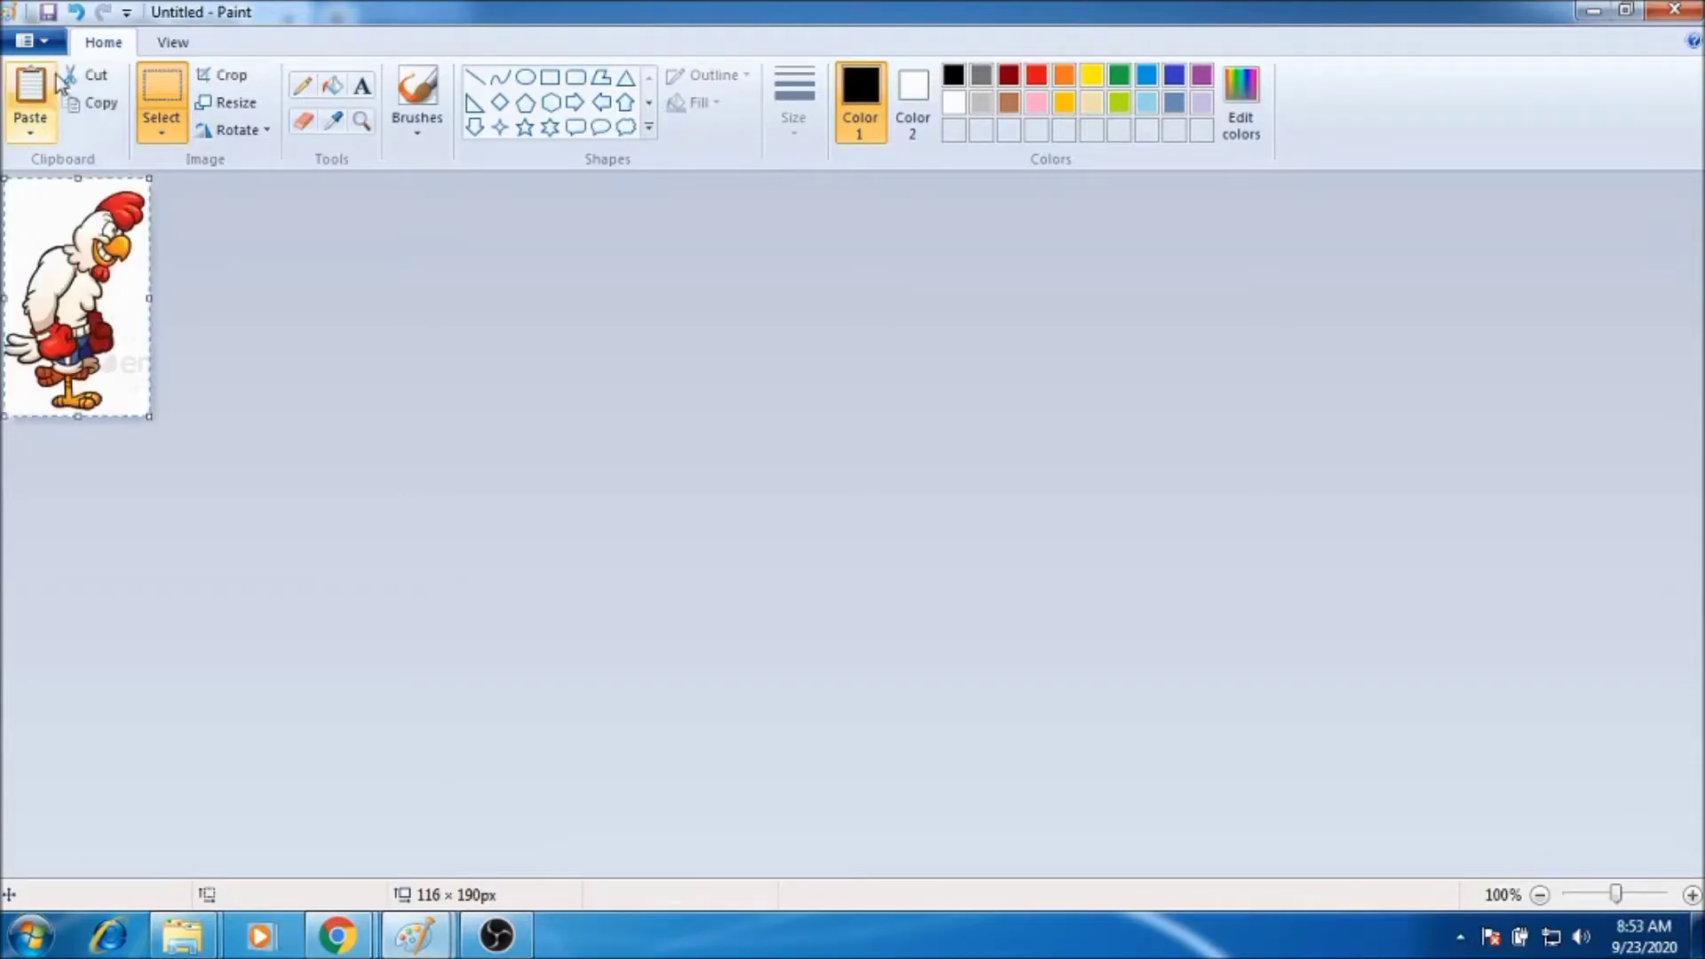
Save the pasted chicken picture to the Desktop under the file name 22.
click(51, 51)
click(110, 254)
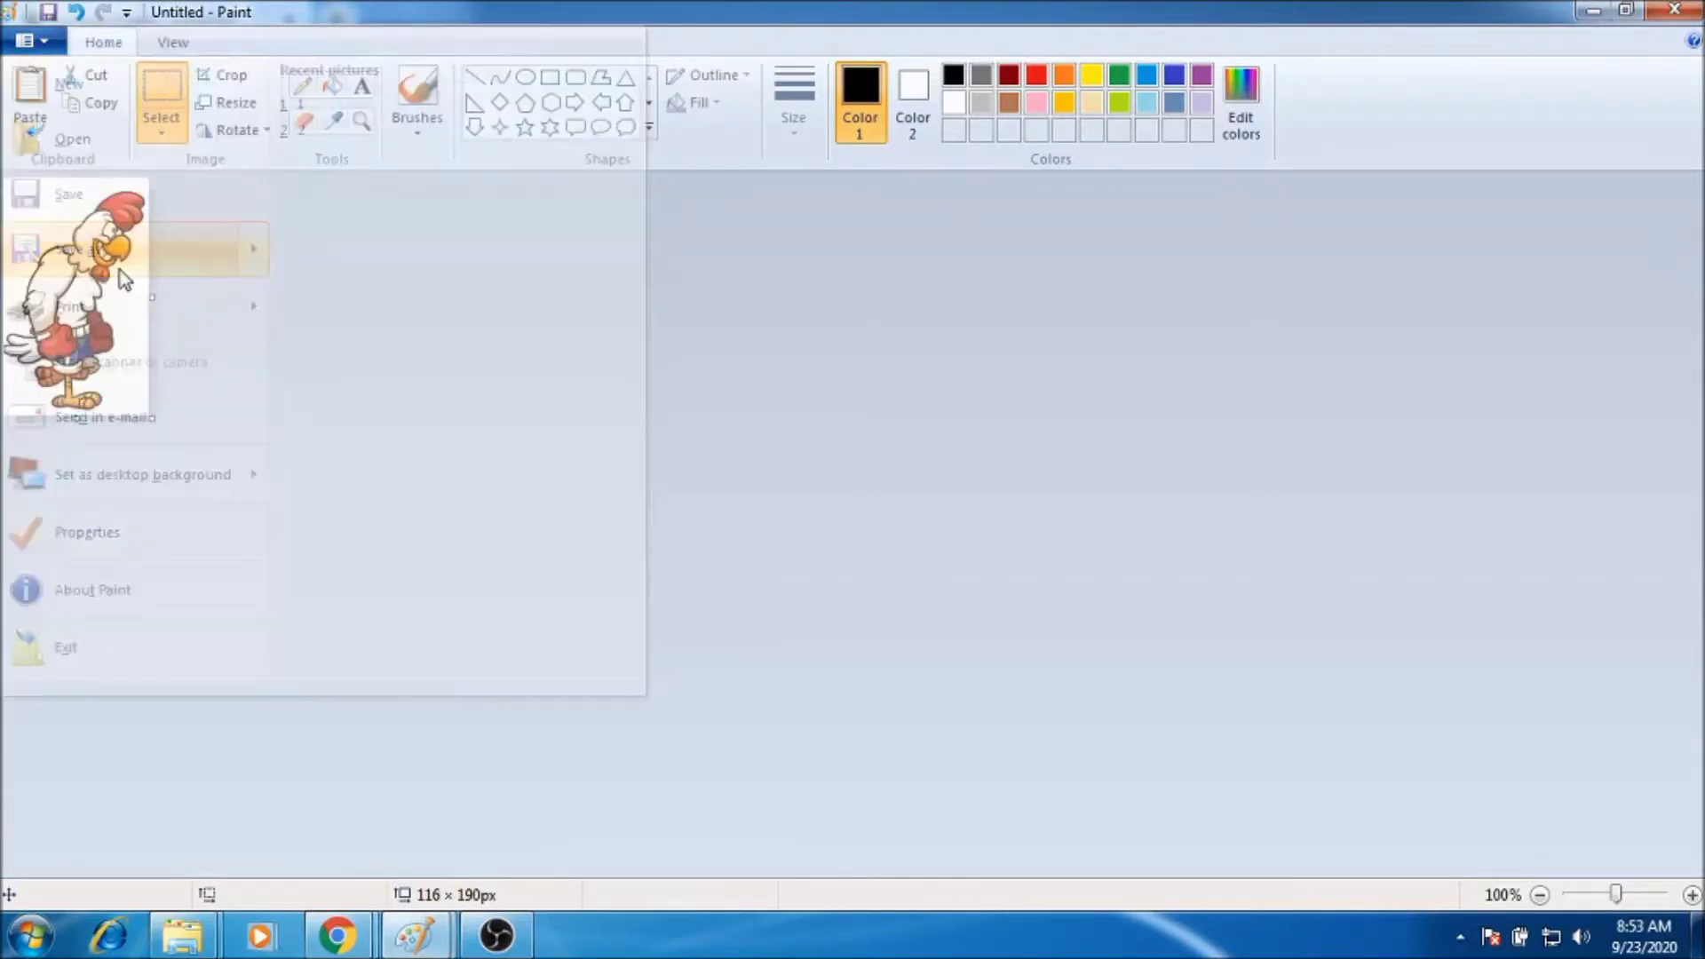
text(2)
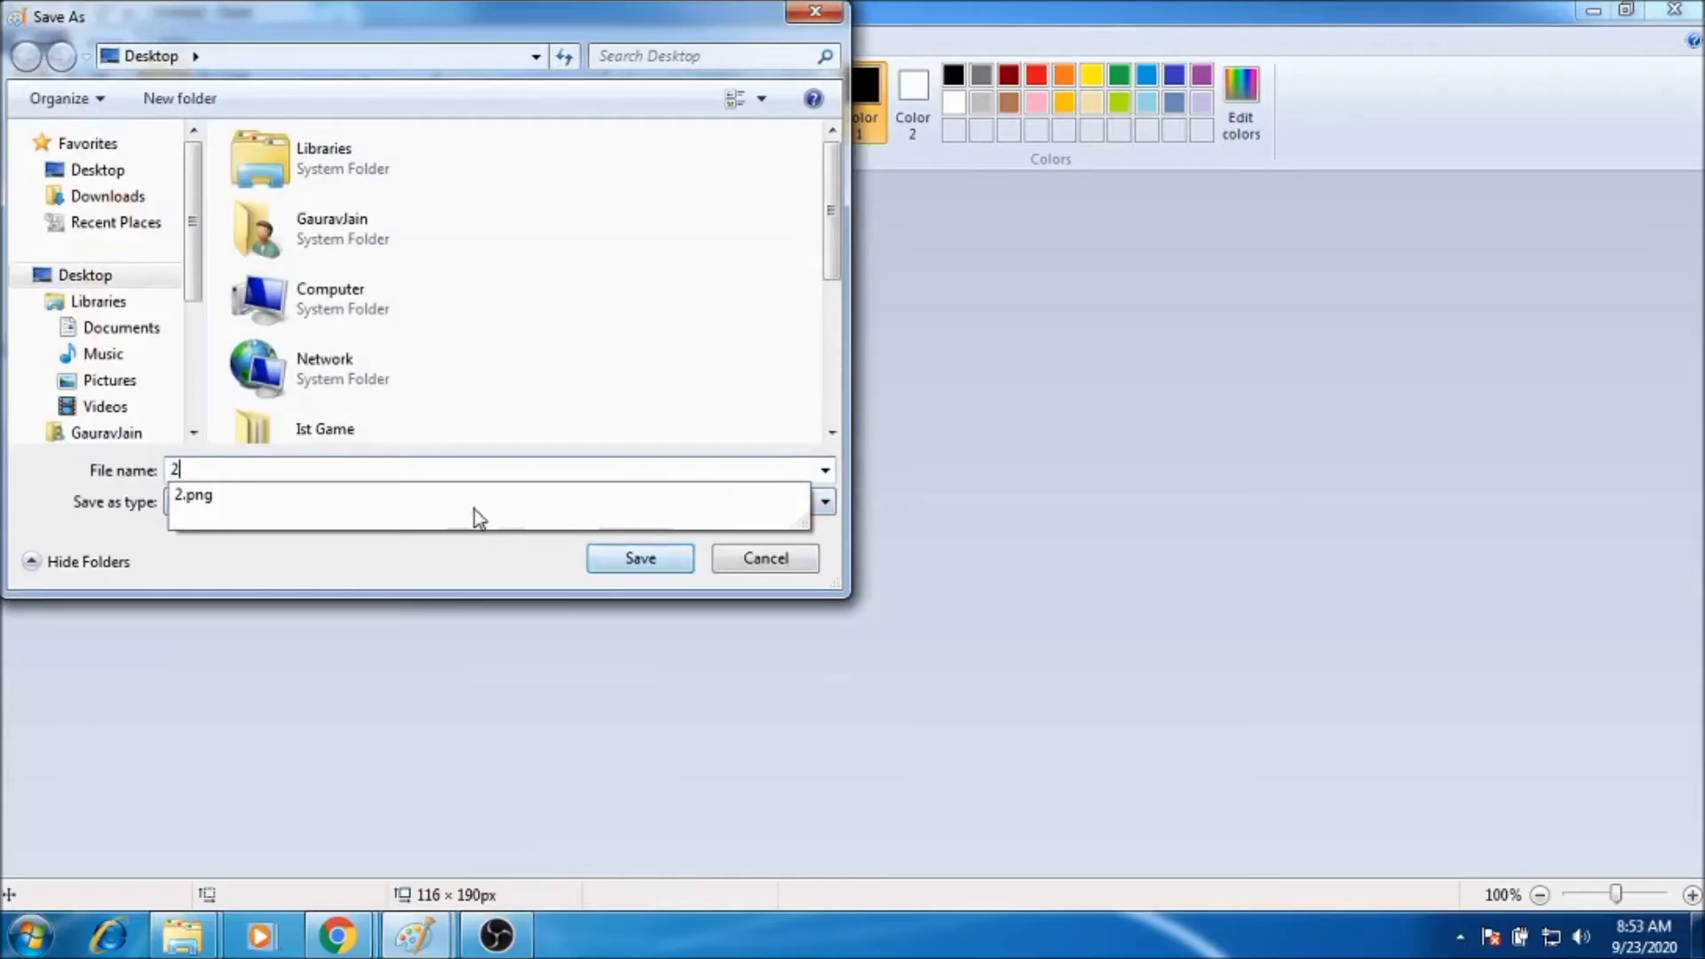
text(2)
click(612, 559)
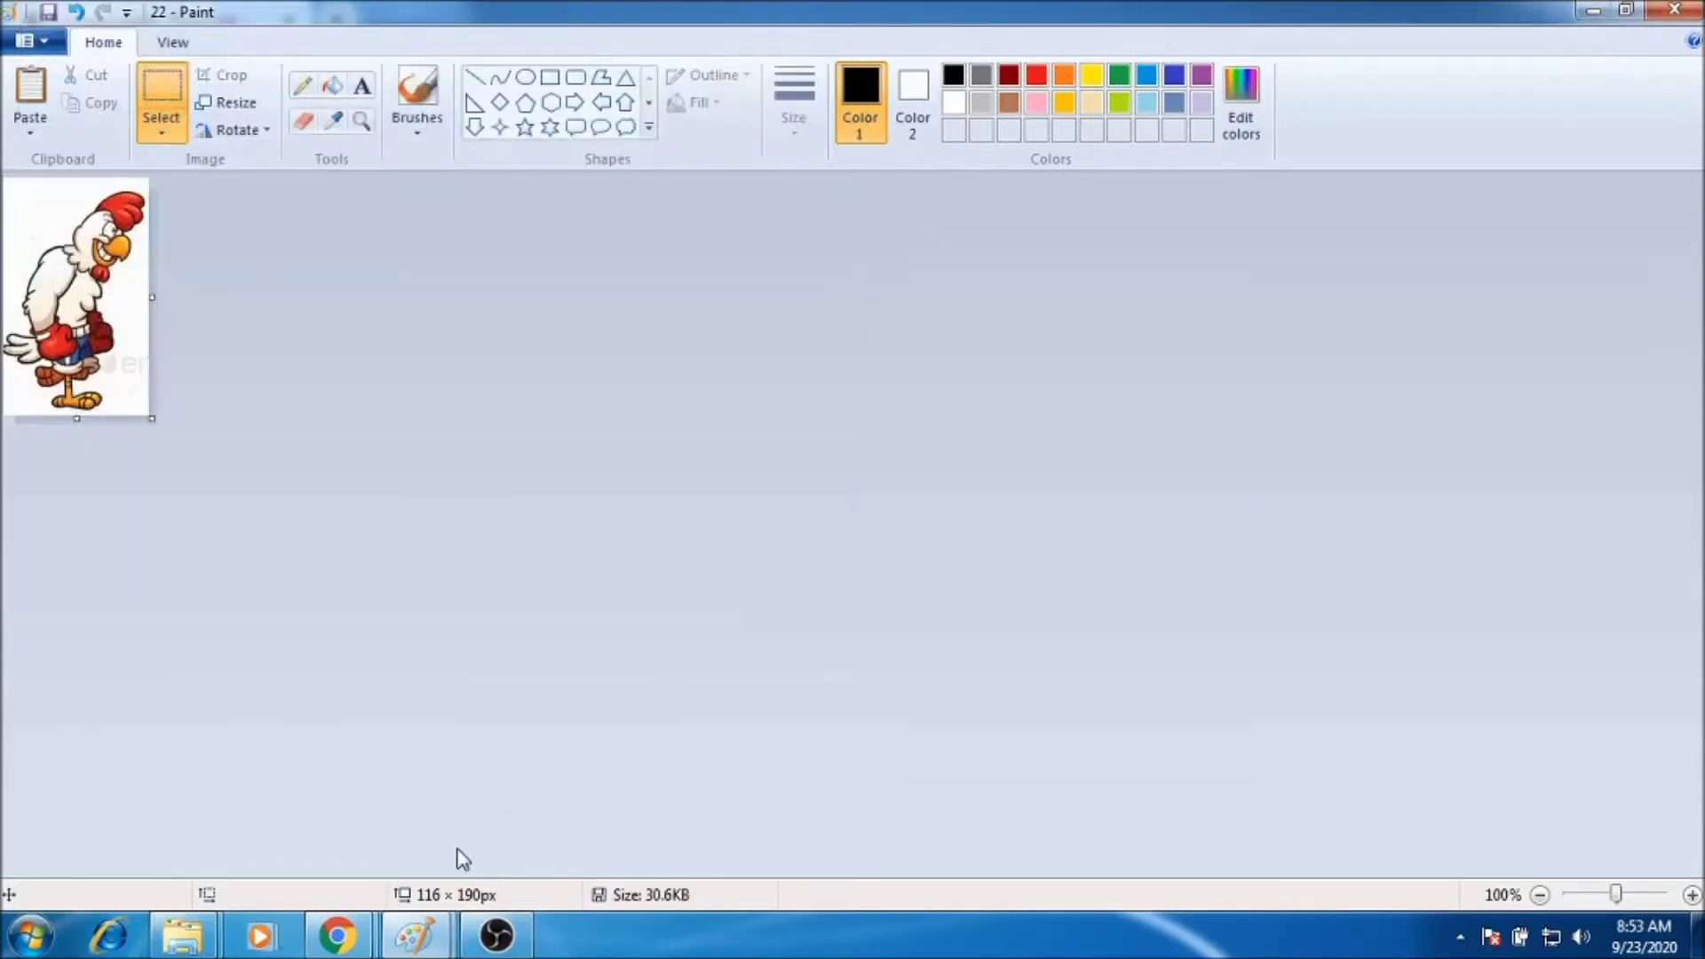
Switch to Game Lab and add the uploaded image 22 as a second frame of the 1.png animation.
mouse_move(356, 934)
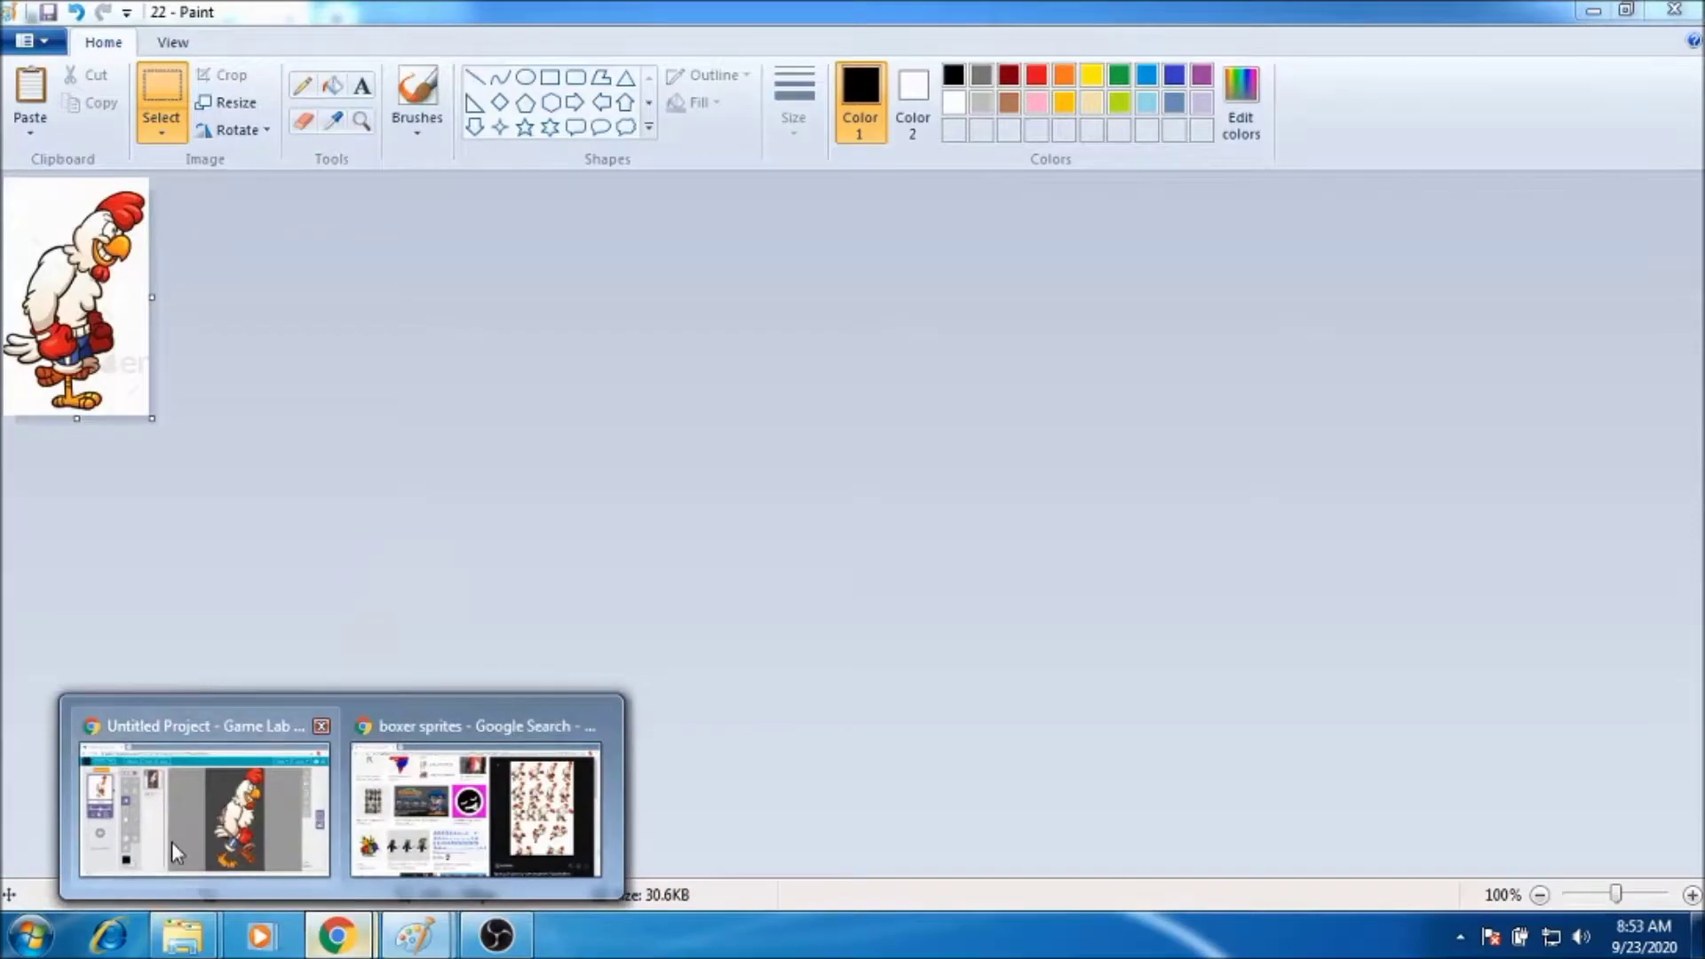
click(178, 853)
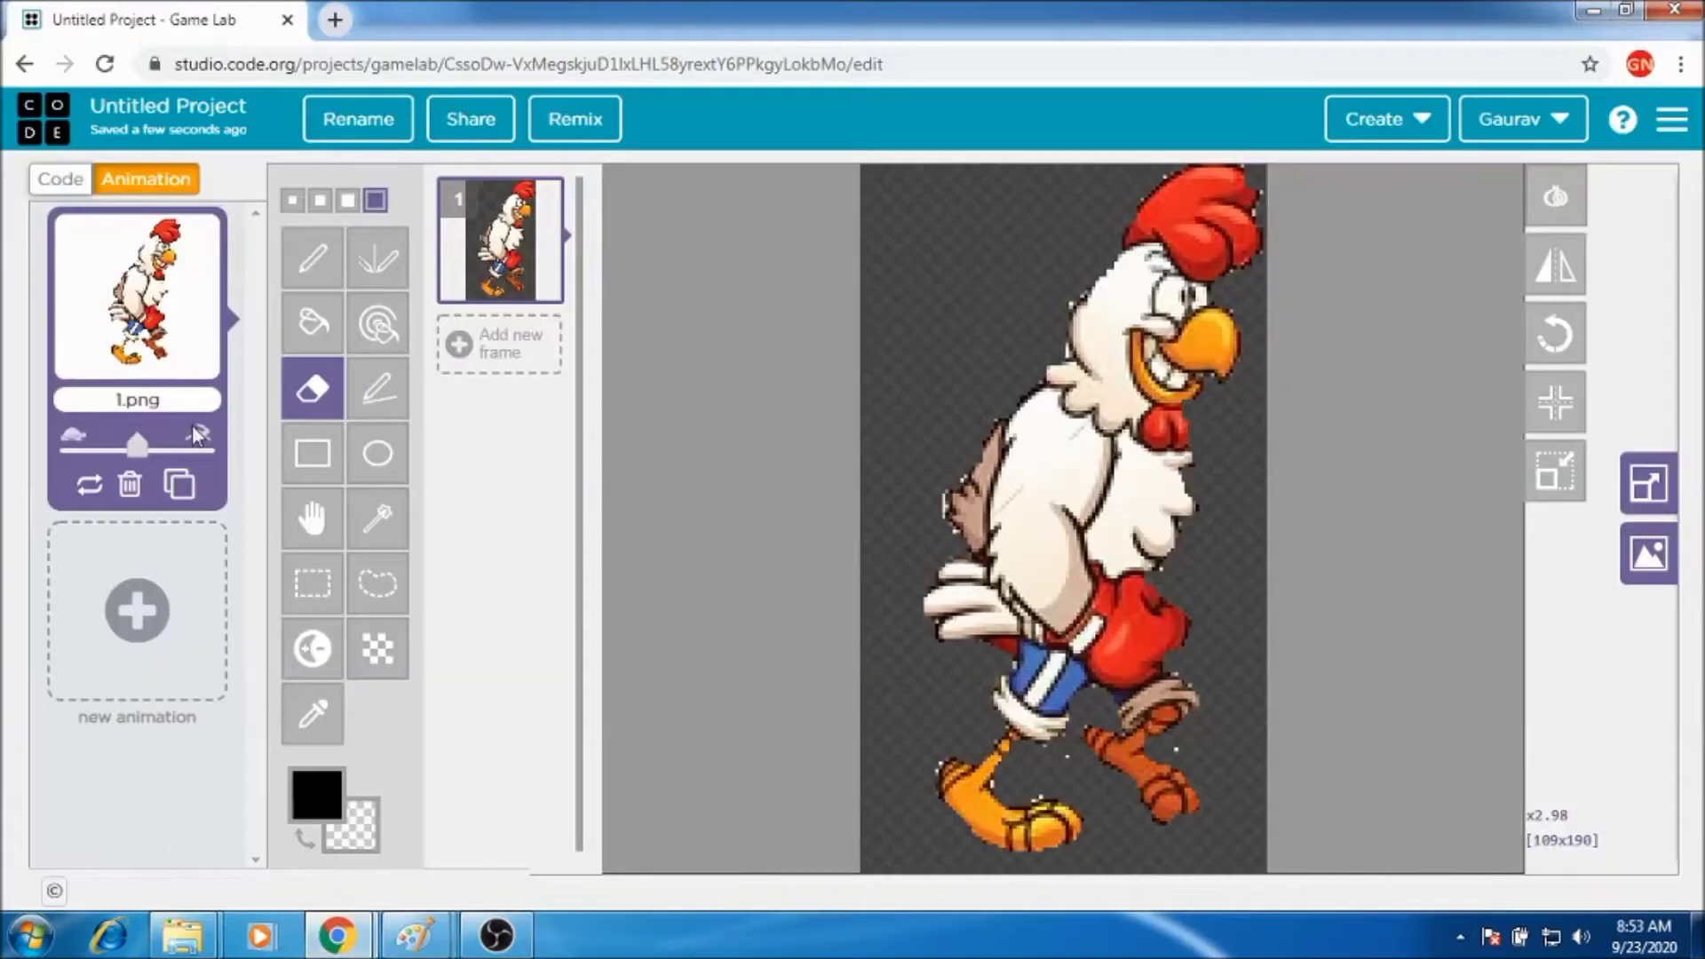
click(482, 352)
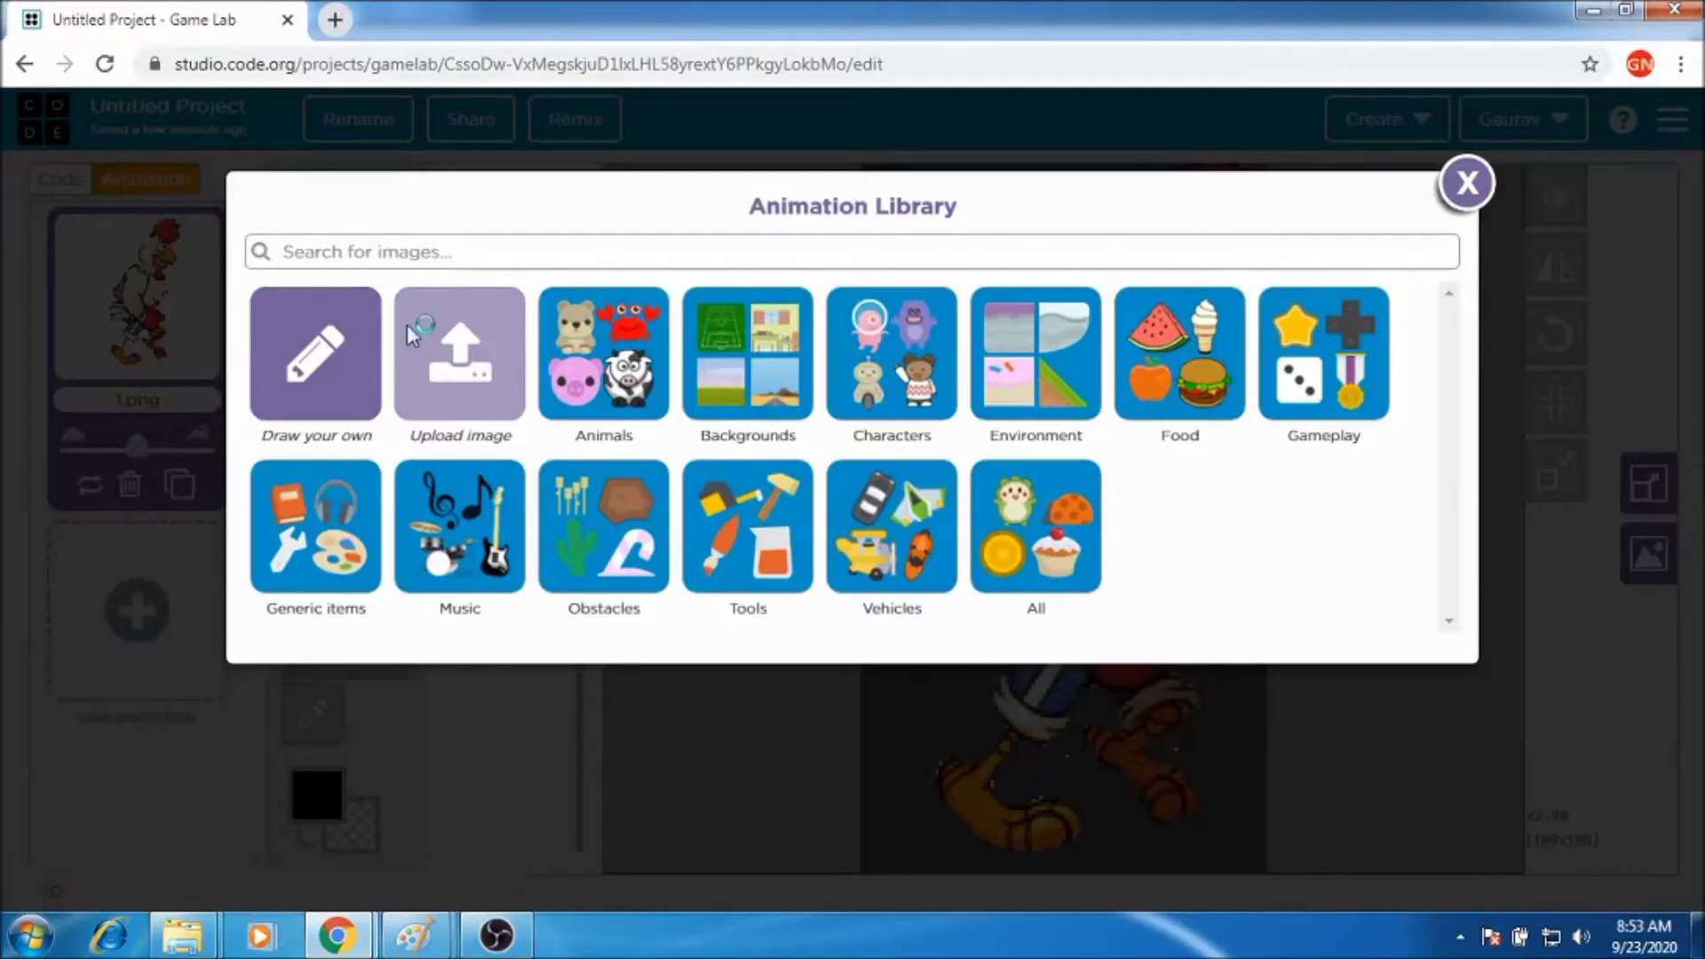
click(360, 281)
key(2)
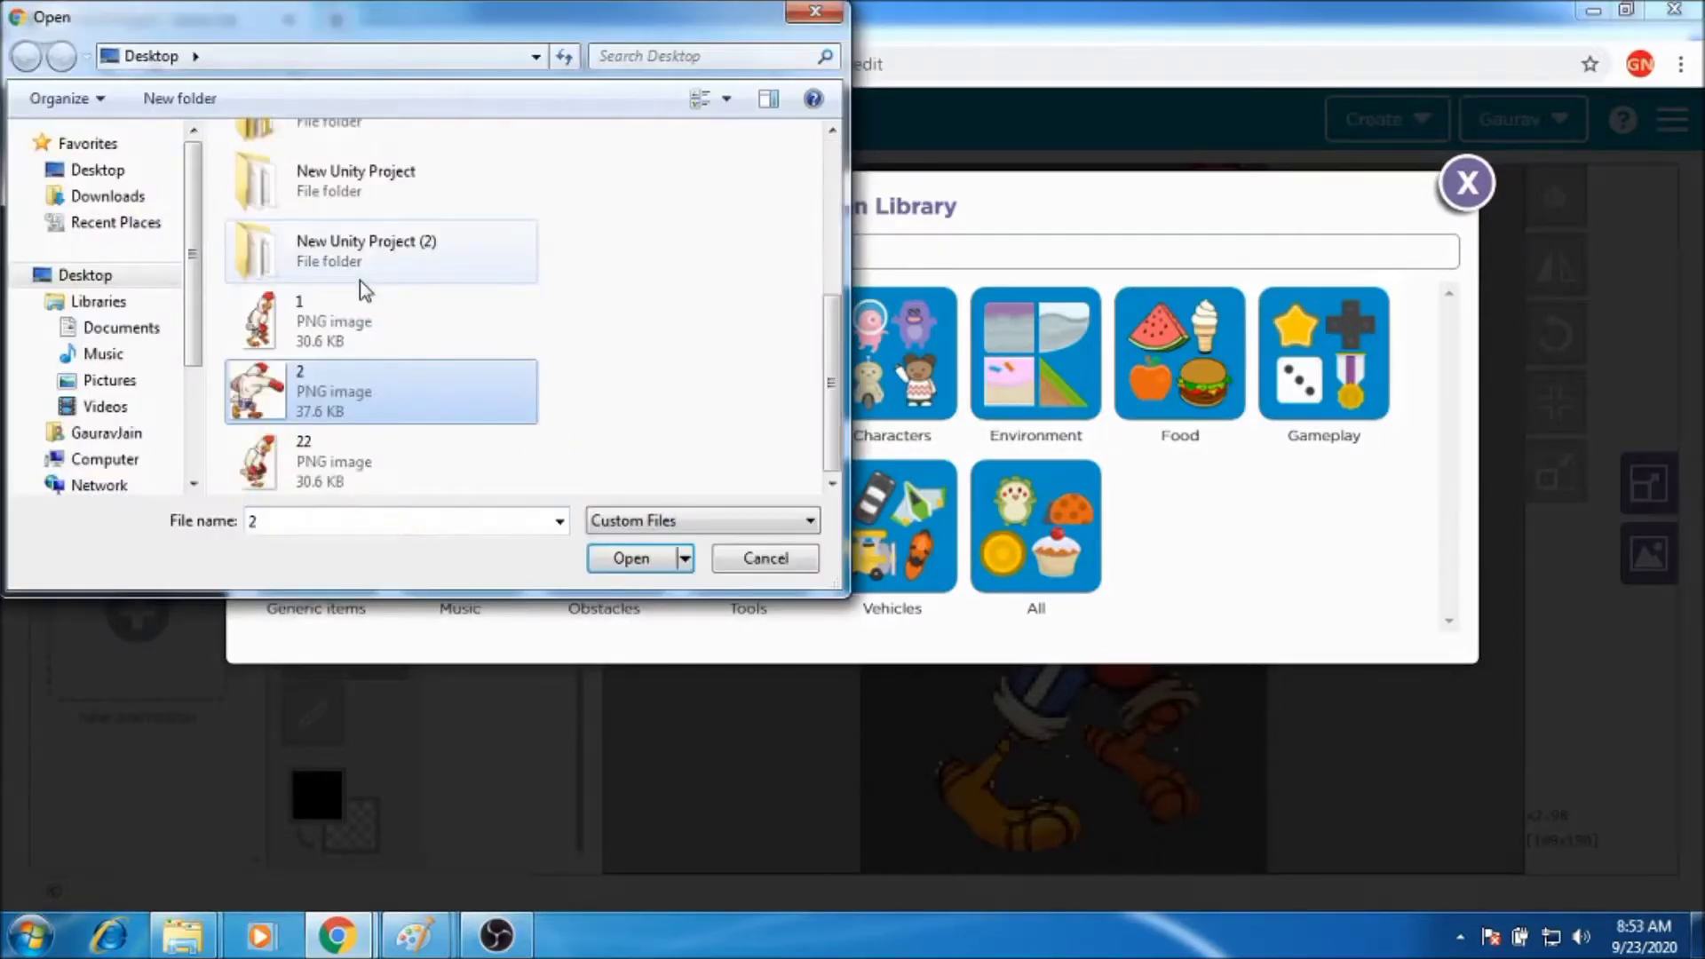
key(2)
click(612, 558)
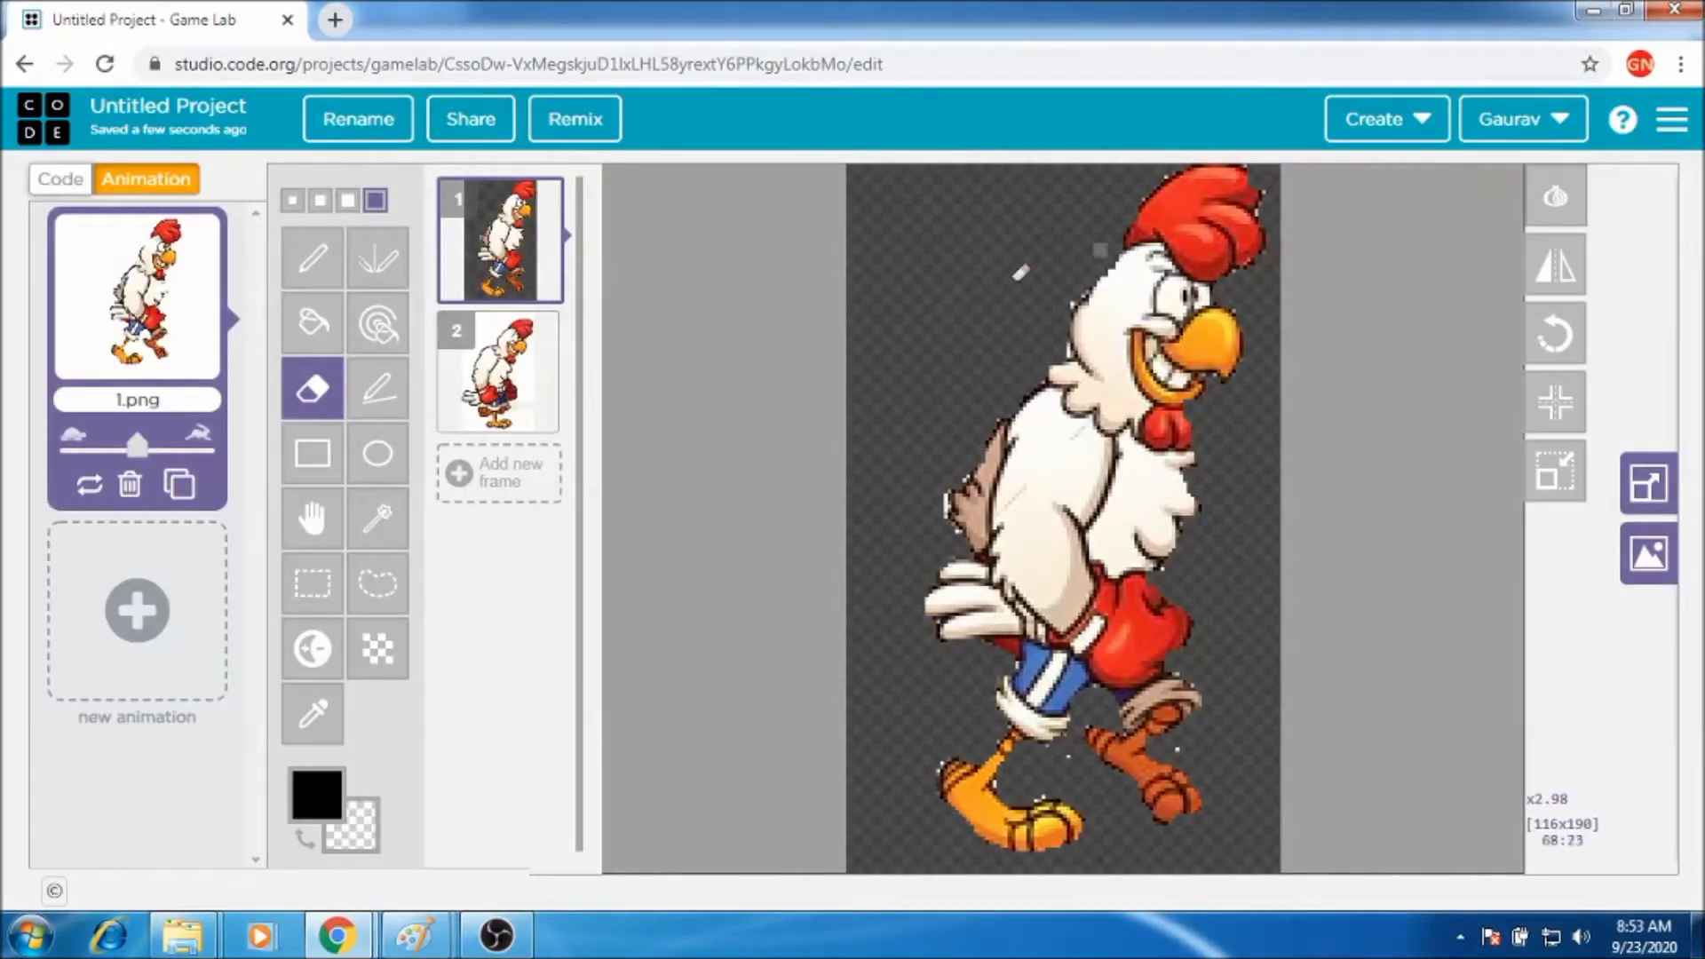
Lasso and delete the white background areas around the chicken in frame 2.
click(513, 375)
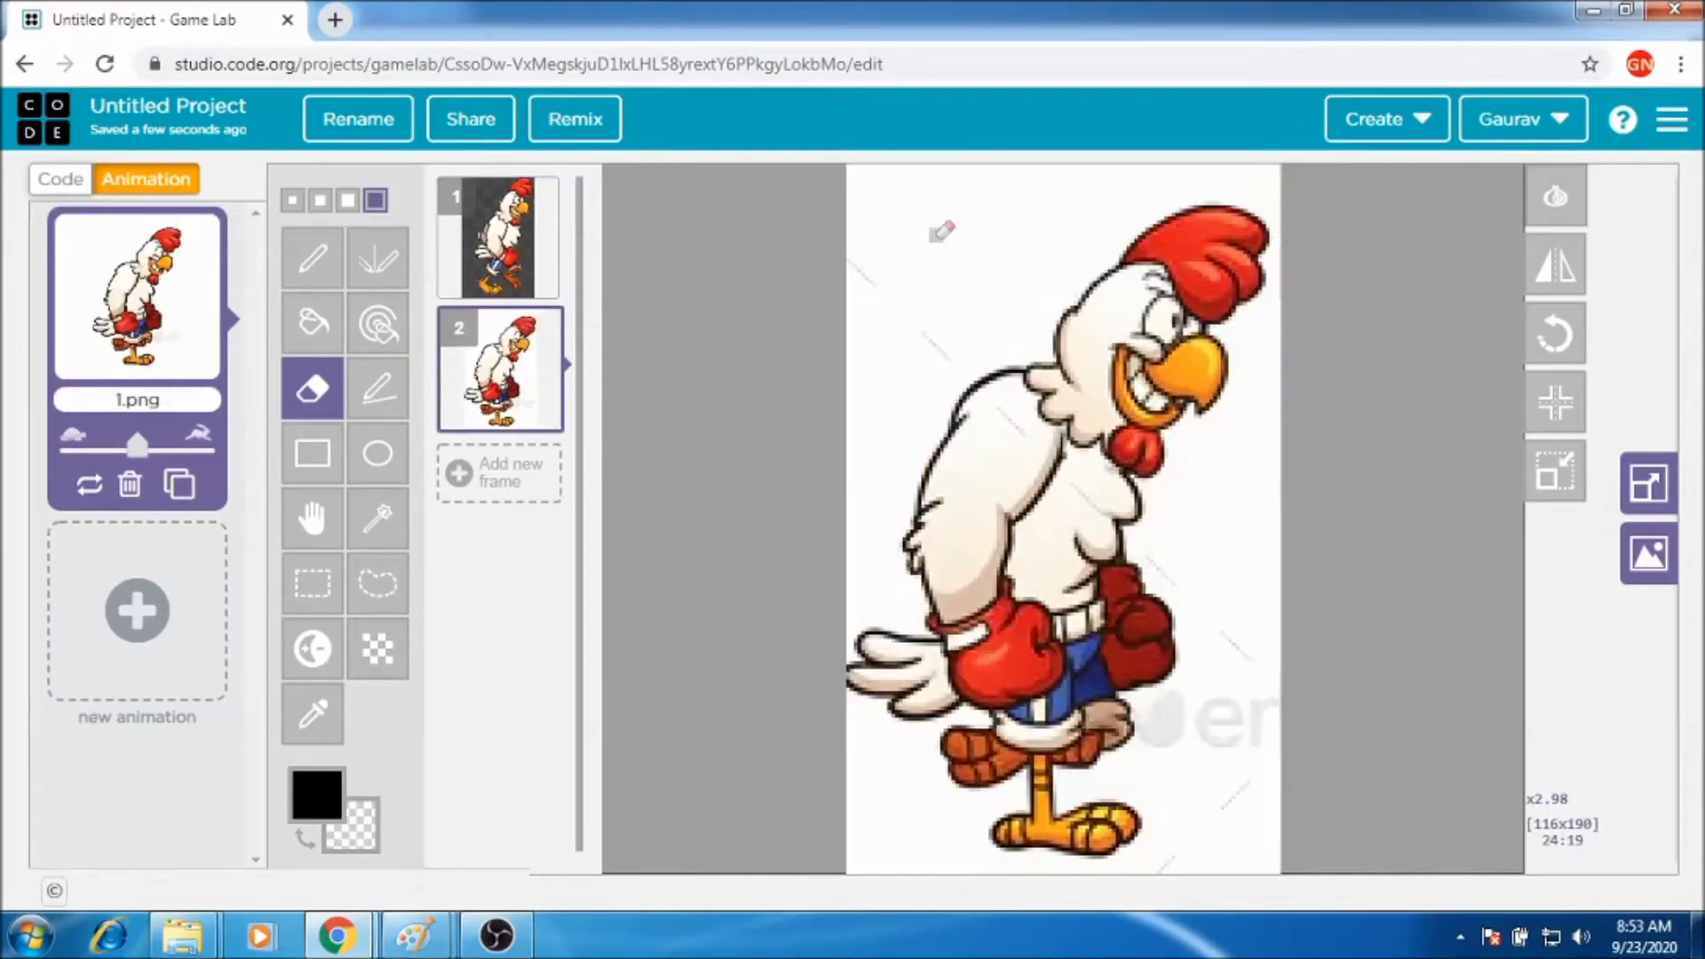
click(378, 583)
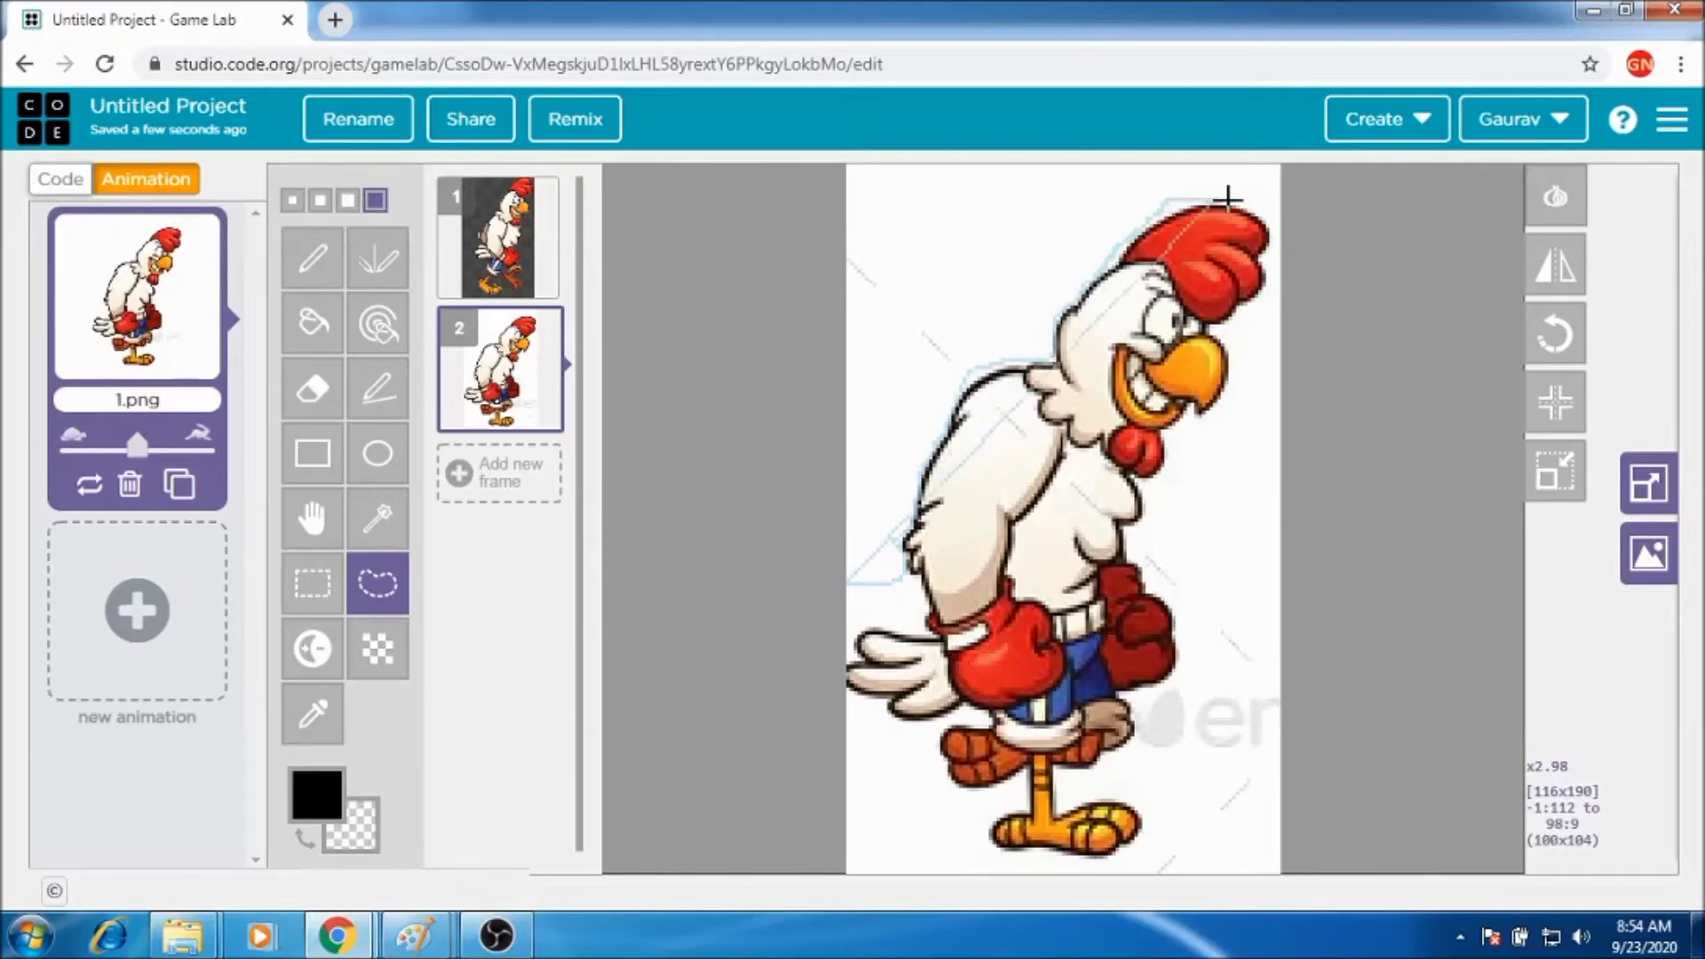
drag(1229, 198, 1277, 173)
key(Delete)
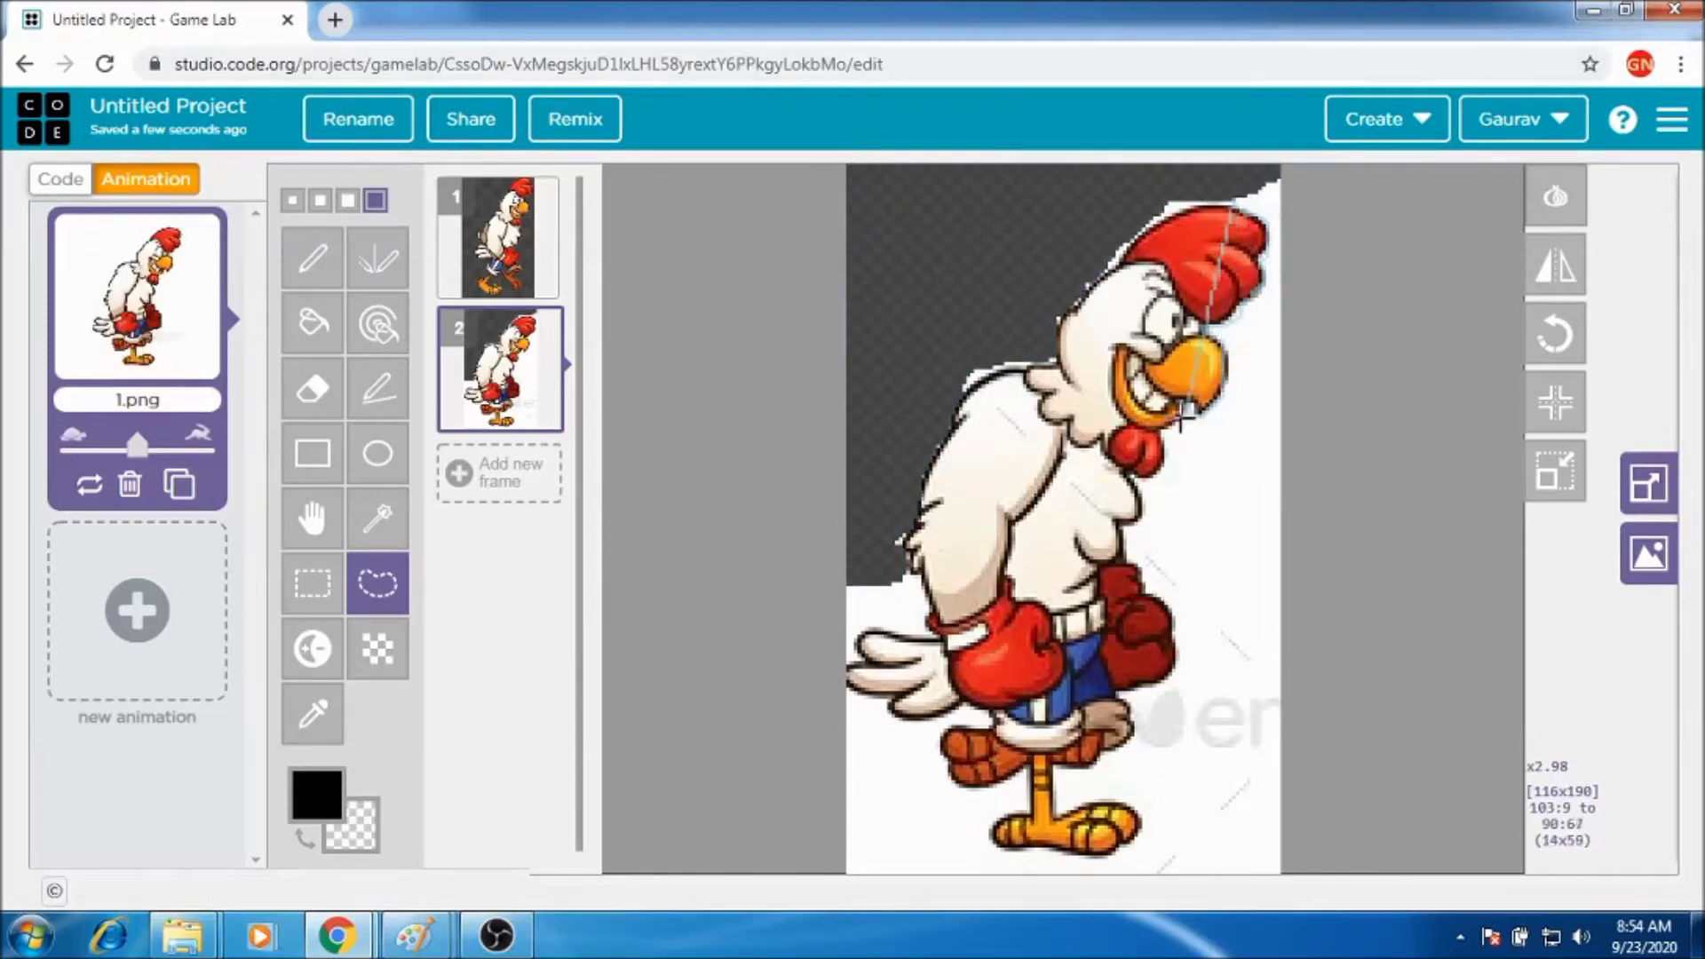
drag(1116, 750, 1117, 818)
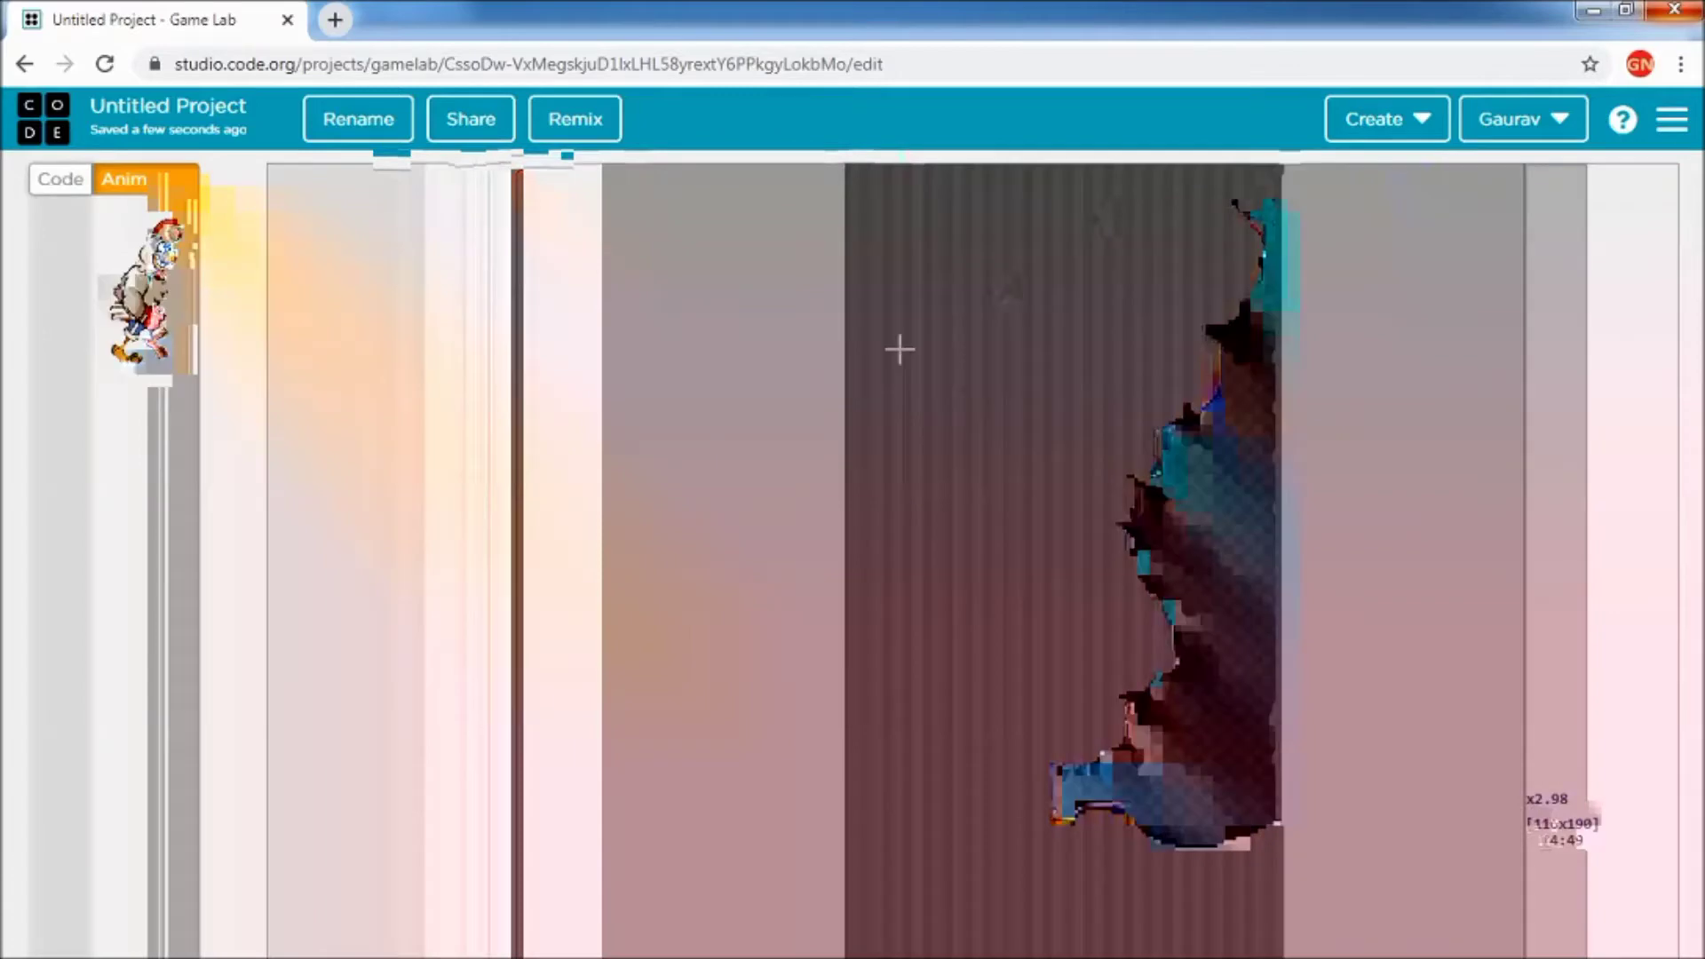
drag(900, 529, 925, 588)
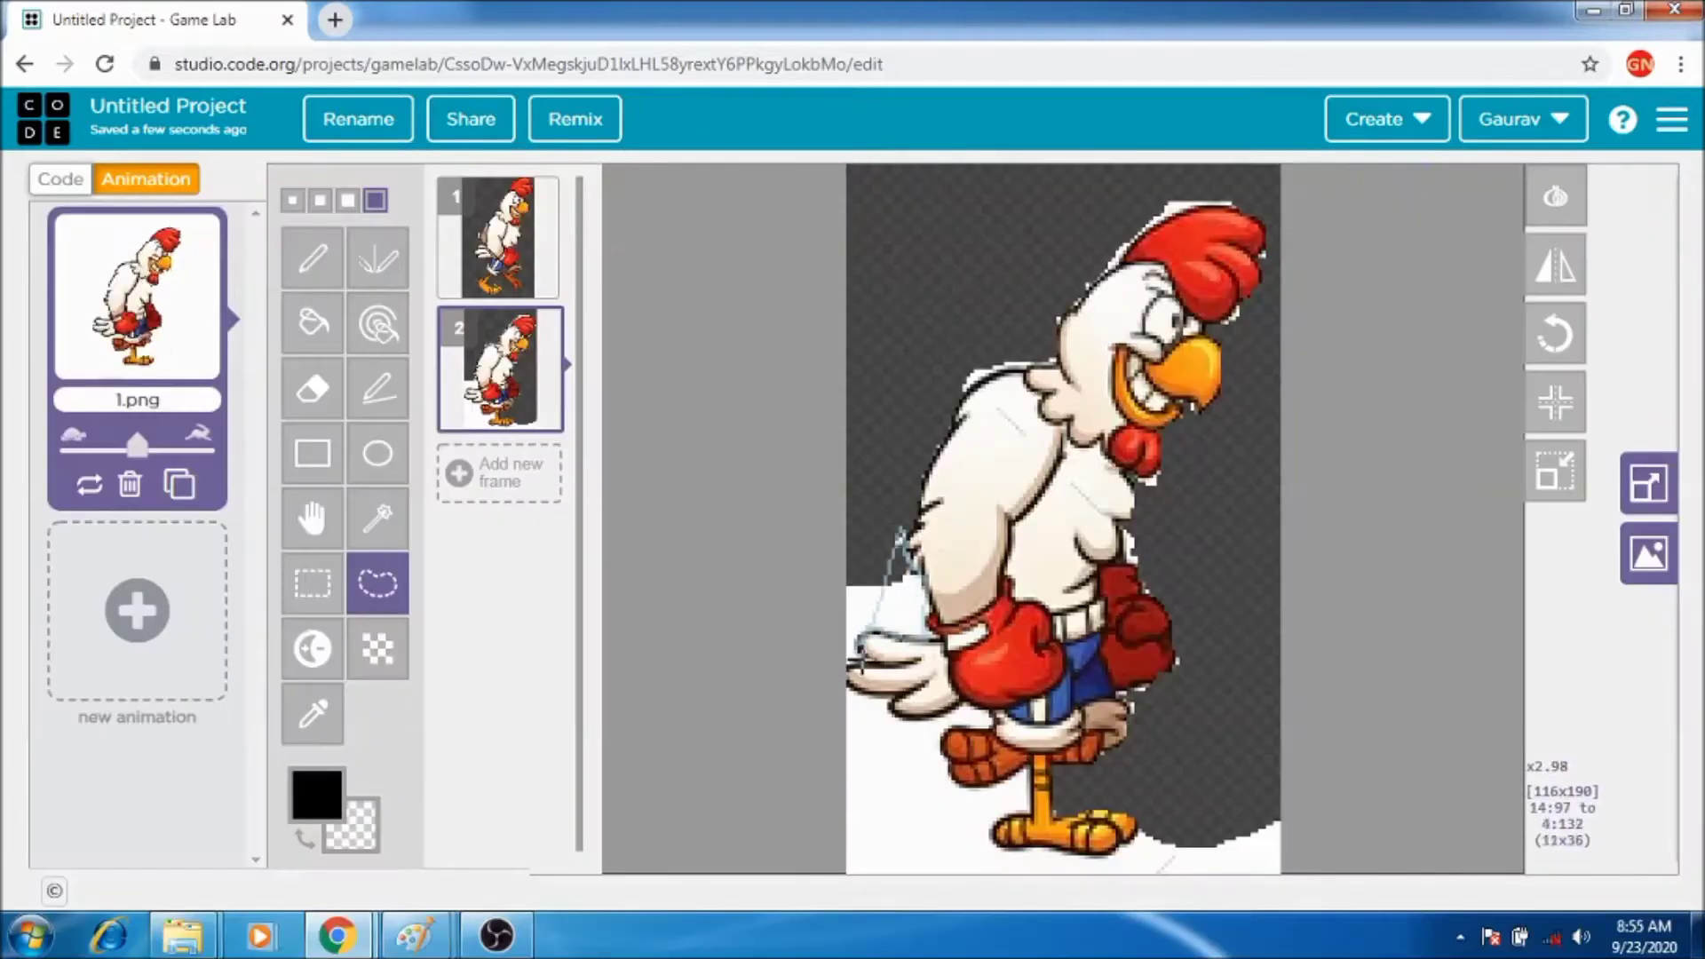
drag(854, 662, 835, 701)
key(Delete)
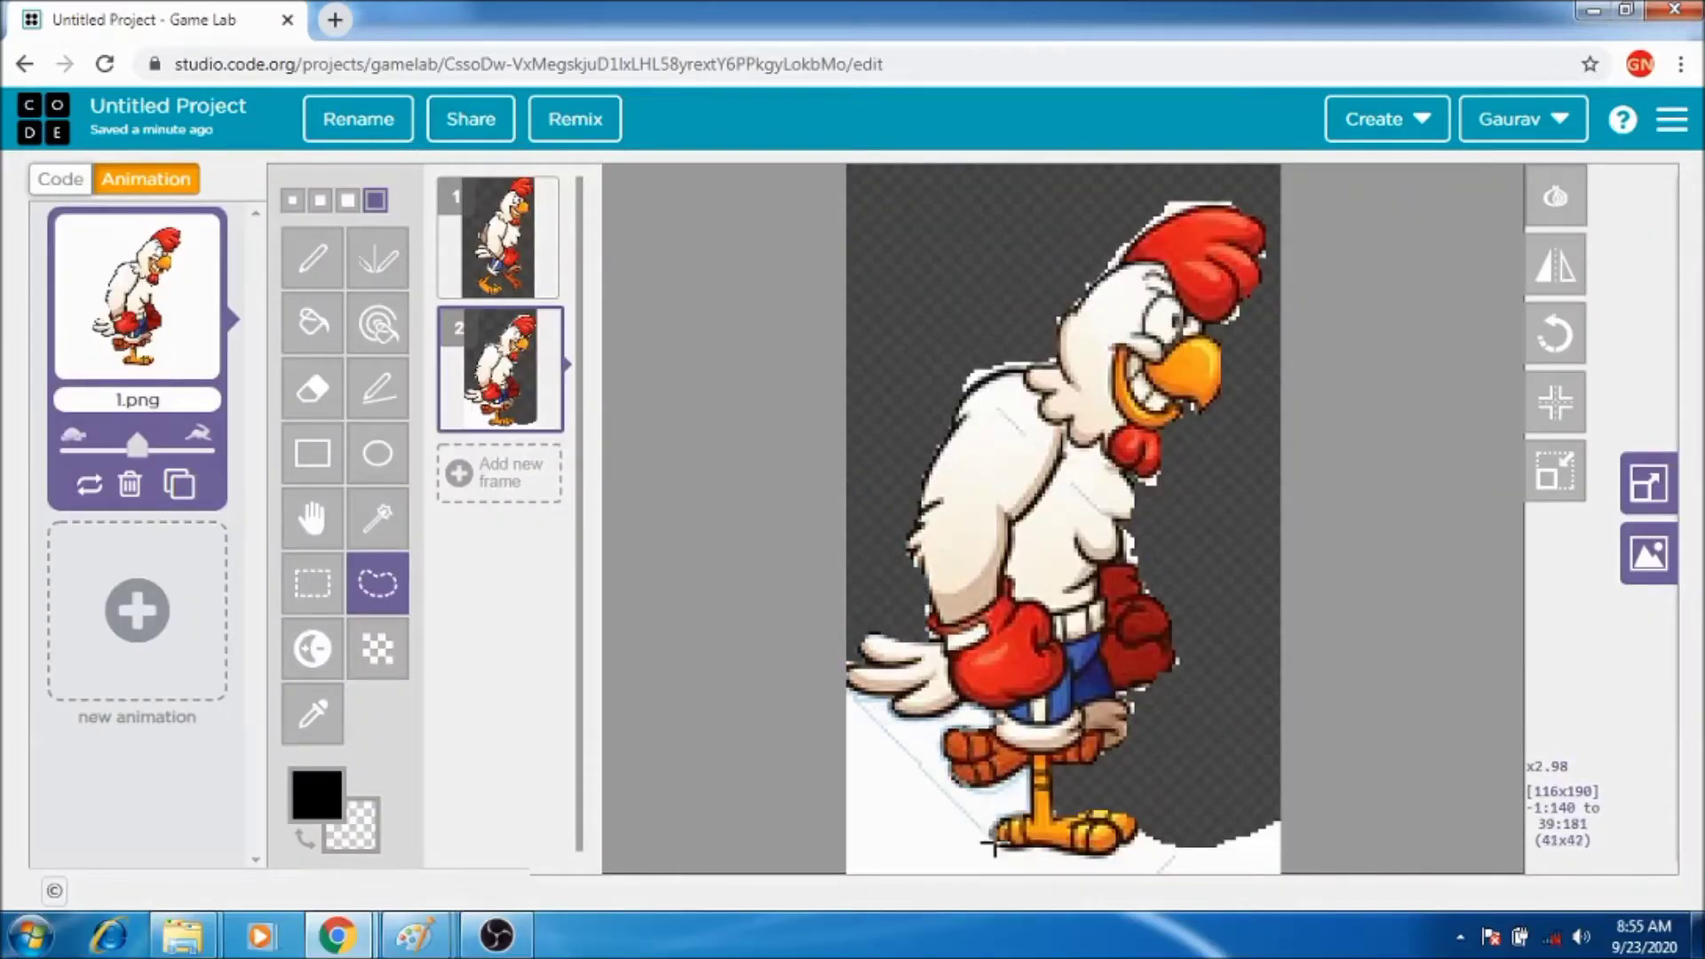
key(Delete)
drag(1136, 802, 1265, 915)
drag(959, 386, 920, 345)
key(Delete)
drag(1086, 269, 1243, 194)
Upload the image 3 from the Desktop as the third frame of the 1.png animation.
click(414, 934)
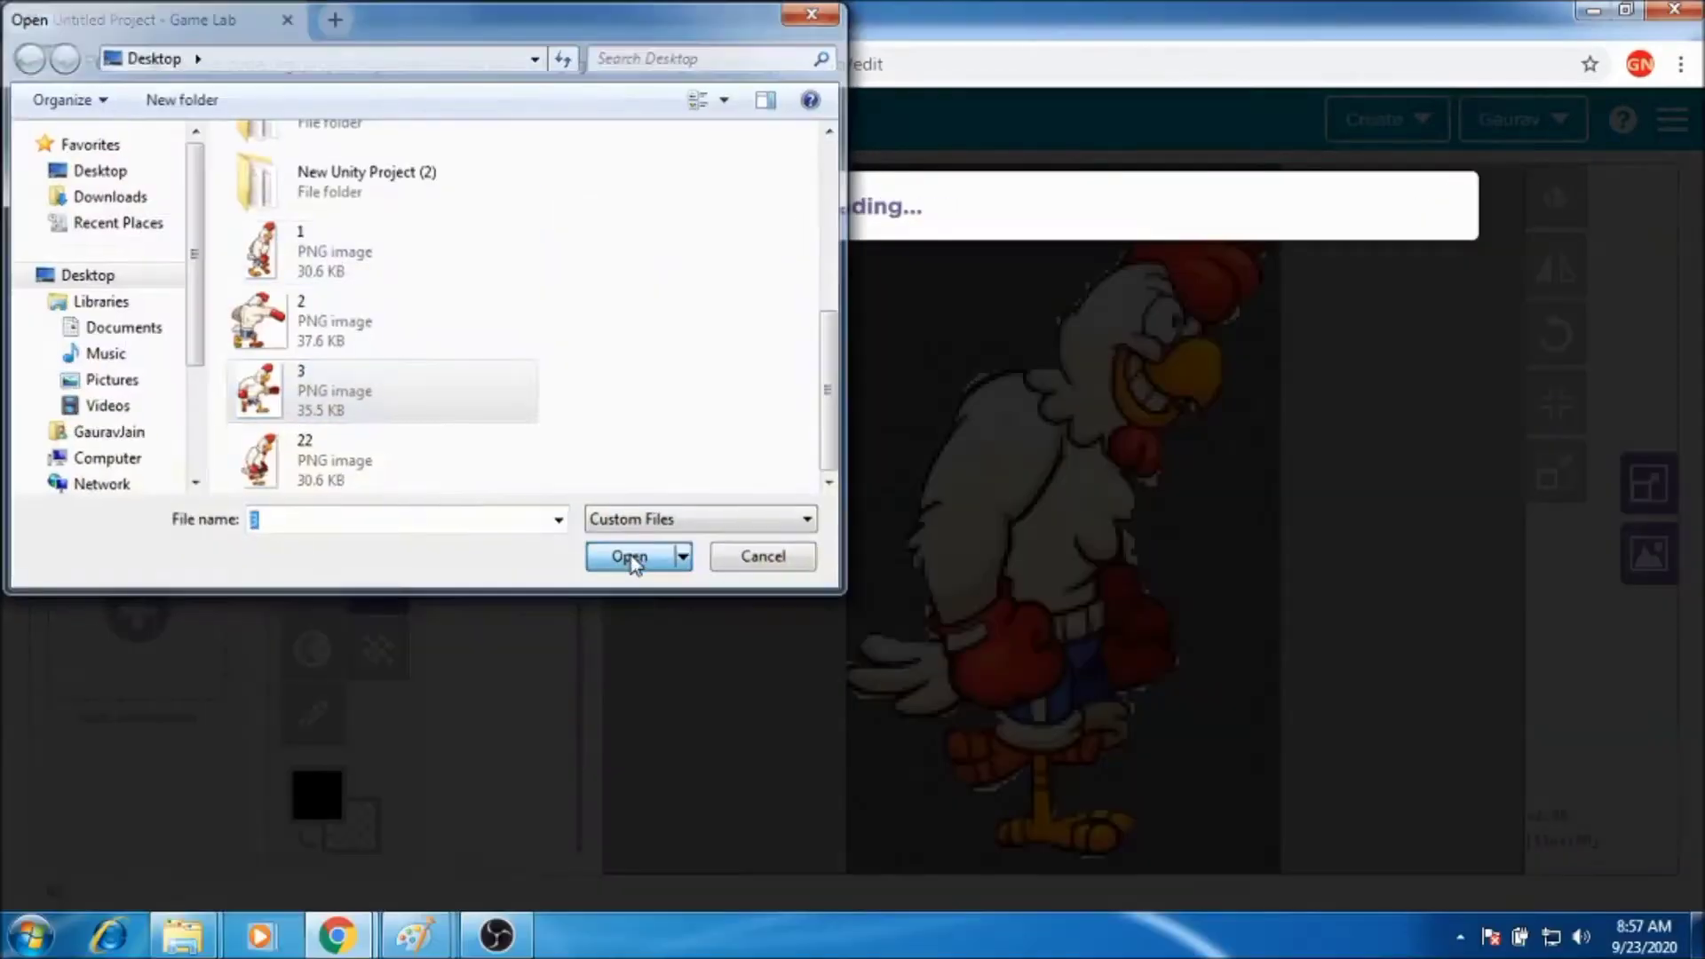
click(625, 549)
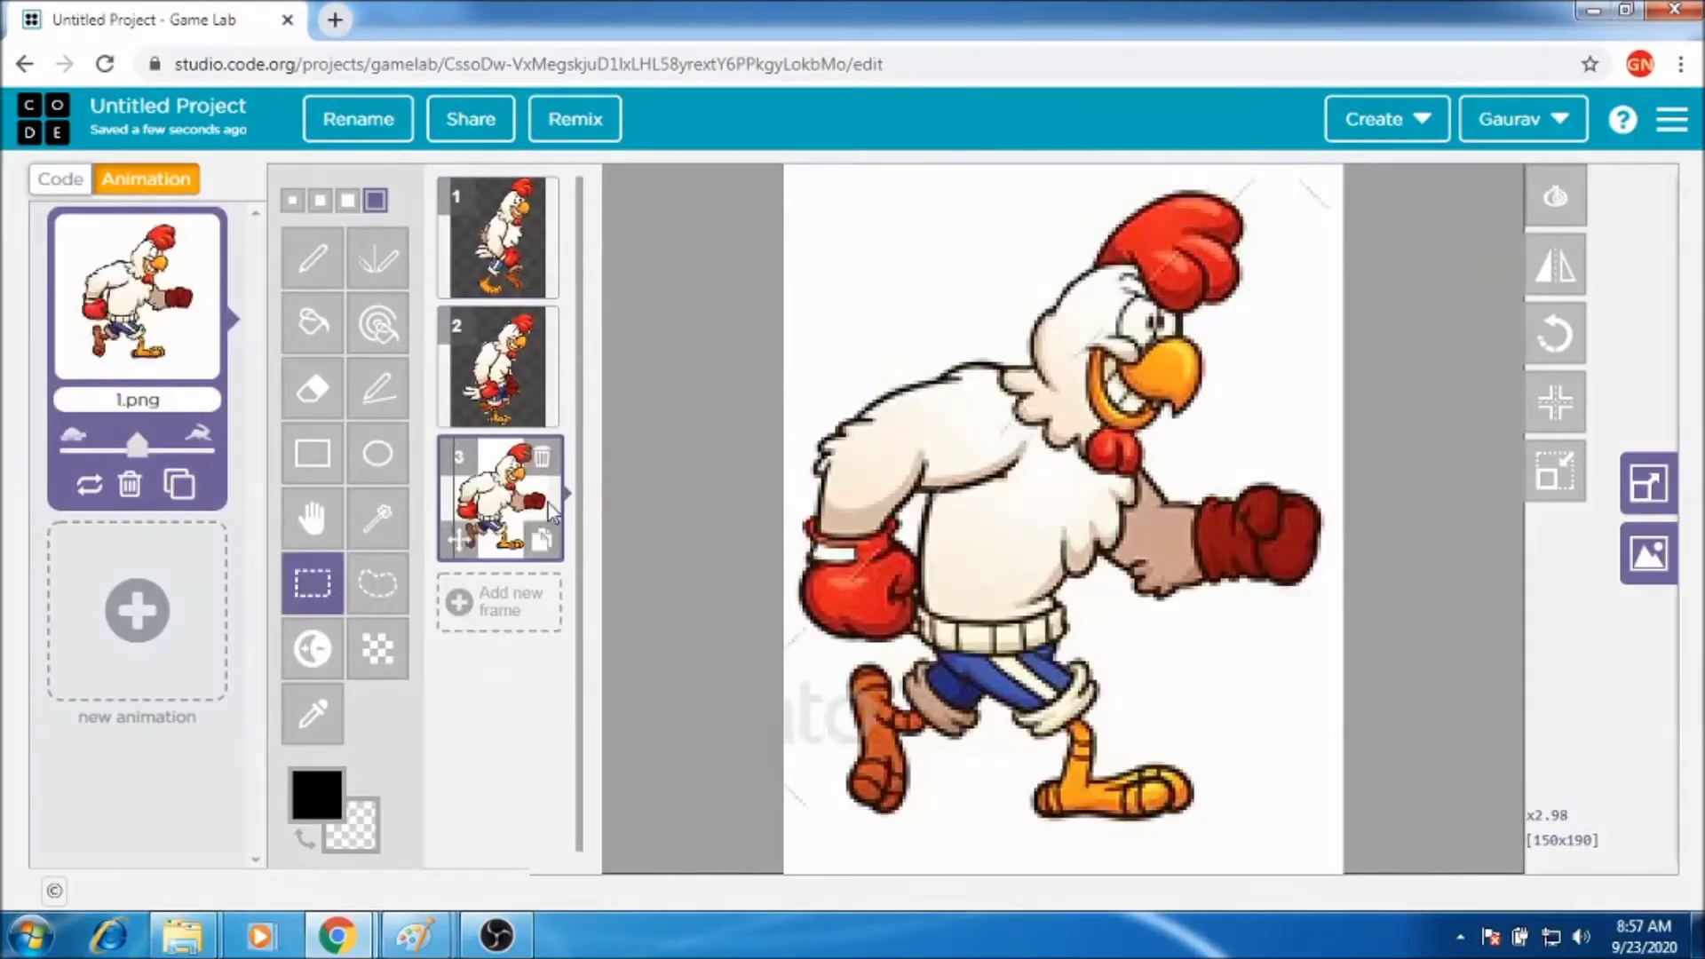
Lasso and delete the white background to the left of and below the chicken in frame 3.
mouse_move(1034, 316)
mouse_down()
mouse_move(1108, 152)
mouse_move(663, 521)
mouse_up()
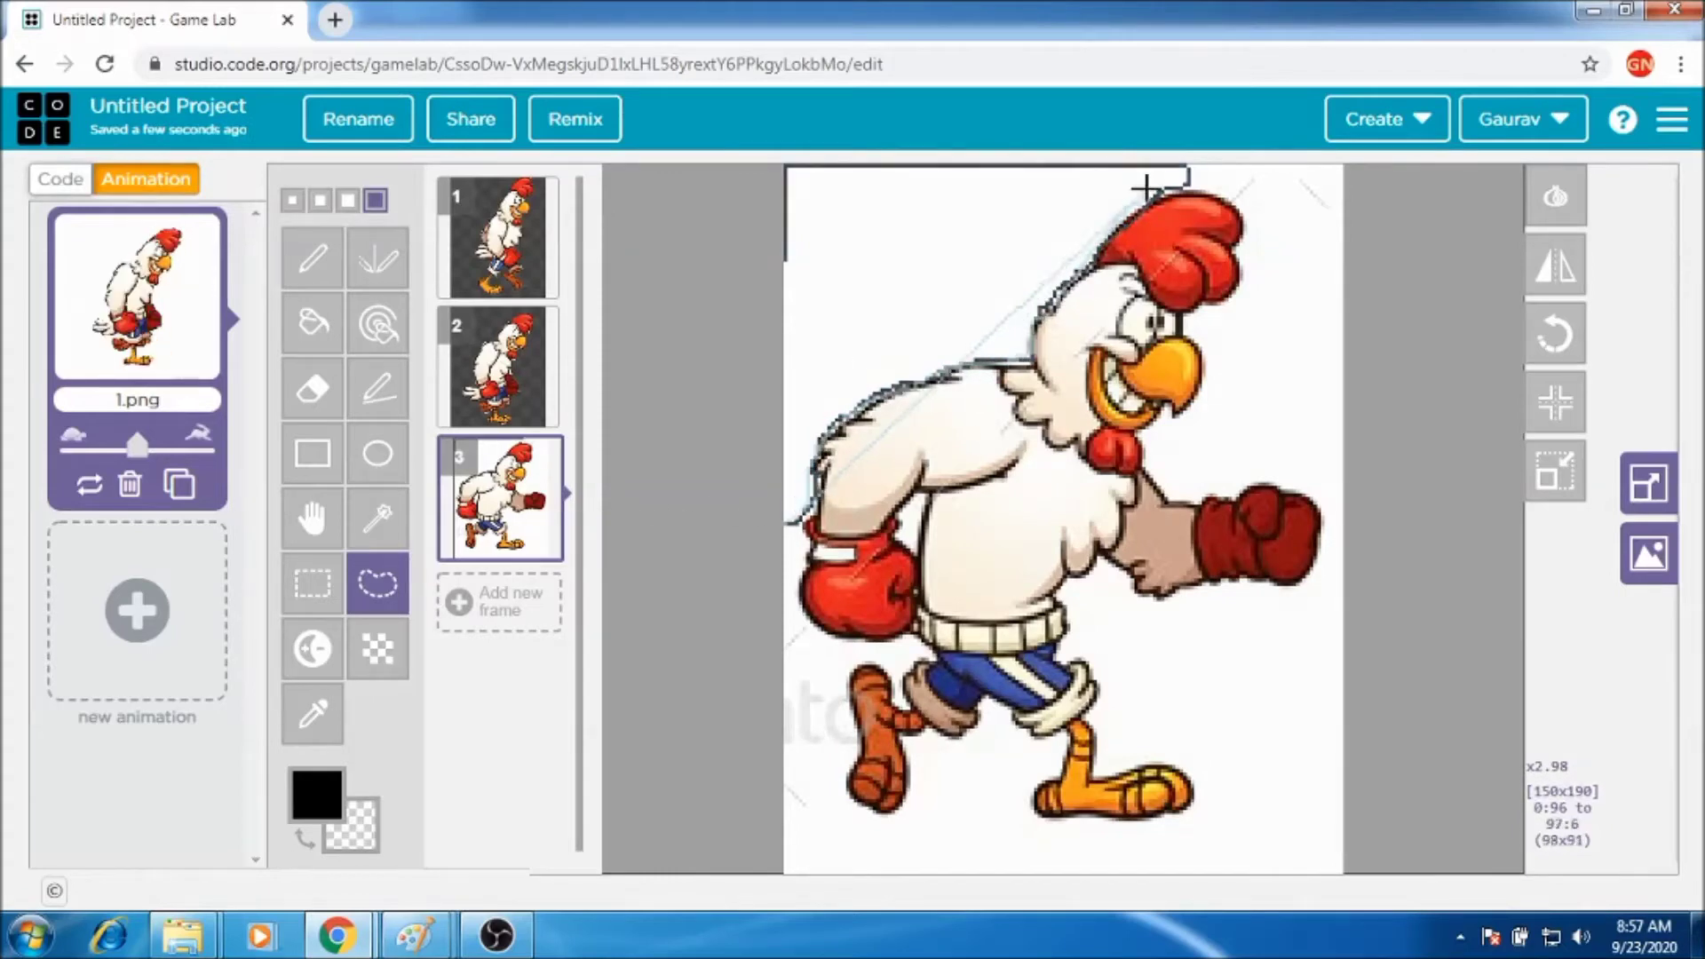
drag(1145, 186, 610, 494)
key(Delete)
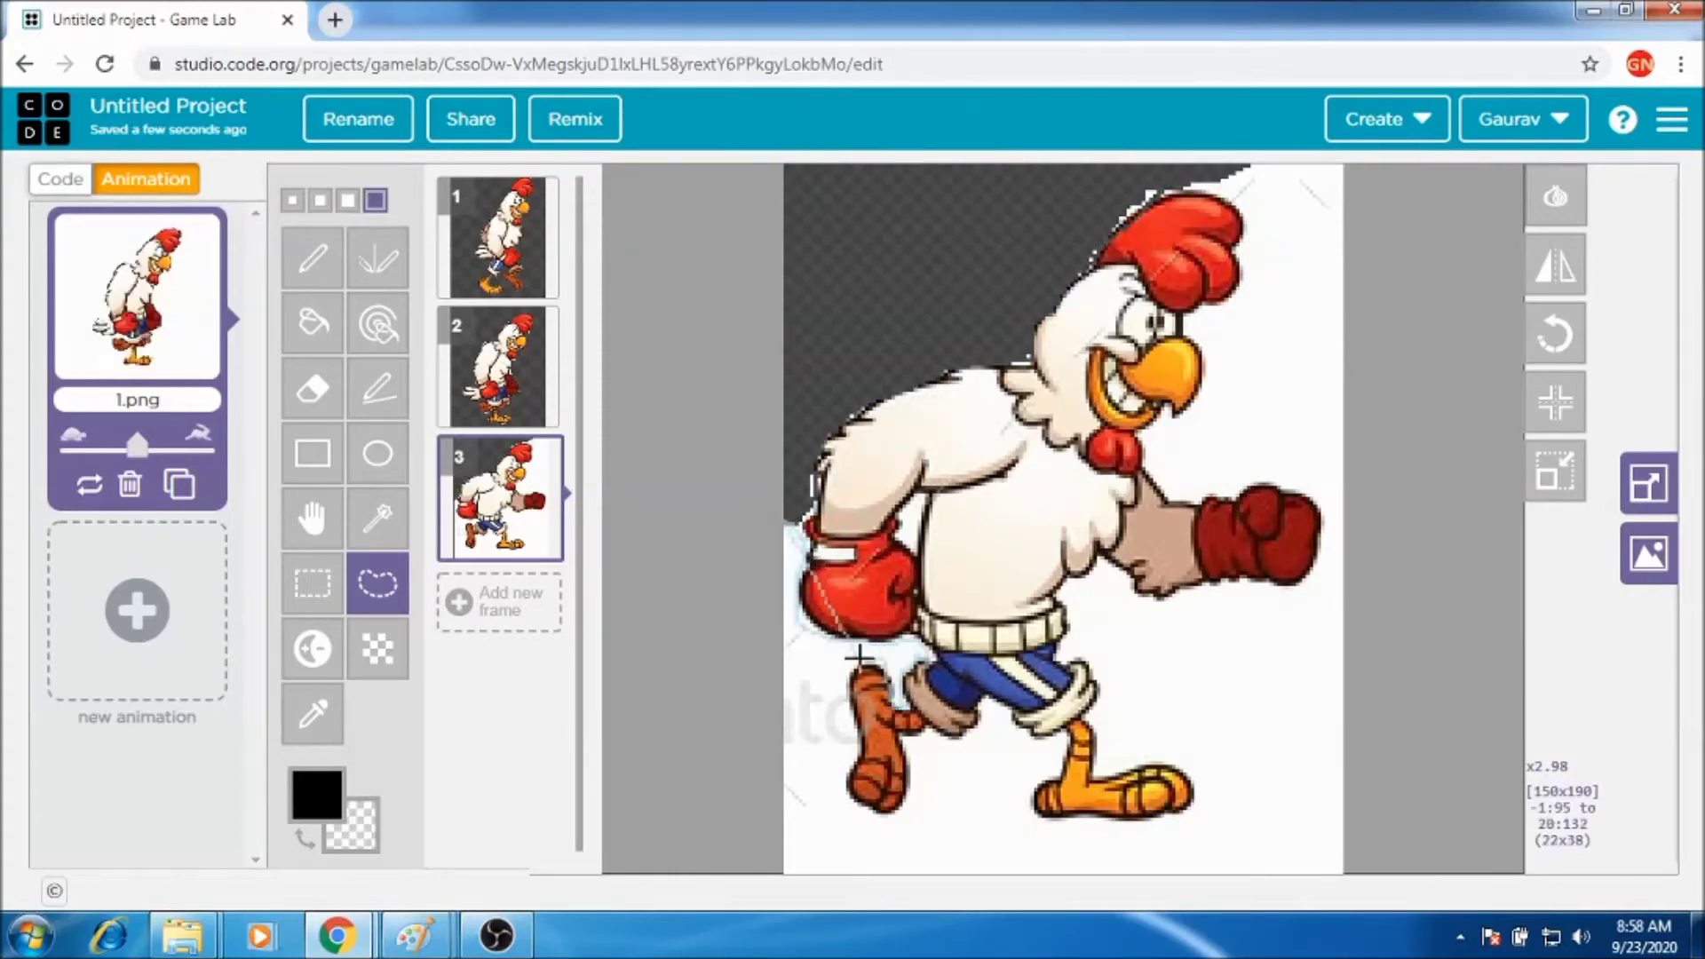
drag(1048, 778, 1351, 845)
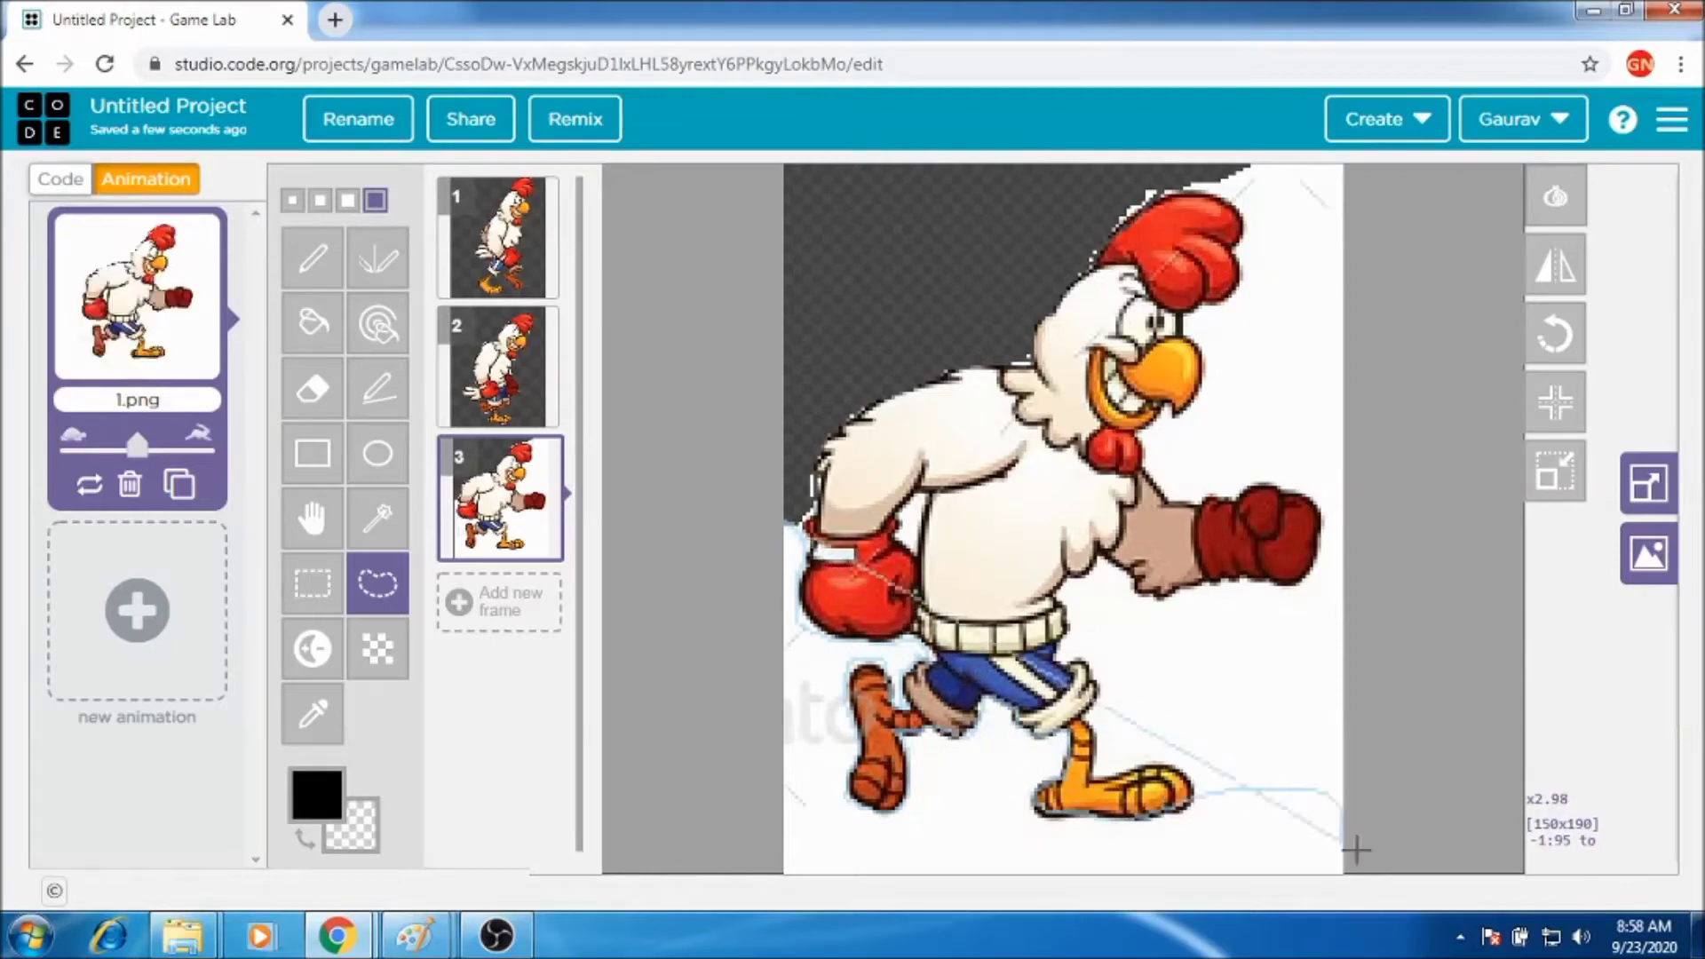
key(Delete)
Delete the remaining white background in front of the chicken in frame 3, from the legs up to the comb.
drag(1095, 562, 1126, 553)
drag(1058, 658, 1059, 648)
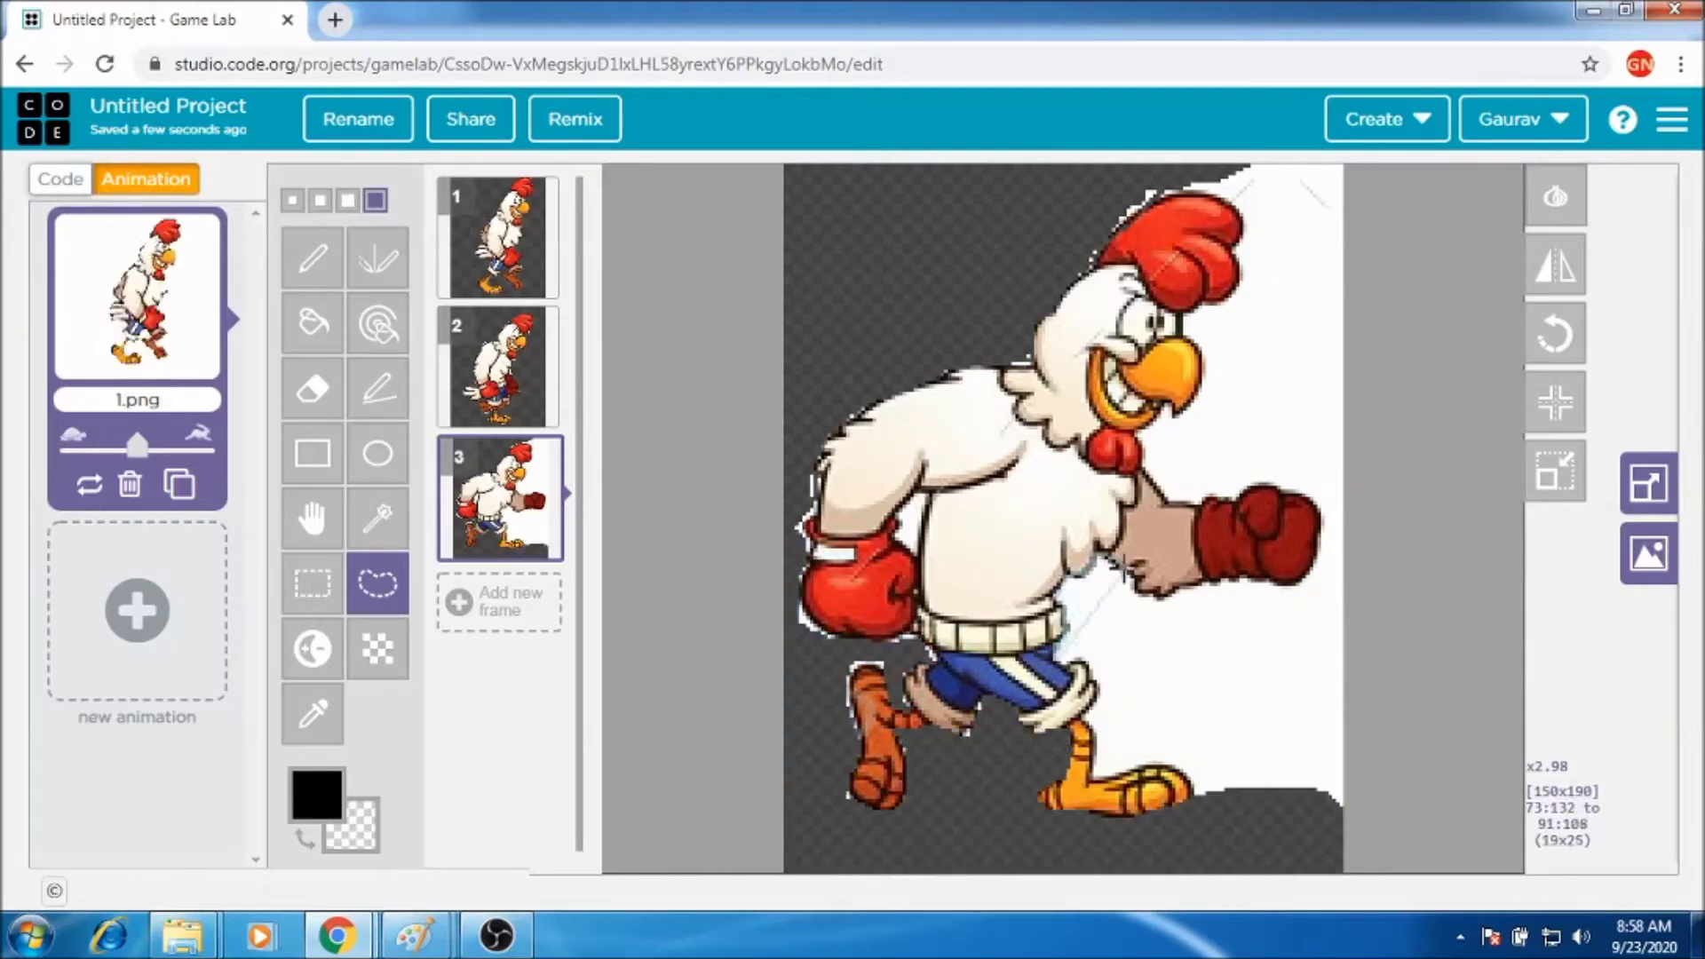
drag(1270, 582, 1196, 798)
mouse_move(1085, 735)
mouse_down()
mouse_move(1059, 656)
mouse_move(1186, 762)
mouse_up()
key(Delete)
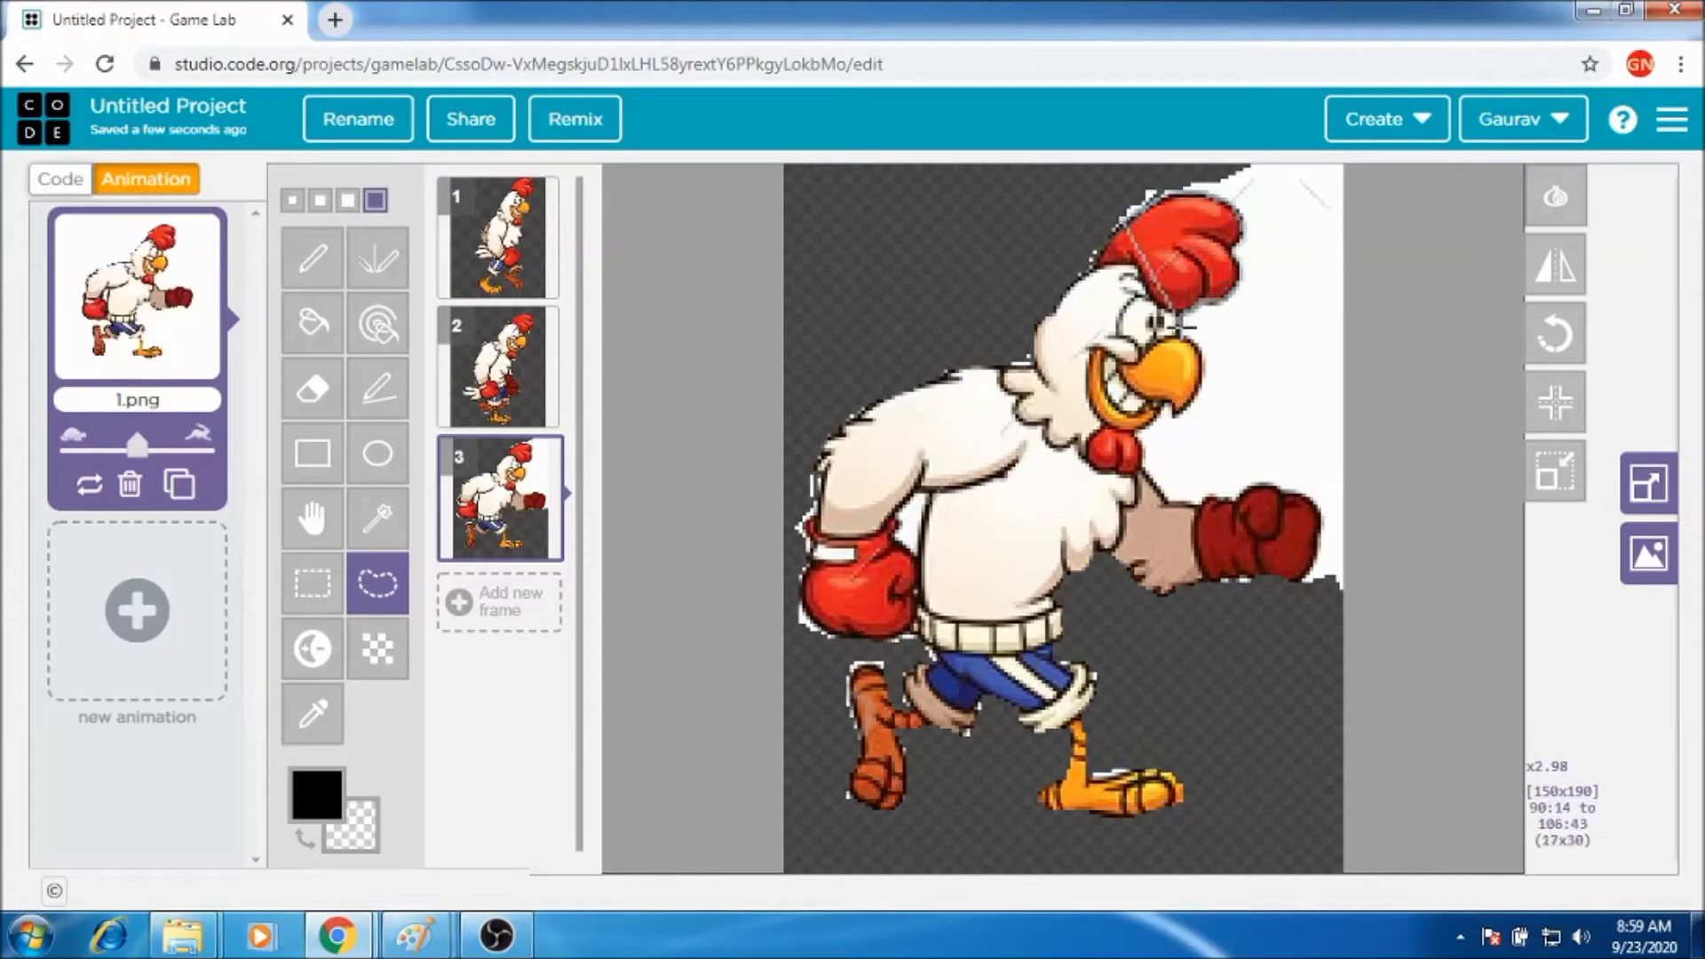
drag(1323, 544, 921, 64)
key(Delete)
Upload the next chicken image as the fourth frame of the 1.png animation.
click(414, 934)
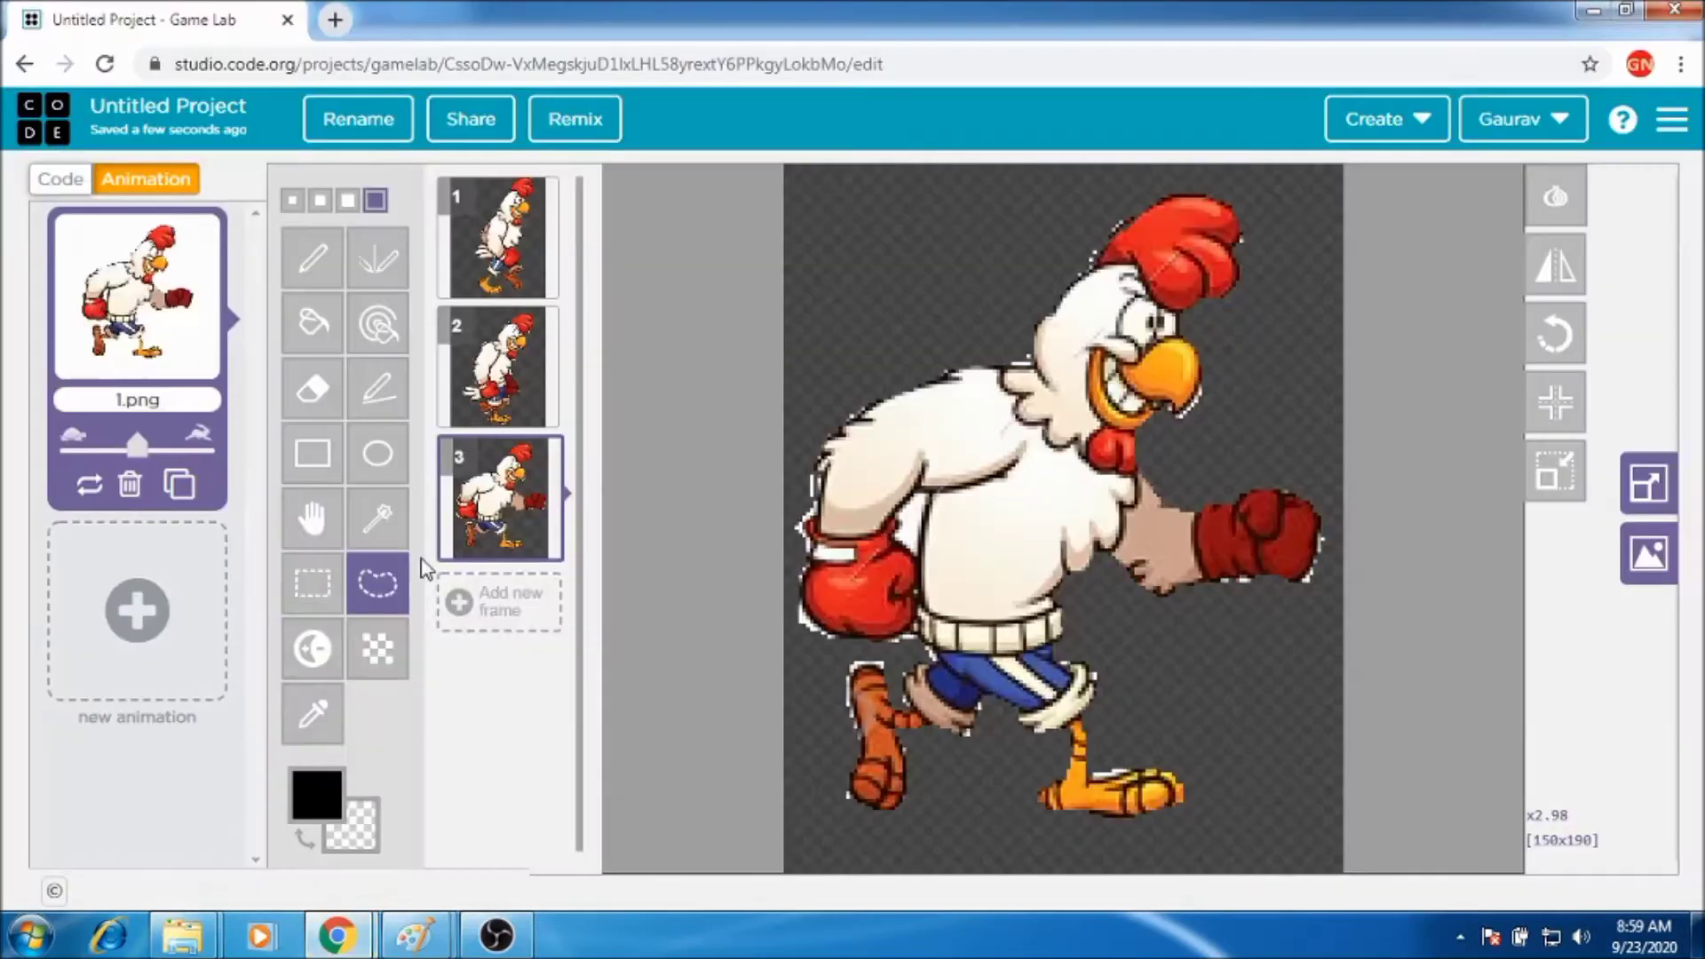
click(484, 582)
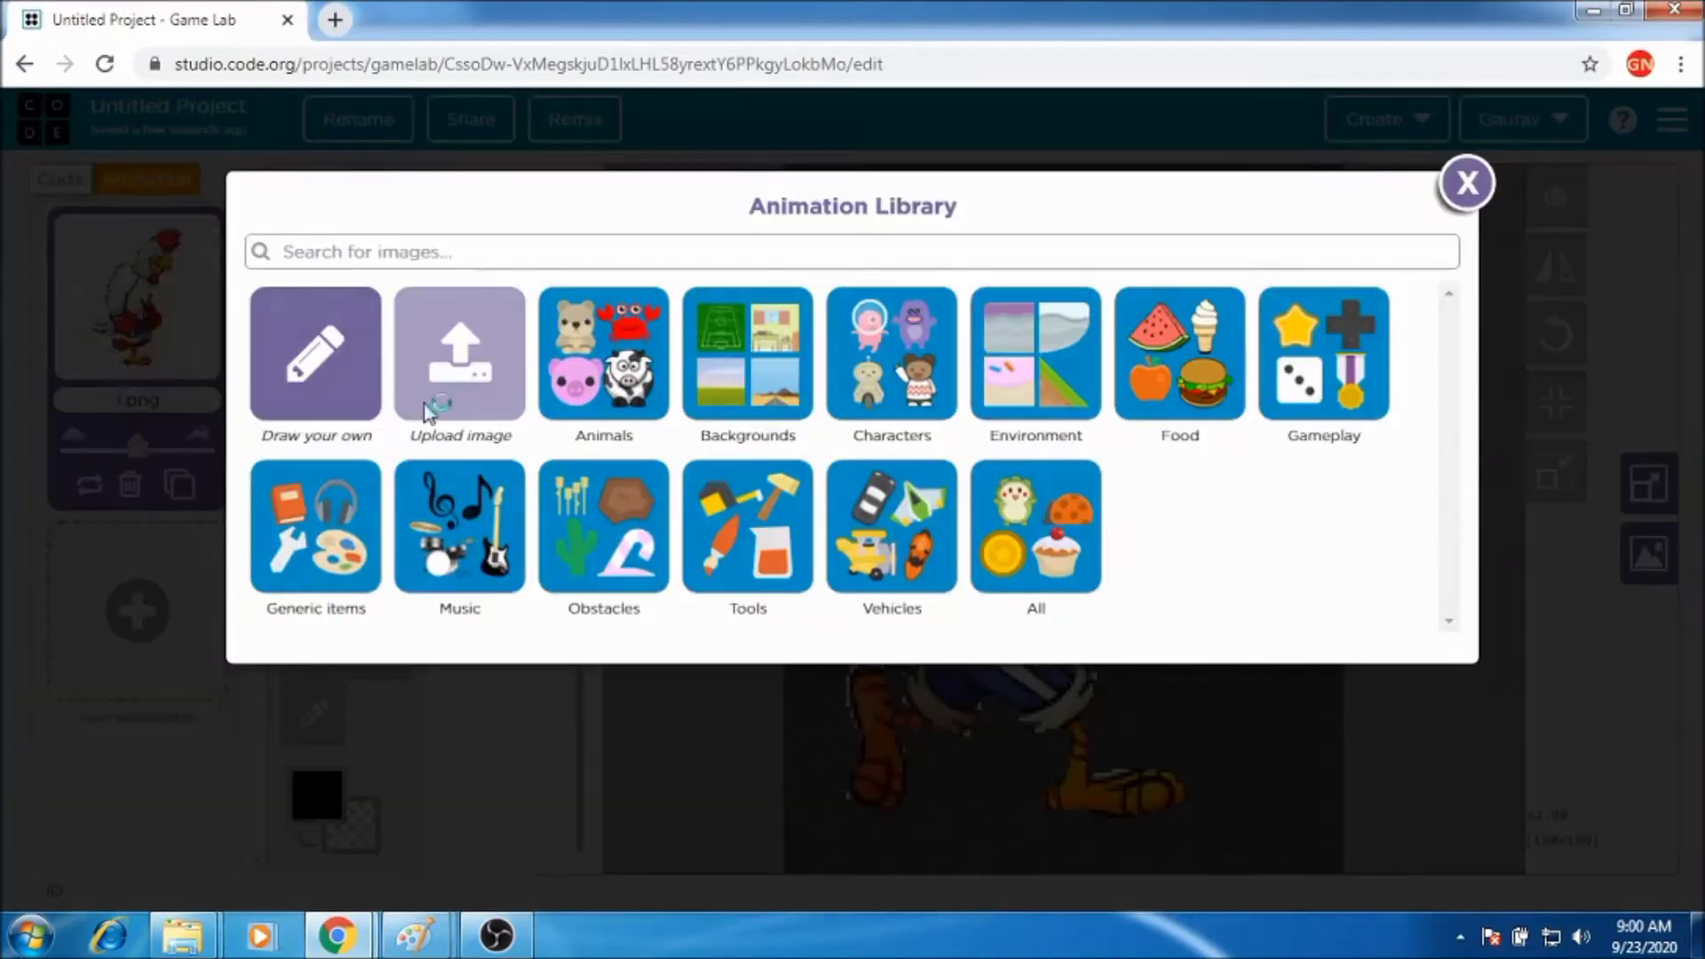
click(430, 404)
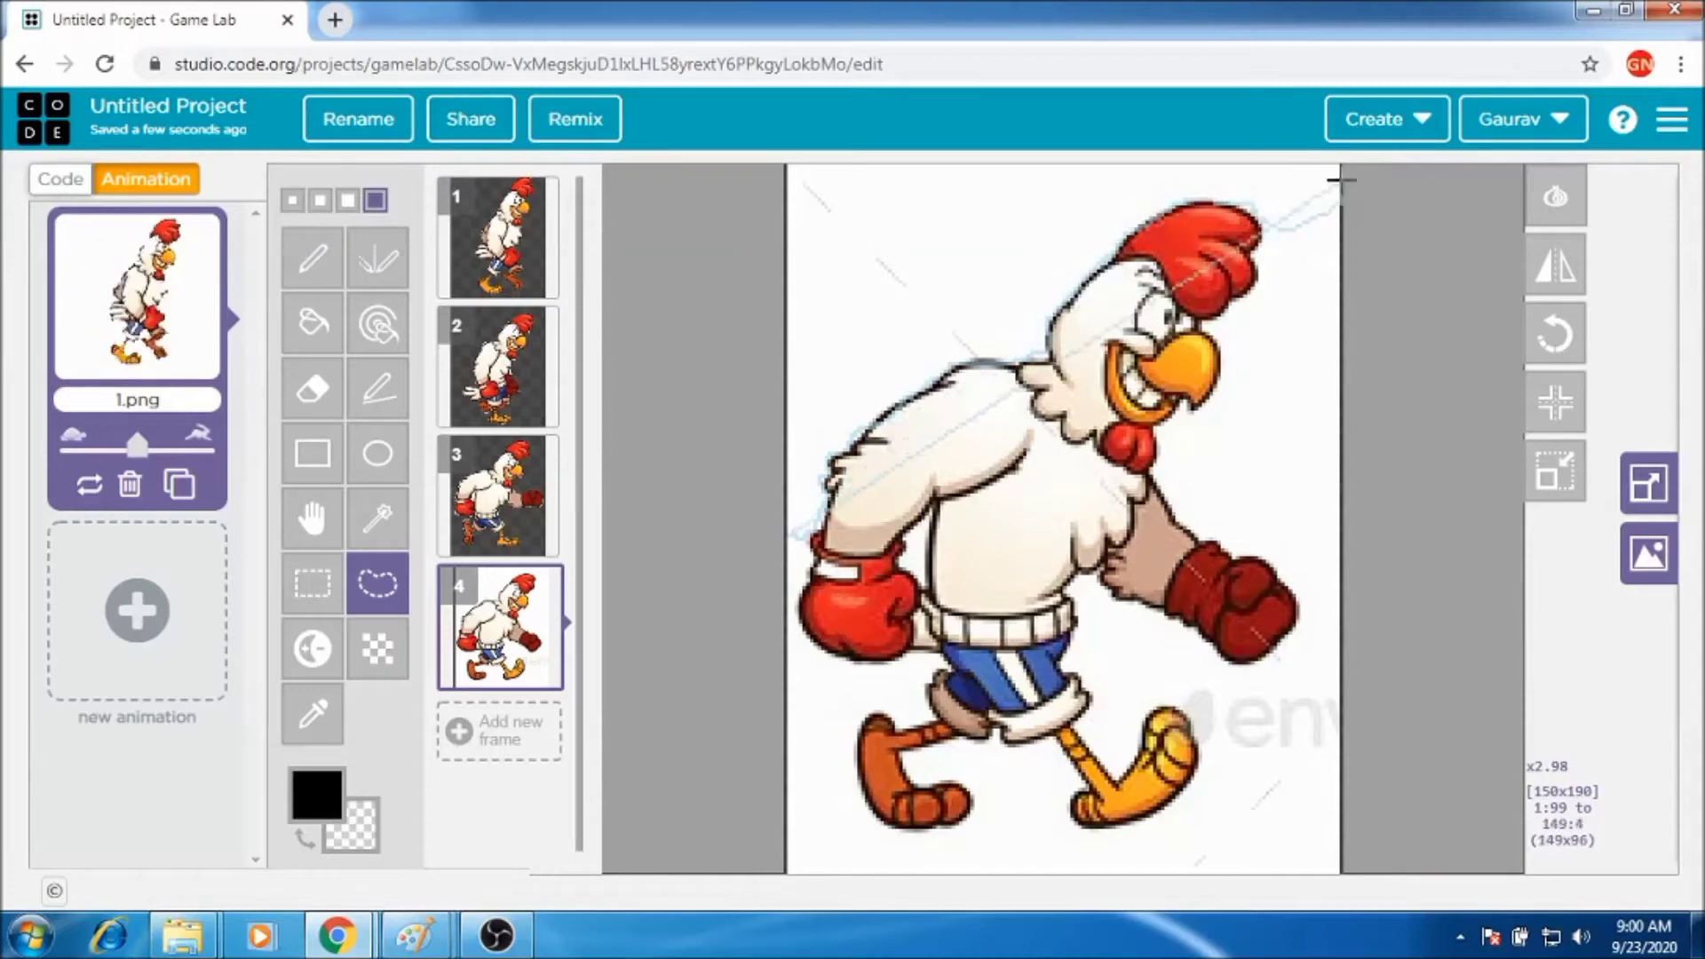
Lasso and delete the white background areas all around the chicken in frame 4.
drag(1331, 208, 1335, 169)
key(Delete)
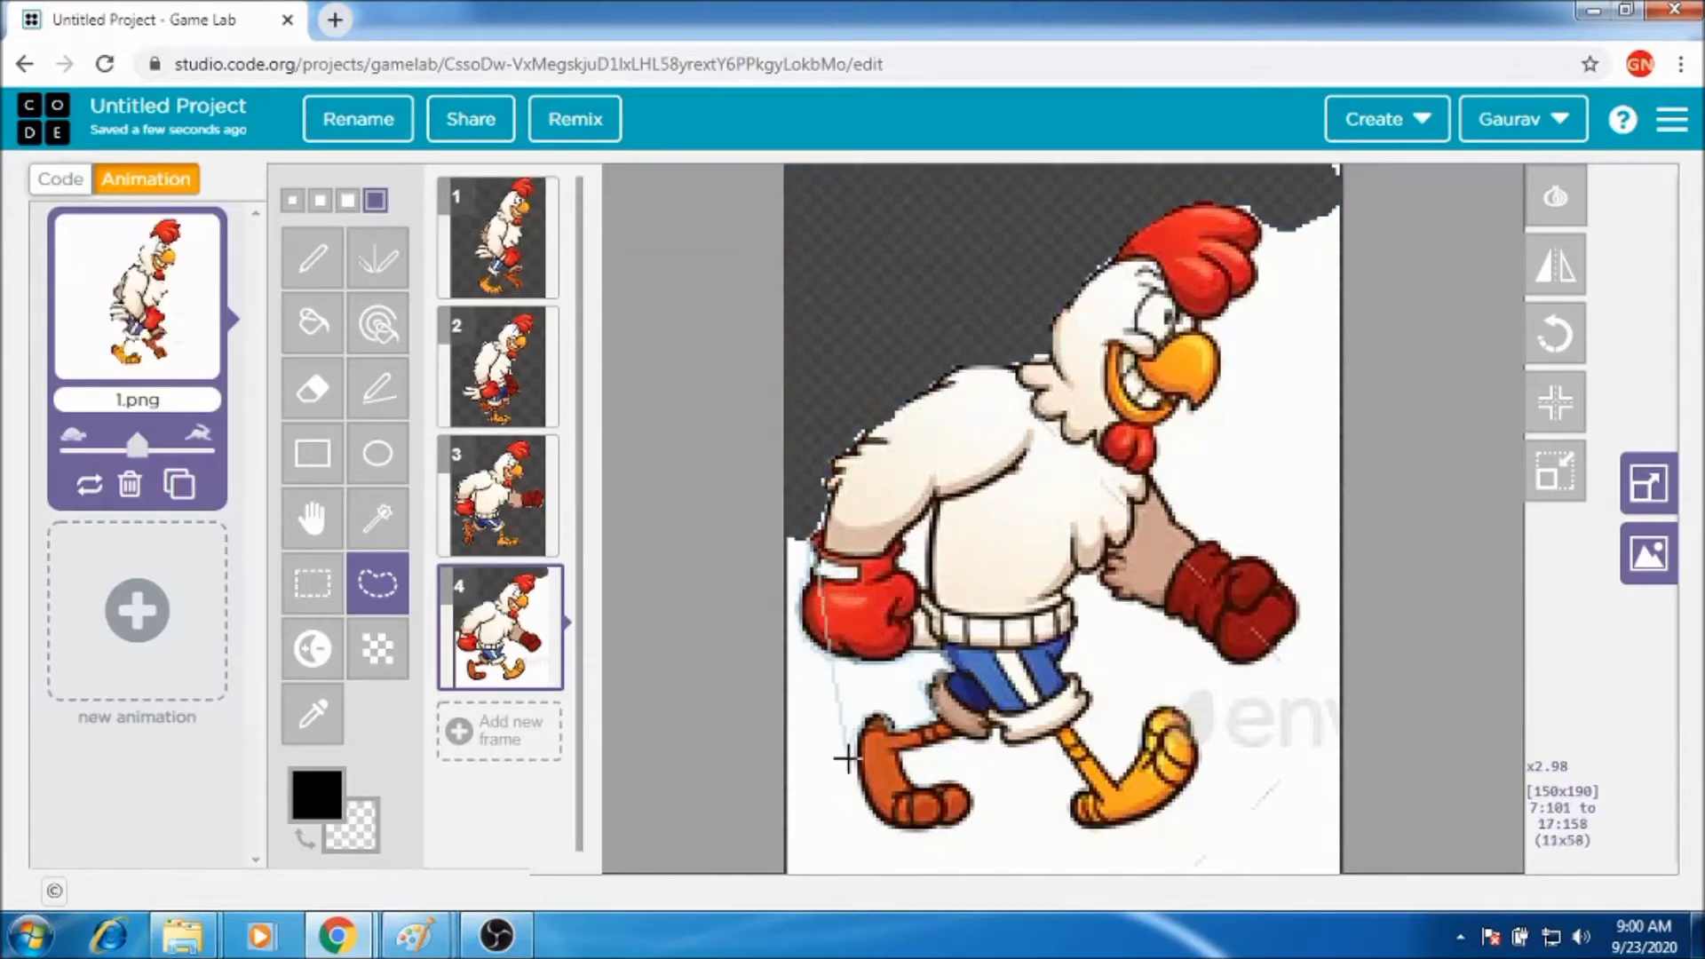
drag(1095, 836, 63, 192)
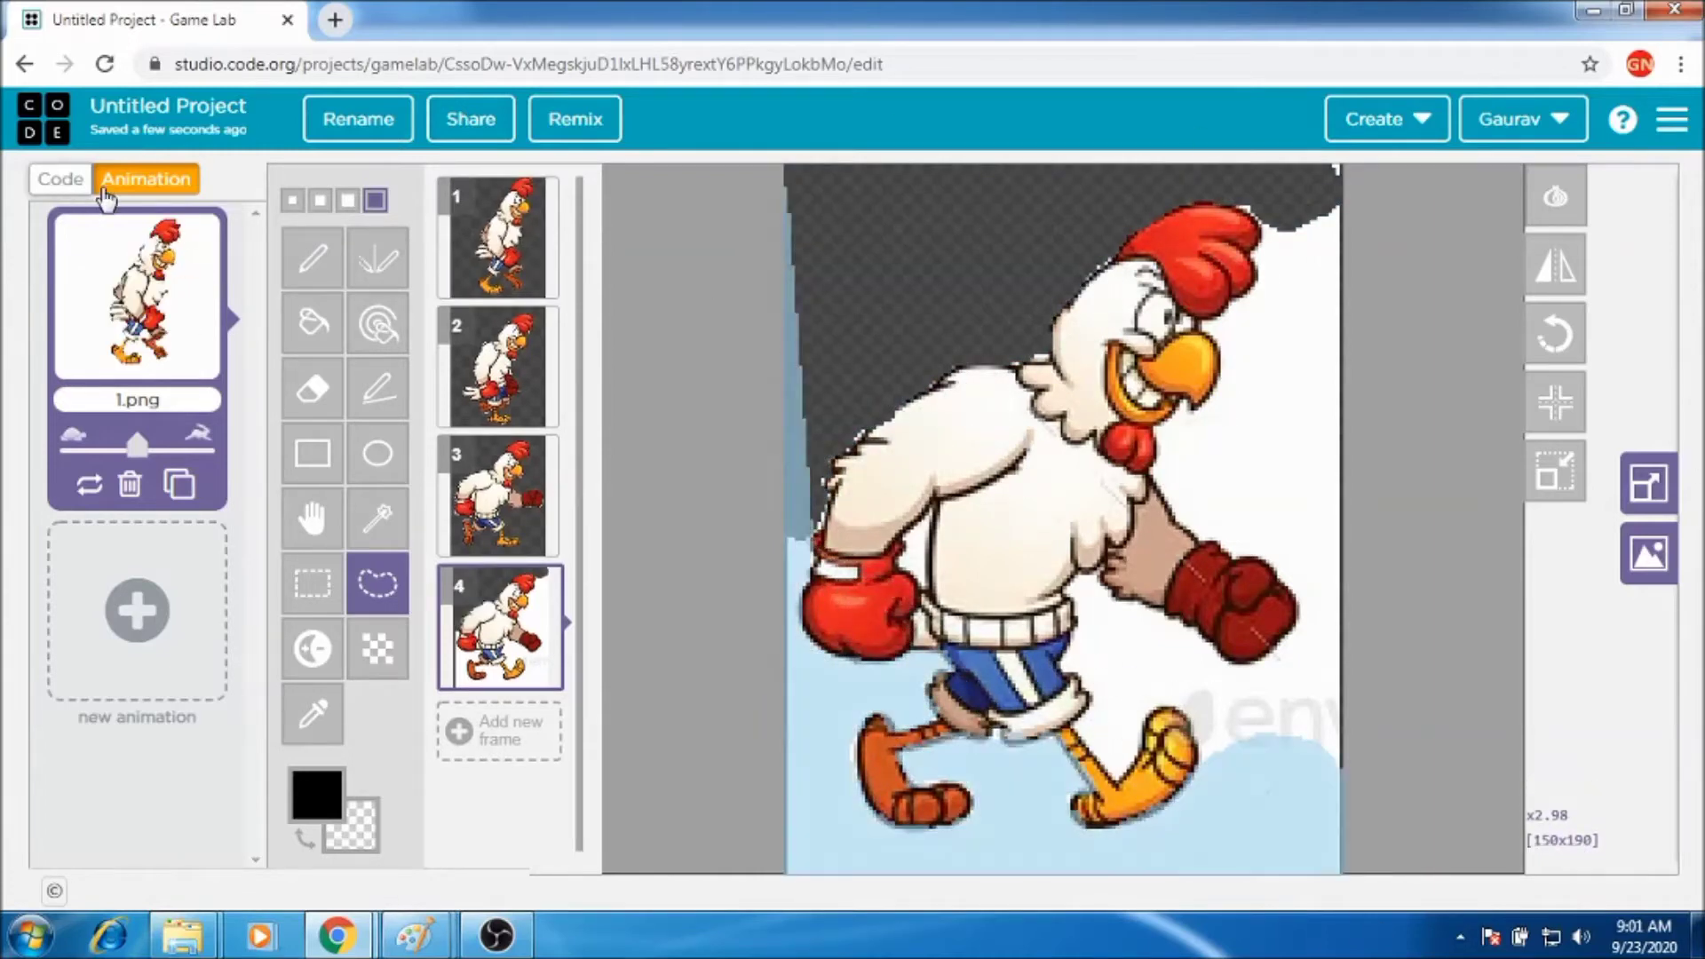
key(Delete)
drag(1143, 727, 1143, 727)
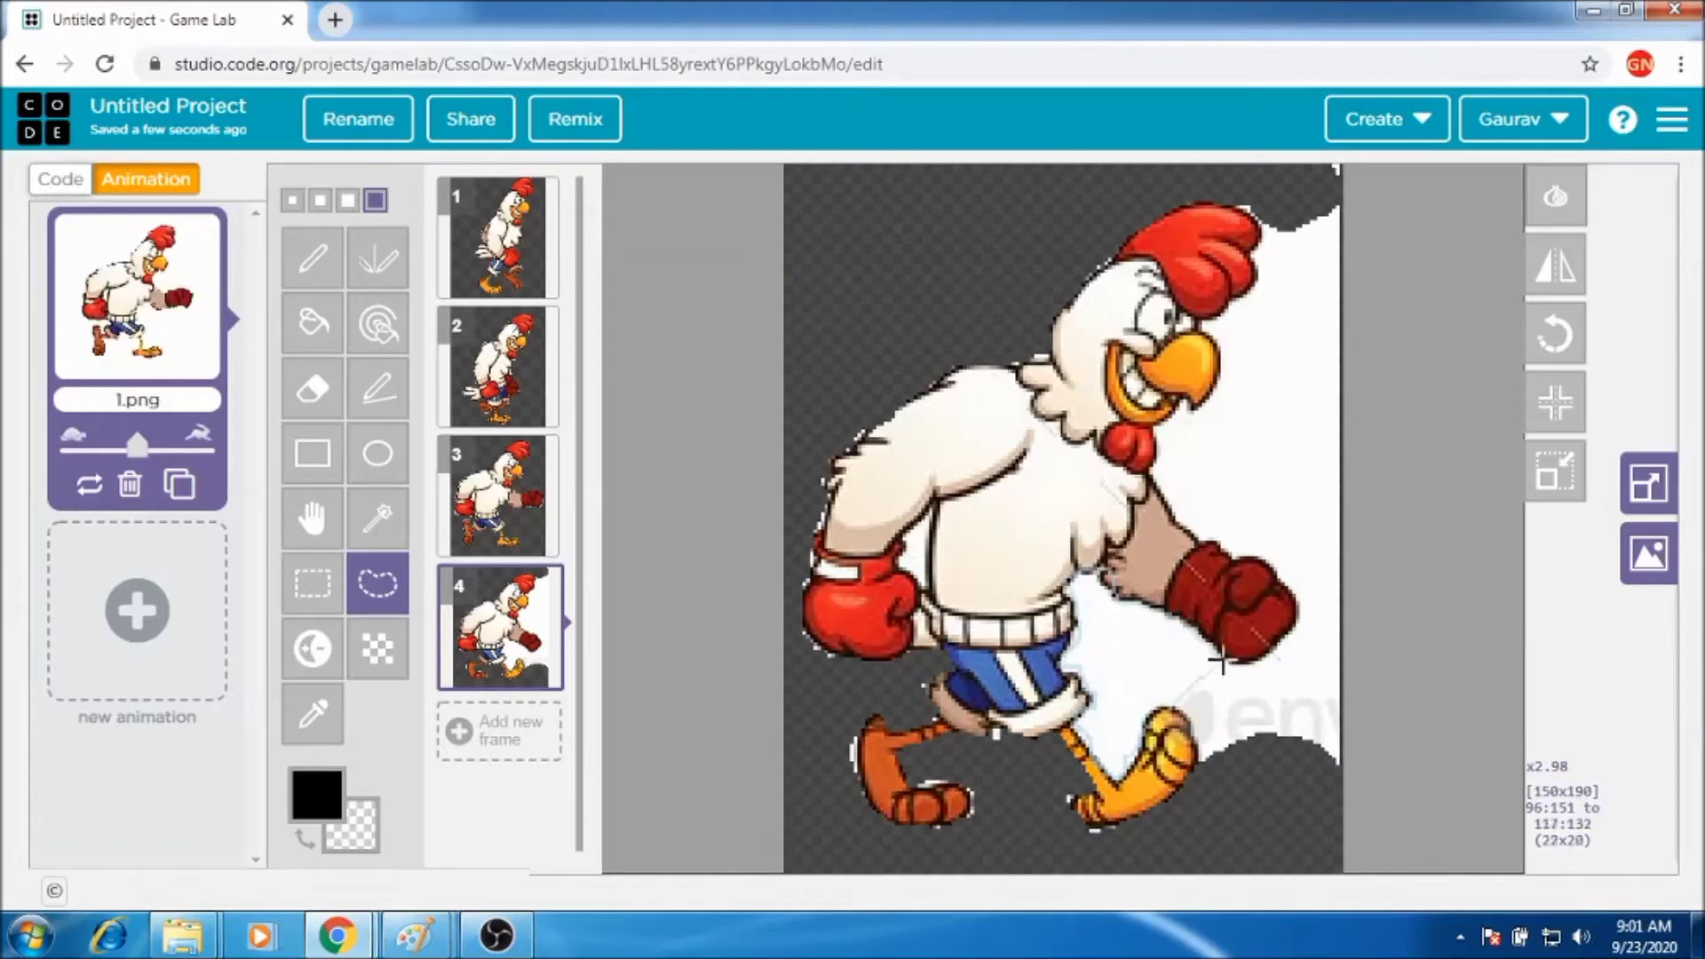
mouse_move(1212, 329)
mouse_down()
mouse_move(1419, 258)
mouse_move(1190, 719)
mouse_move(1146, 701)
mouse_up()
key(Delete)
mouse_move(1275, 568)
mouse_down()
mouse_move(1309, 641)
mouse_move(1298, 667)
mouse_move(1248, 679)
mouse_move(1237, 661)
mouse_move(1298, 619)
mouse_up()
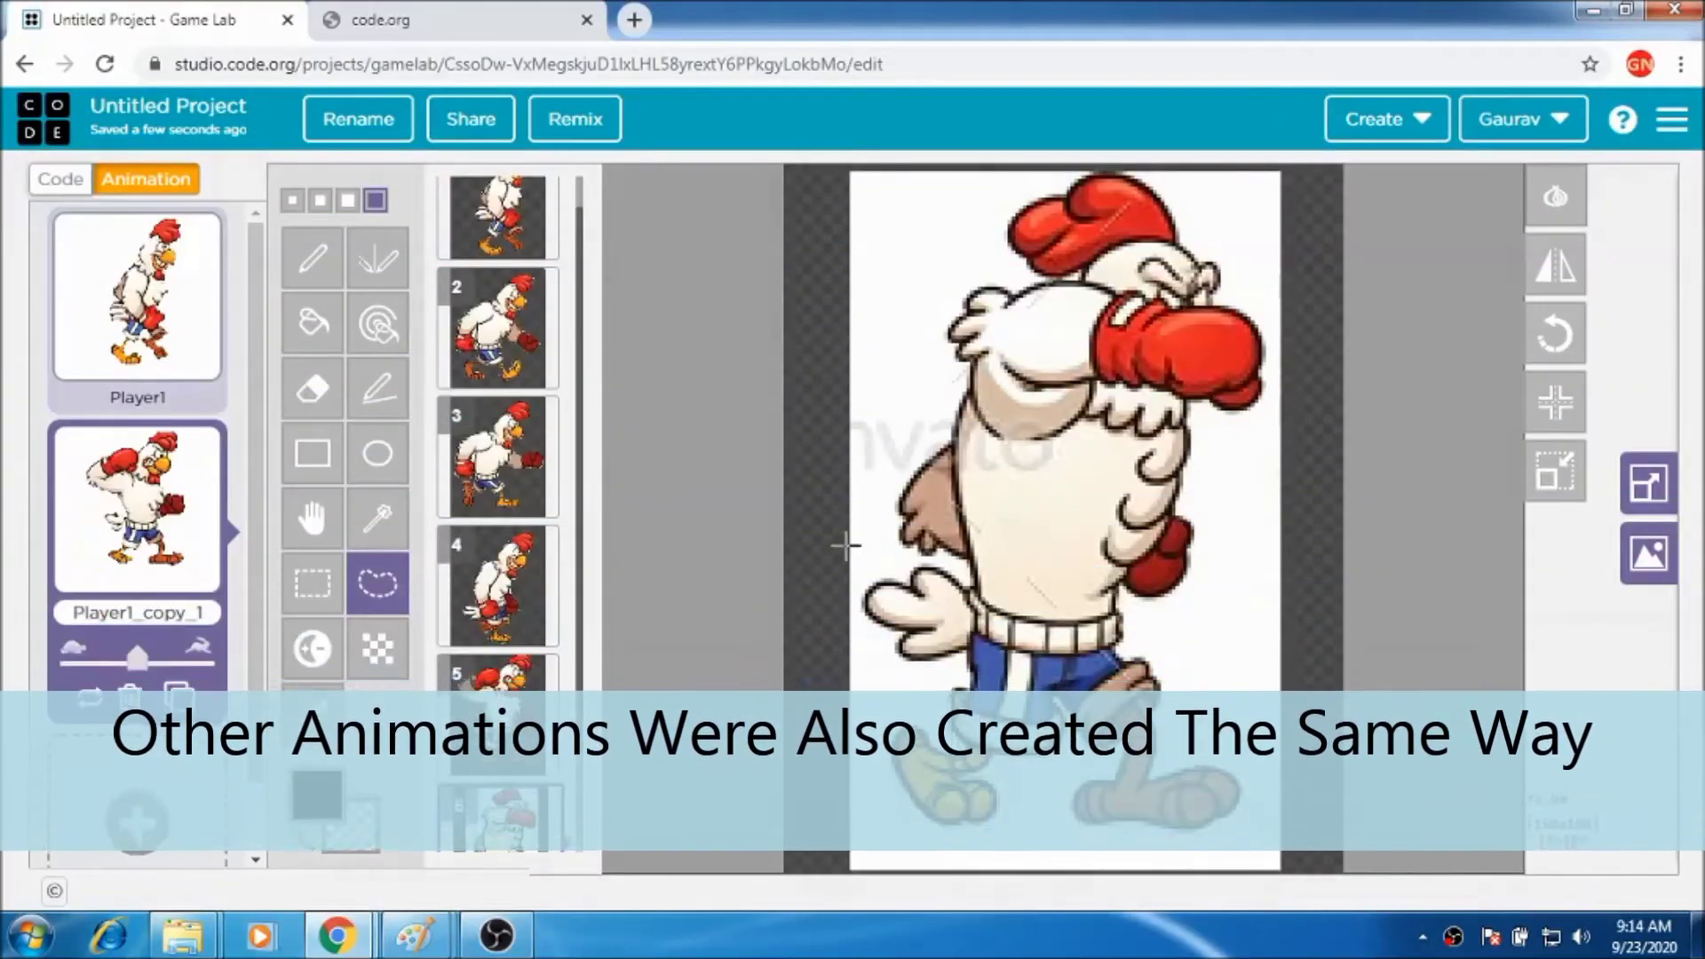
Delete the white background behind the chicken in frame 6 of the Player1_copy_1 animation.
mouse_move(843, 546)
mouse_down()
mouse_move(890, 524)
mouse_move(947, 425)
mouse_up()
drag(1094, 163, 1096, 161)
key(Delete)
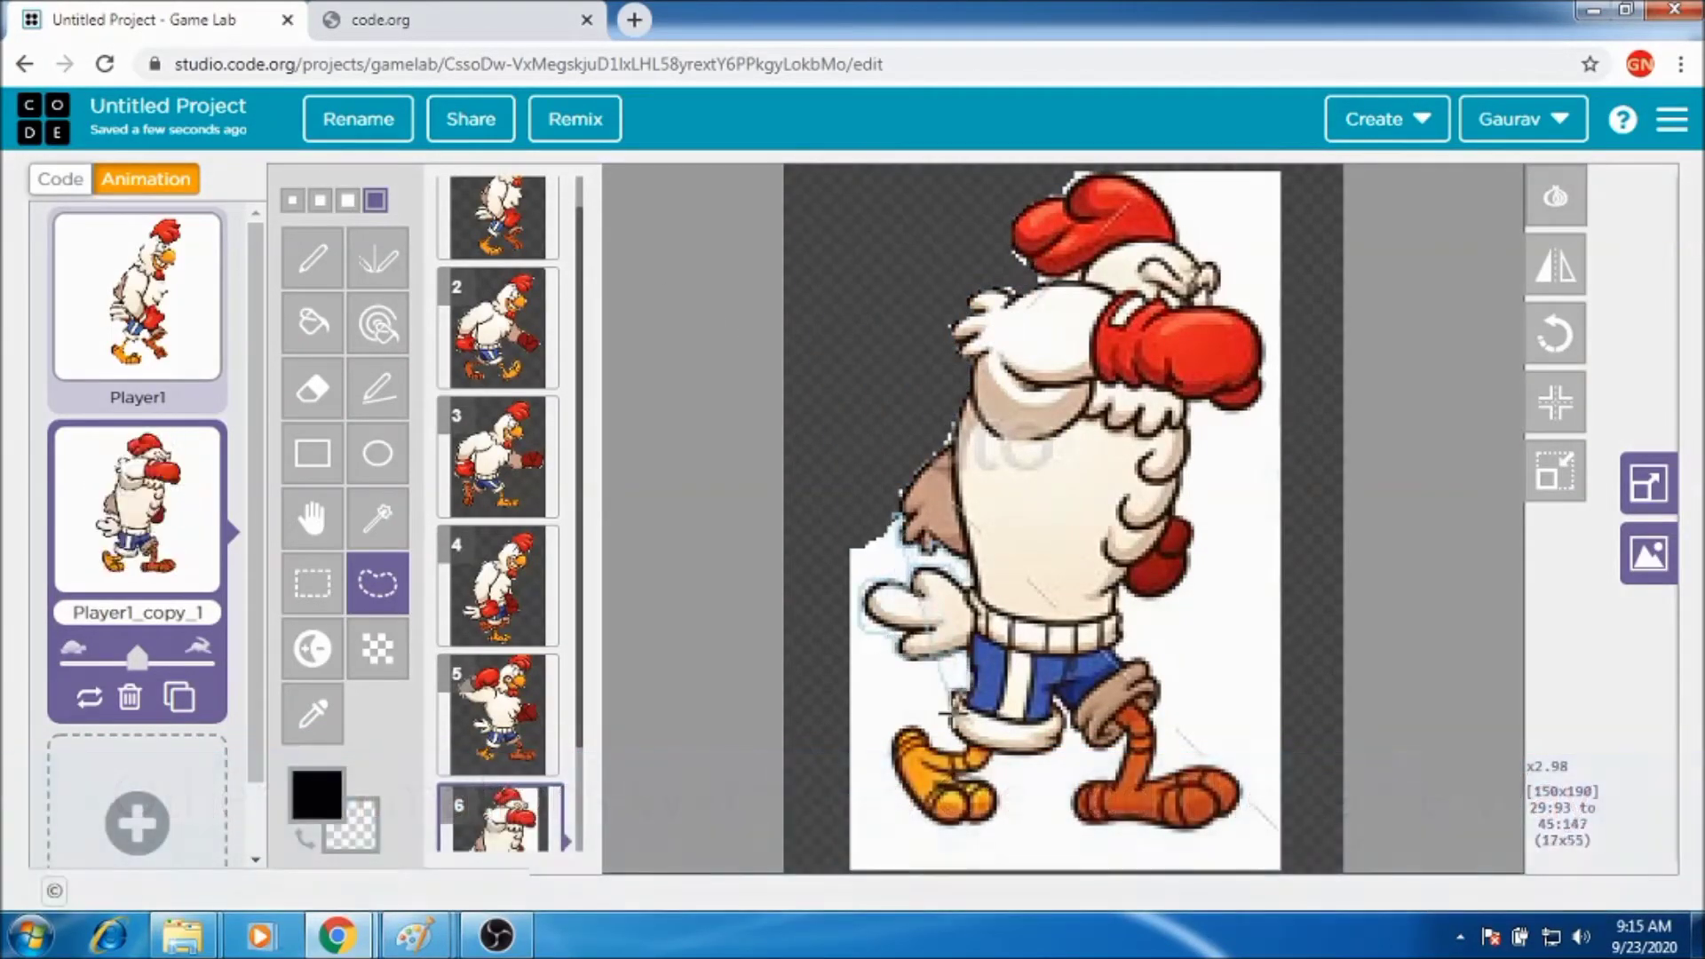
drag(894, 722, 811, 324)
key(Delete)
Delete the white background between the feet and in front of the chicken in frame 6.
drag(923, 818, 975, 825)
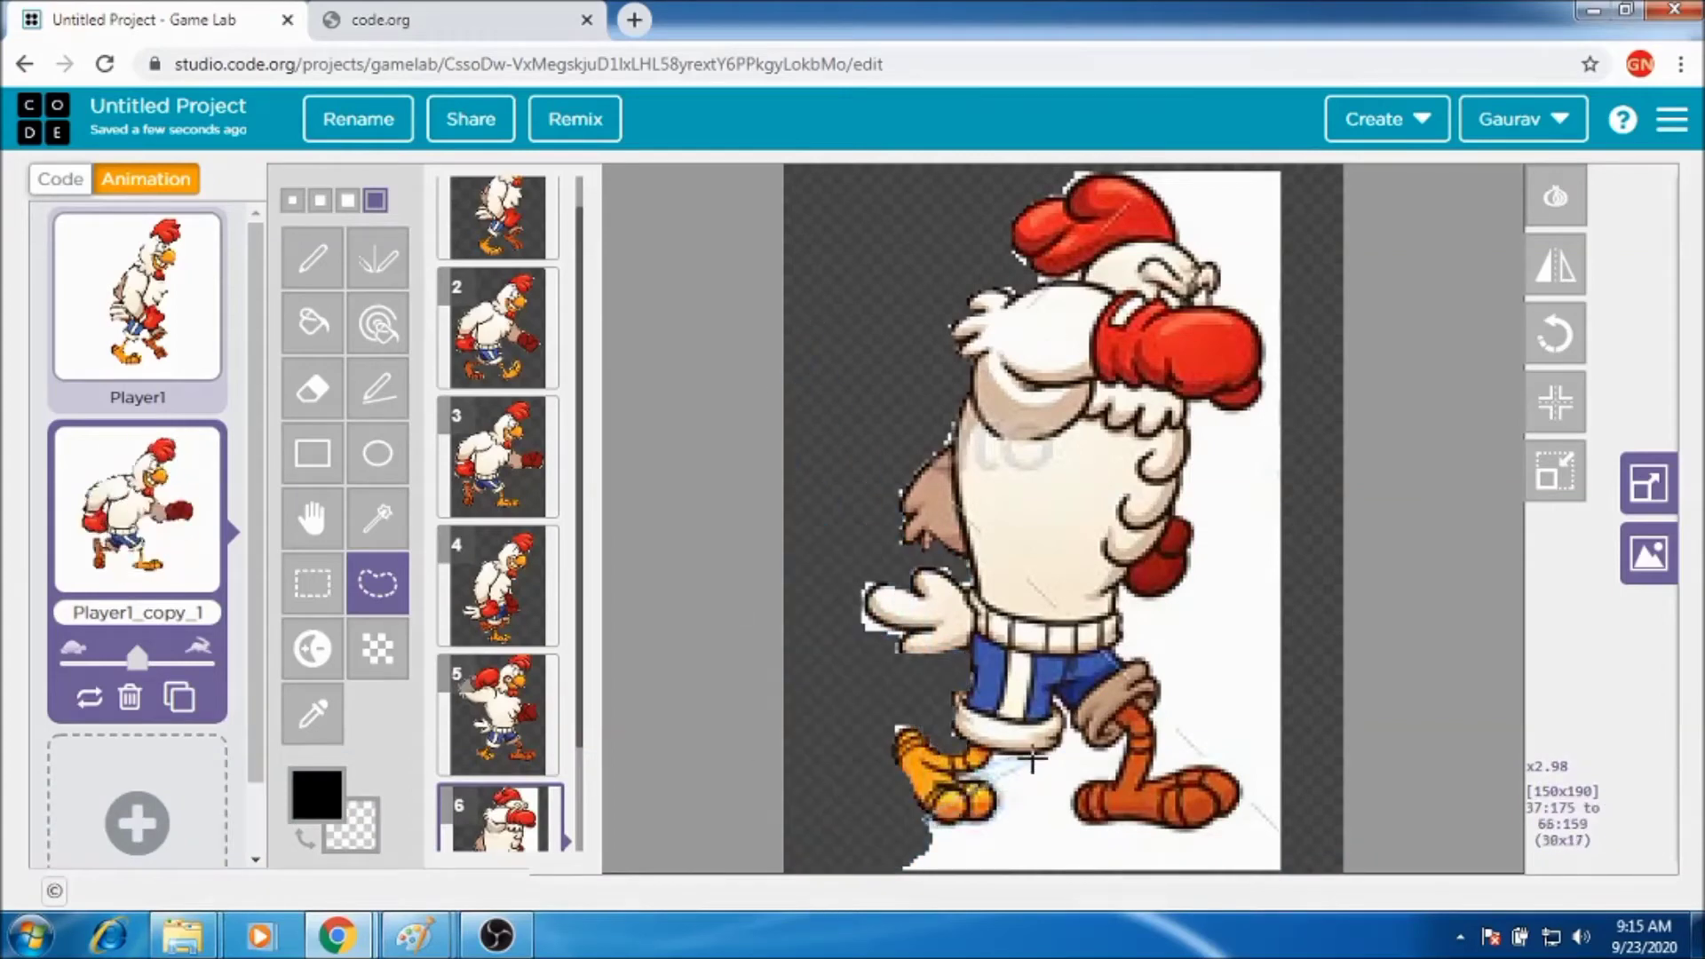
drag(1156, 762, 1189, 762)
key(Delete)
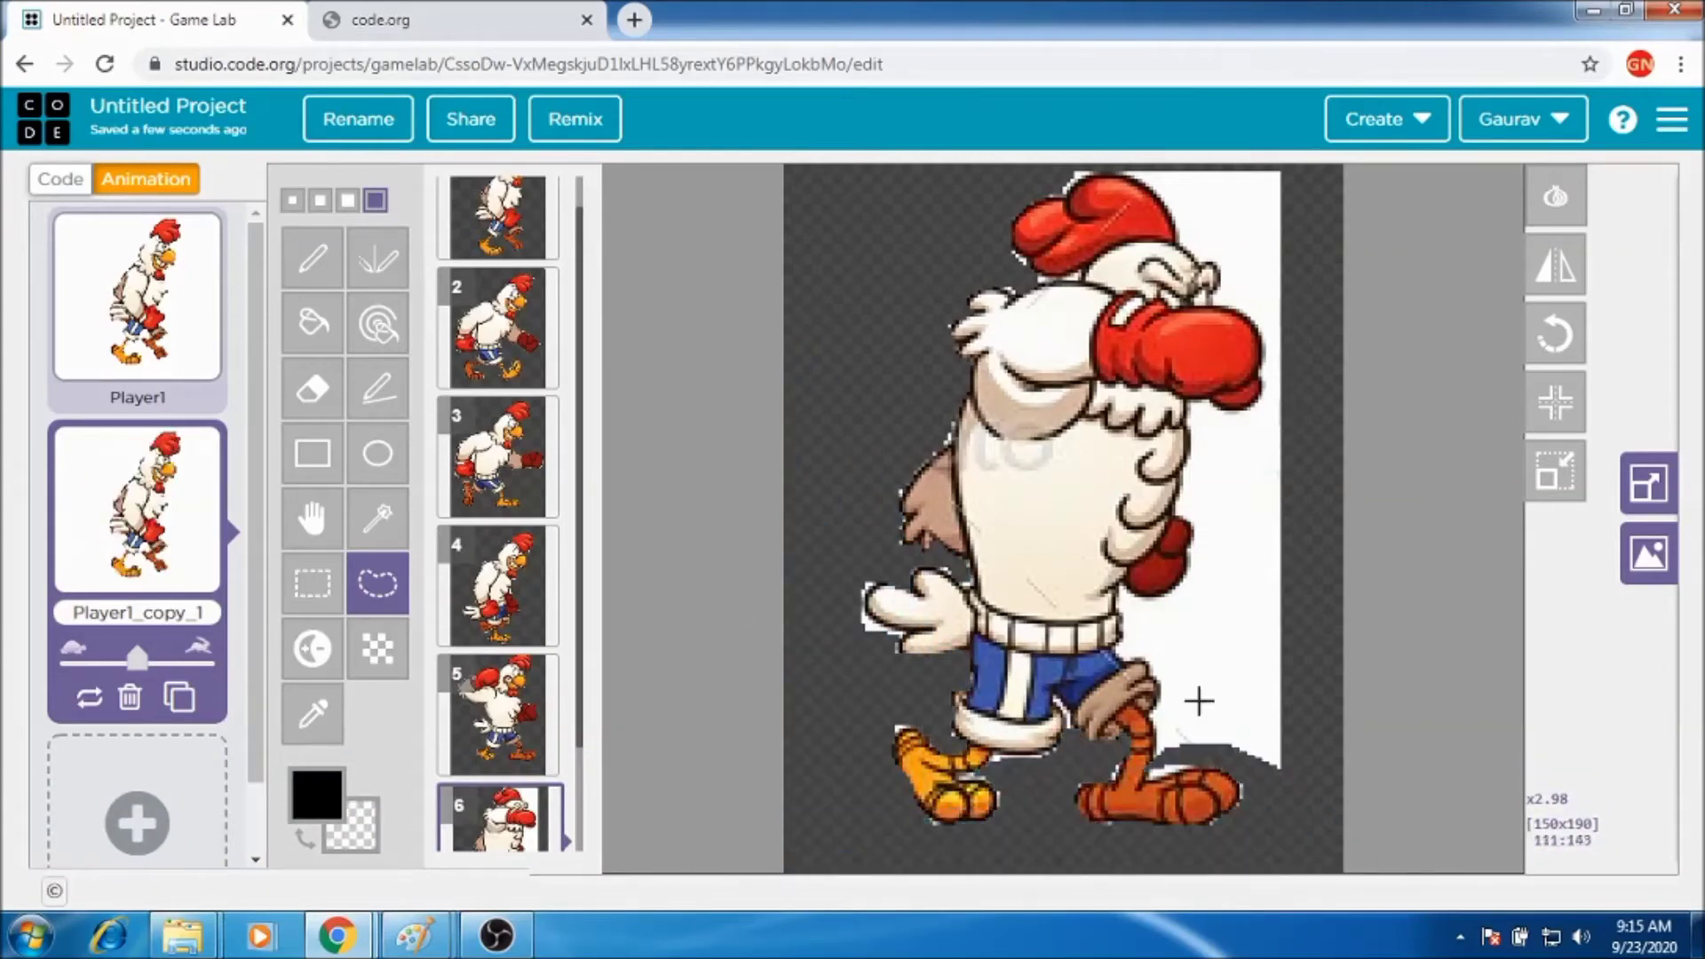
mouse_move(1270, 368)
mouse_down()
mouse_move(1389, 799)
mouse_move(1270, 762)
mouse_up()
key(Delete)
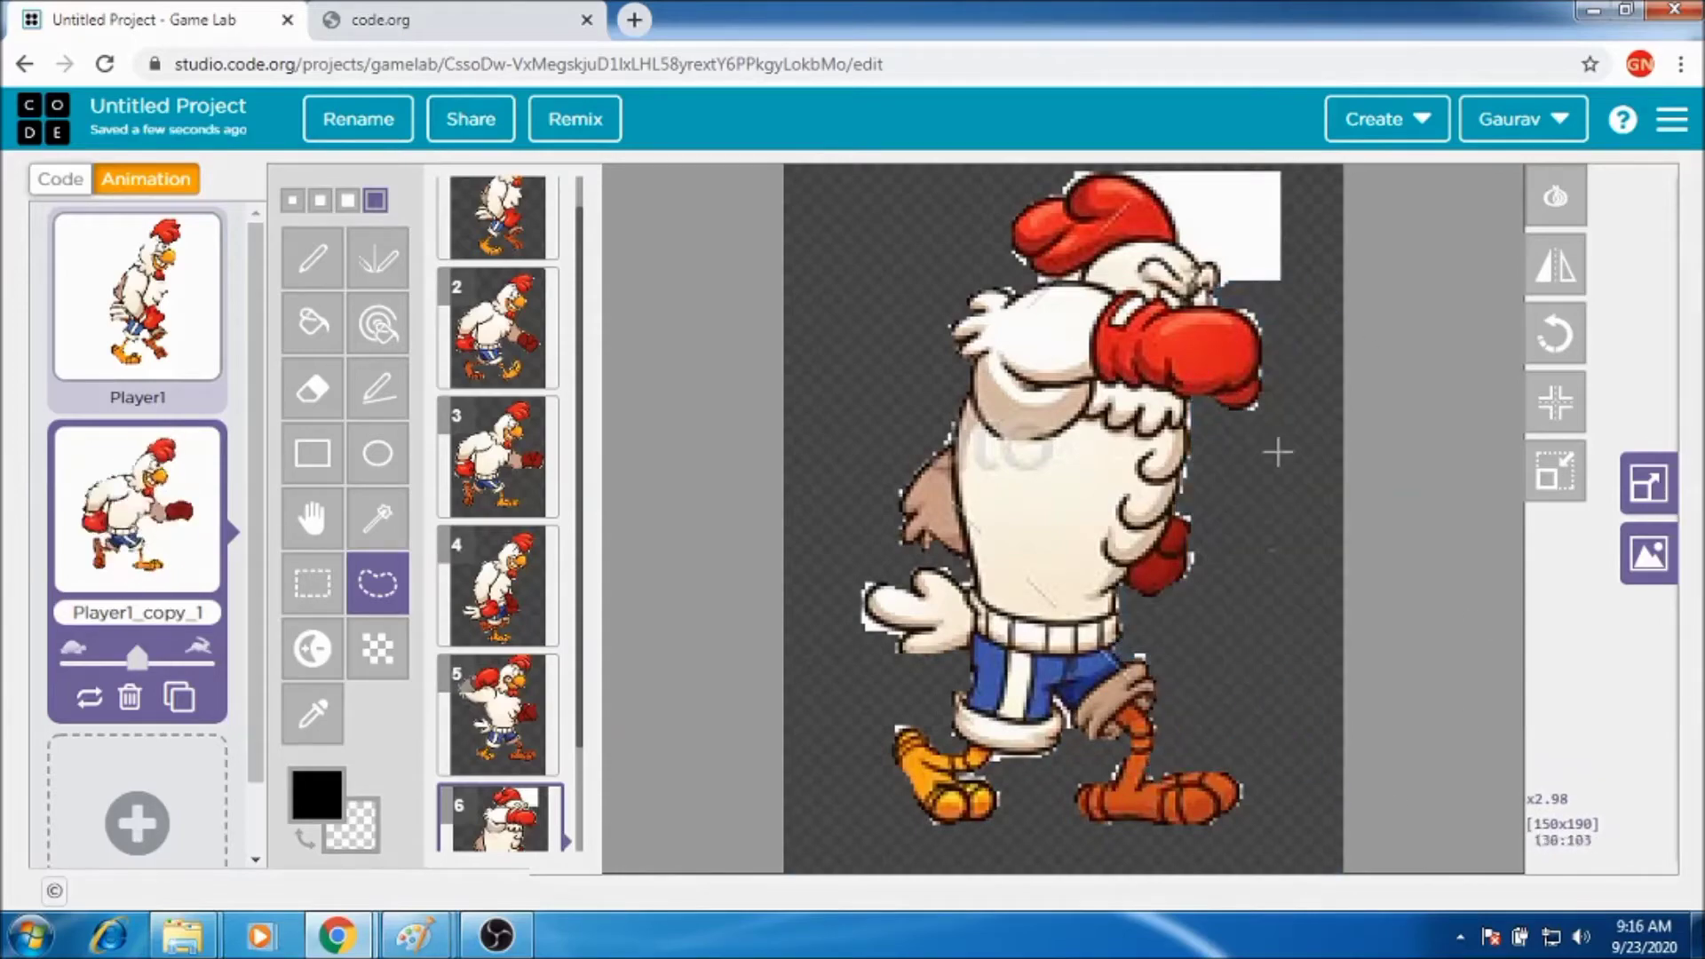
drag(1297, 277, 1279, 286)
key(Delete)
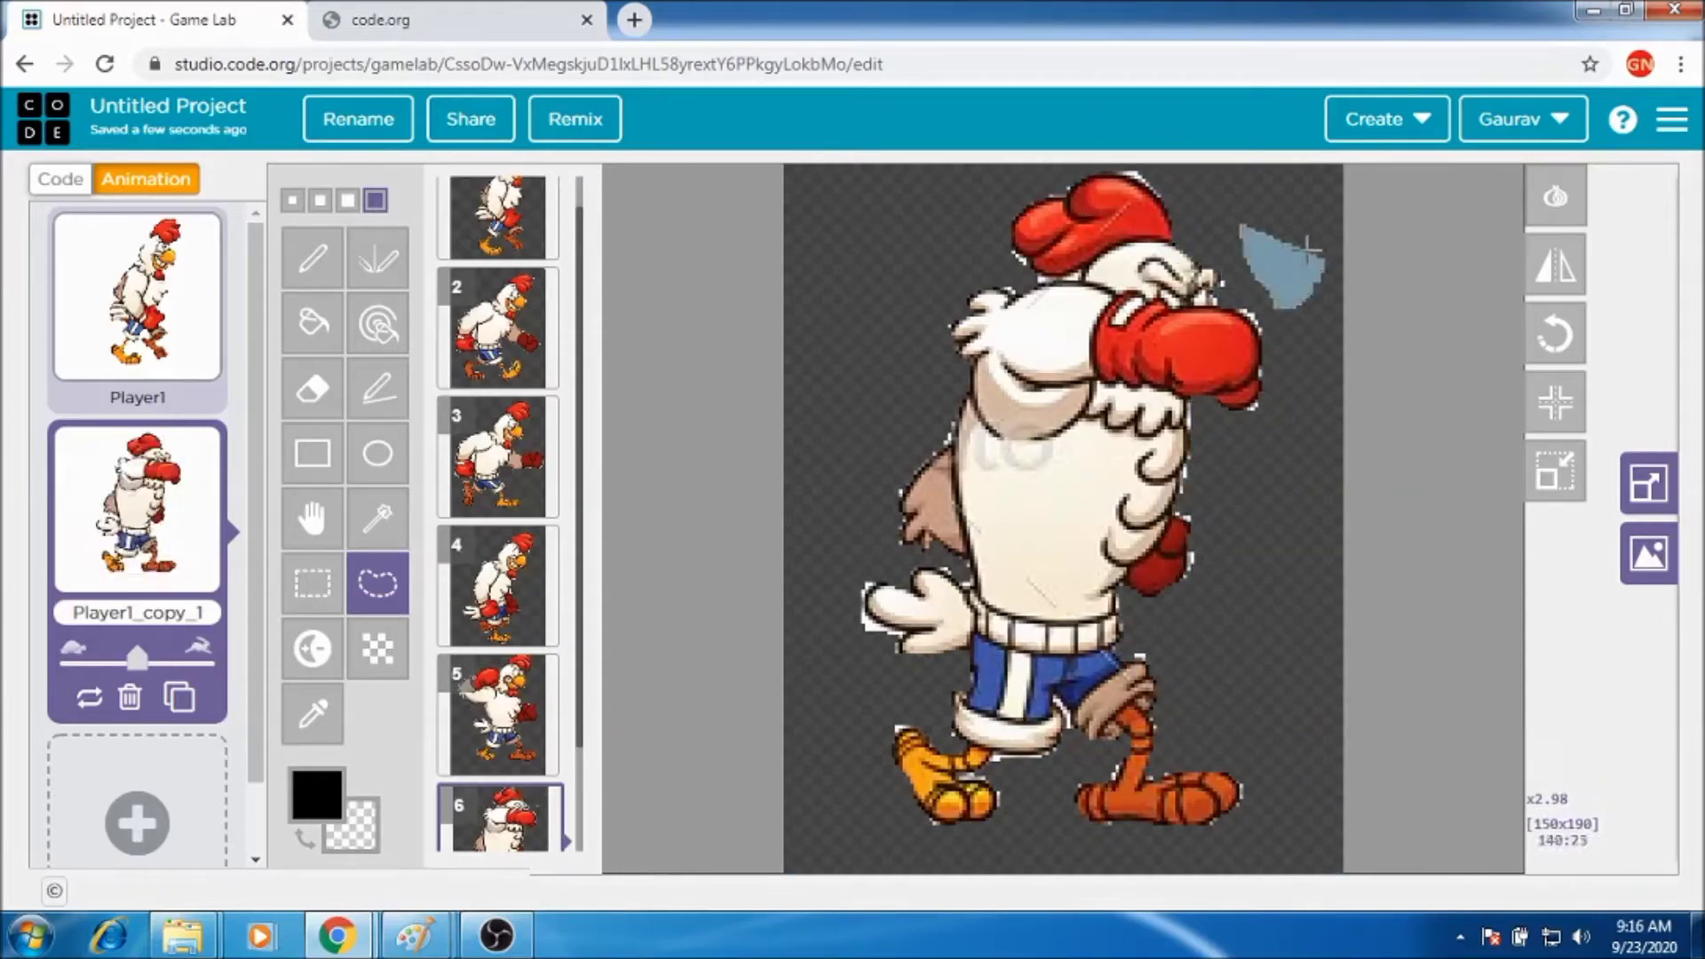
Cut the punching chicken from the sprite sheet in Paint and upload it in Game Lab as frame 7 of Player1_copy_1.
click(426, 934)
click(286, 804)
mouse_move(532, 444)
mouse_down()
mouse_move(582, 548)
mouse_move(741, 669)
mouse_up()
key(ctrl+x)
click(338, 935)
click(205, 808)
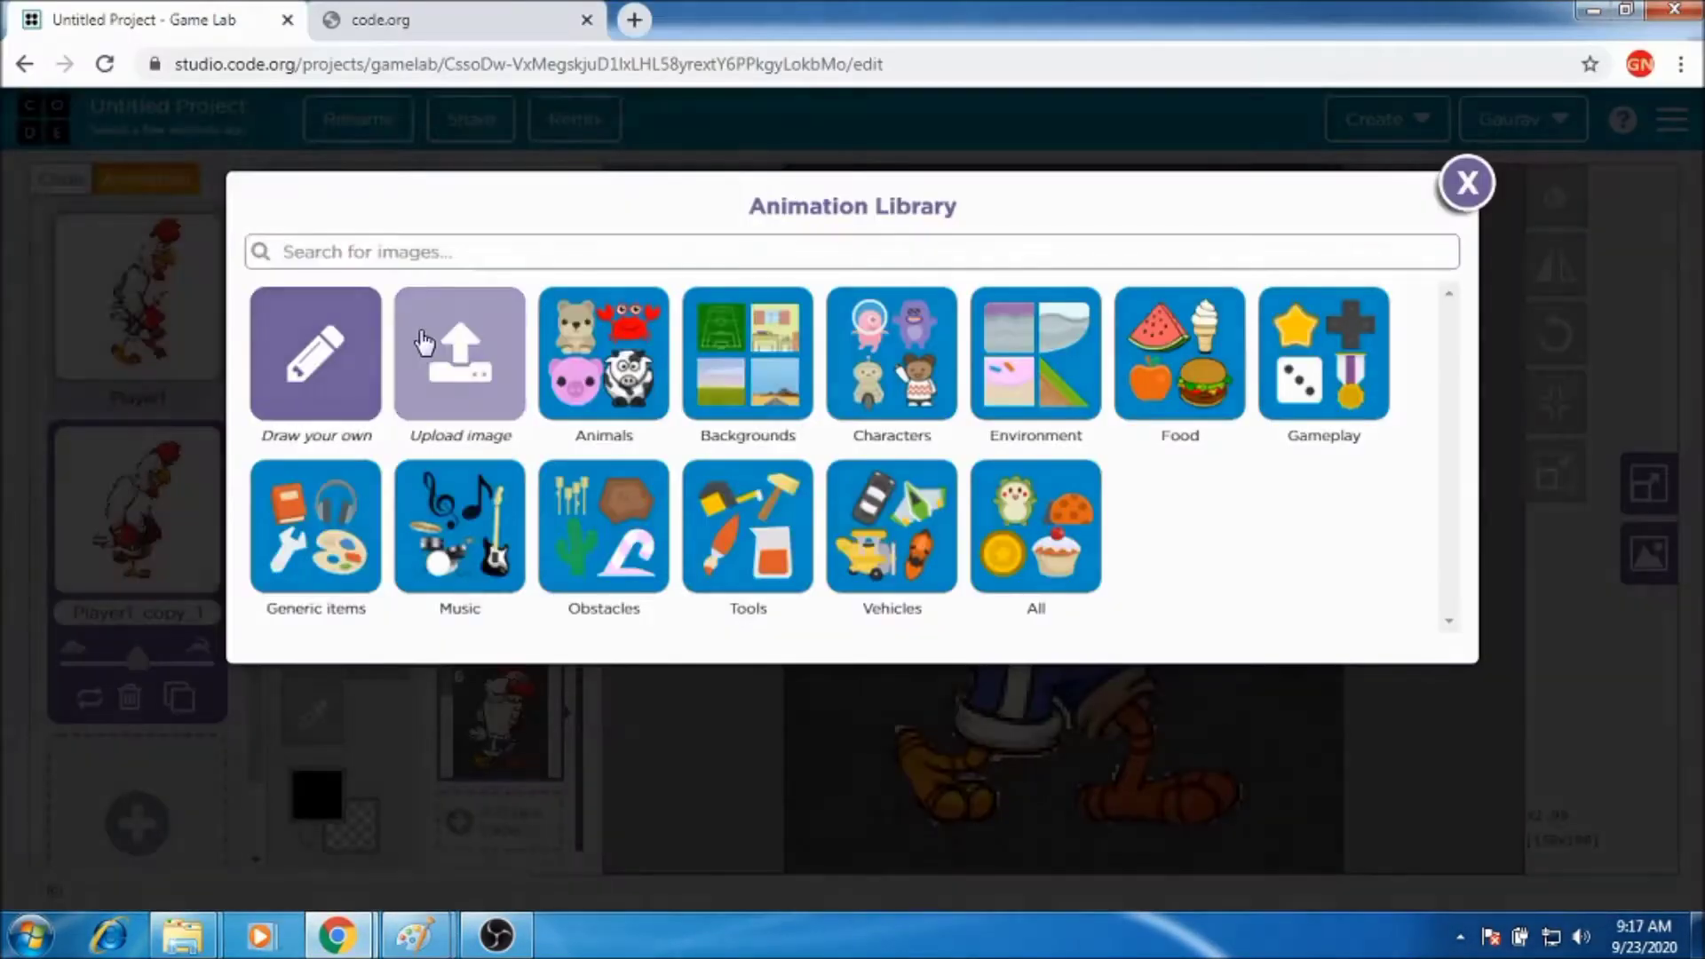
click(425, 342)
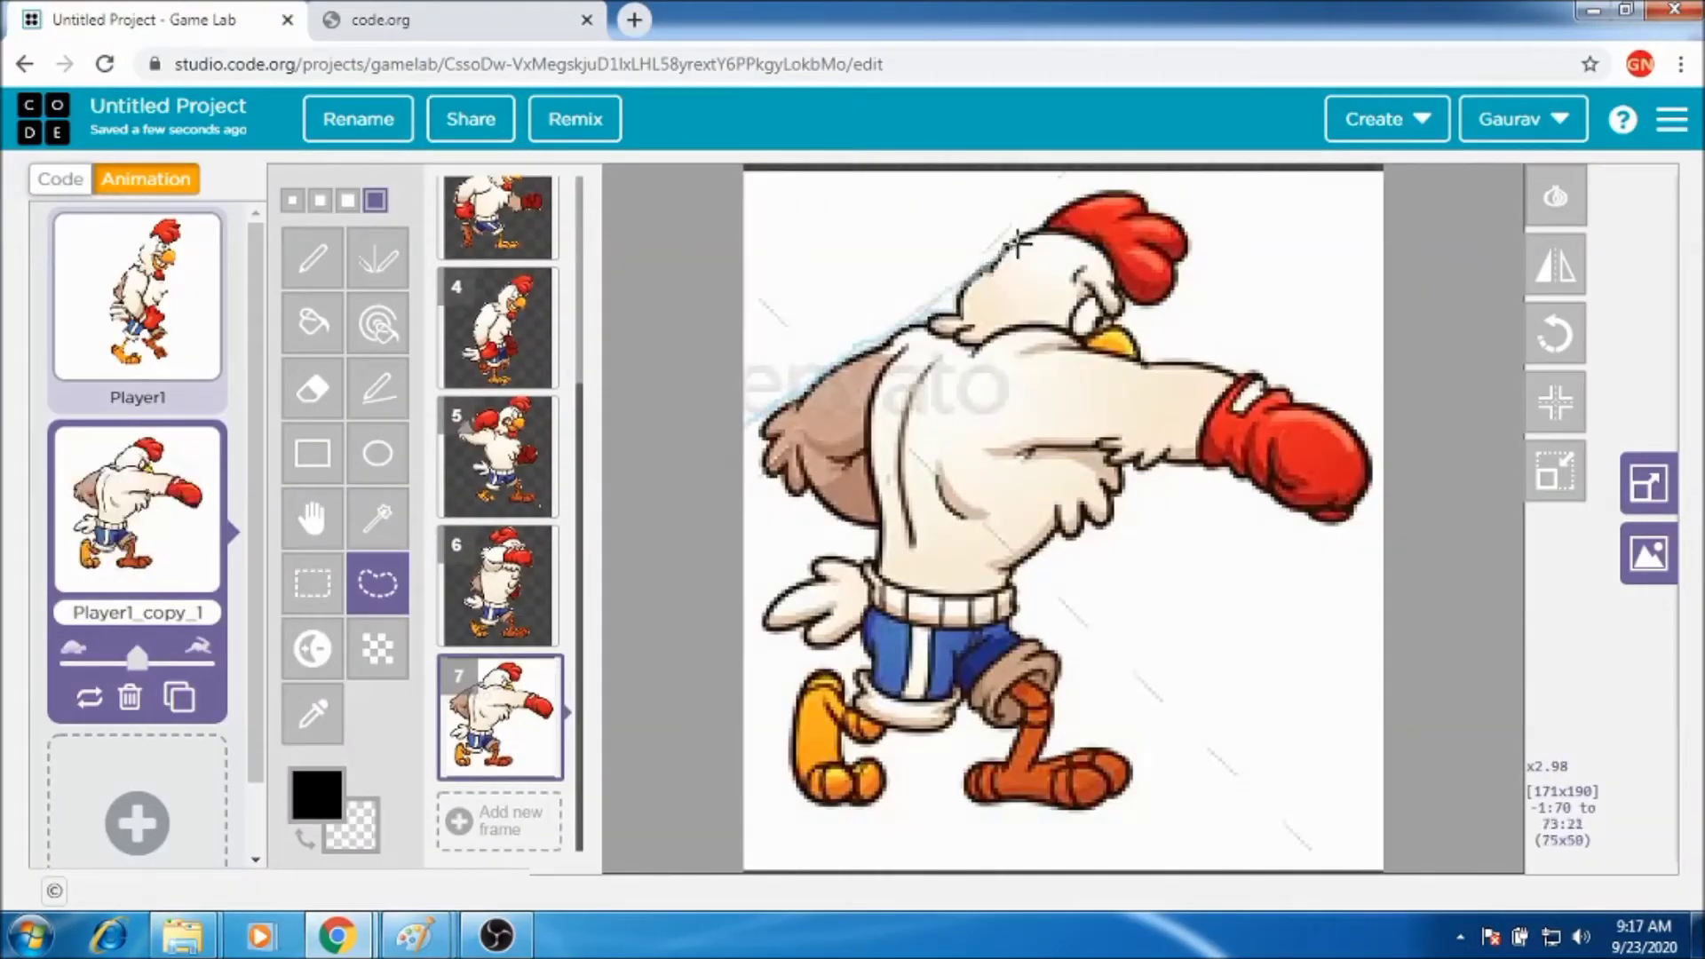
Lasso and delete the white background above and behind the punching chicken in frame 7.
key(Delete)
drag(760, 417, 762, 467)
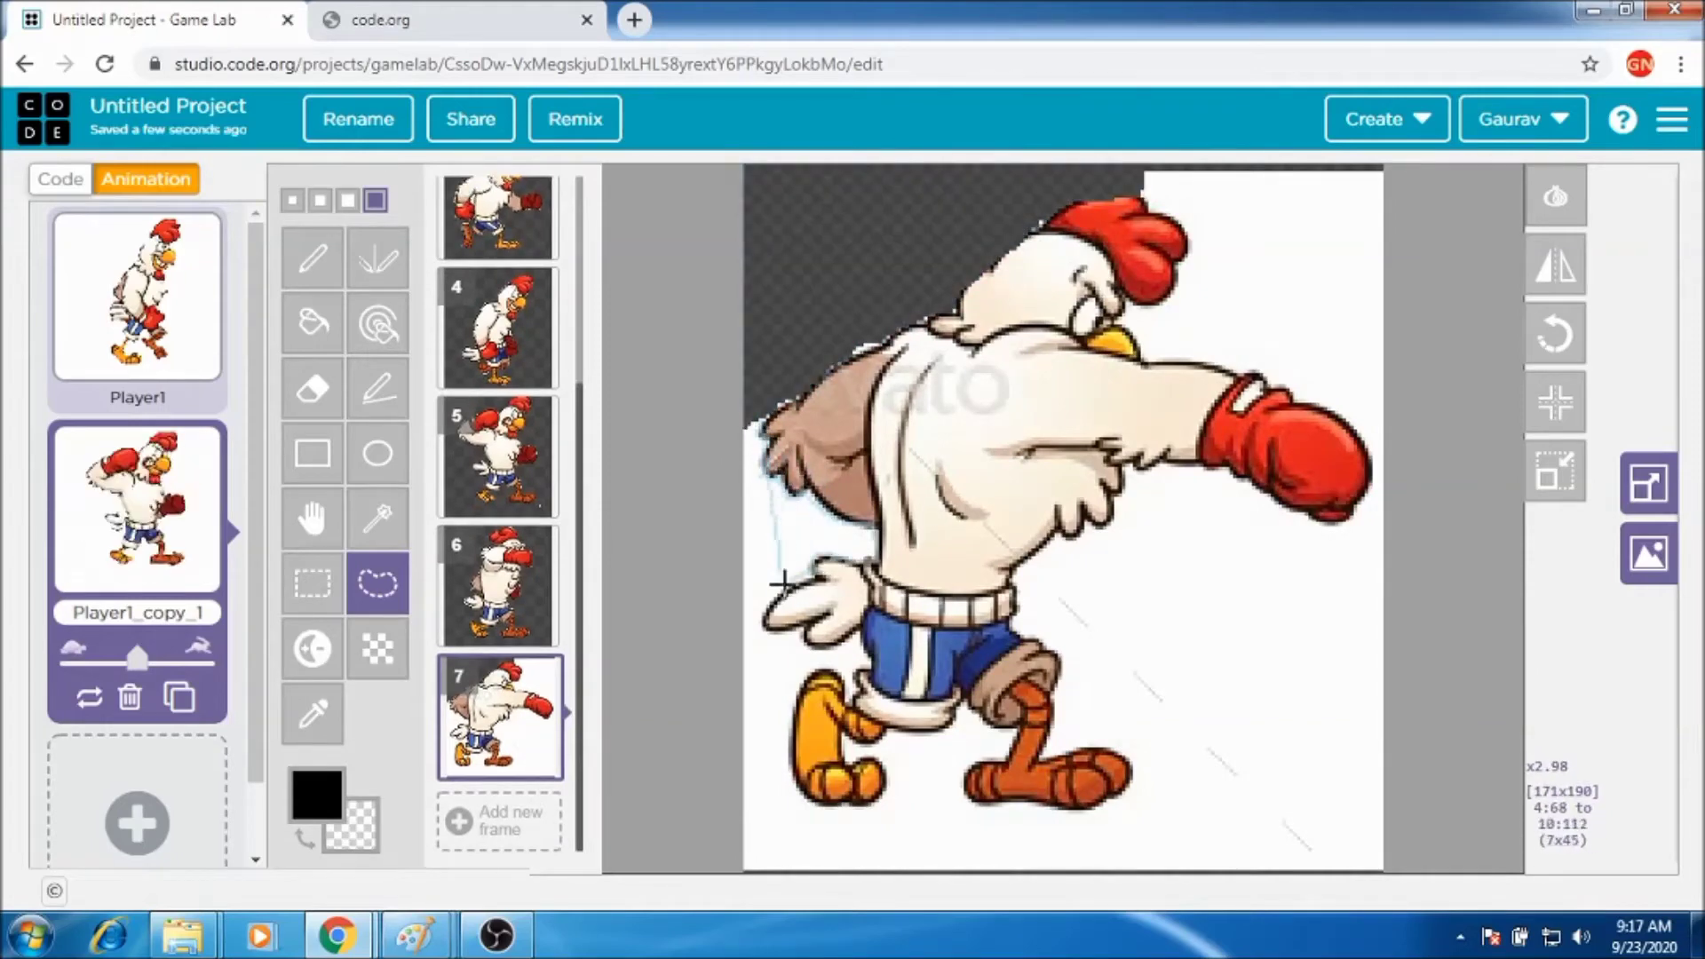
drag(789, 737, 506, 77)
key(Delete)
Delete the white background beneath the punching arm and around the legs and feet in frame 7.
mouse_move(839, 729)
mouse_down()
mouse_move(850, 760)
mouse_move(1324, 914)
mouse_move(1304, 521)
mouse_up()
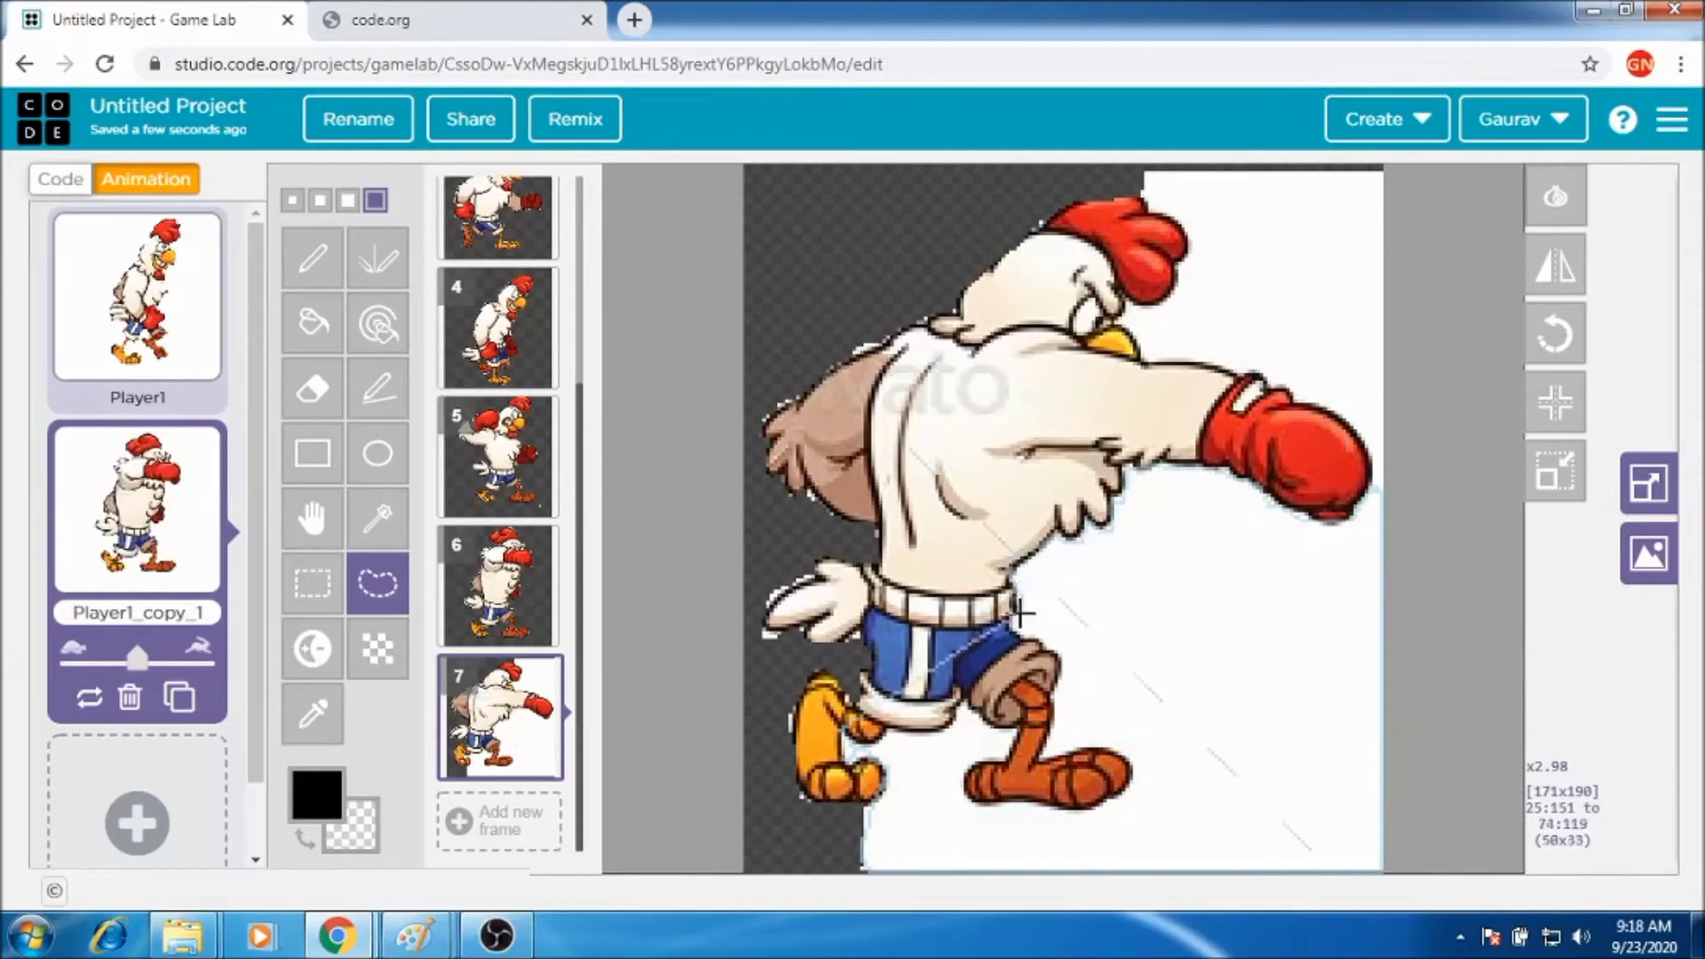
drag(963, 708, 889, 744)
key(Delete)
drag(1012, 730, 1021, 746)
key(Delete)
mouse_move(964, 802)
mouse_down()
mouse_move(1039, 819)
mouse_move(977, 844)
mouse_up()
key(Delete)
drag(853, 811, 886, 811)
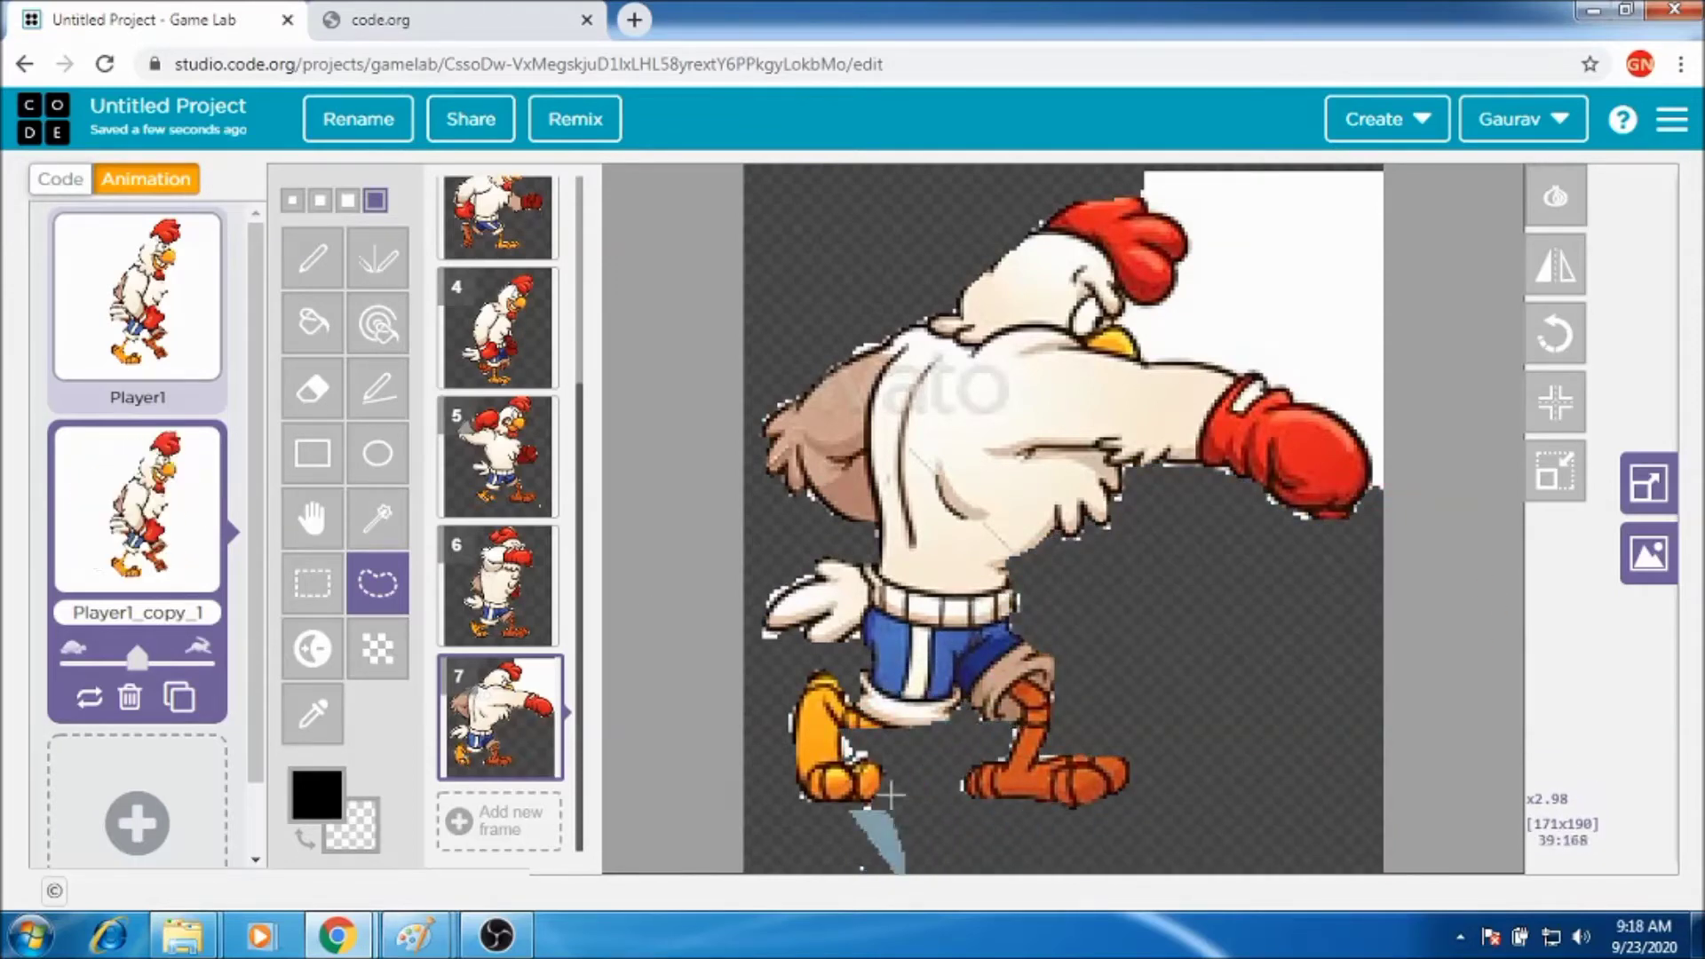
Delete the white background above the punching arm in frame 7 and rename the animation WalkandPunch.
drag(1134, 344, 1350, 434)
mouse_move(1127, 300)
mouse_down()
mouse_move(1126, 327)
mouse_move(1289, 388)
mouse_up()
mouse_move(1409, 98)
mouse_down()
mouse_move(1169, 296)
mouse_move(1133, 297)
mouse_up()
key(Delete)
drag(1201, 165, 1131, 168)
key(Delete)
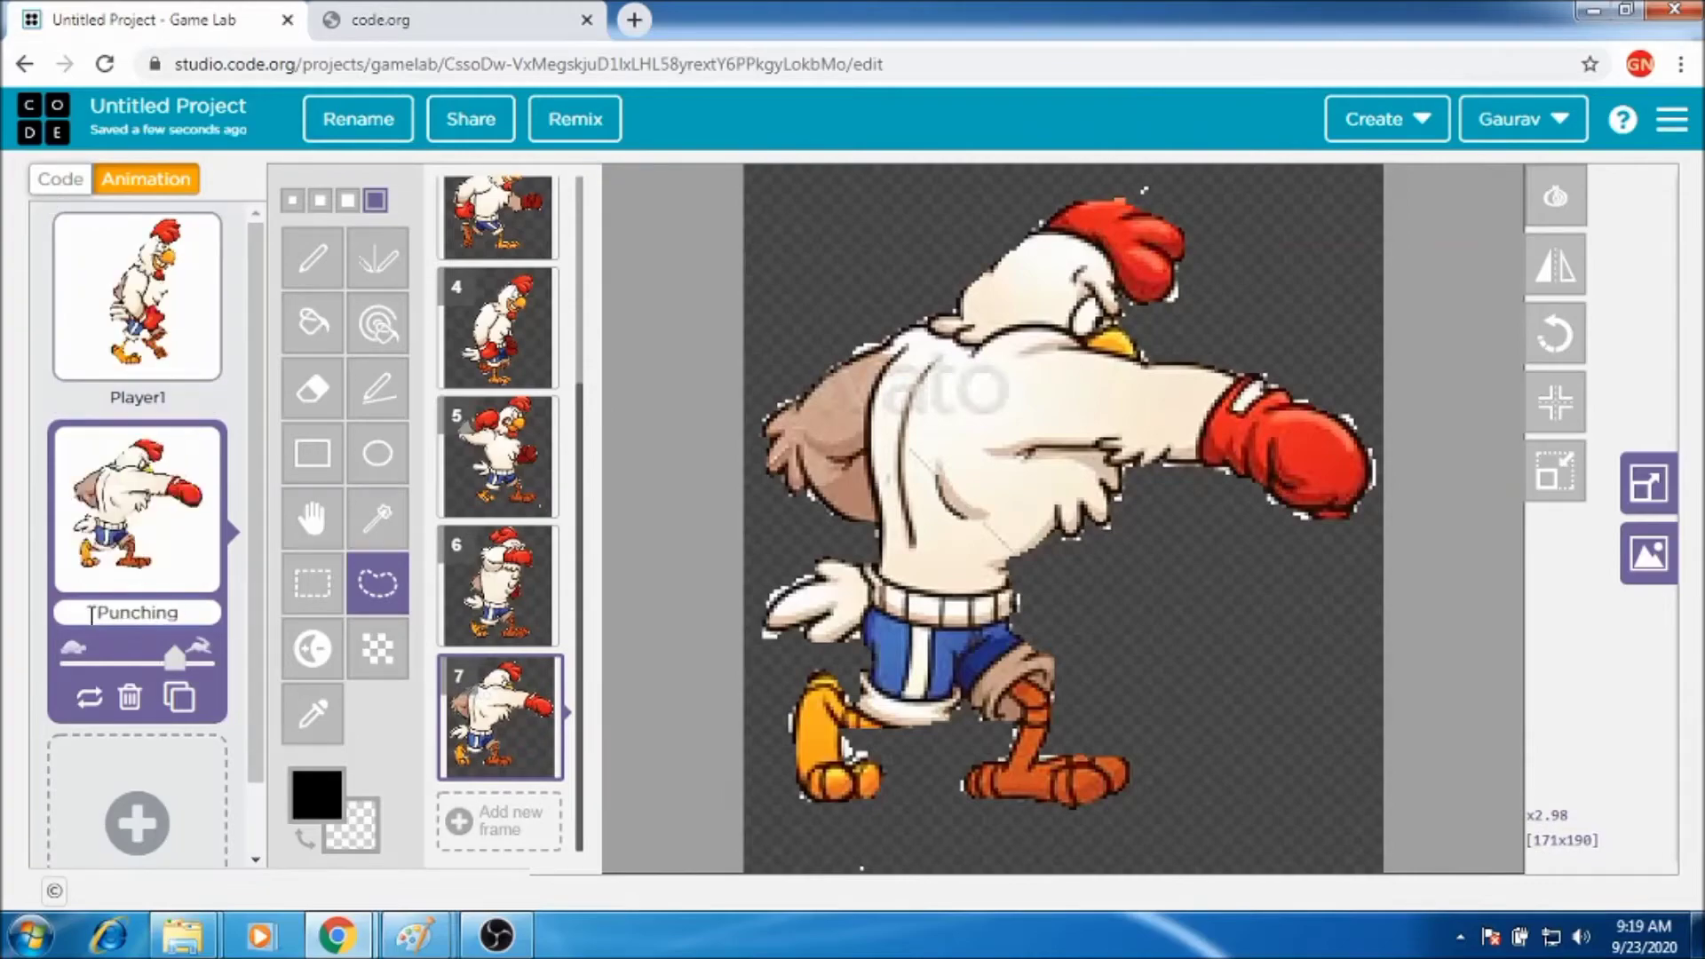
text(h)
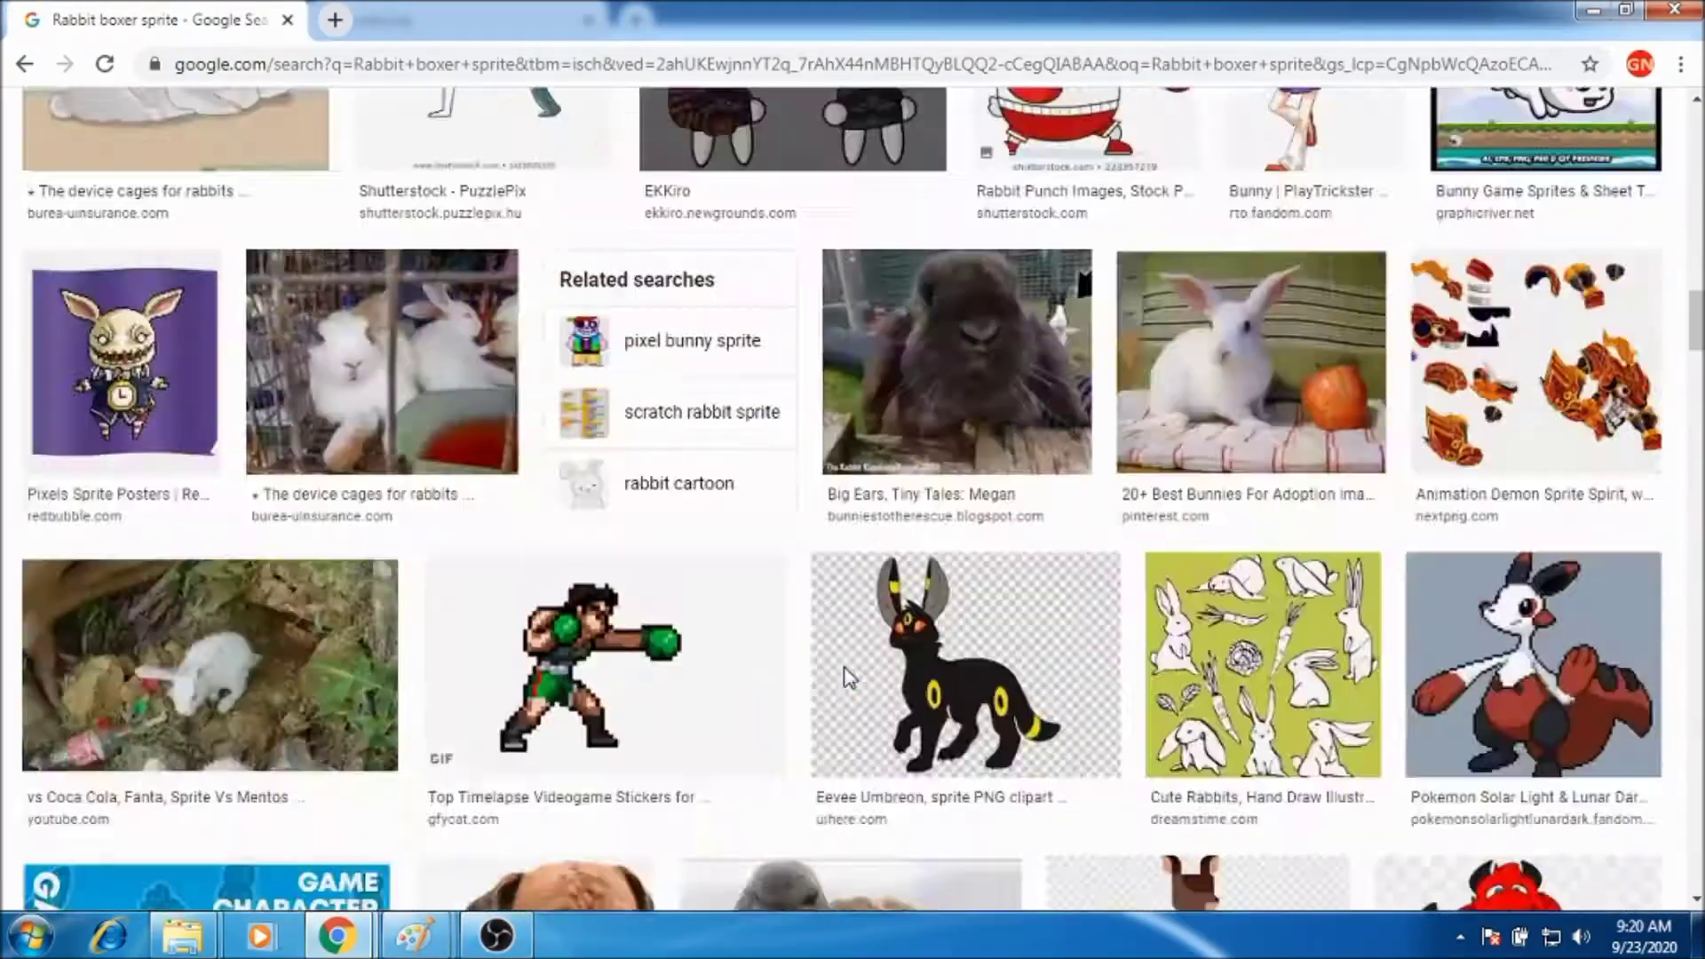
Search Google Images for "Boxer hitting punching bag" and look through the pictures.
scroll(853, 533, up, 10)
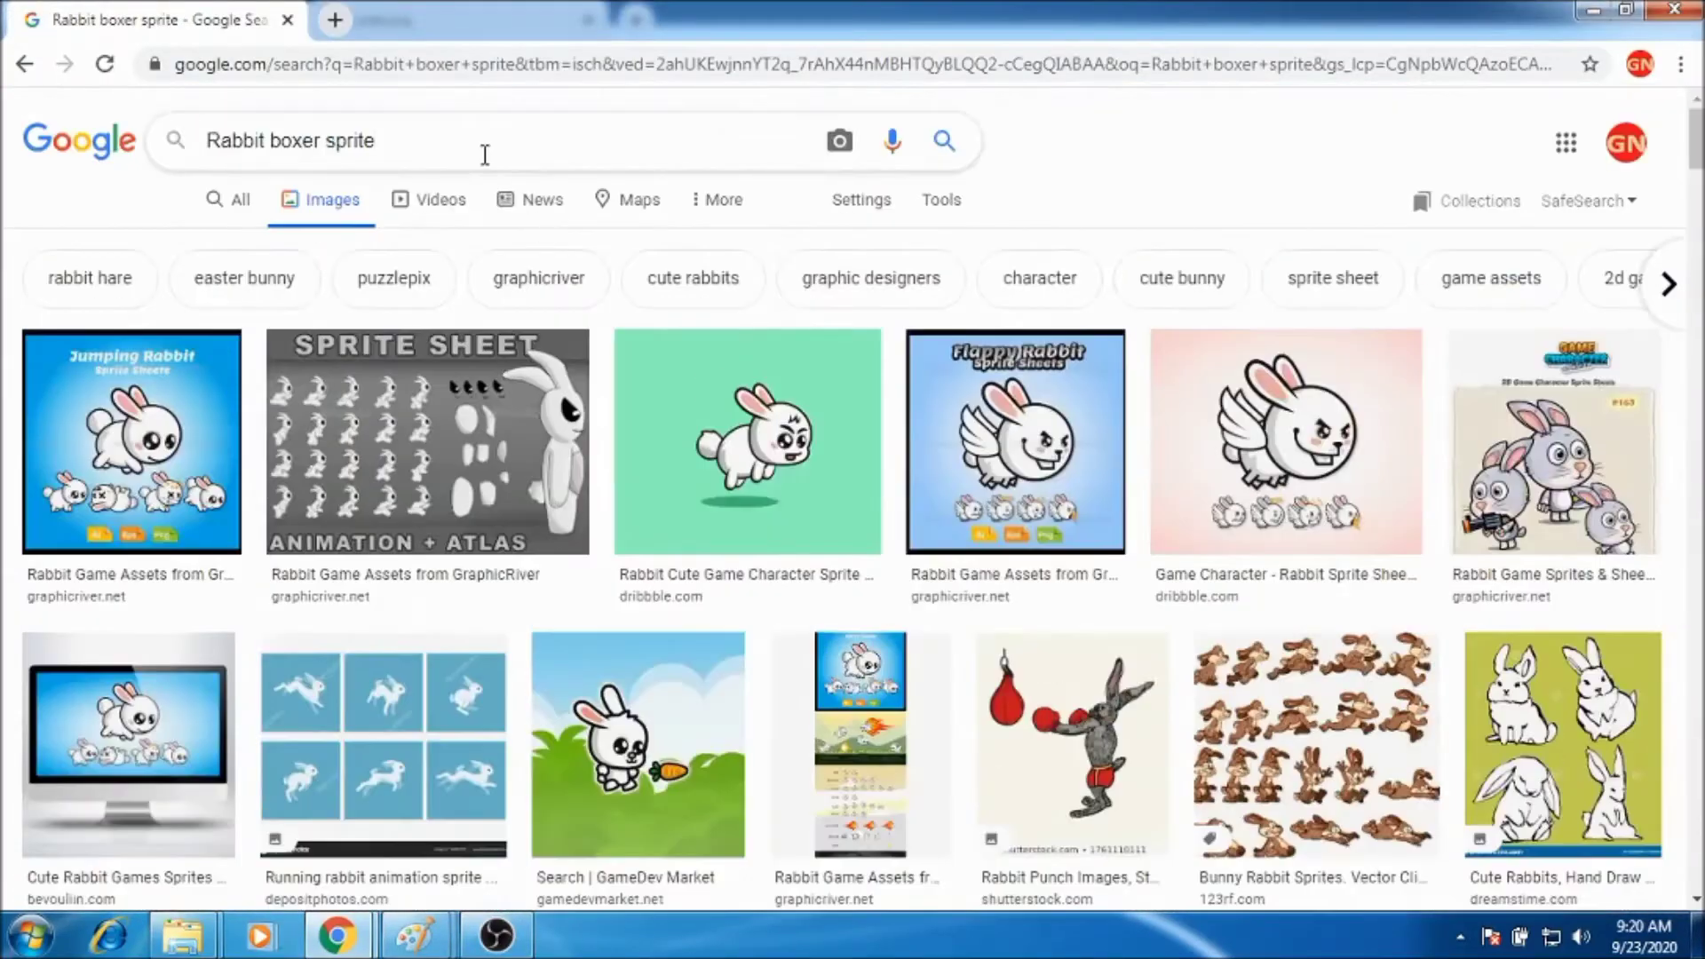
text(Boxer hitting punching bag)
key(Return)
scroll(674, 499, down, 4)
scroll(674, 498, up, 4)
Search Google Images for "Punching bag sprite" and look through the pictures.
triple_click(430, 151)
text(Punching bag sprite)
key(Return)
scroll(653, 502, down, 5)
scroll(653, 502, down, 5)
scroll(533, 355, up, 10)
Search Google Images for "Boxer Sprite" and look through the pictures.
triple_click(411, 142)
text(Boxer Sprite)
key(Return)
scroll(505, 731, down, 3)
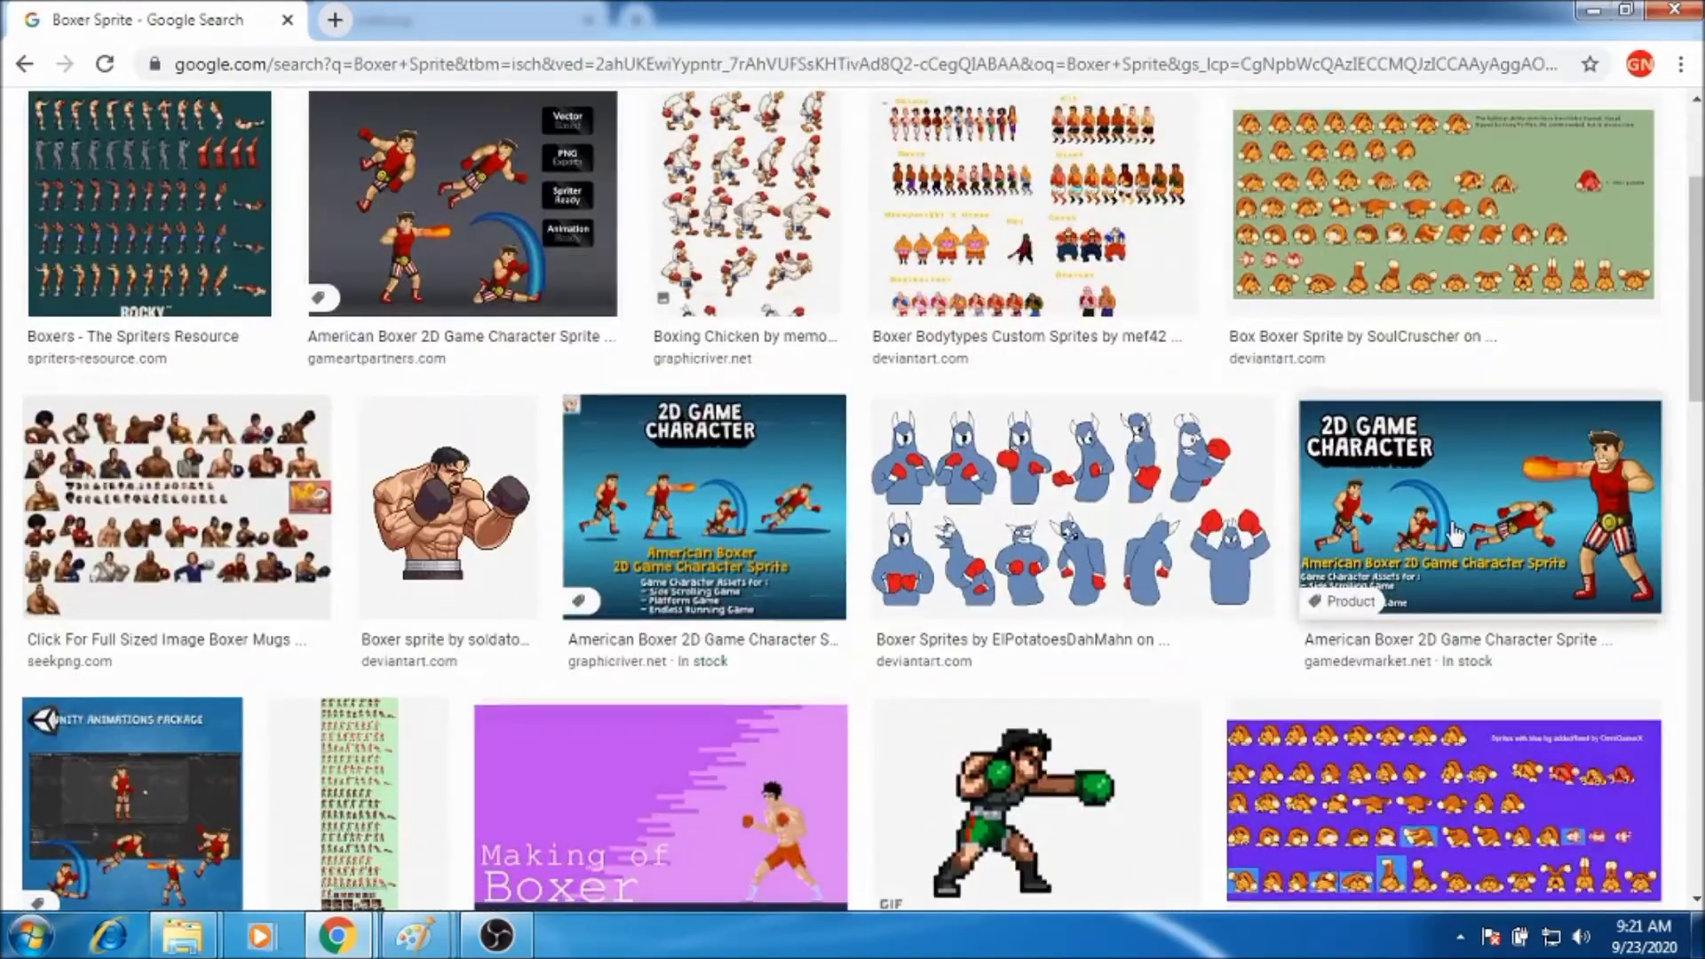
Open the American Boxer 2D game character result and browse its related images for a suitable sprite sheet.
click(1403, 637)
scroll(1332, 648, down, 5)
scroll(1250, 661, up, 5)
scroll(1250, 662, down, 8)
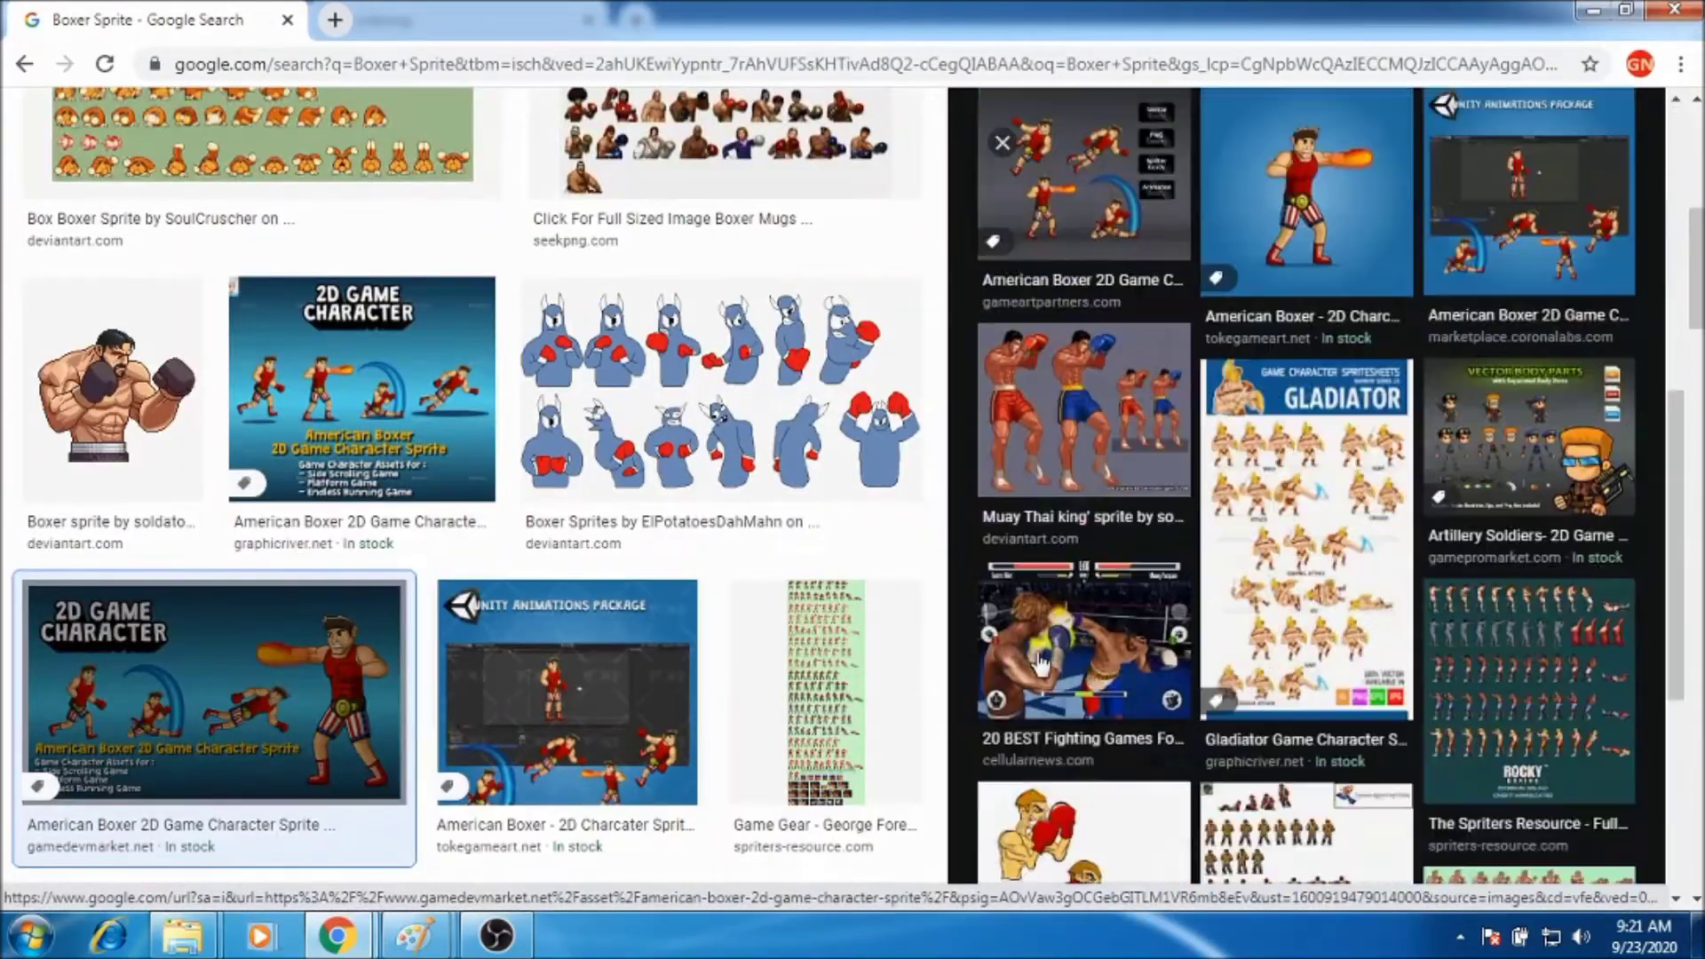
click(1297, 756)
Switch to Paint and examine the Street Fighter sprite sheet in the file aa.
click(415, 934)
click(275, 826)
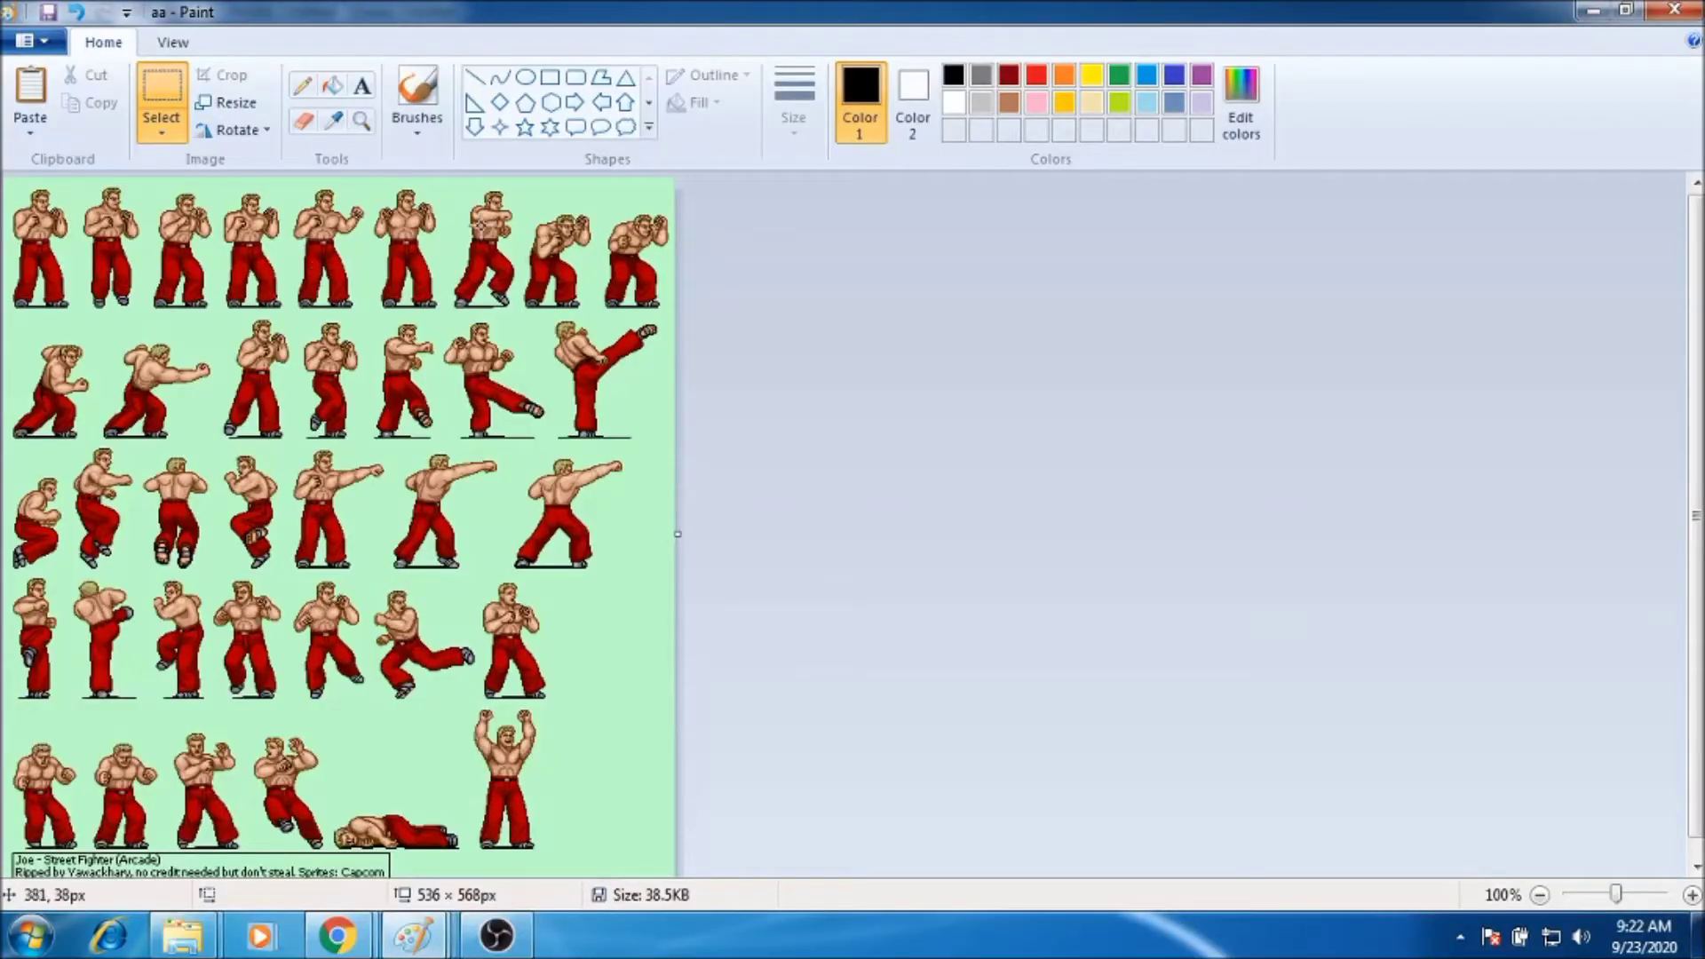
scroll(385, 771, down, 1)
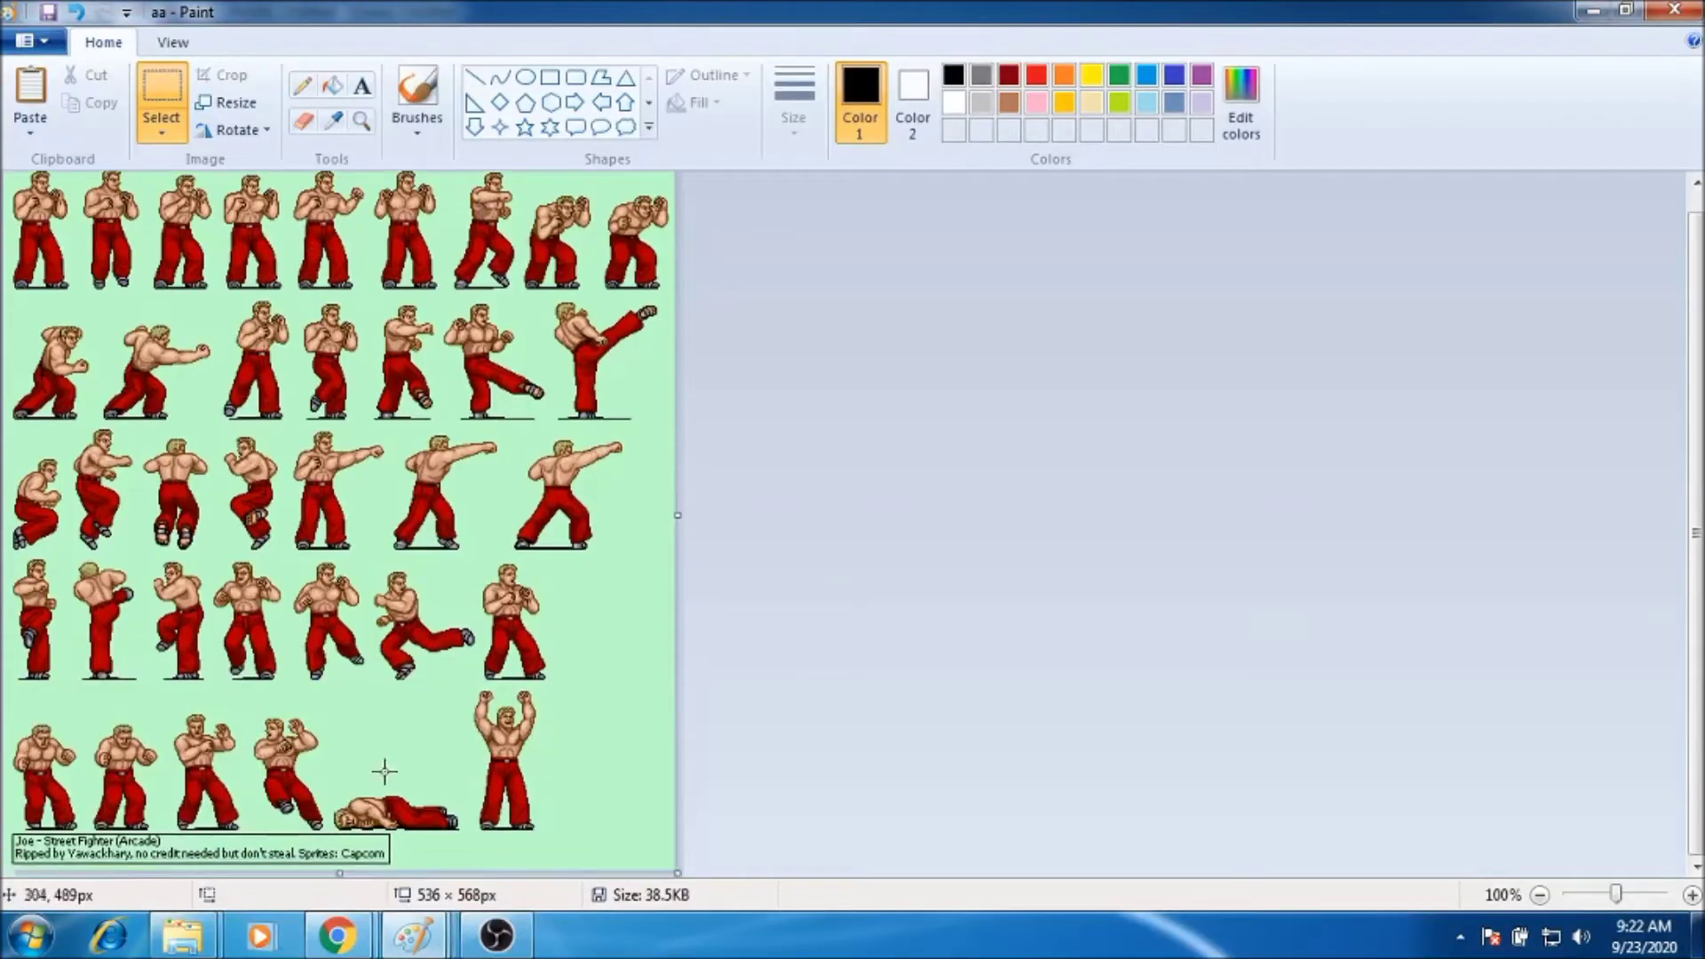
Save the open-beaked chicken picture in the untitled Paint window as ll1 and mirror it horizontally.
mouse_move(415, 935)
click(151, 813)
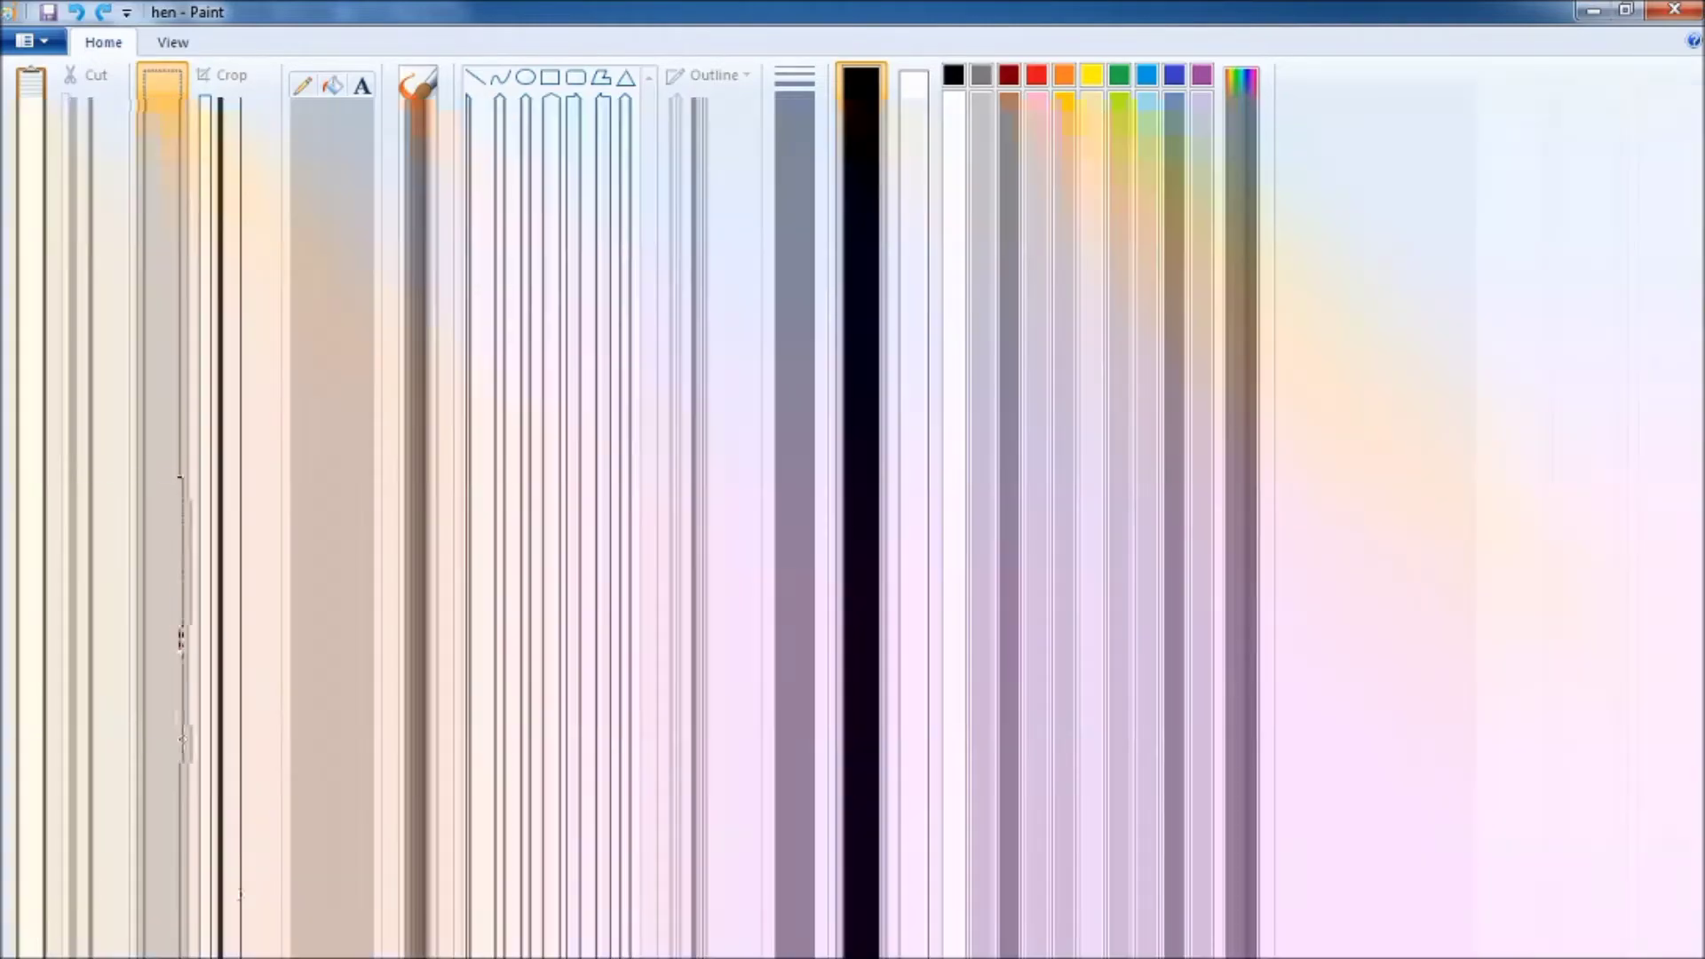
mouse_move(415, 935)
click(685, 799)
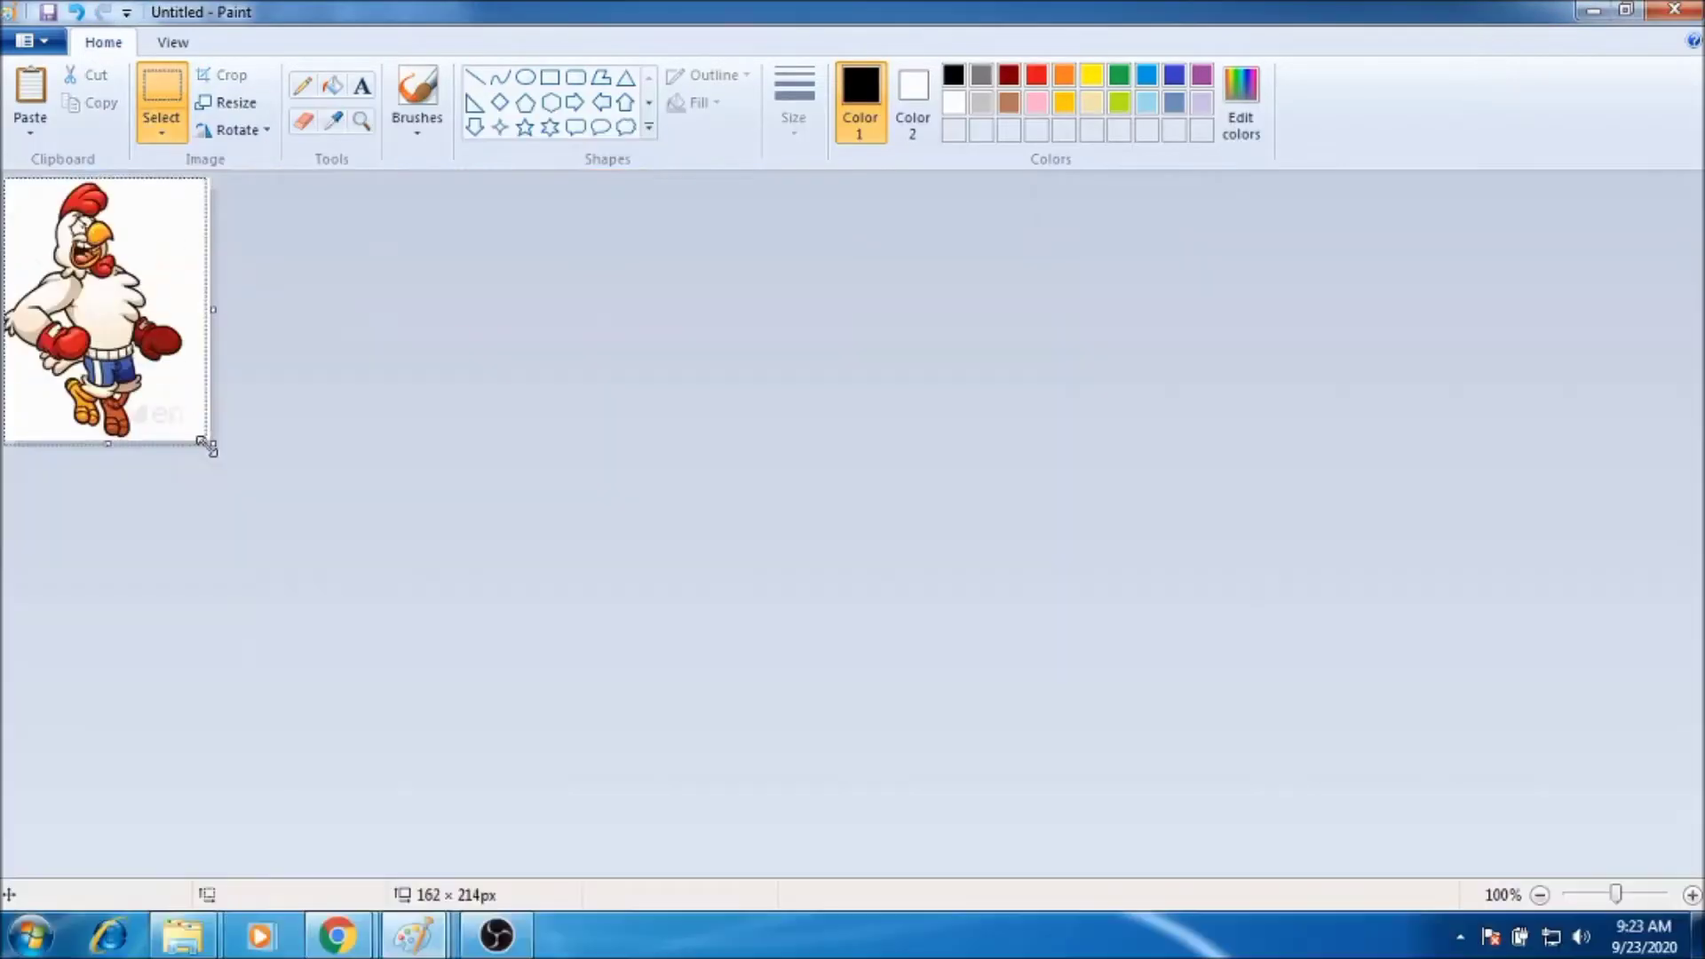
key(ctrl+s)
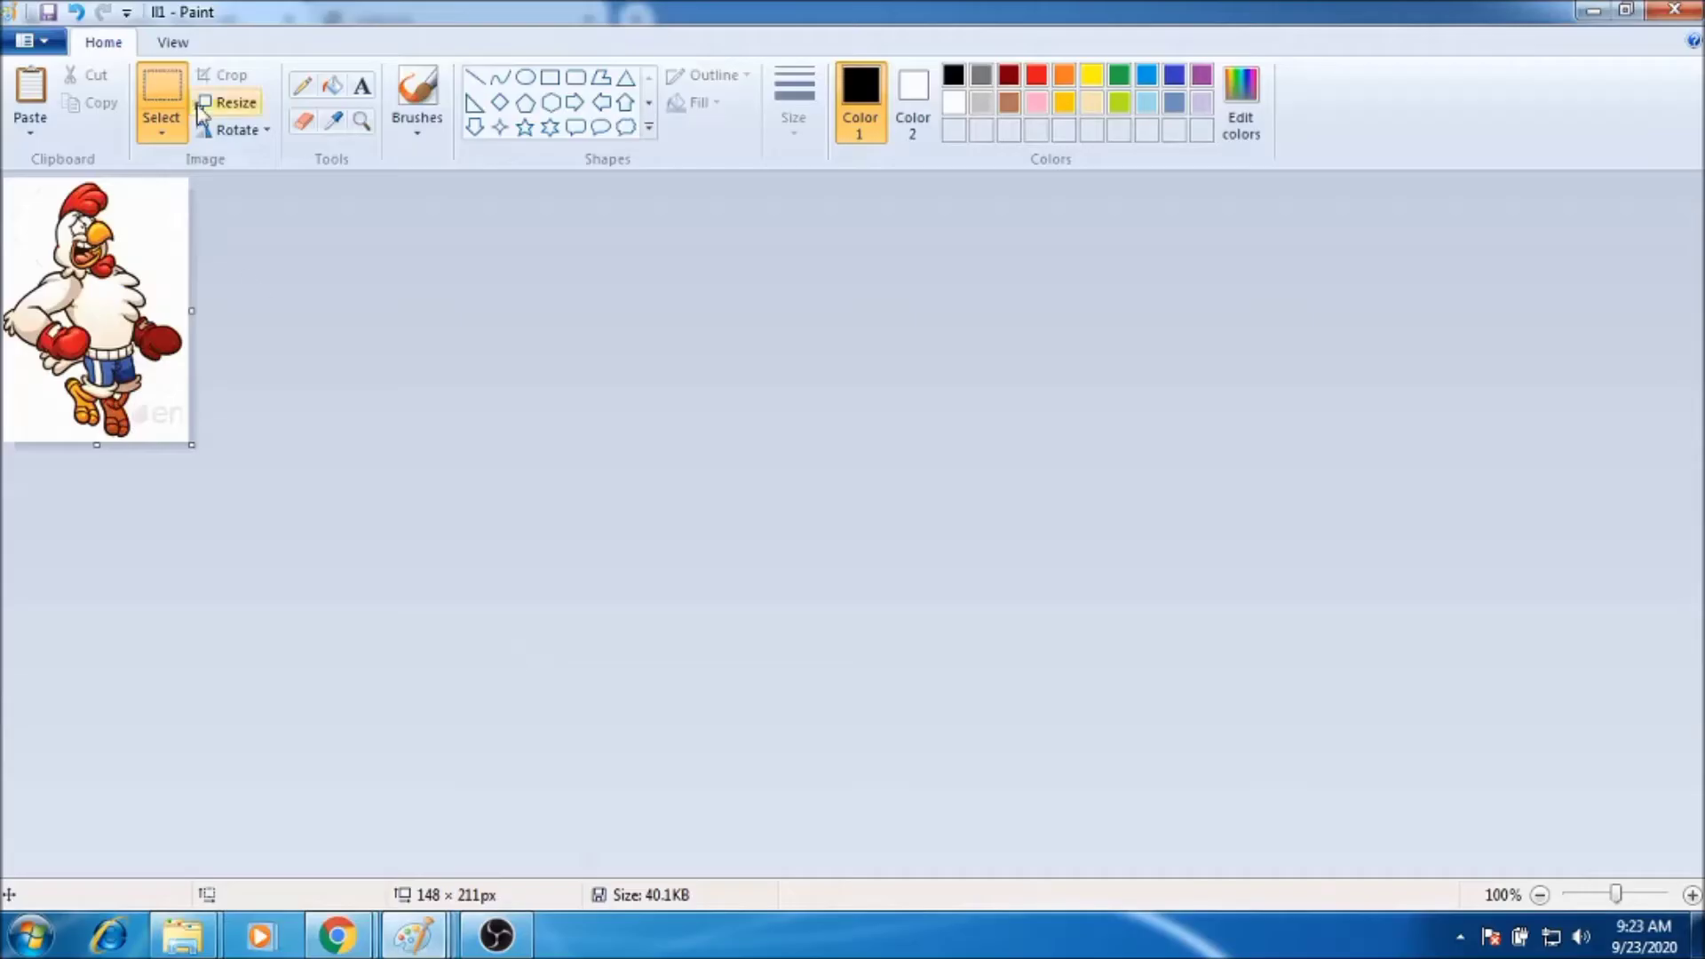
click(38, 44)
Switch to Game Lab and upload the image ll1 from the Desktop as a new animation.
mouse_move(337, 935)
click(202, 791)
click(466, 373)
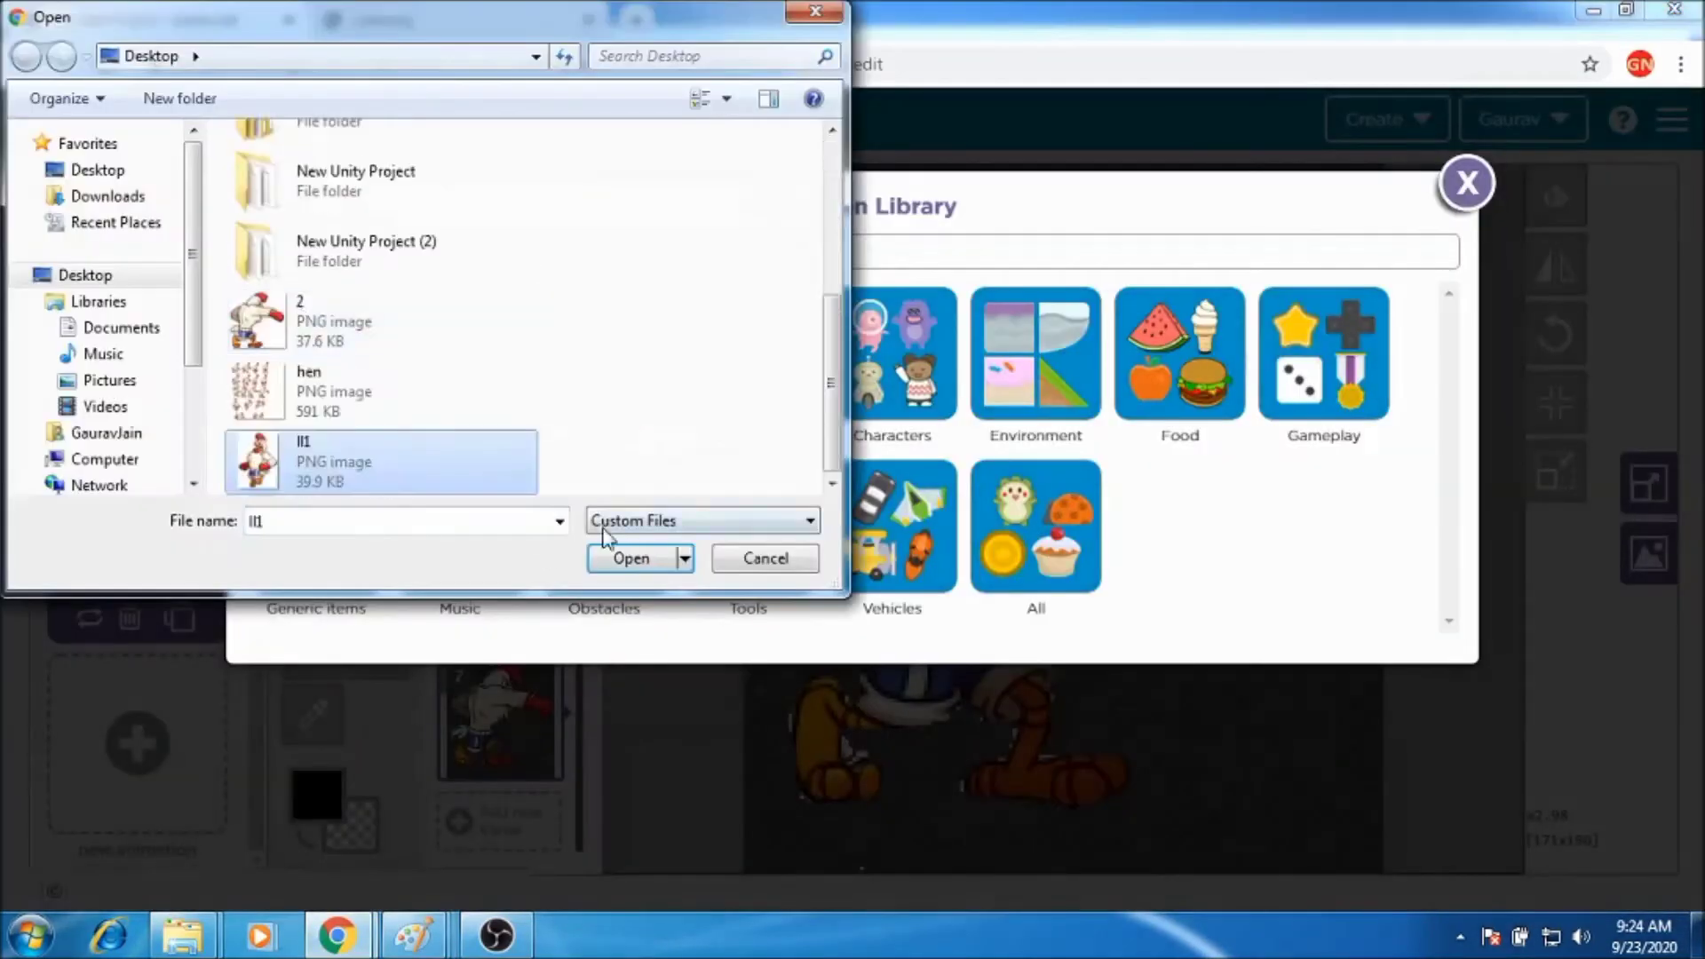
click(629, 558)
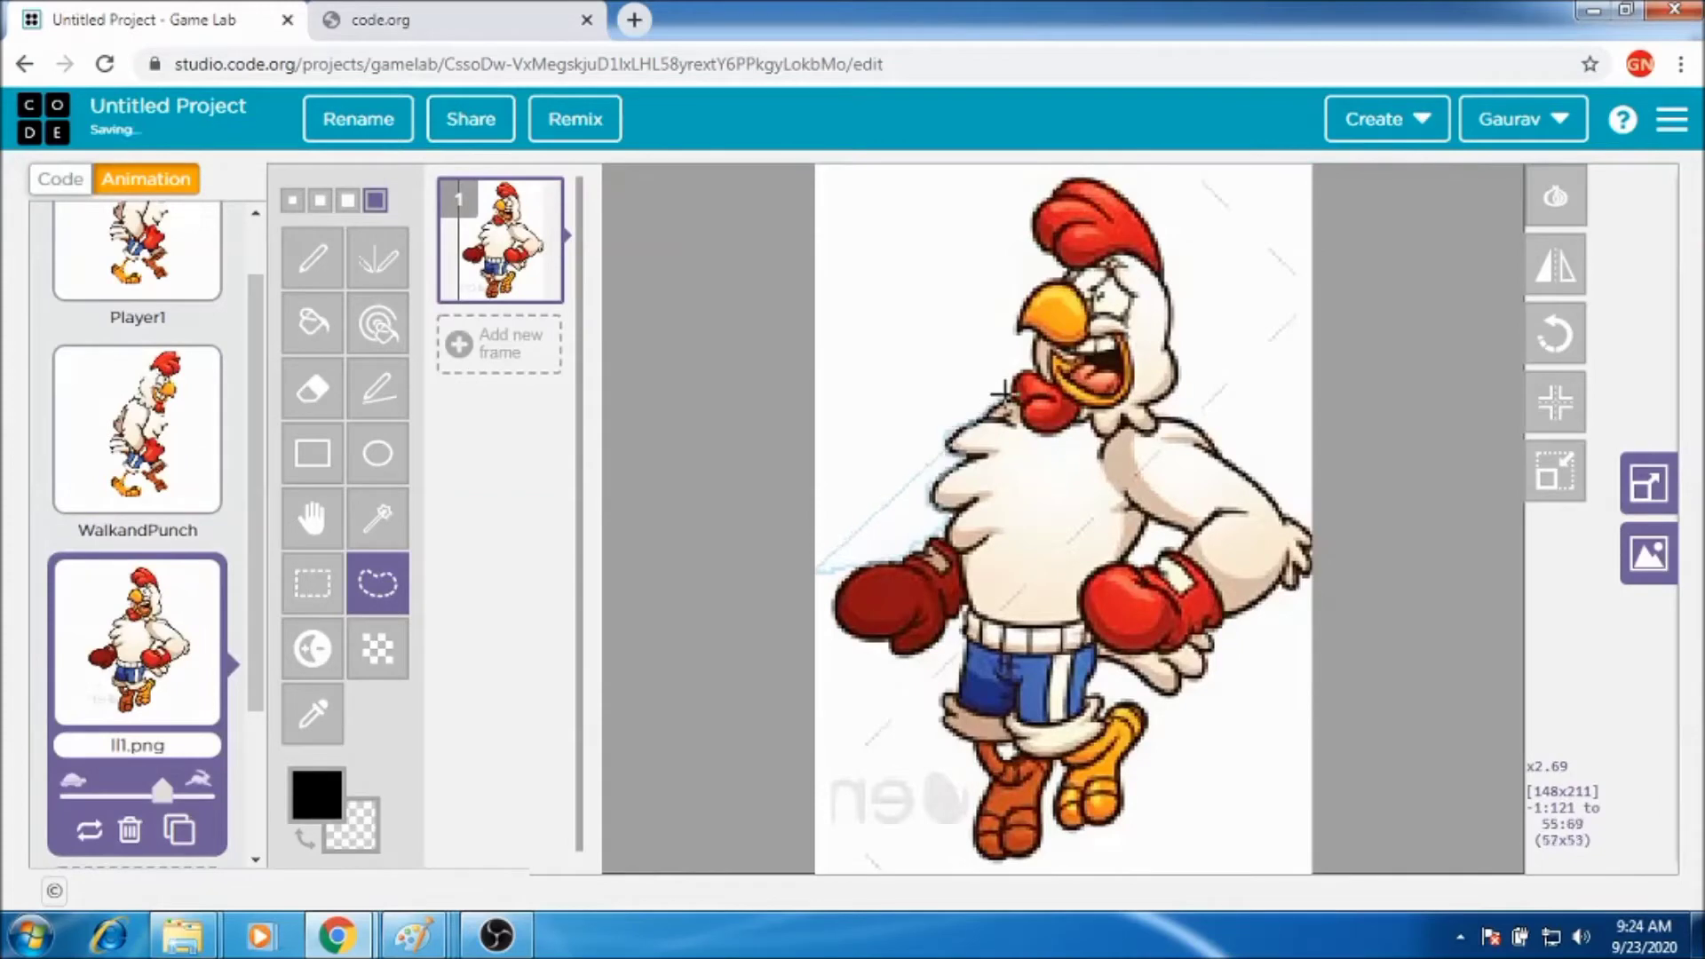
Lasso and delete the white background in front of the chicken and around its head and back in the first frame.
mouse_move(1057, 256)
mouse_down()
mouse_move(860, 411)
mouse_move(845, 570)
mouse_up()
key(Delete)
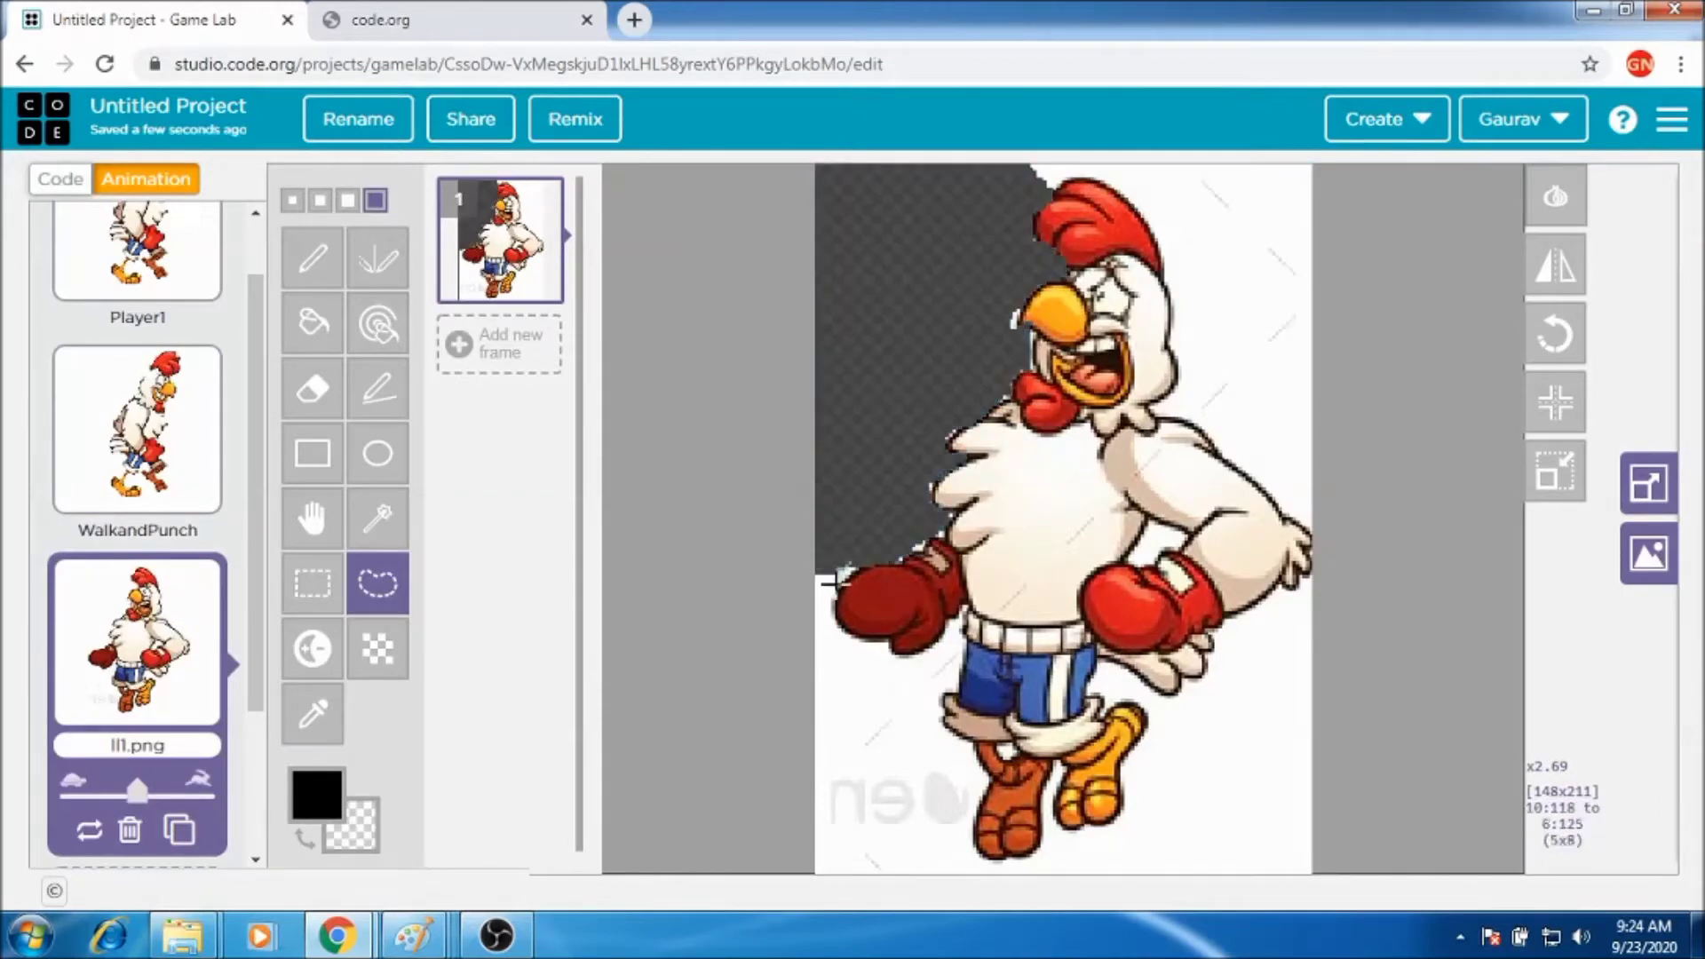
key(Delete)
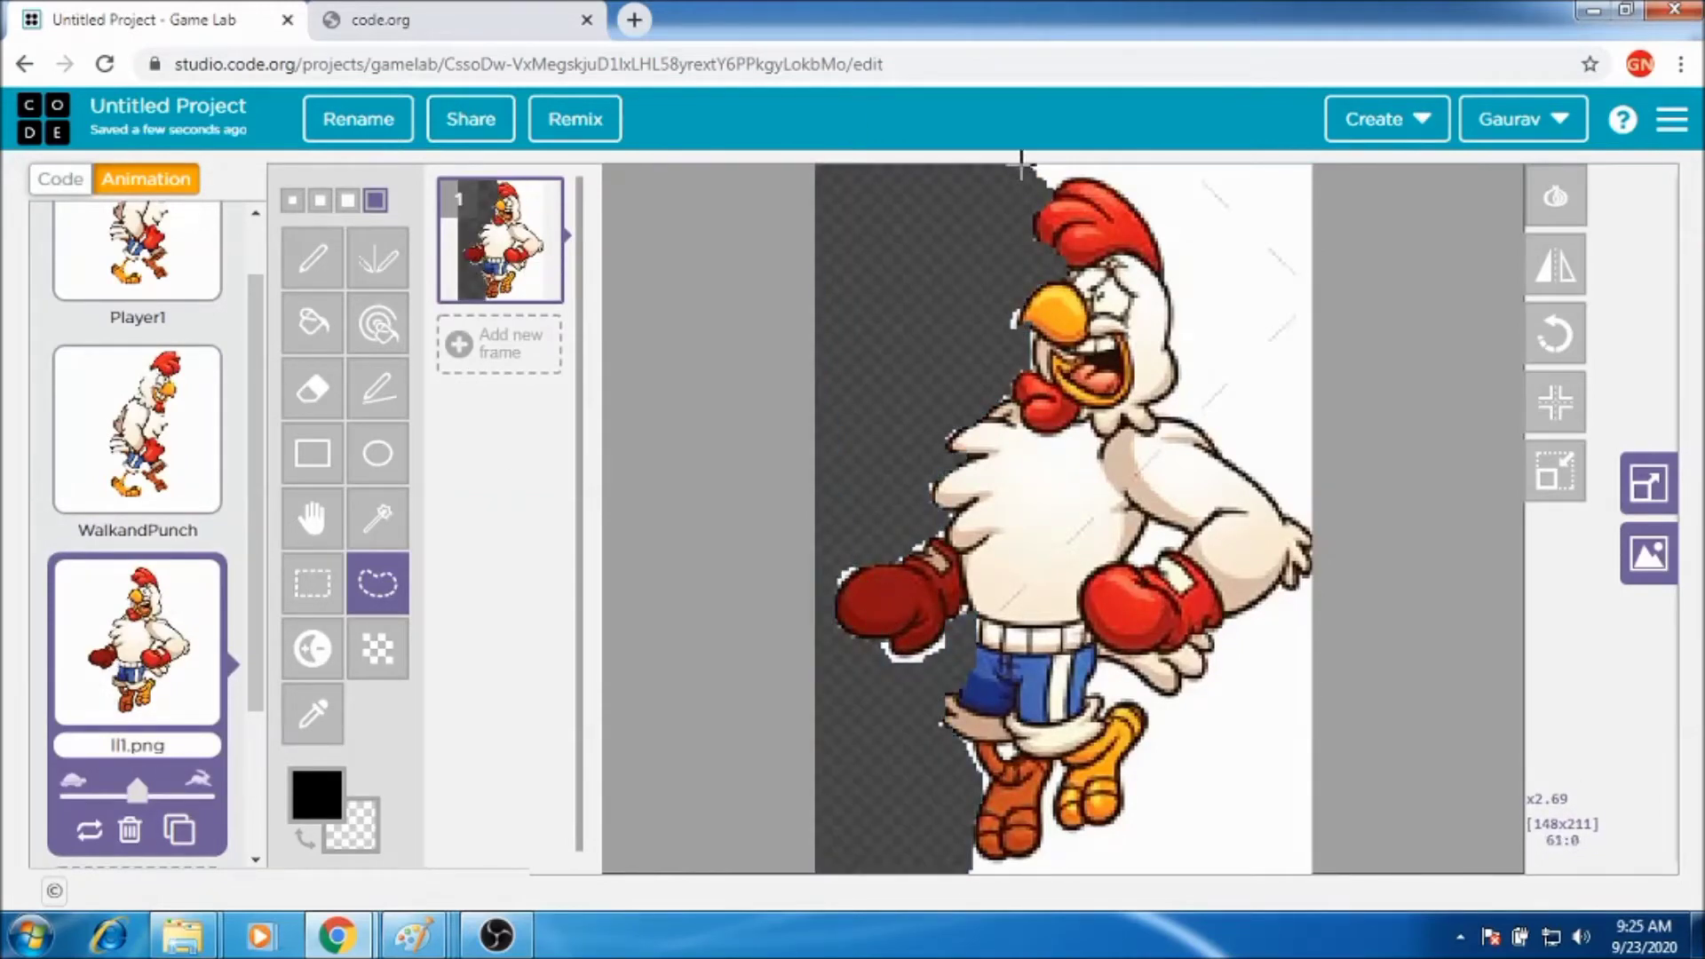
drag(1289, 514, 1293, 520)
key(Delete)
Delete the remaining white areas behind the legs, around the feet and under the dark glove in the first frame.
drag(1099, 709, 1094, 675)
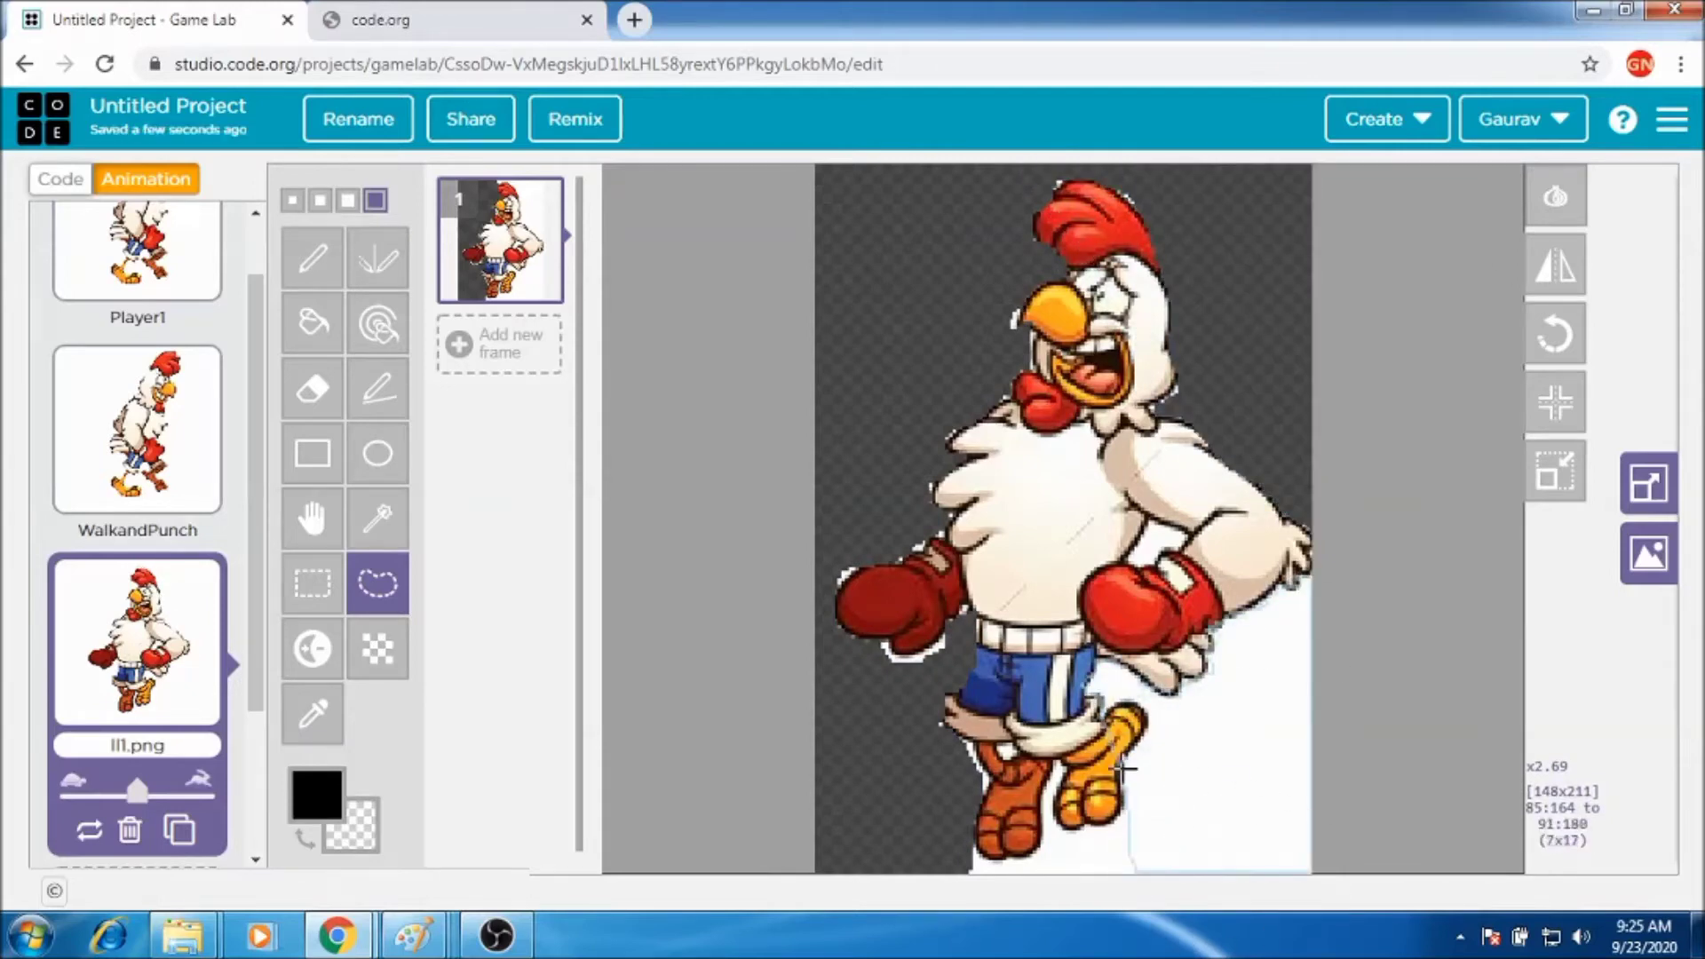
drag(1123, 783, 1121, 790)
key(Delete)
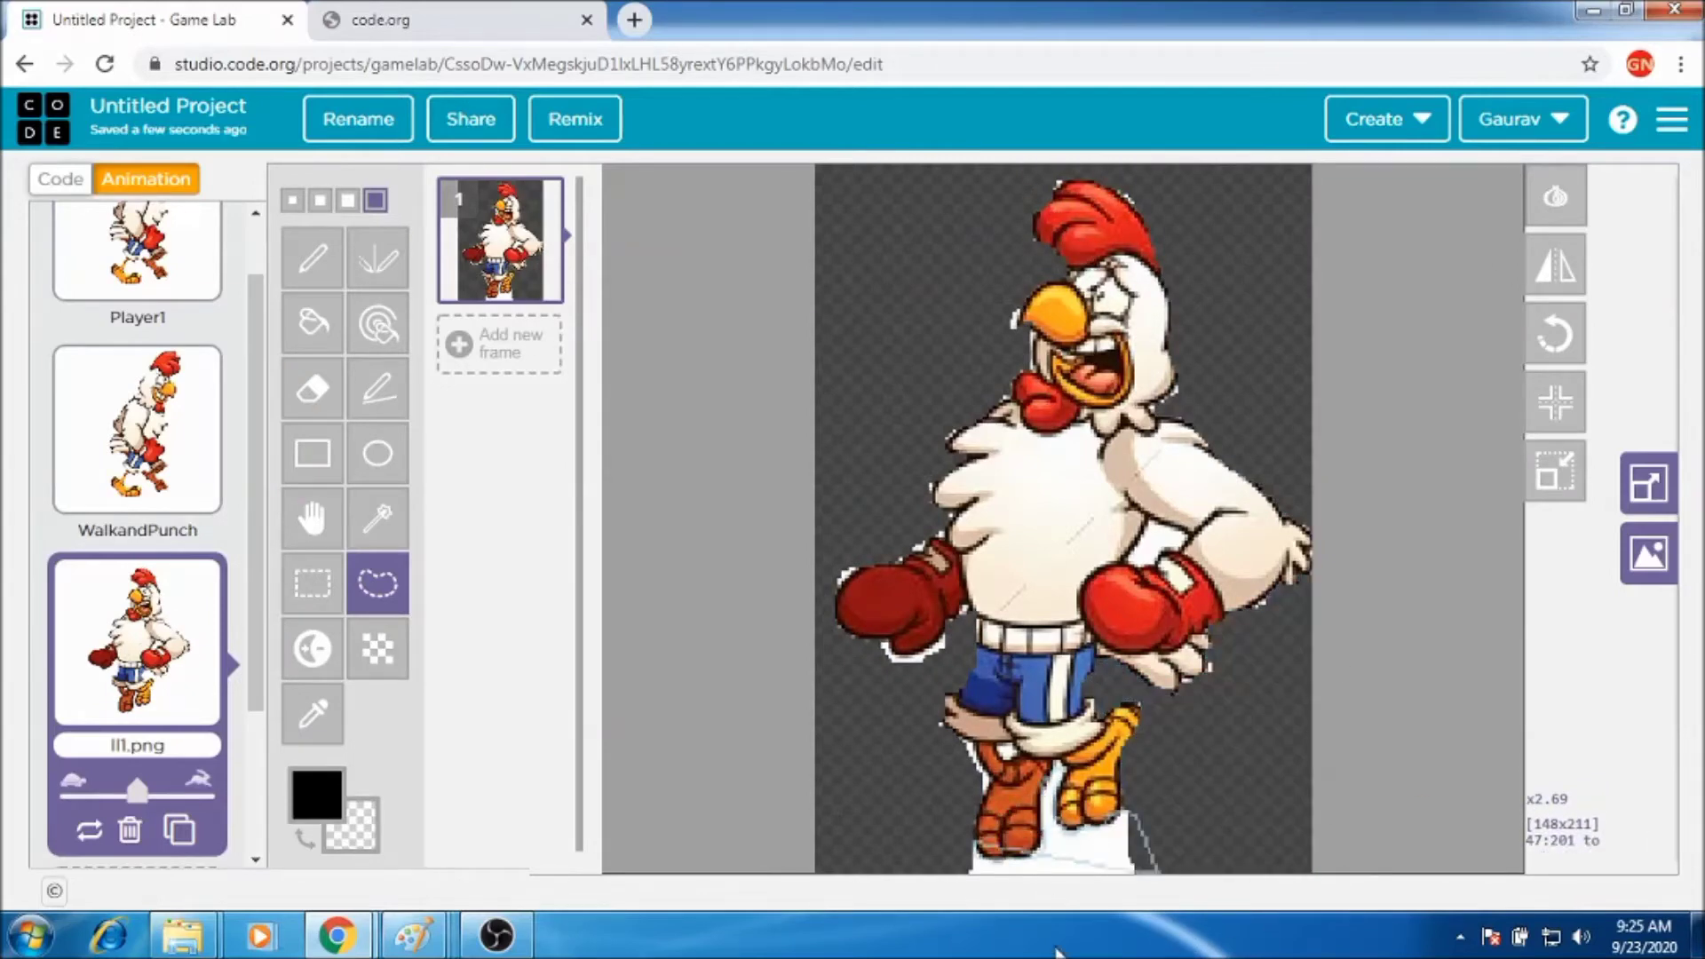
drag(984, 762, 981, 800)
key(Delete)
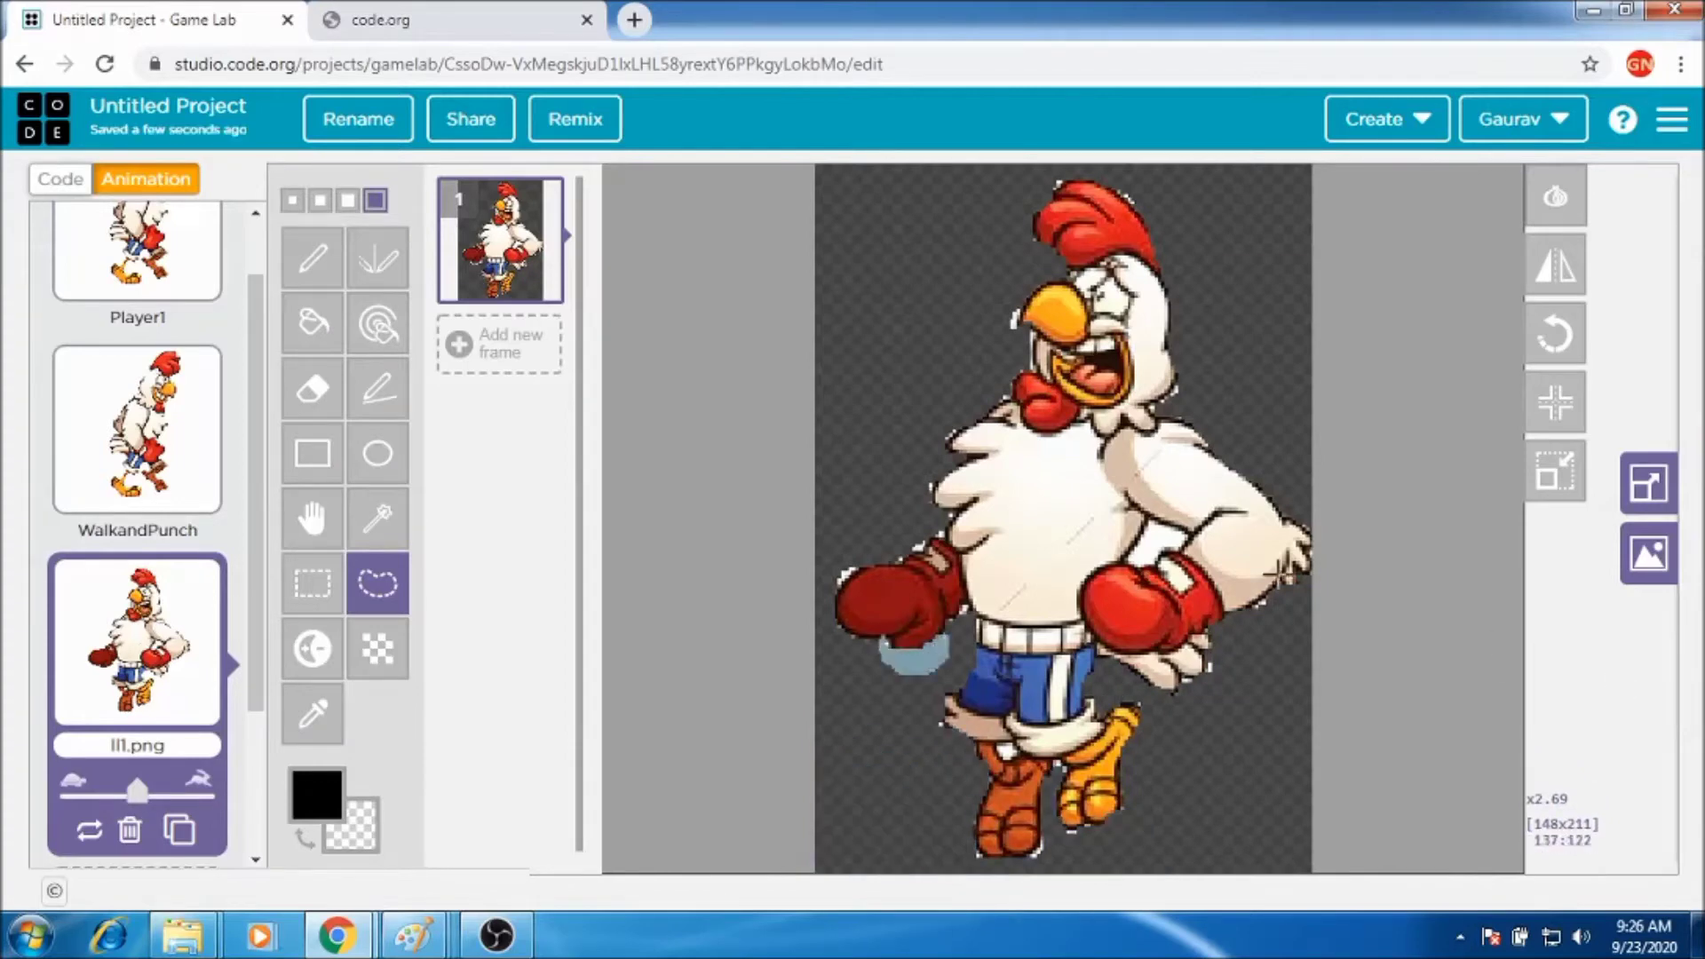
Switch to Paint and move the chicken sprite leaning backwards from the sprite sheet into the ll1 picture.
click(413, 935)
drag(256, 508, 424, 730)
key(ctrl+x)
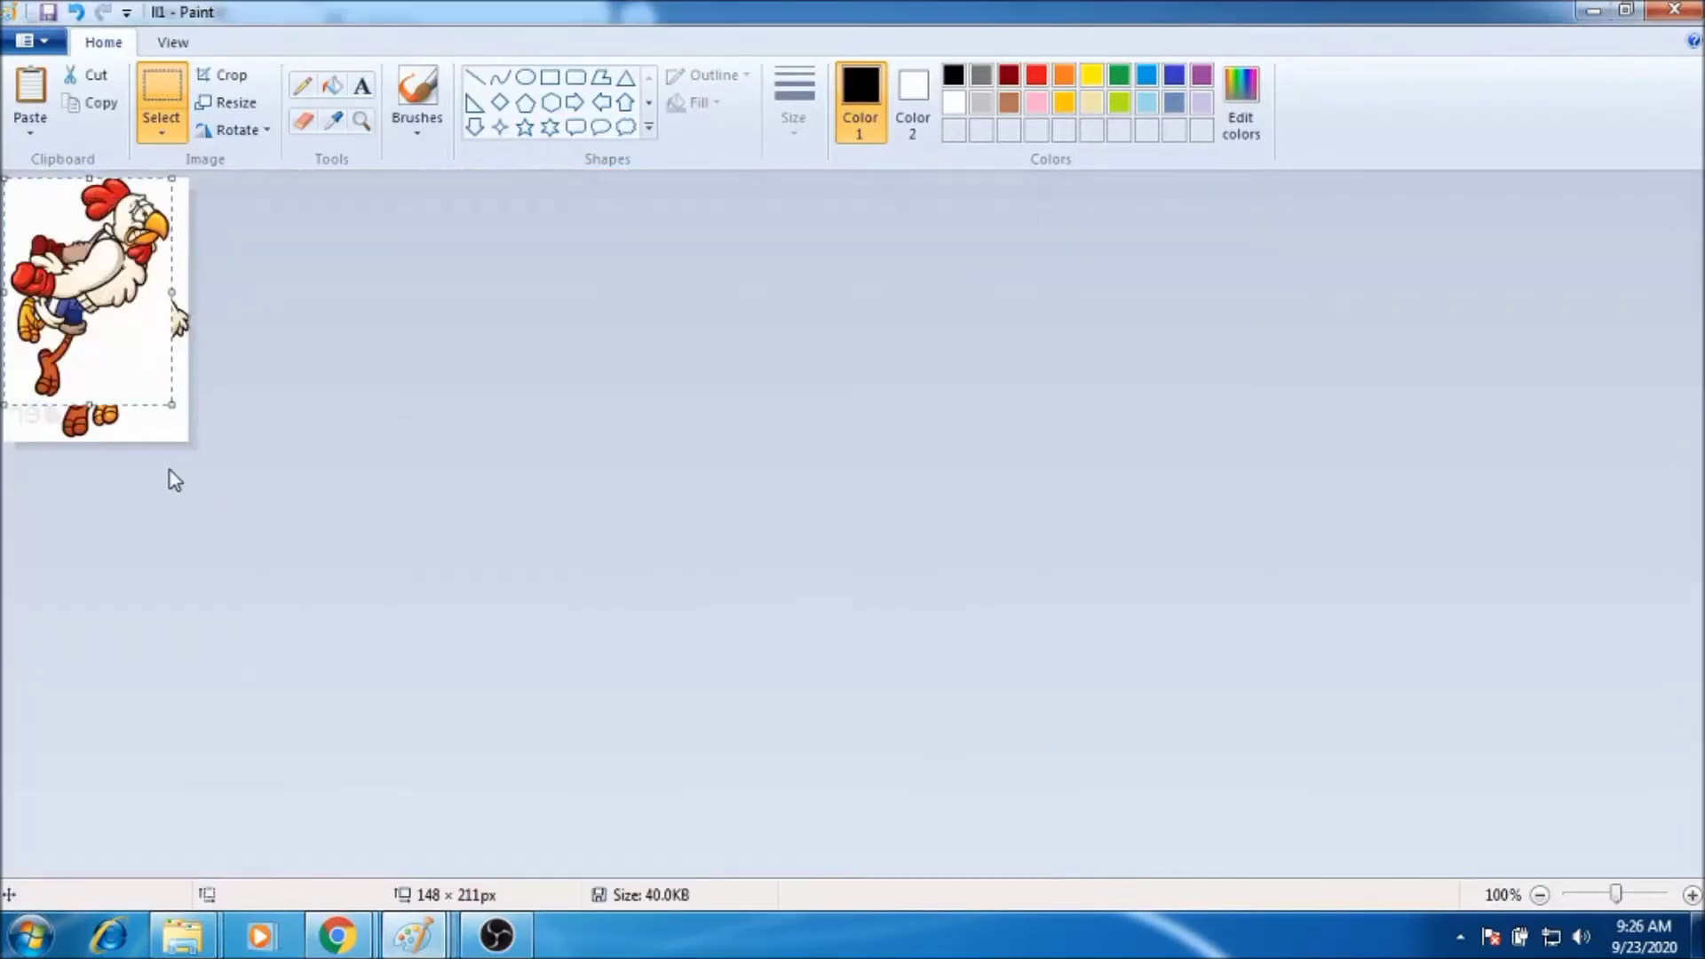
Mirror the pasted chicken horizontally and save the picture as l2 on the Desktop in PNG format.
click(232, 129)
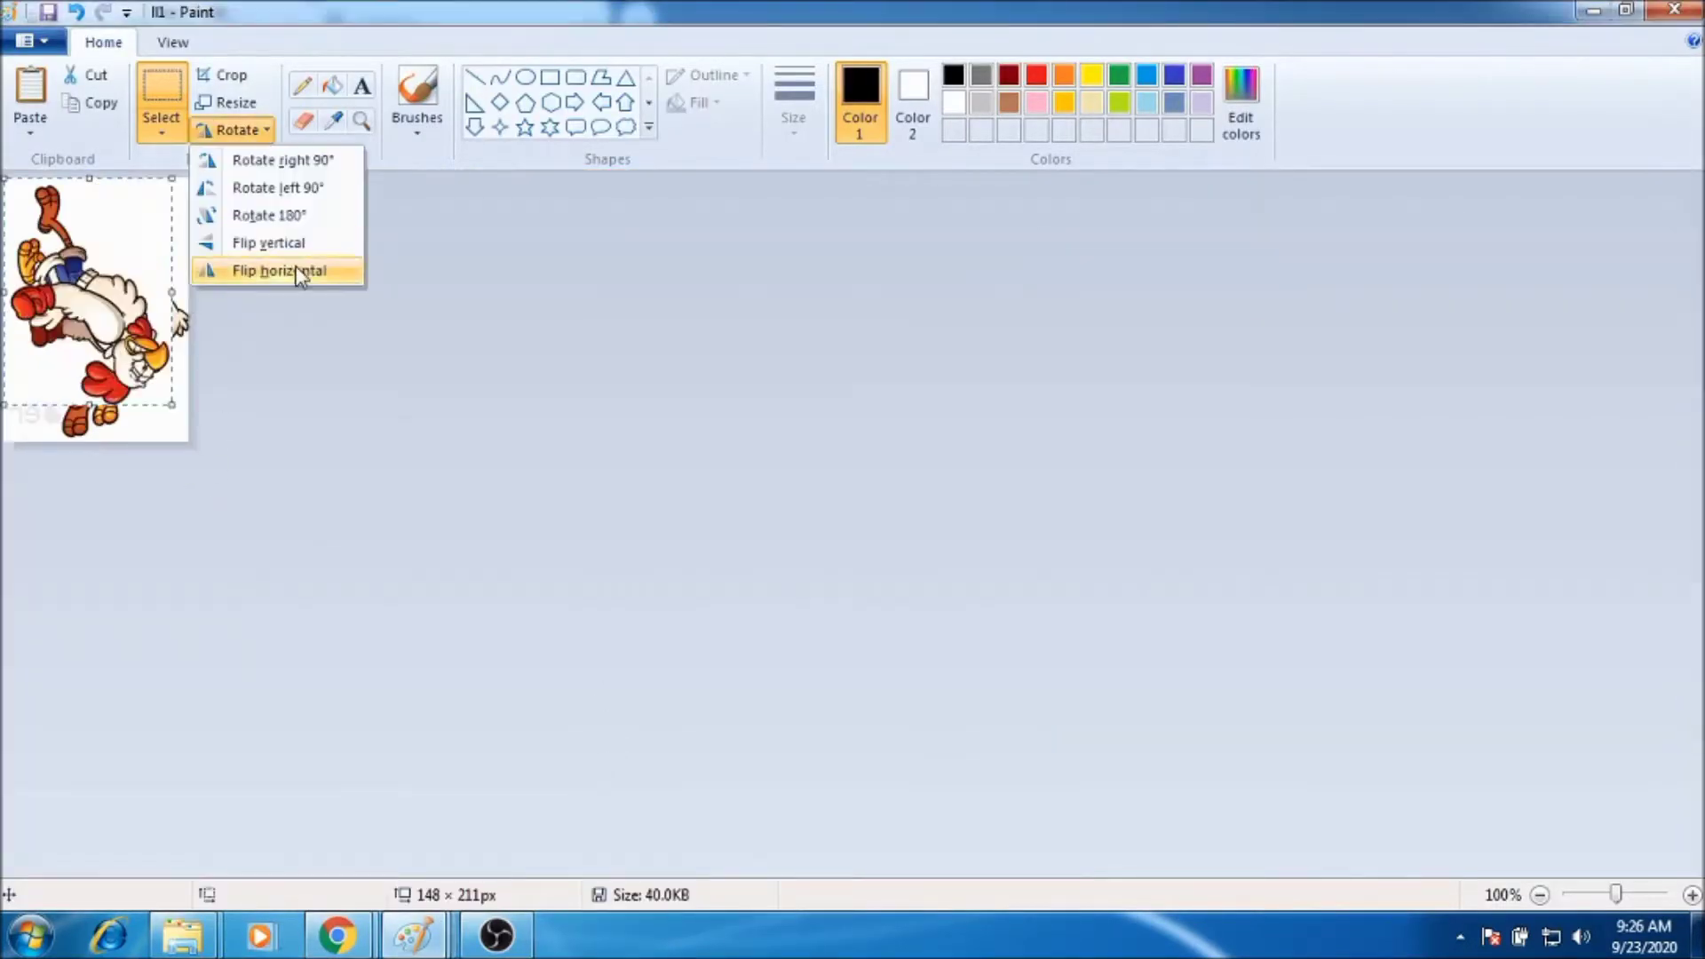
click(257, 228)
click(232, 130)
click(258, 164)
click(233, 130)
click(259, 164)
click(232, 130)
click(257, 215)
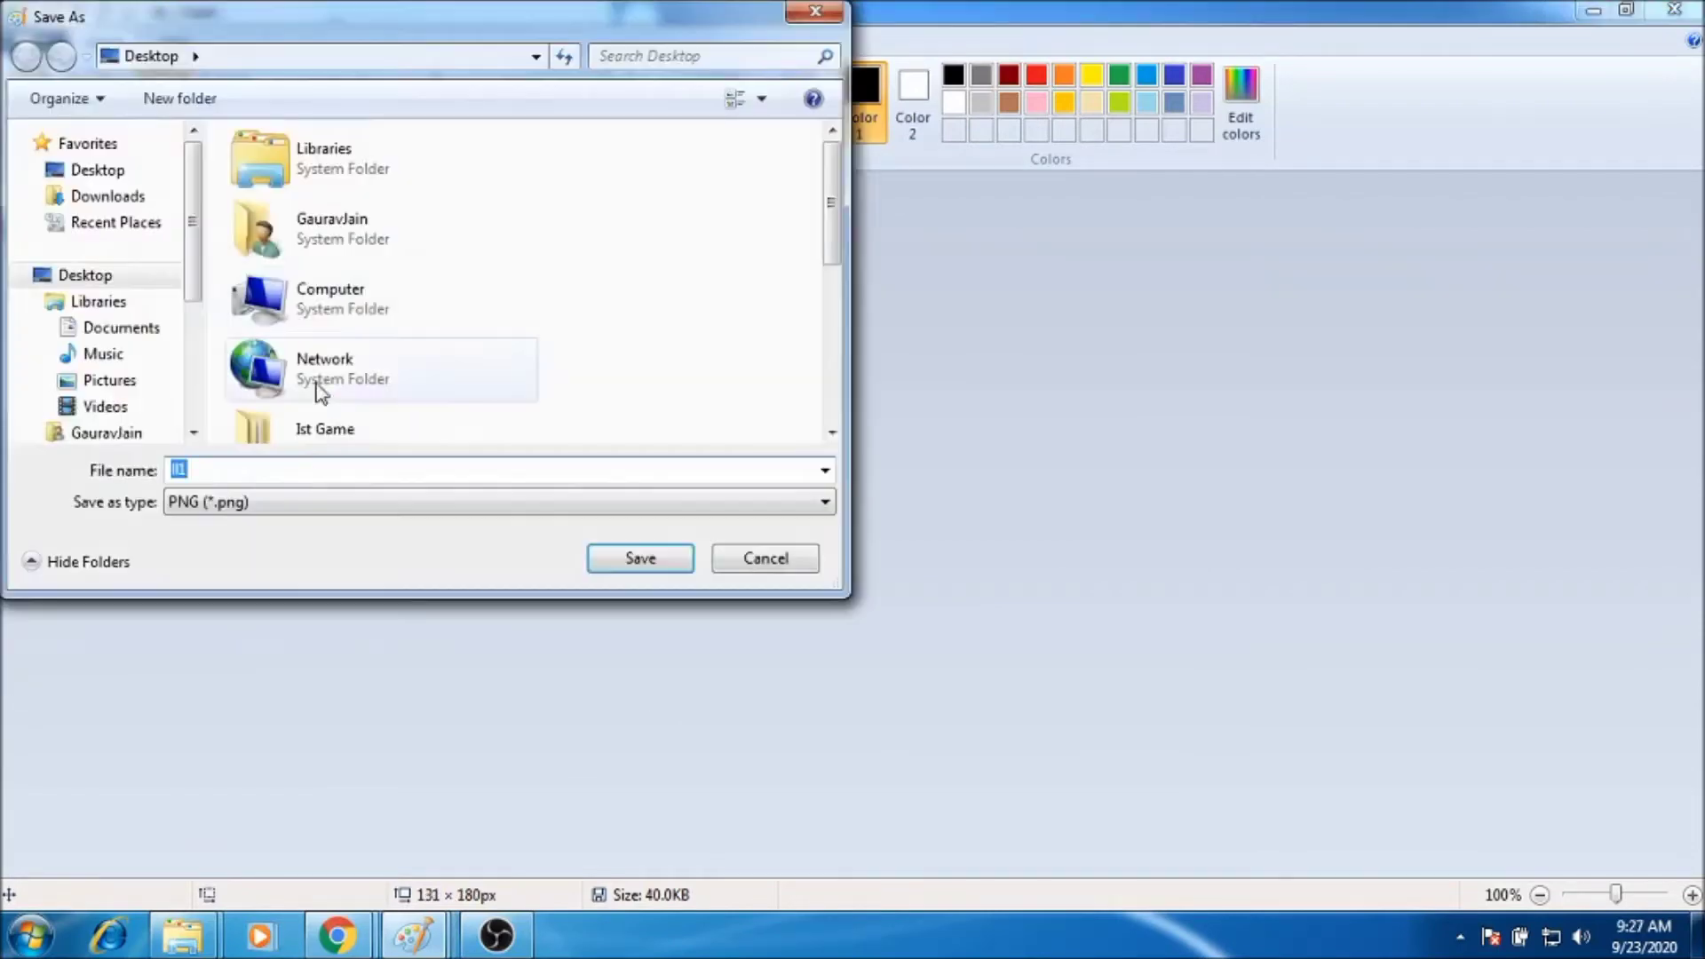
text(lll.png)
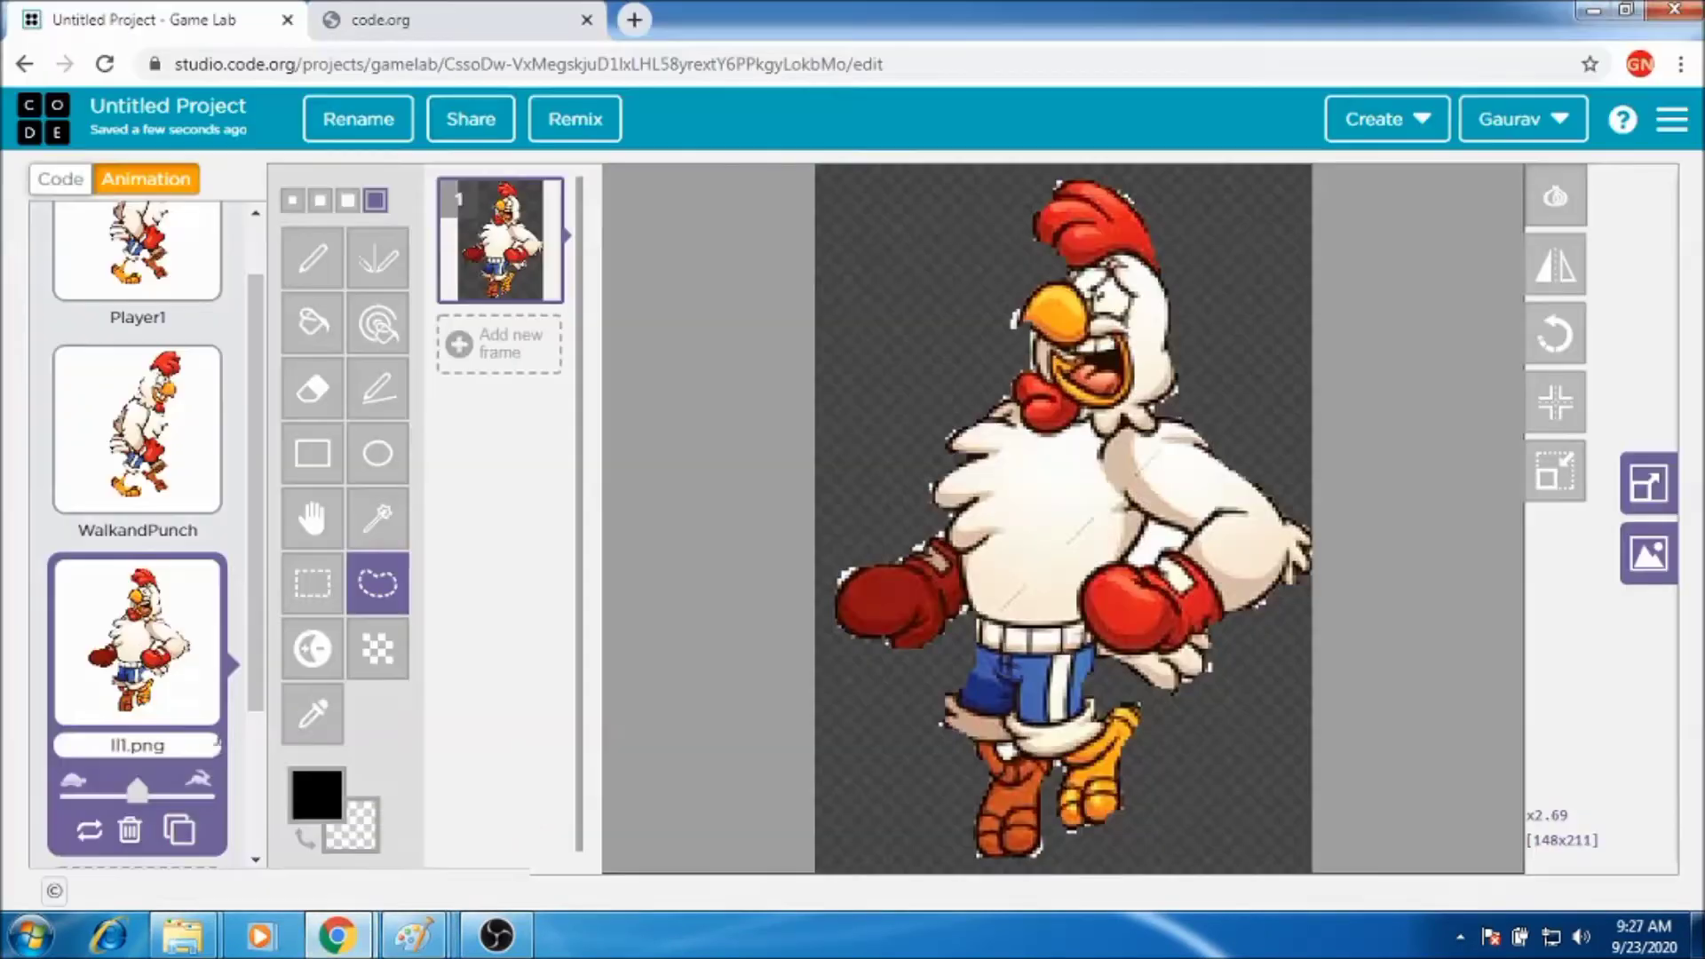
Switch to Game Lab and upload the image l2 from the Desktop for the second frame of the ll1 animation.
click(137, 744)
click(450, 373)
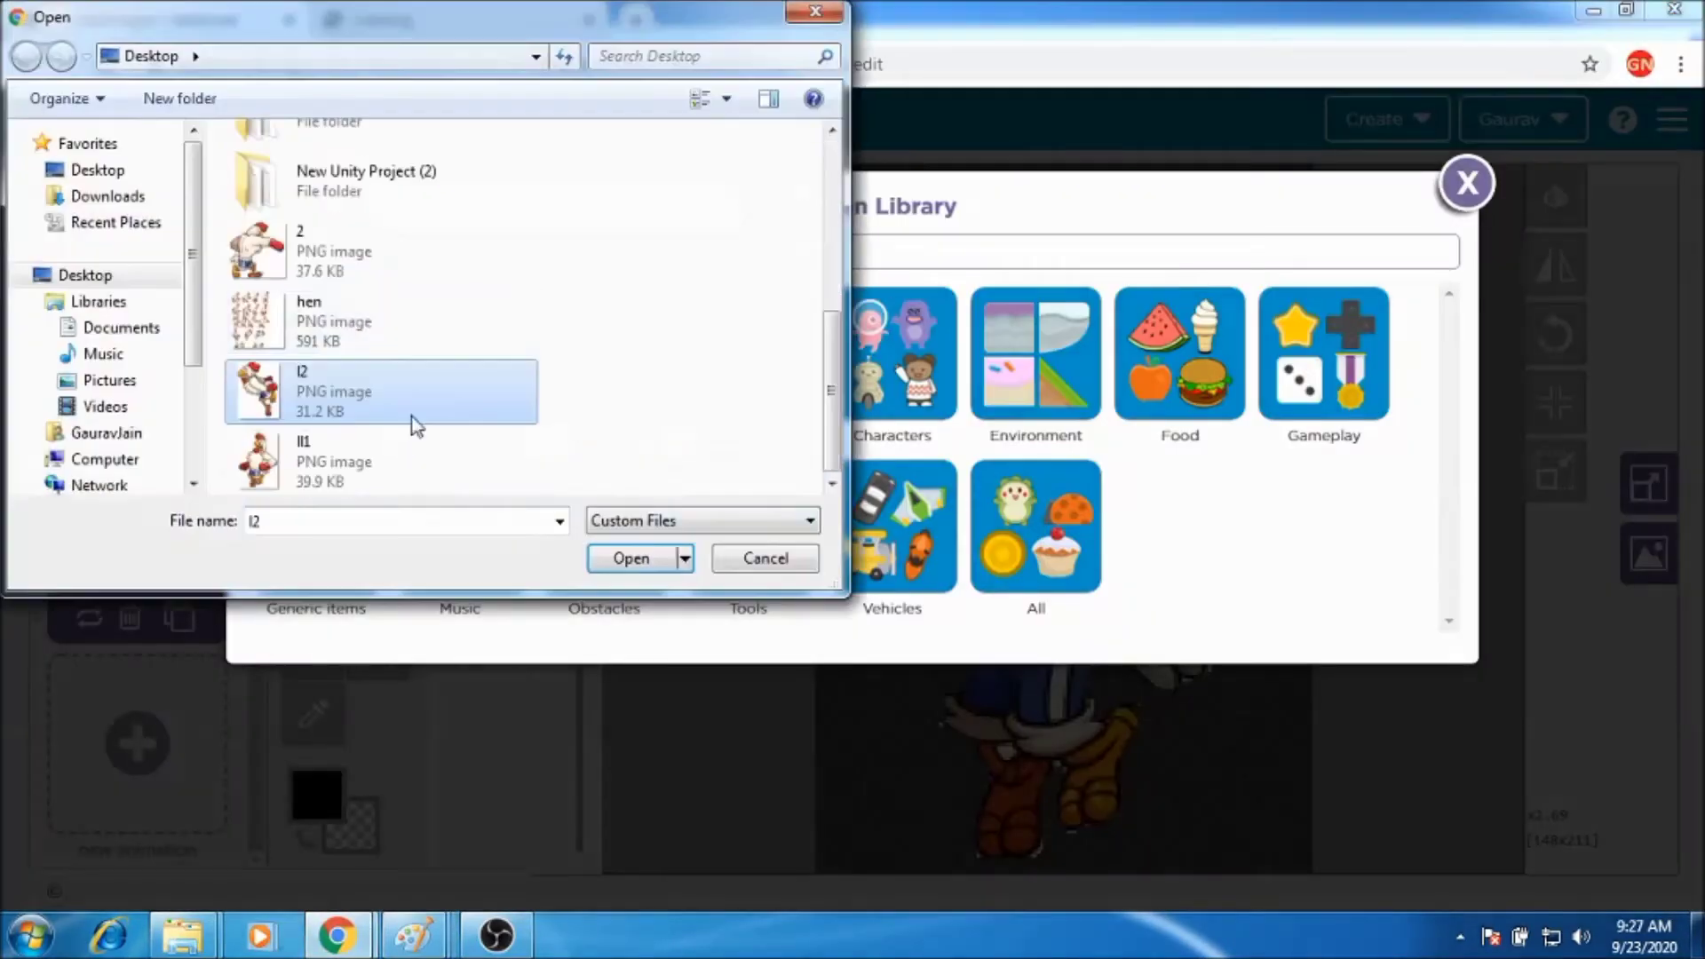
double_click(418, 419)
Lasso and delete the white background in front of and below the leaning chicken in frame 2.
drag(908, 268, 813, 222)
key(Delete)
mouse_move(860, 373)
mouse_down()
mouse_move(956, 550)
mouse_move(1101, 655)
mouse_up()
mouse_move(866, 391)
mouse_down()
mouse_move(915, 466)
mouse_move(1104, 647)
mouse_move(710, 115)
mouse_up()
key(Delete)
Delete the white background above the leaning chicken and around its gloves and feet in frame 2.
mouse_move(1012, 208)
mouse_down()
mouse_move(1046, 360)
mouse_move(1232, 438)
mouse_move(1155, 151)
mouse_up()
key(Delete)
drag(1237, 436, 1248, 534)
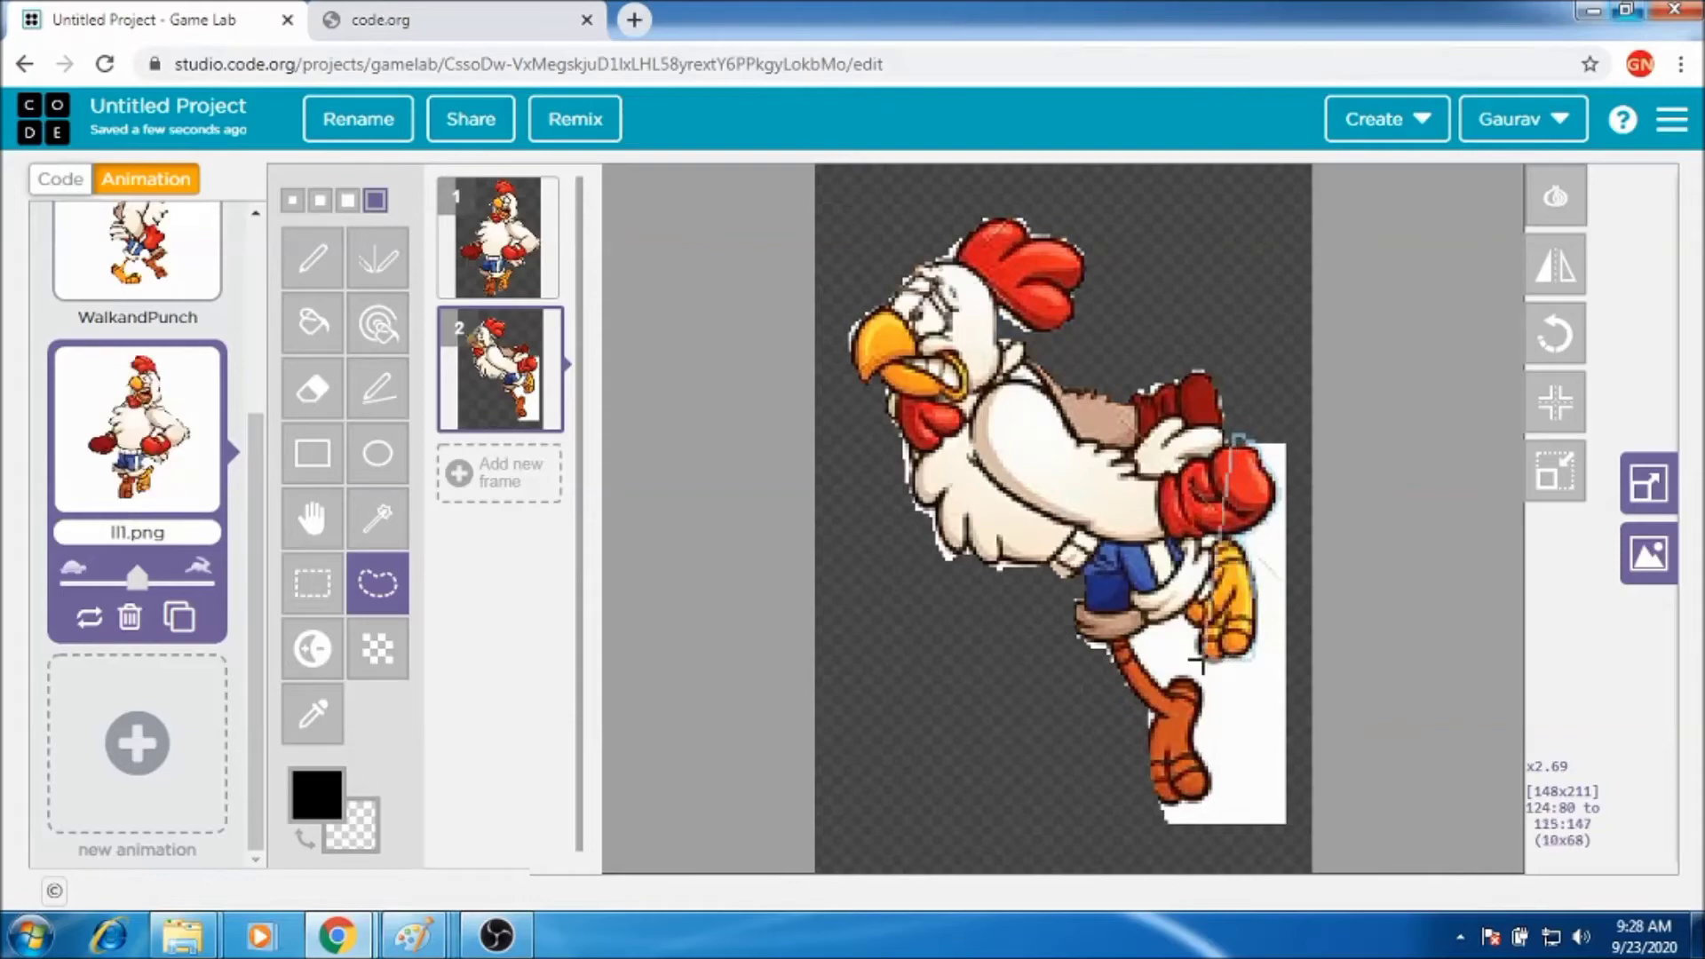
mouse_move(1155, 665)
mouse_down()
mouse_move(1146, 755)
mouse_move(1104, 822)
mouse_move(892, 746)
mouse_up()
key(Delete)
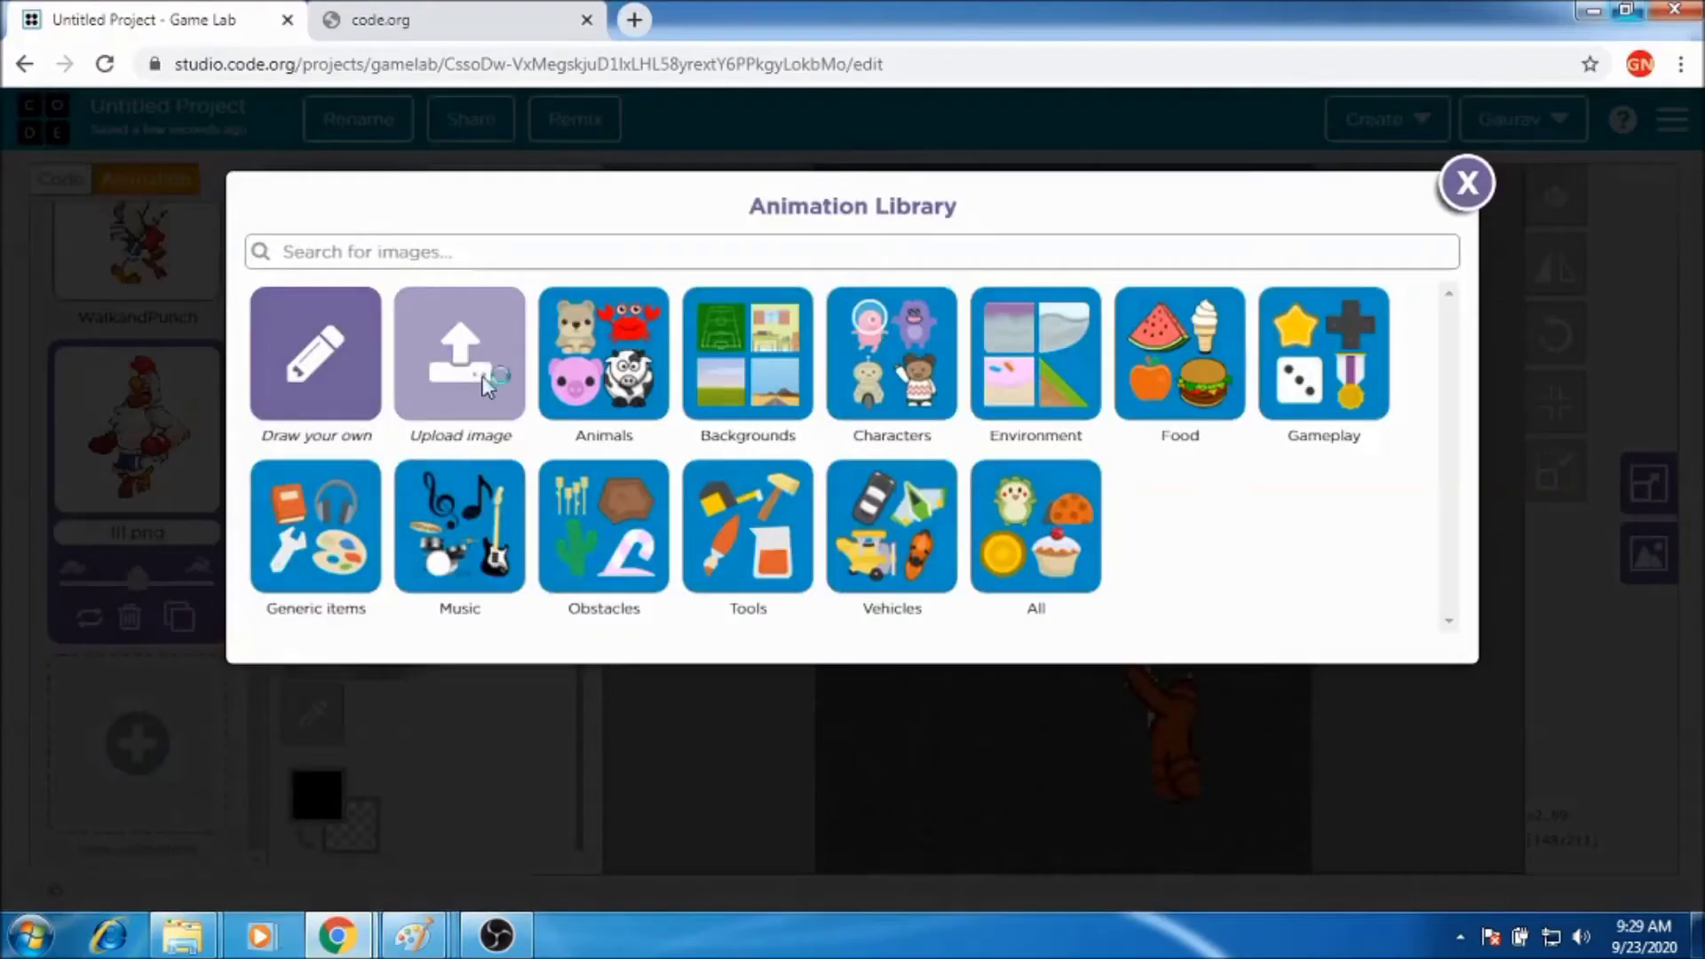
Upload the falling chicken with raised gloves as frame 3 and delete the white background in front of and below it.
click(483, 375)
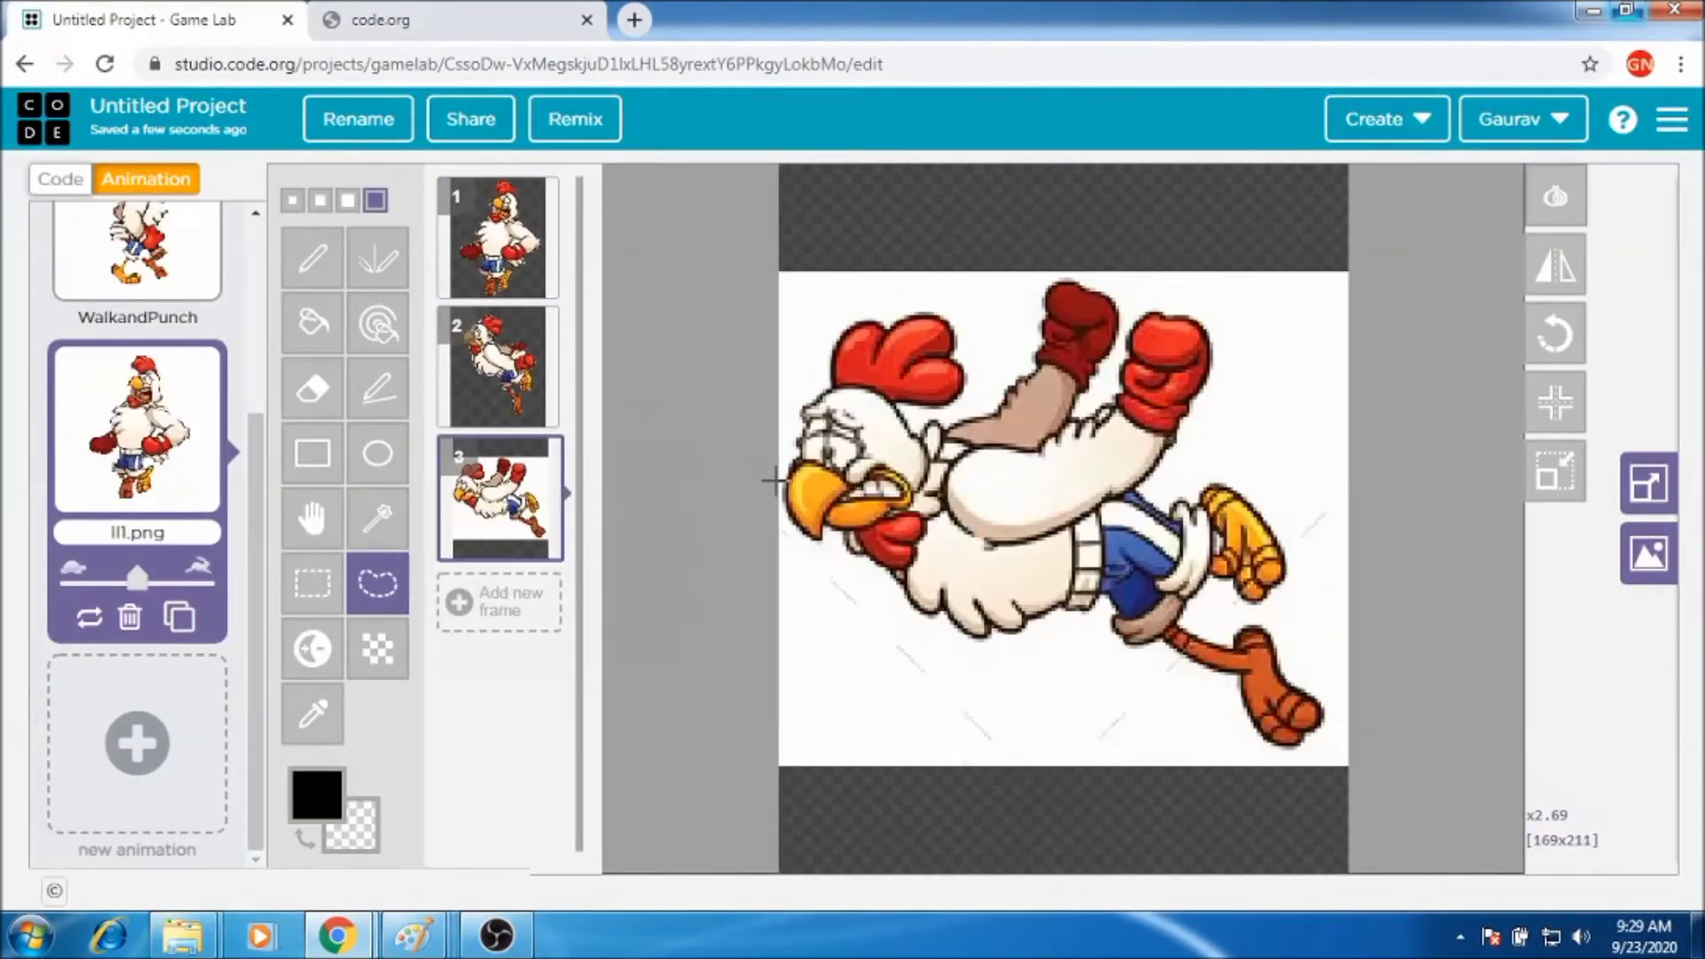
mouse_move(972, 380)
mouse_down()
mouse_move(817, 186)
mouse_move(789, 527)
mouse_up()
mouse_move(1125, 613)
mouse_down()
mouse_move(1251, 713)
mouse_move(786, 804)
mouse_up()
key(Delete)
drag(1243, 711, 1137, 650)
key(Delete)
Delete the remaining white areas behind the comb, around the raised gloves and beside the feet in frame 3.
drag(895, 398, 923, 422)
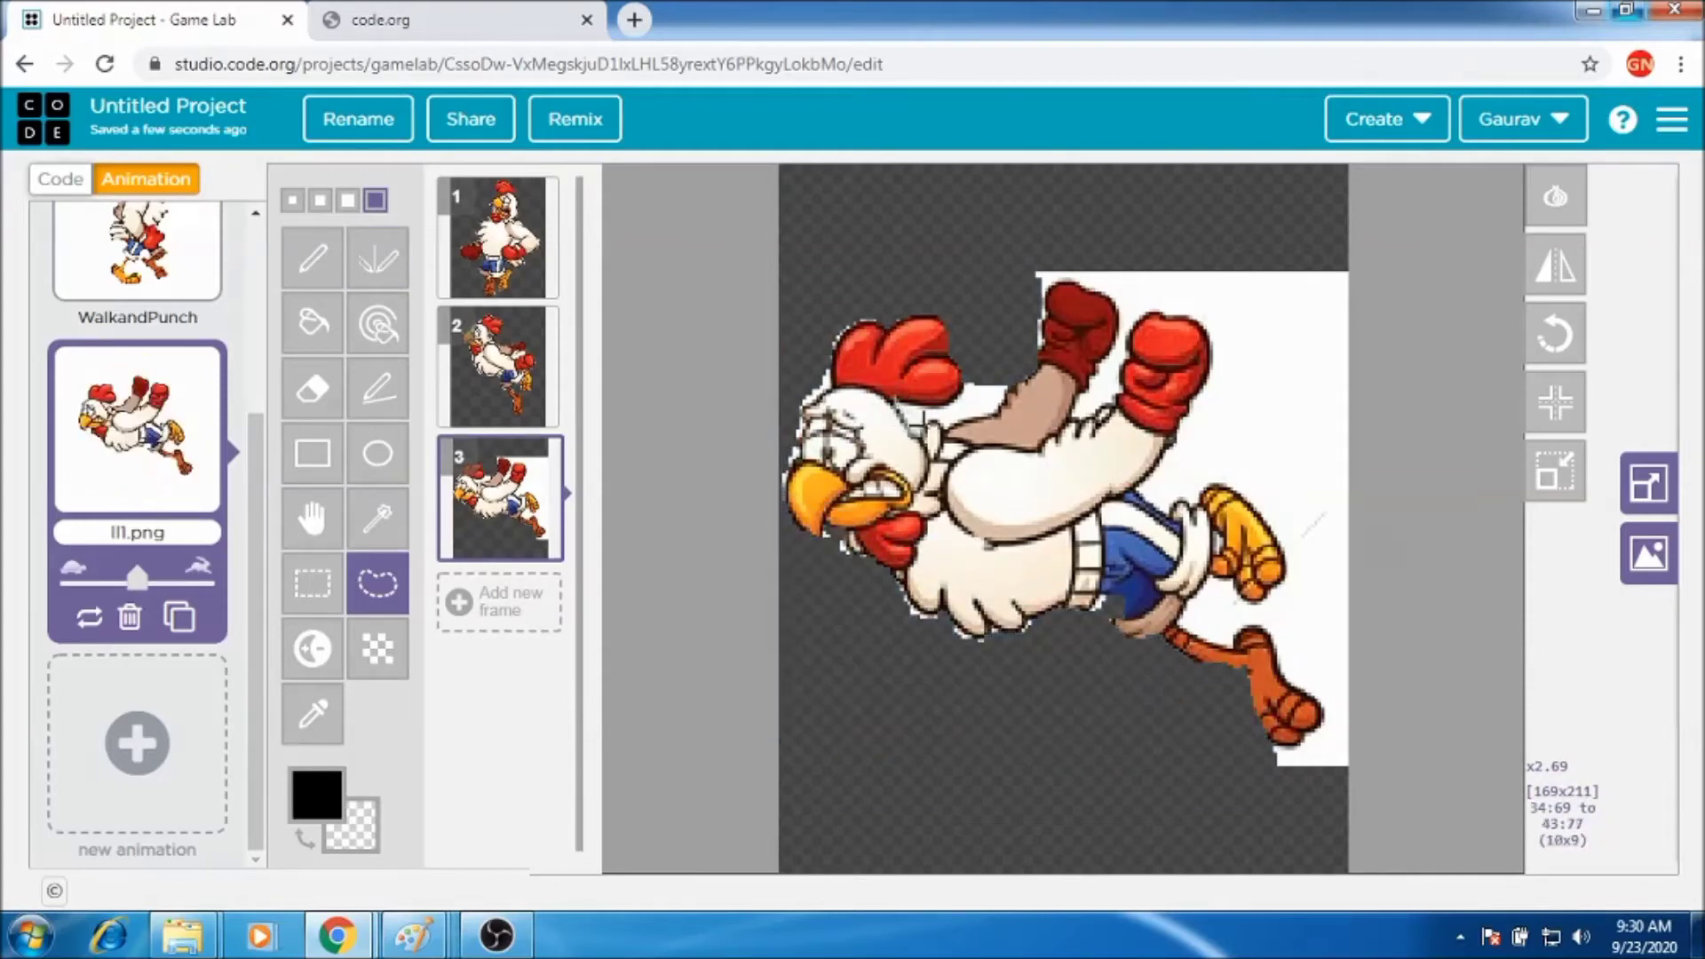
drag(1040, 259, 1104, 284)
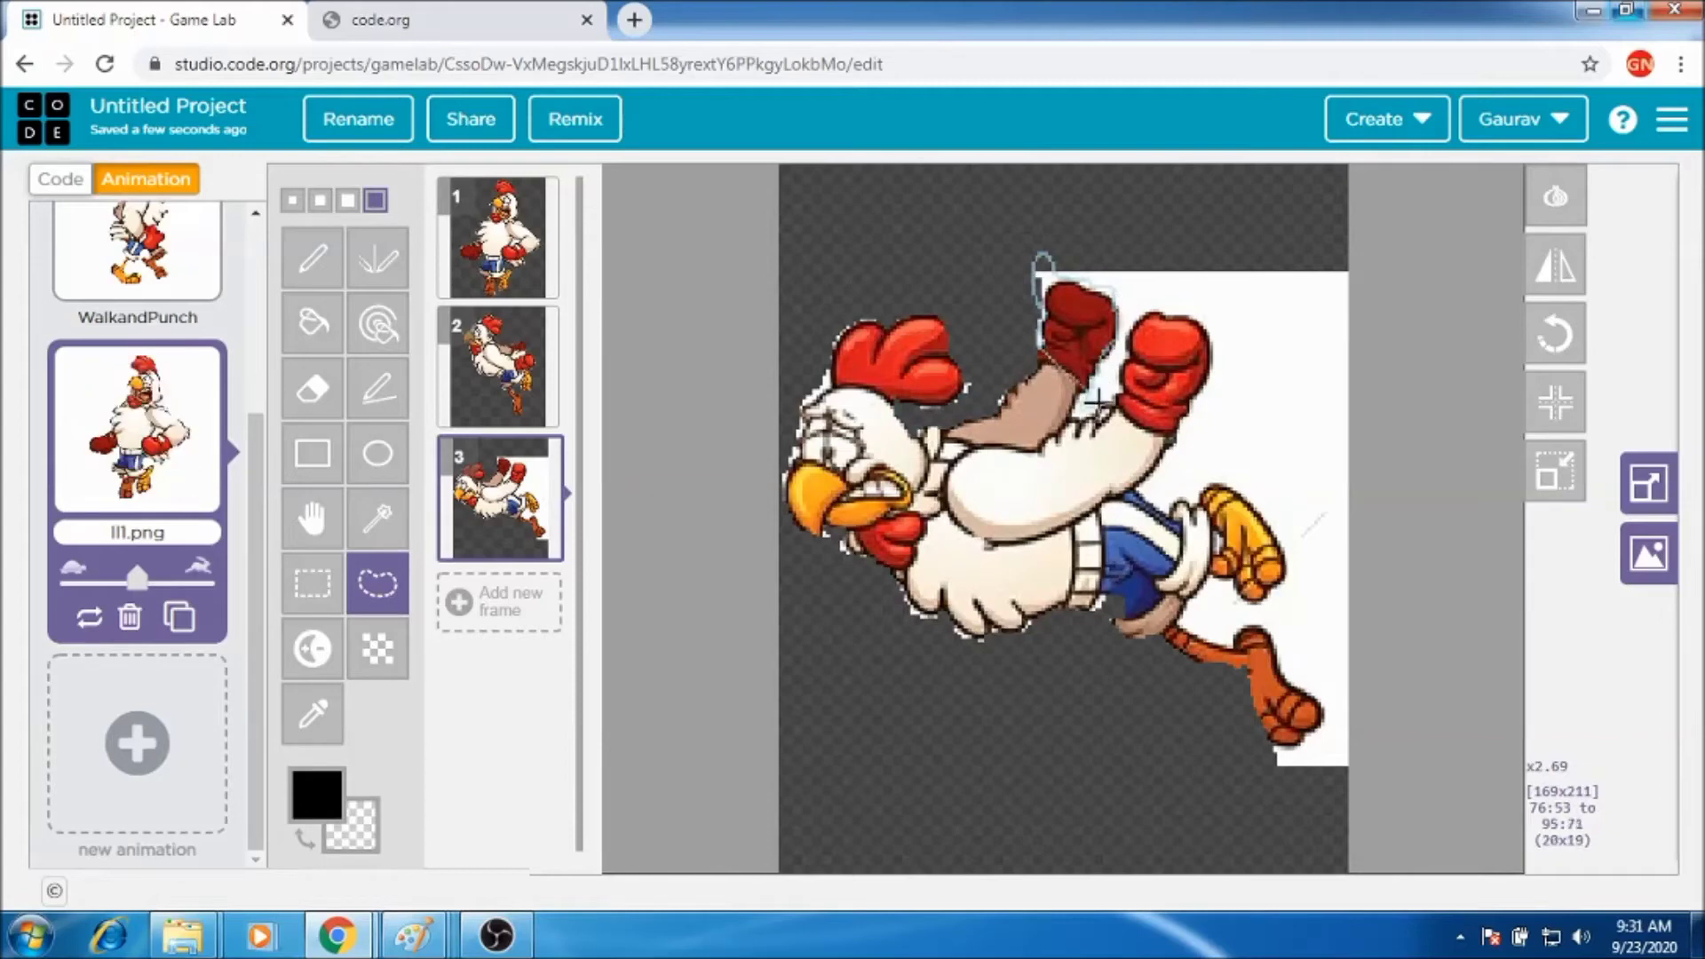
mouse_move(1215, 352)
mouse_down()
mouse_move(1178, 499)
mouse_move(1285, 588)
mouse_move(1231, 632)
mouse_move(826, 165)
mouse_up()
key(Delete)
drag(1179, 611, 1229, 649)
key(Delete)
mouse_move(1269, 737)
mouse_down()
mouse_move(1287, 746)
mouse_move(1279, 762)
mouse_up()
key(Delete)
Copy the lying chicken sprite from the sprite sheet in Paint and paste it into the other open picture.
click(413, 935)
click(185, 812)
mouse_move(414, 755)
mouse_down()
mouse_move(530, 858)
mouse_move(637, 866)
mouse_up()
key(ctrl+c)
click(414, 935)
click(627, 750)
key(ctrl+v)
Mirror the pasted lying chicken horizontally and adjust the picture to fit it.
click(233, 129)
click(300, 270)
drag(226, 362, 230, 286)
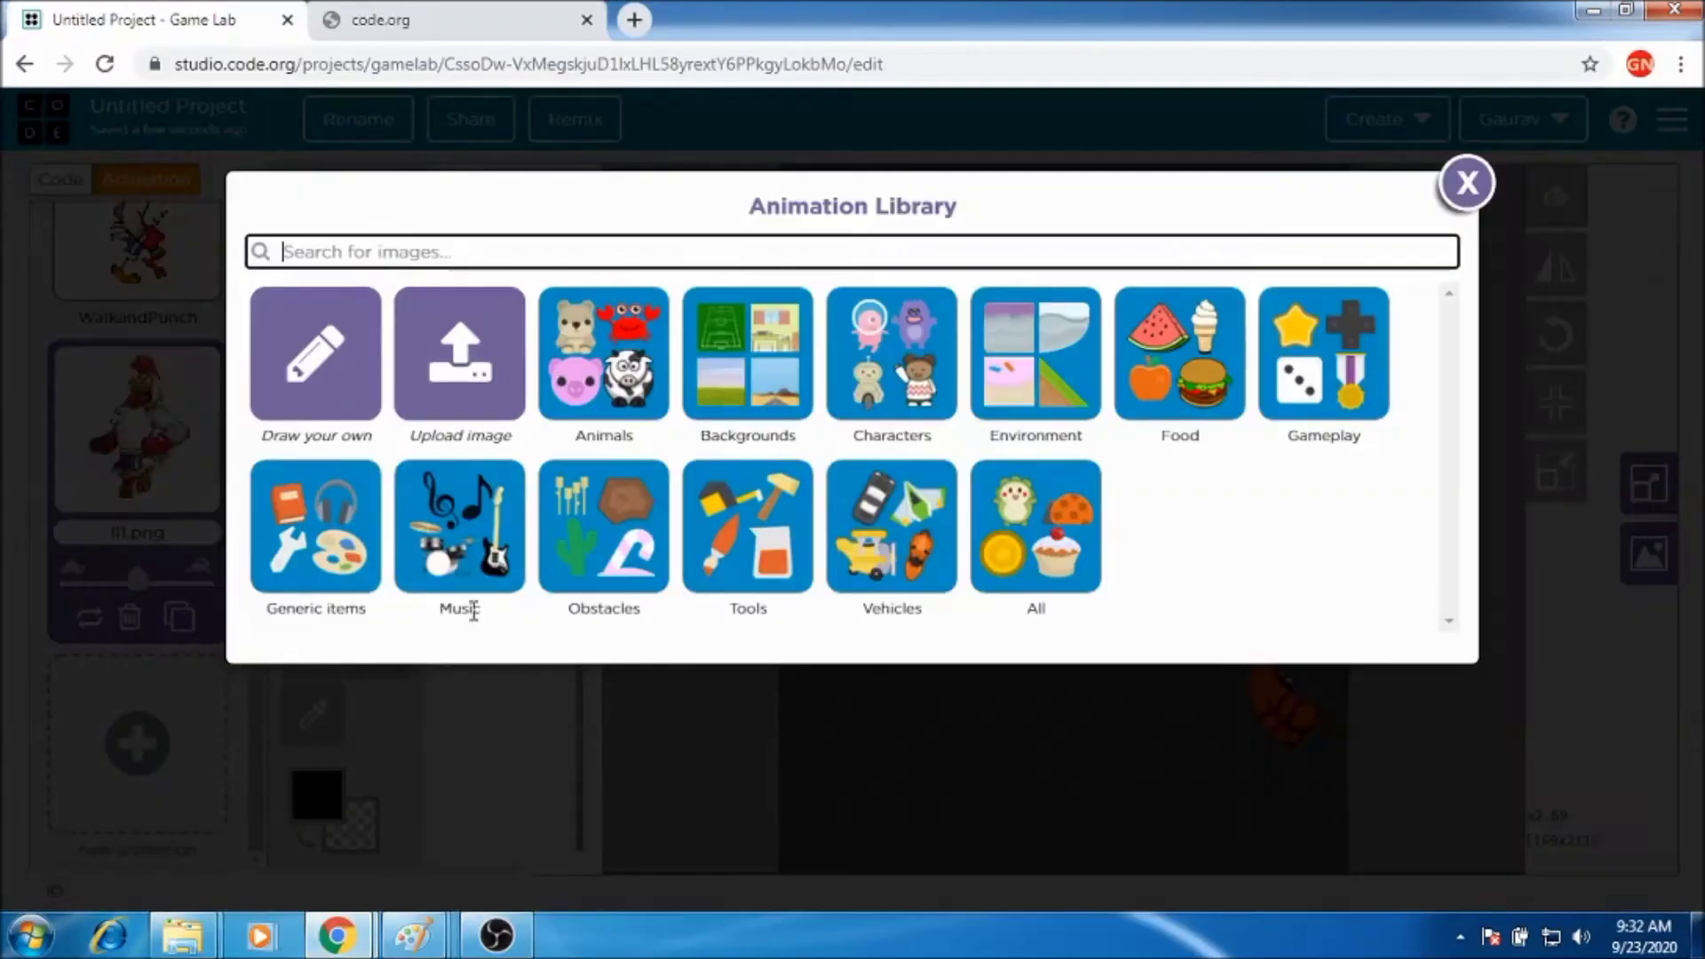
Upload the lying chicken as frame 4 in Game Lab and delete the white background above and in front of it.
click(461, 354)
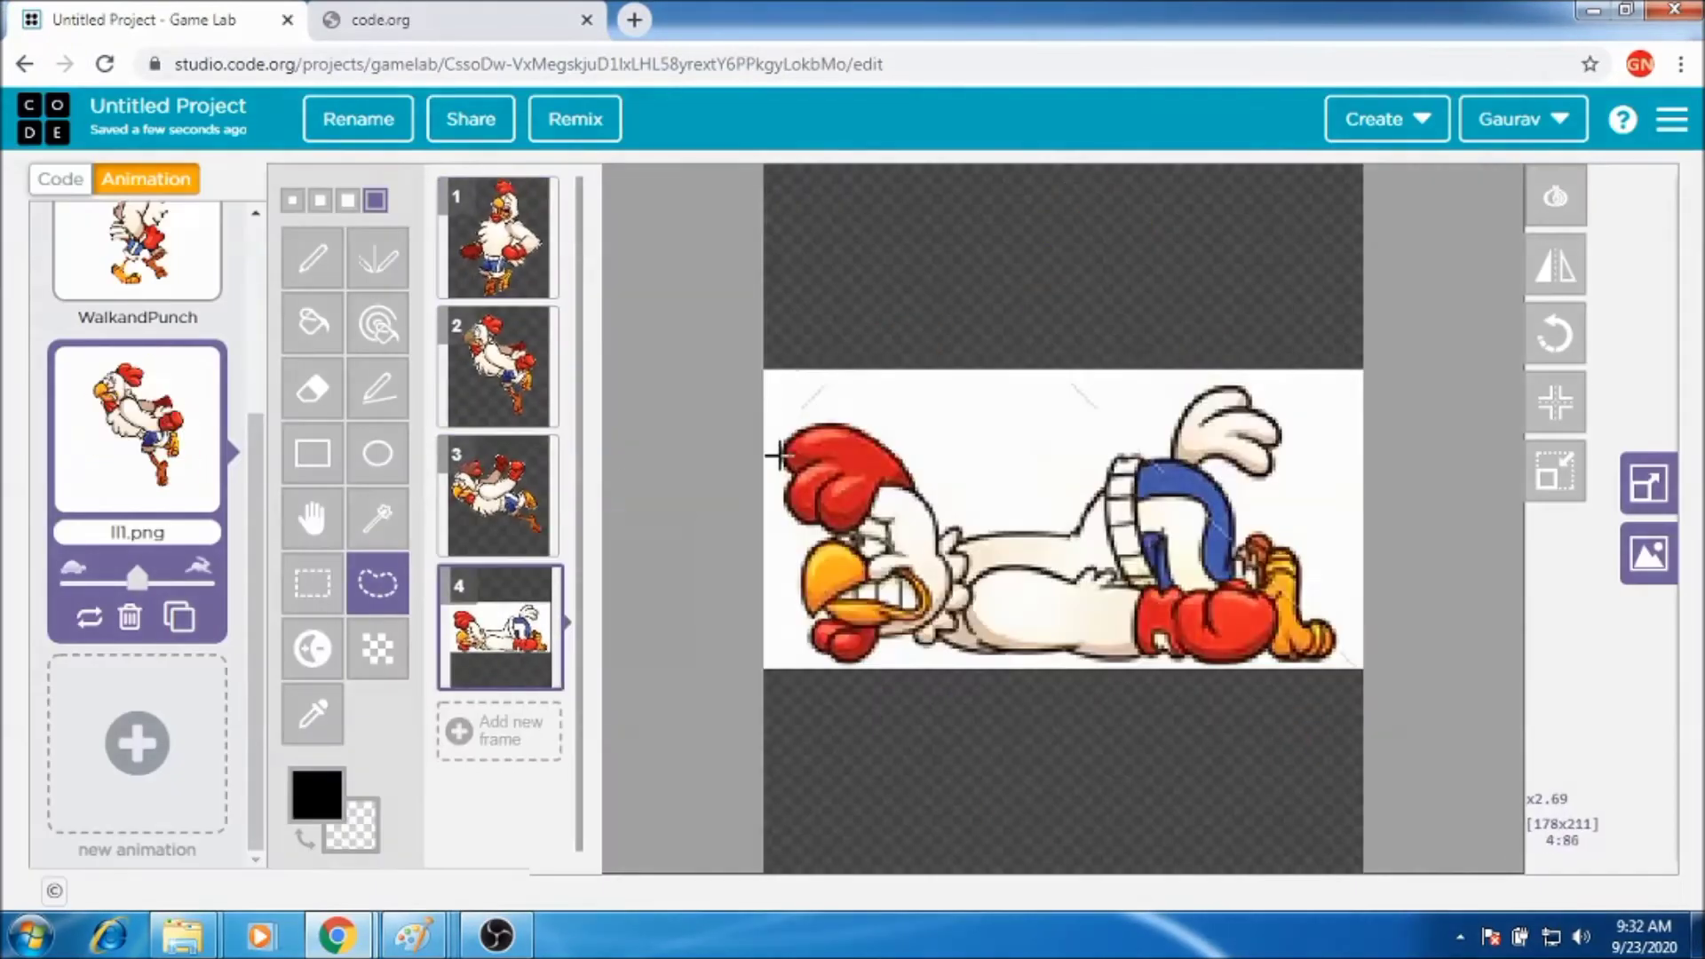
mouse_move(774, 455)
mouse_down()
mouse_move(1144, 455)
mouse_move(1261, 417)
mouse_move(1153, 370)
mouse_move(800, 435)
mouse_move(1047, 536)
mouse_move(1076, 529)
mouse_move(1158, 444)
mouse_move(1336, 488)
mouse_up()
key(Delete)
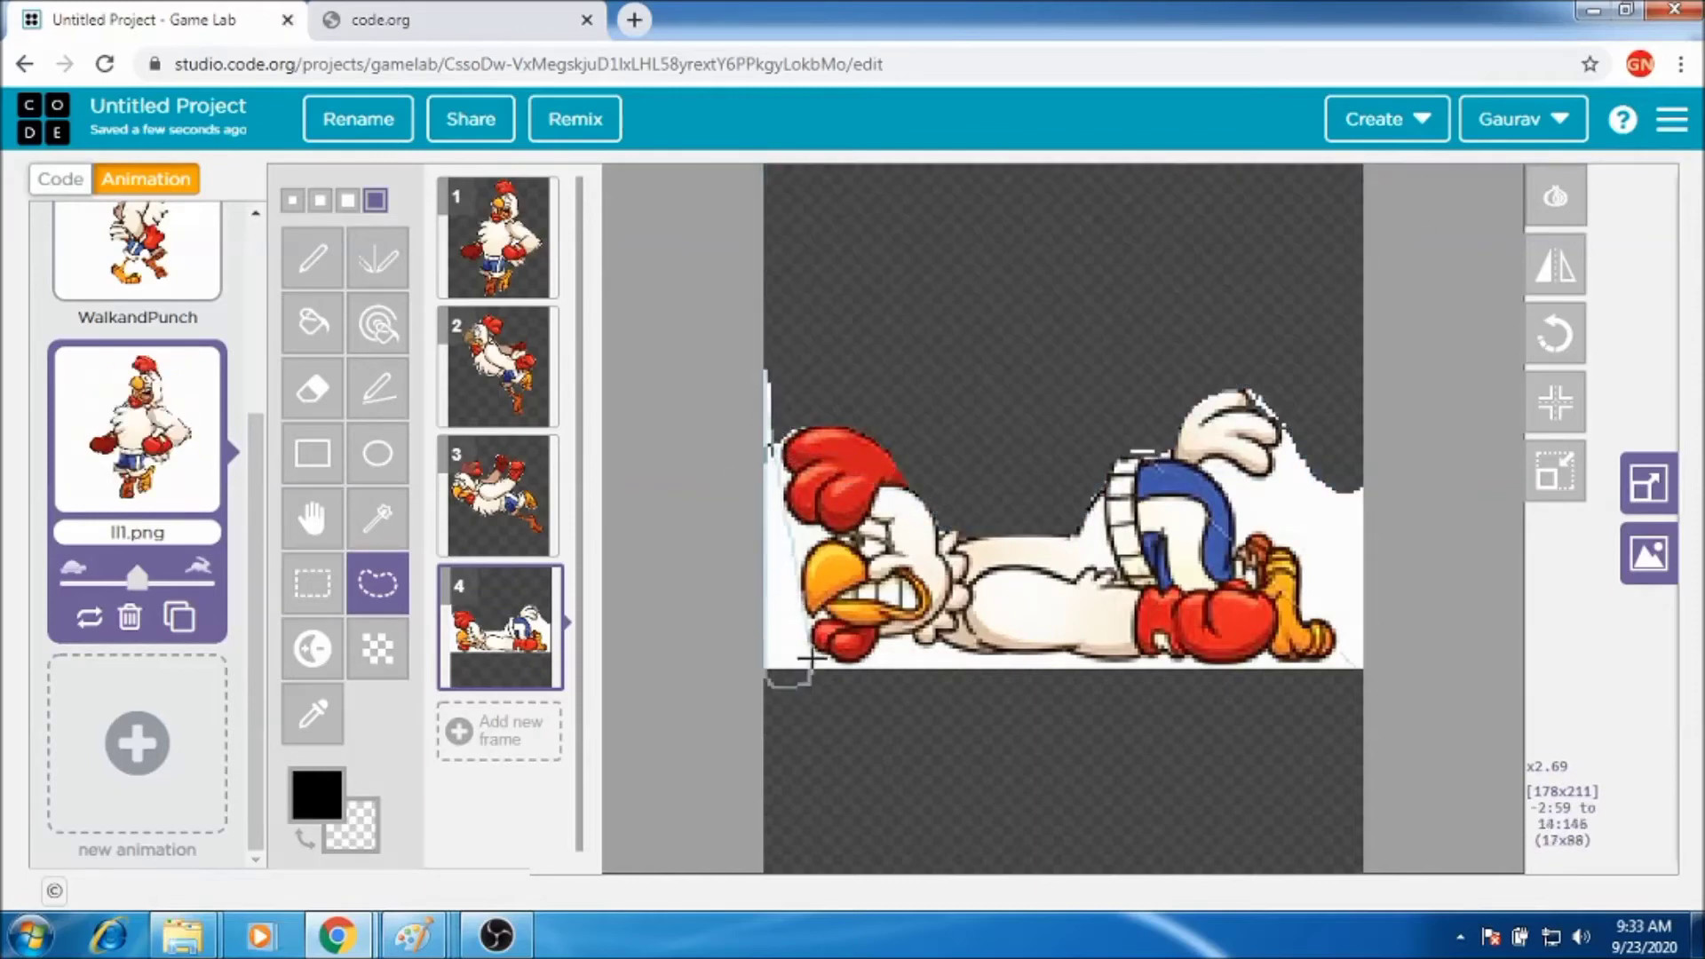
drag(784, 515, 754, 384)
mouse_move(766, 686)
mouse_down()
mouse_move(803, 570)
mouse_move(766, 347)
mouse_up()
key(Delete)
Delete the white background below and behind the lying chicken in frame 4, and name the animation Player1dead.
drag(815, 646, 814, 647)
drag(932, 648, 1359, 679)
key(Delete)
drag(1392, 776, 1386, 771)
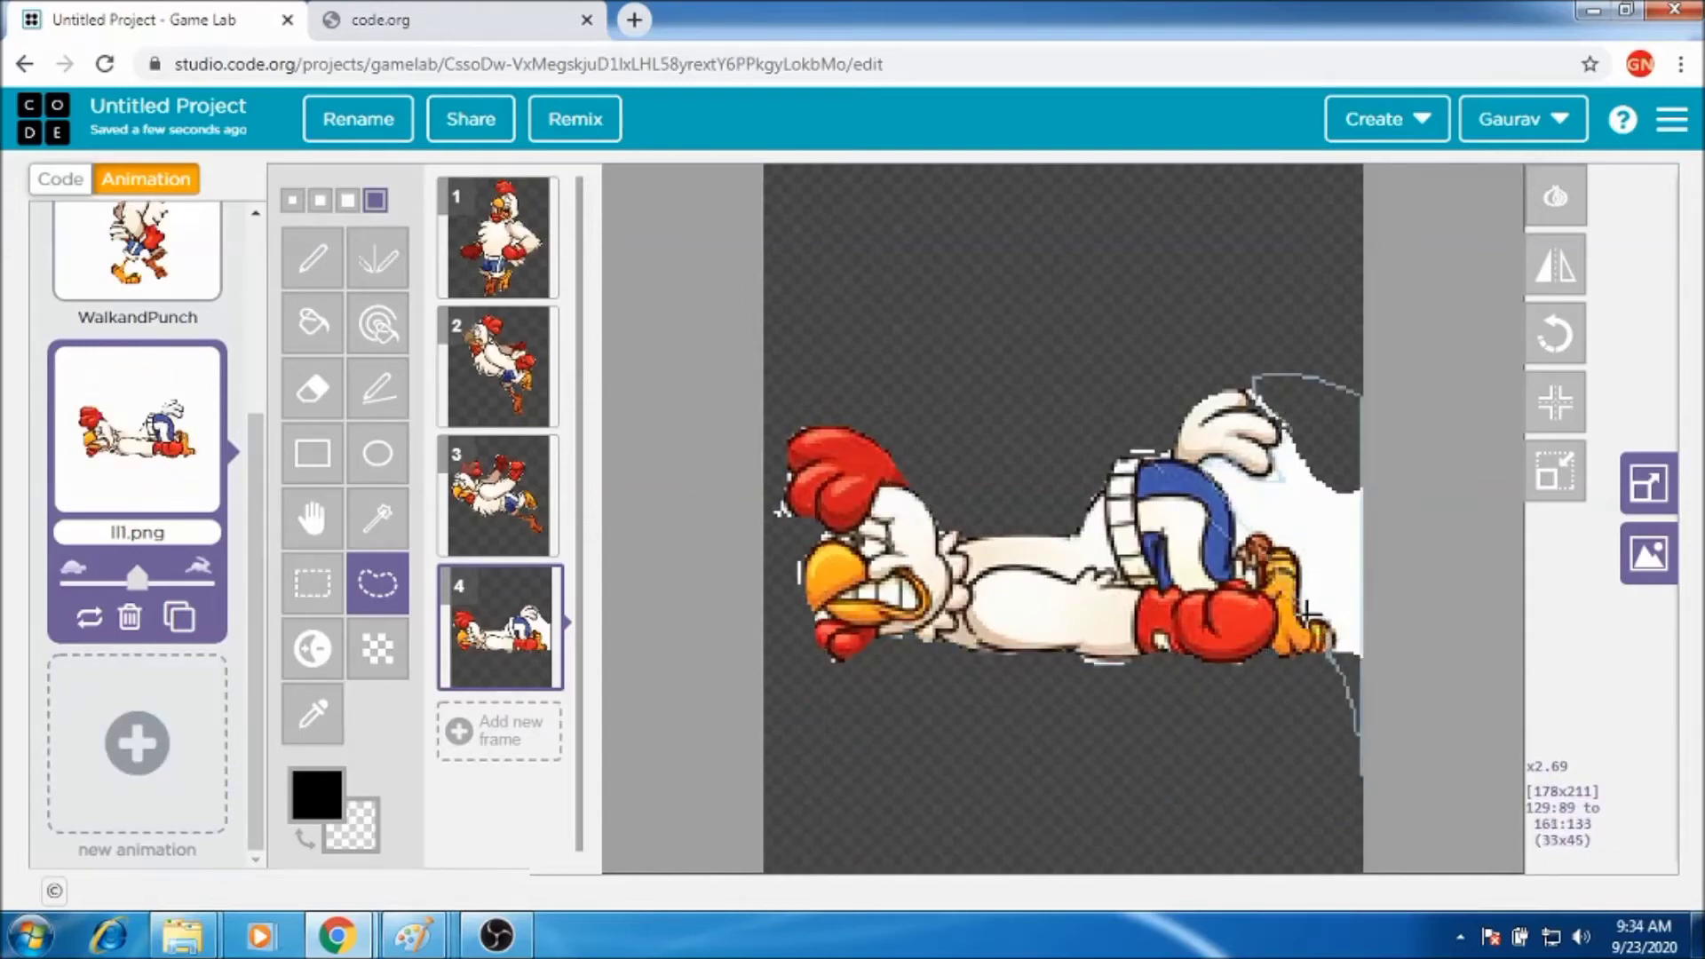
key(Delete)
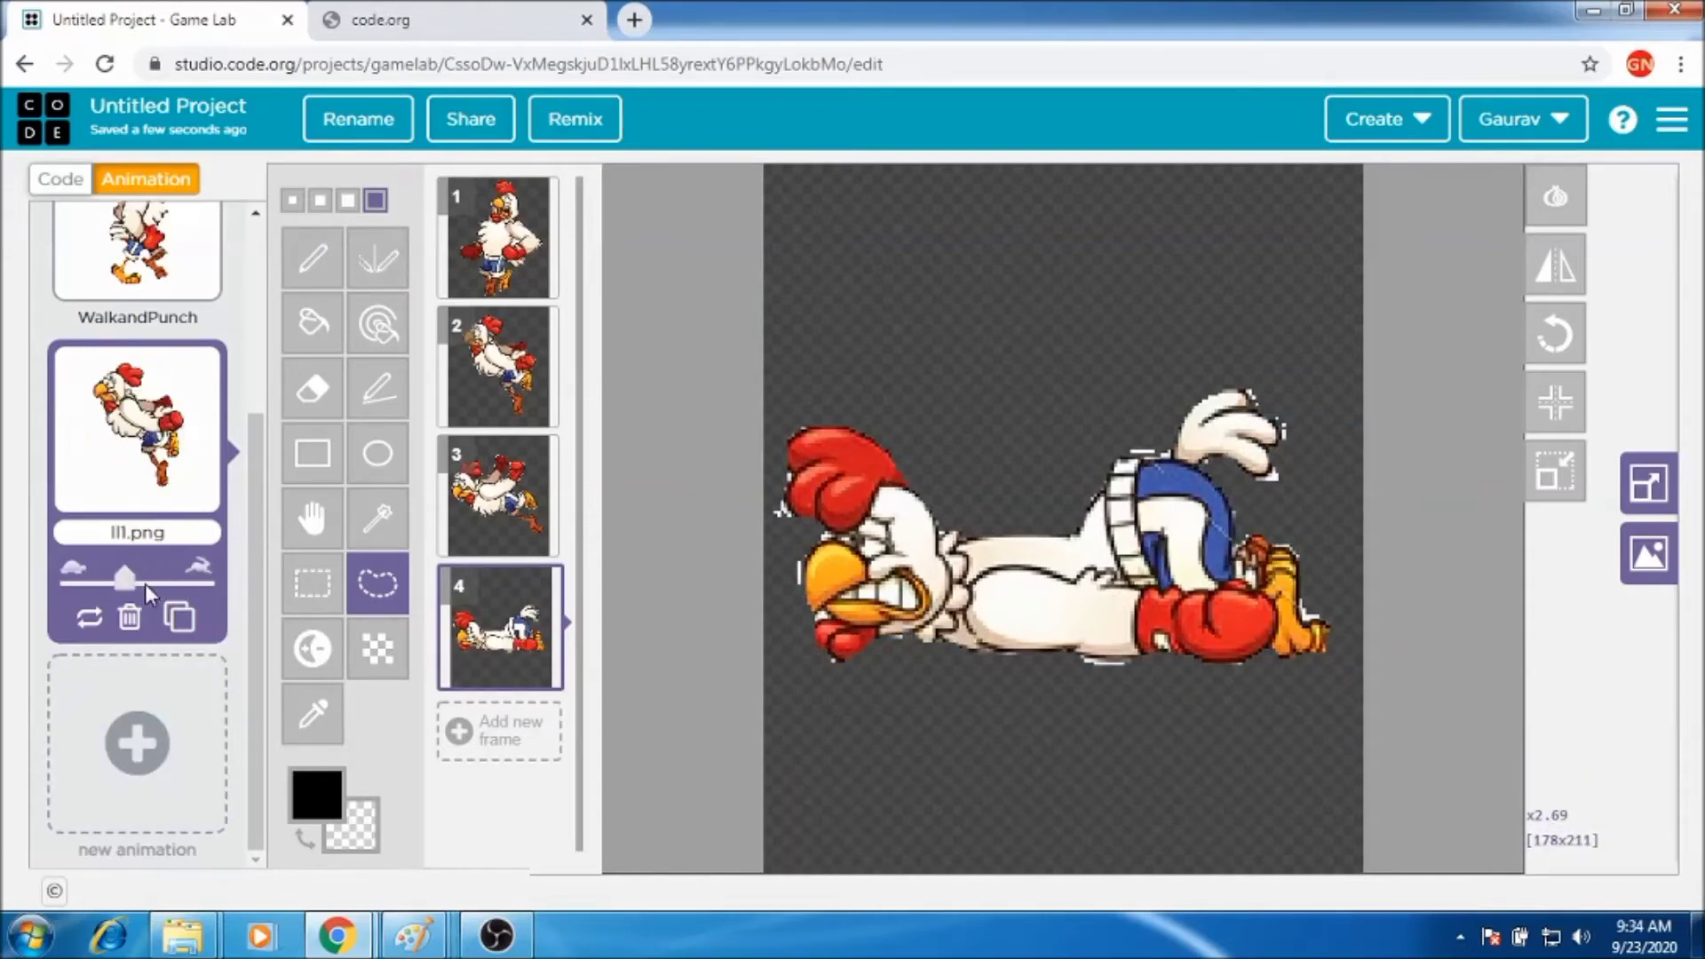
click(57, 179)
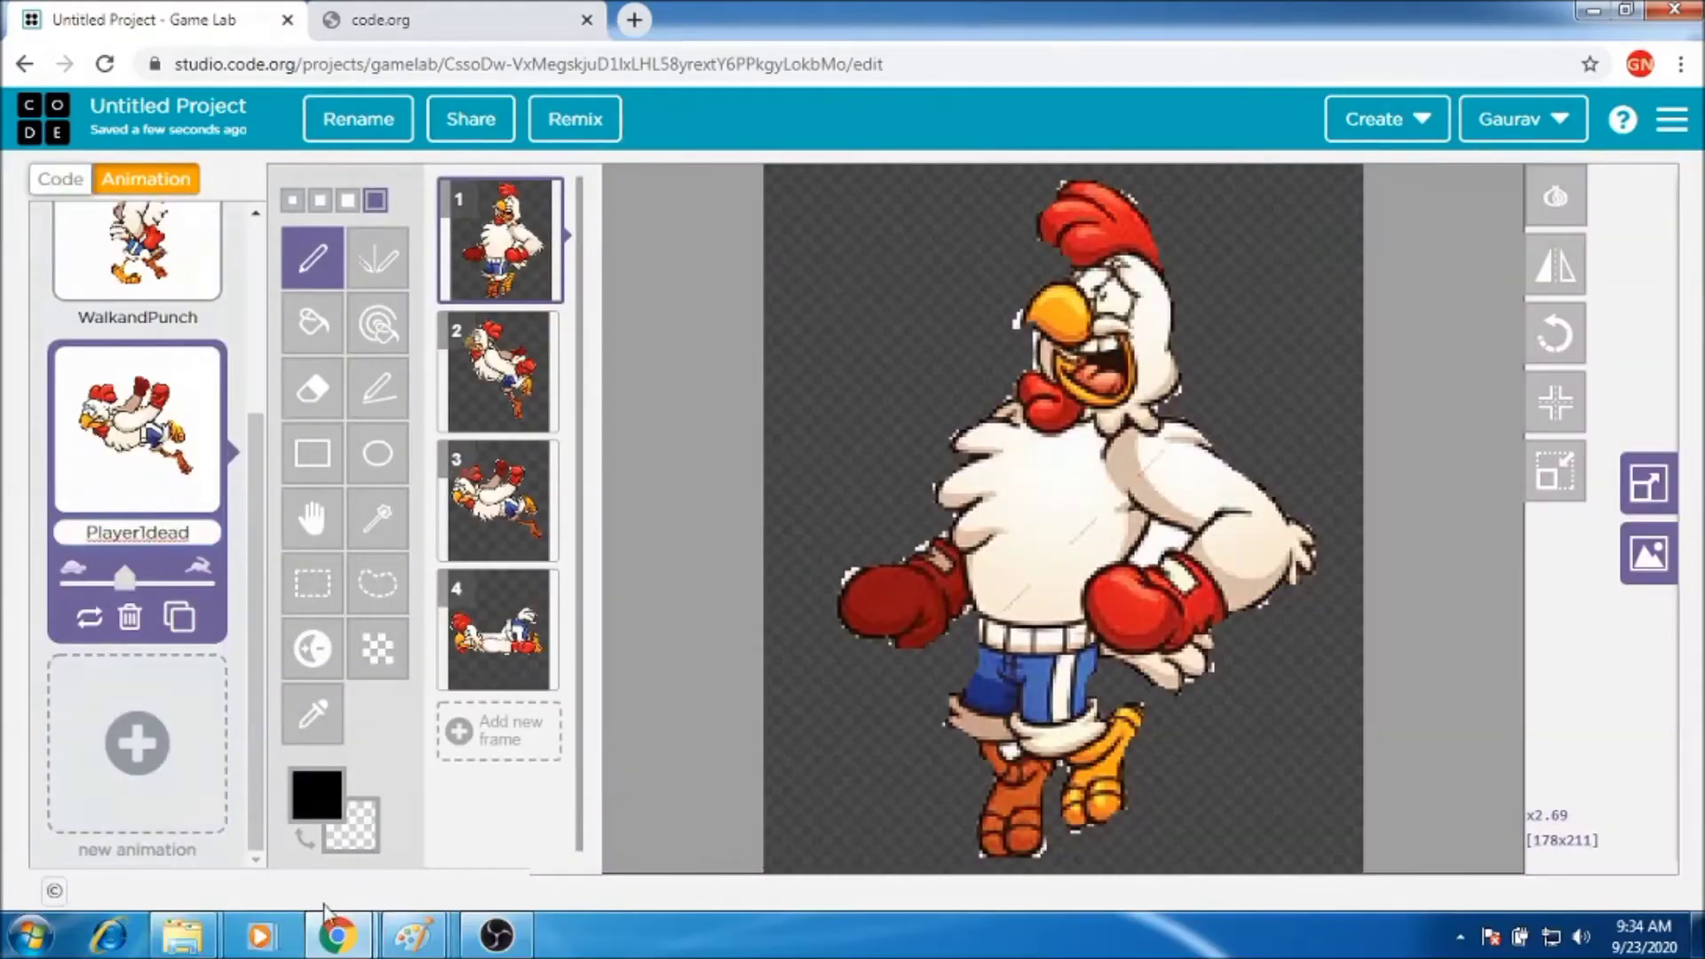
Switch to Paint and trim the l7 canvas to the standing fighter in red trousers.
click(414, 934)
scroll(423, 407, up, 1)
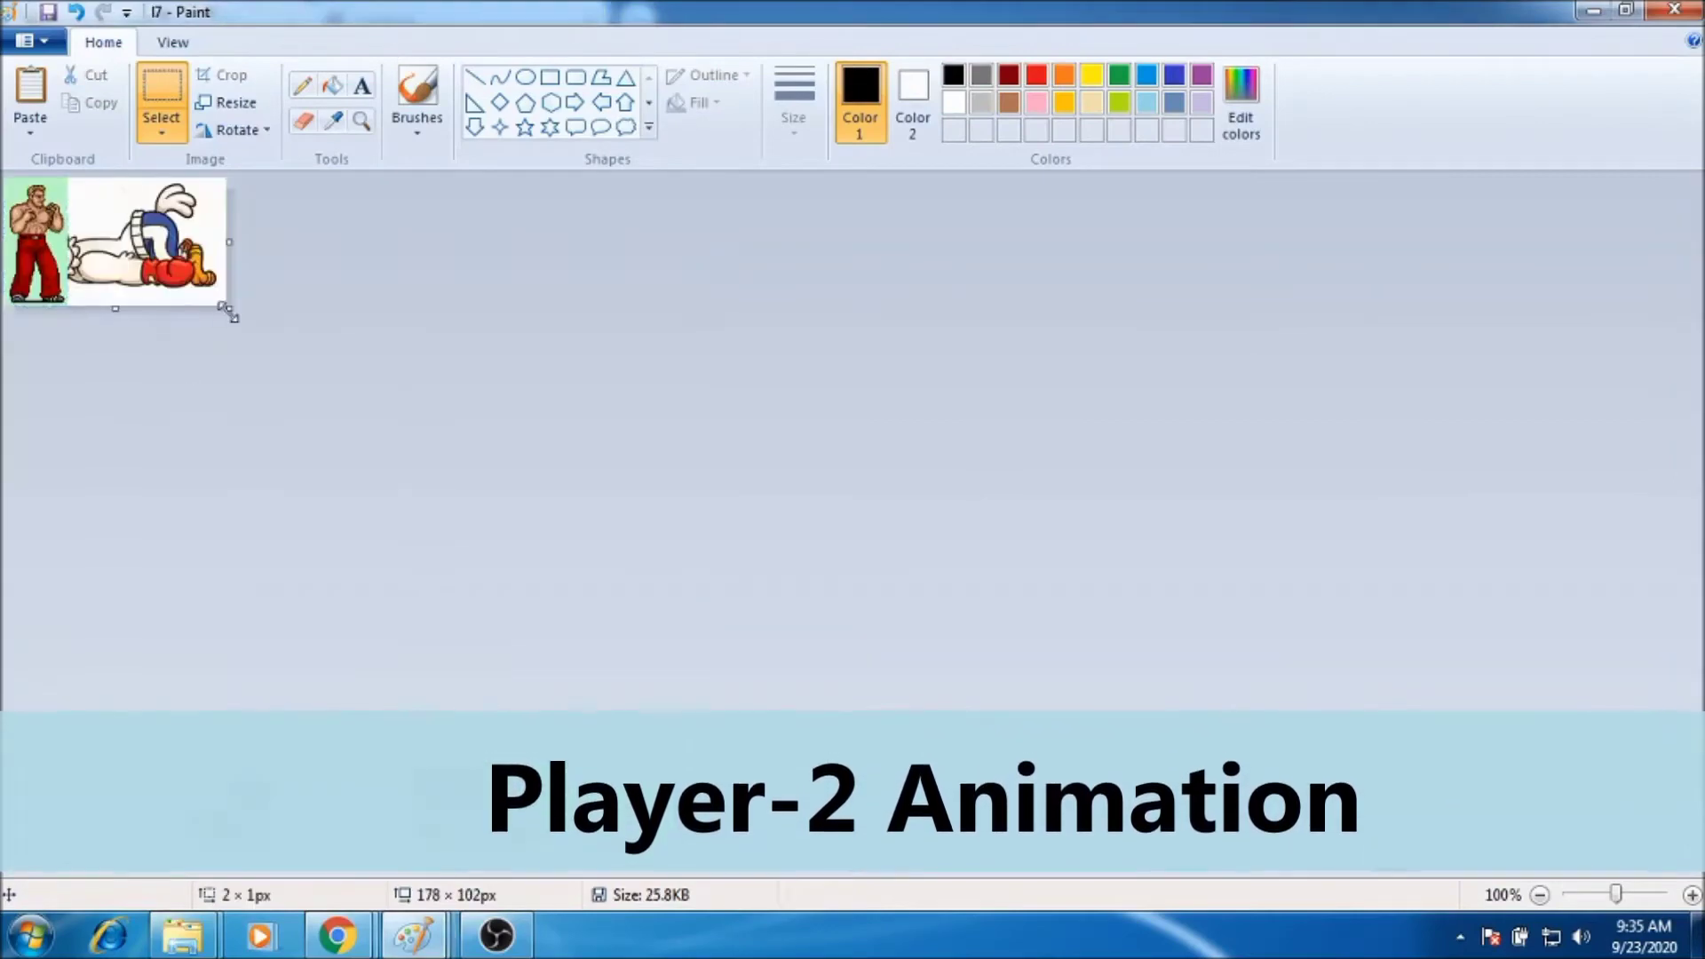
drag(229, 313, 69, 308)
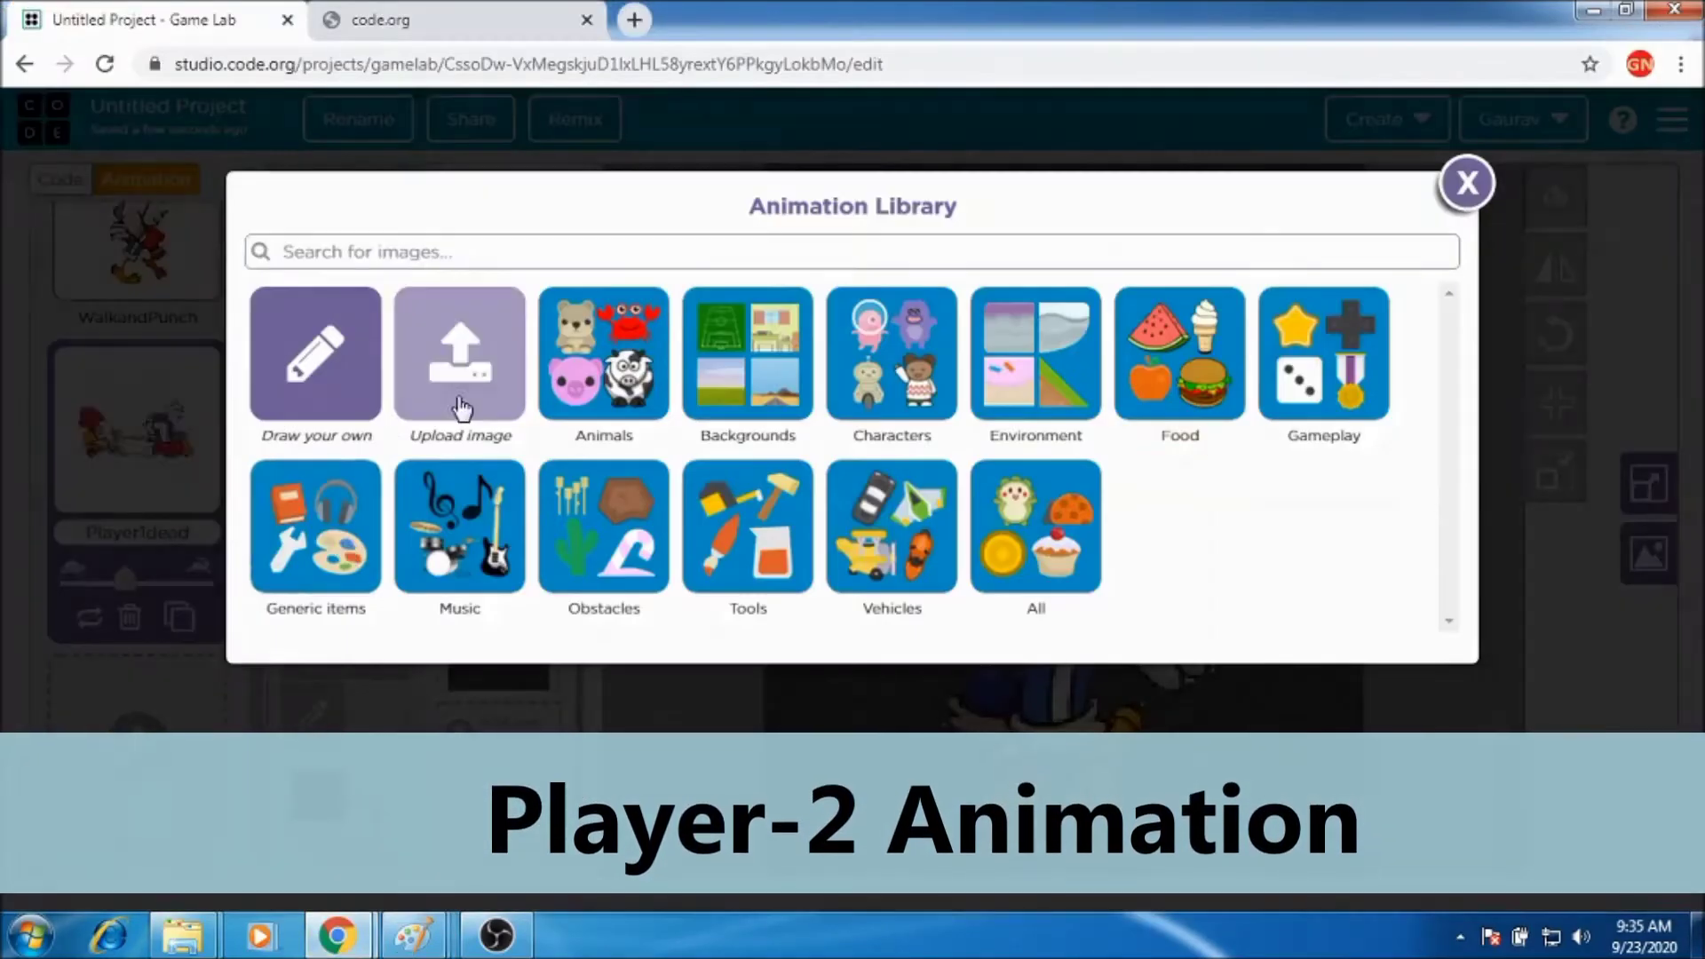
Upload l7 as a new animation in Game Lab and lasso away the green background behind the fighter's back.
click(460, 405)
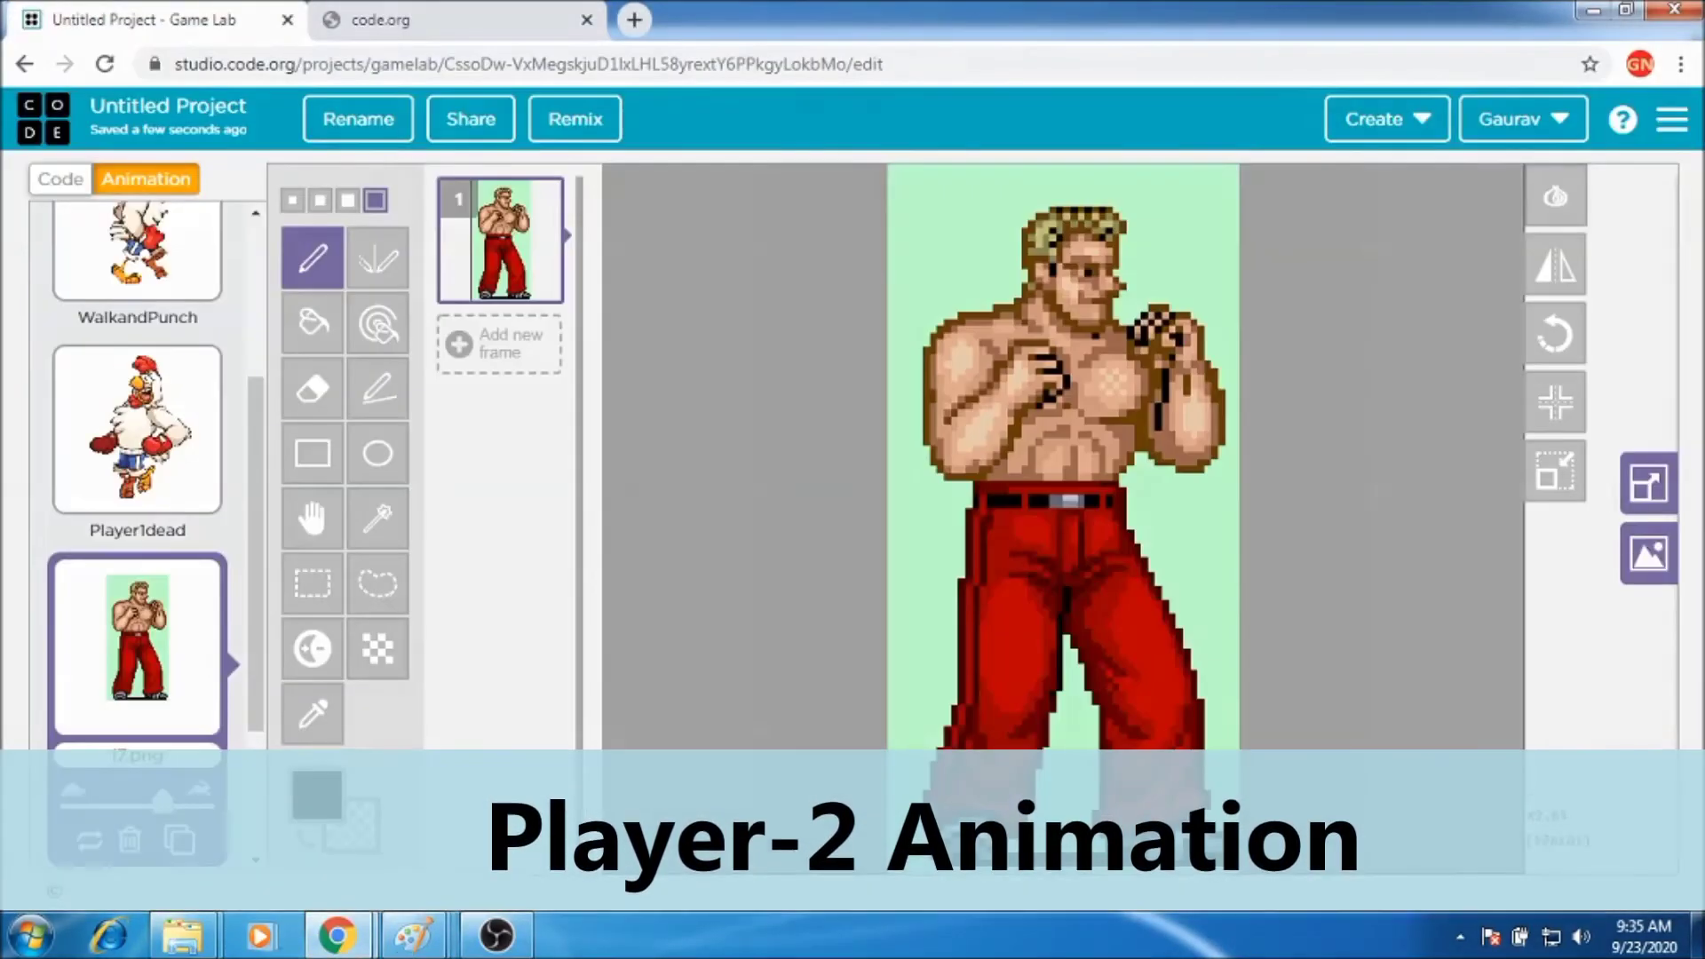
click(377, 583)
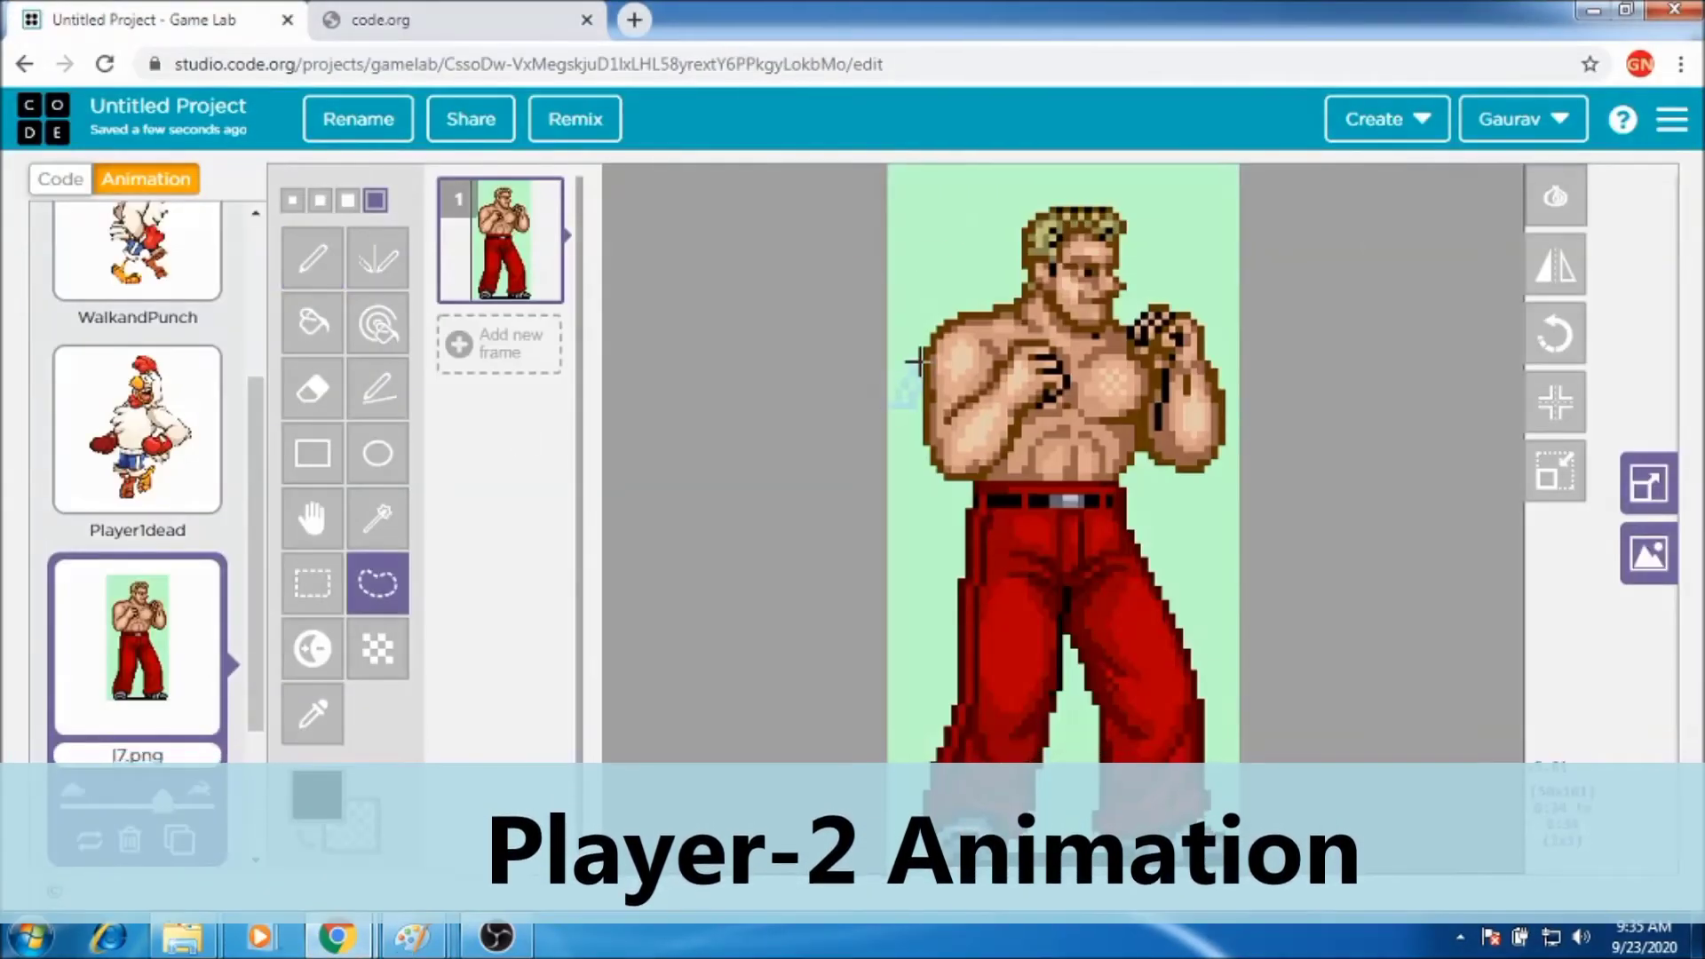
drag(1059, 195, 1033, 401)
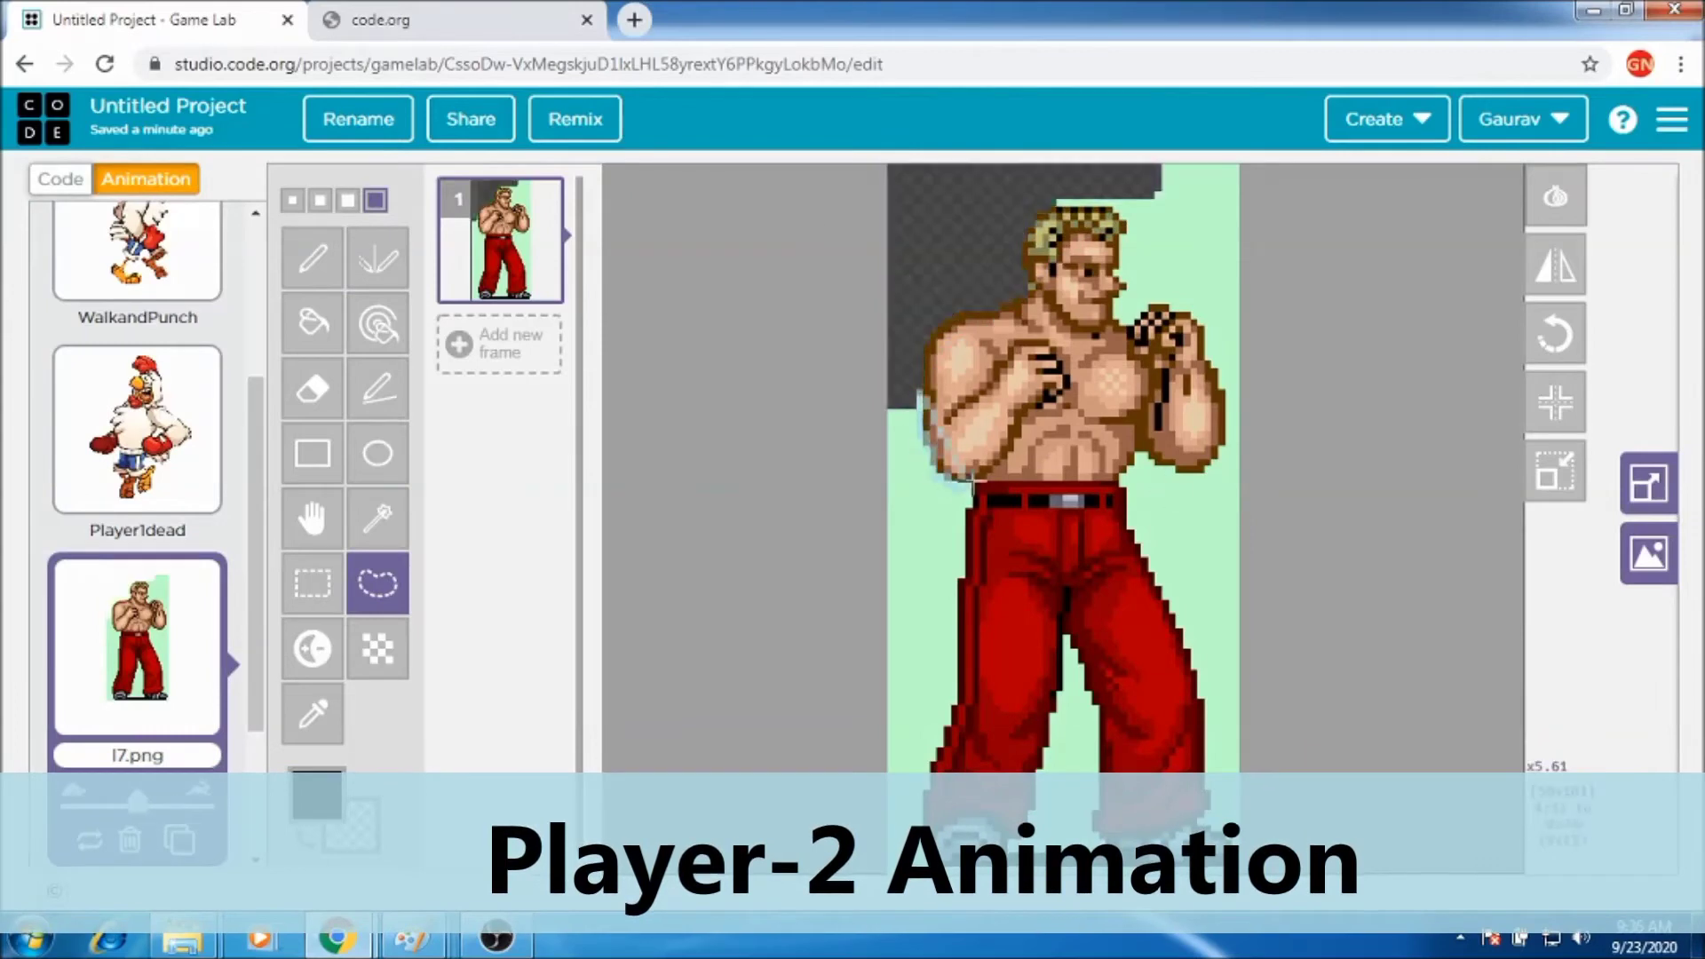
drag(917, 808, 791, 135)
key(Delete)
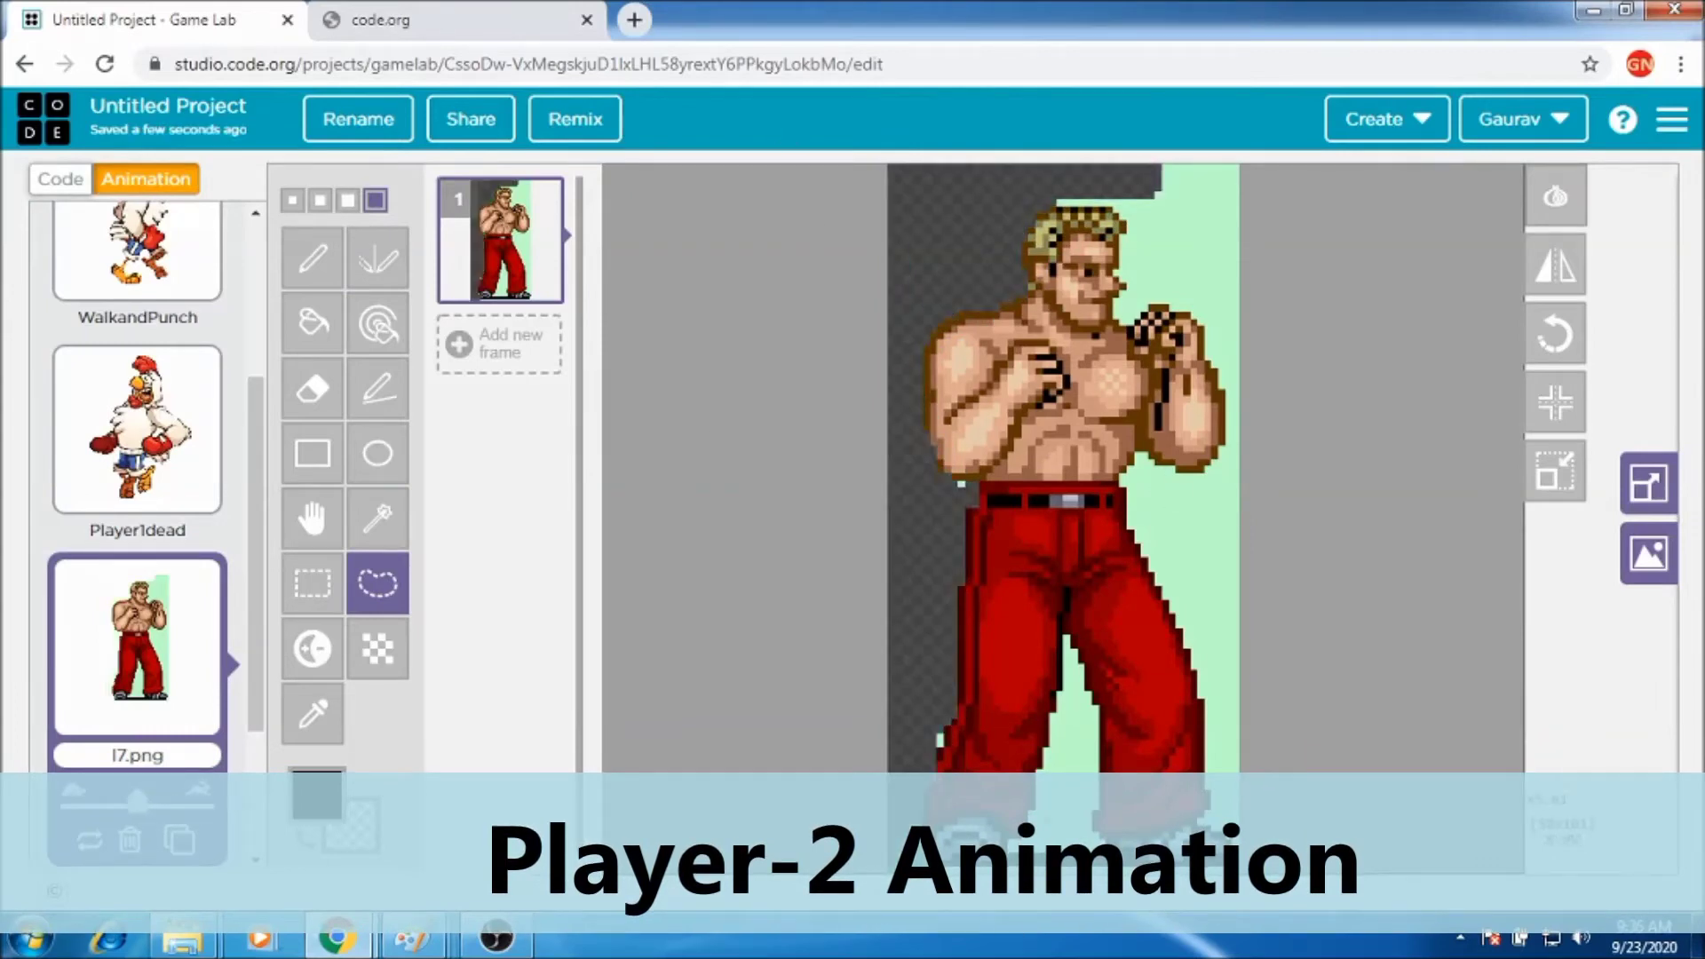
Delete the green background between the fighter's legs and in front of him in the first frame.
mouse_move(1032, 818)
mouse_down()
mouse_move(1058, 697)
mouse_move(1083, 700)
mouse_move(1078, 900)
mouse_move(1031, 893)
mouse_up()
key(Delete)
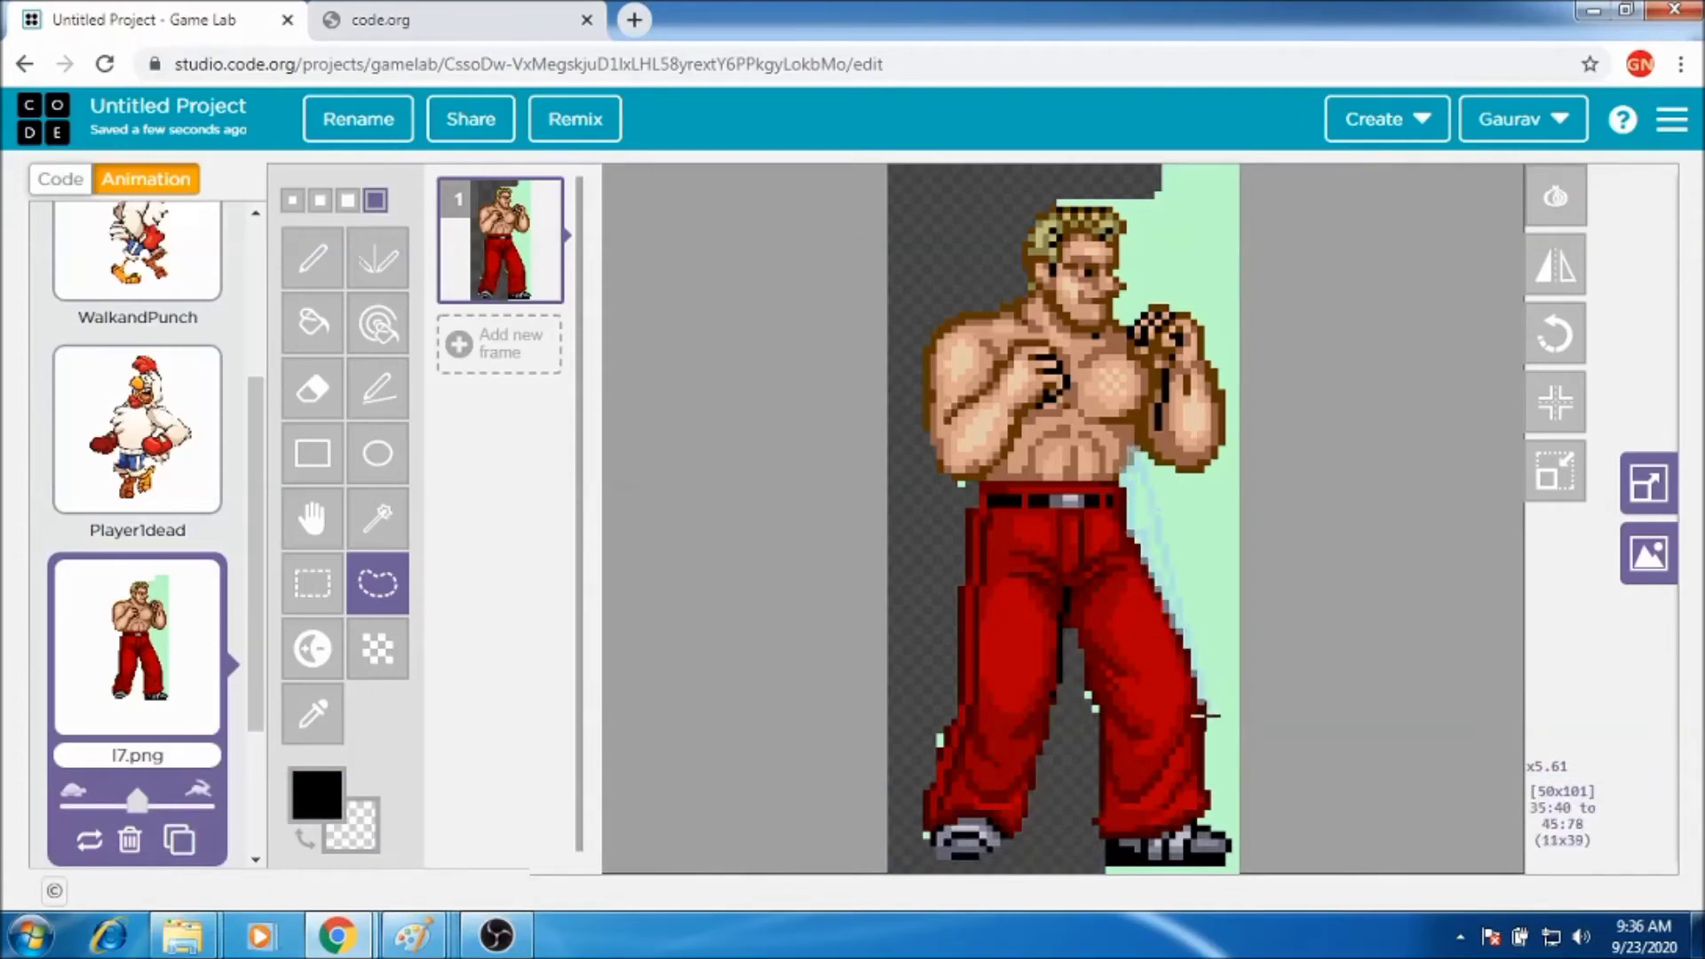
drag(1207, 355, 1235, 857)
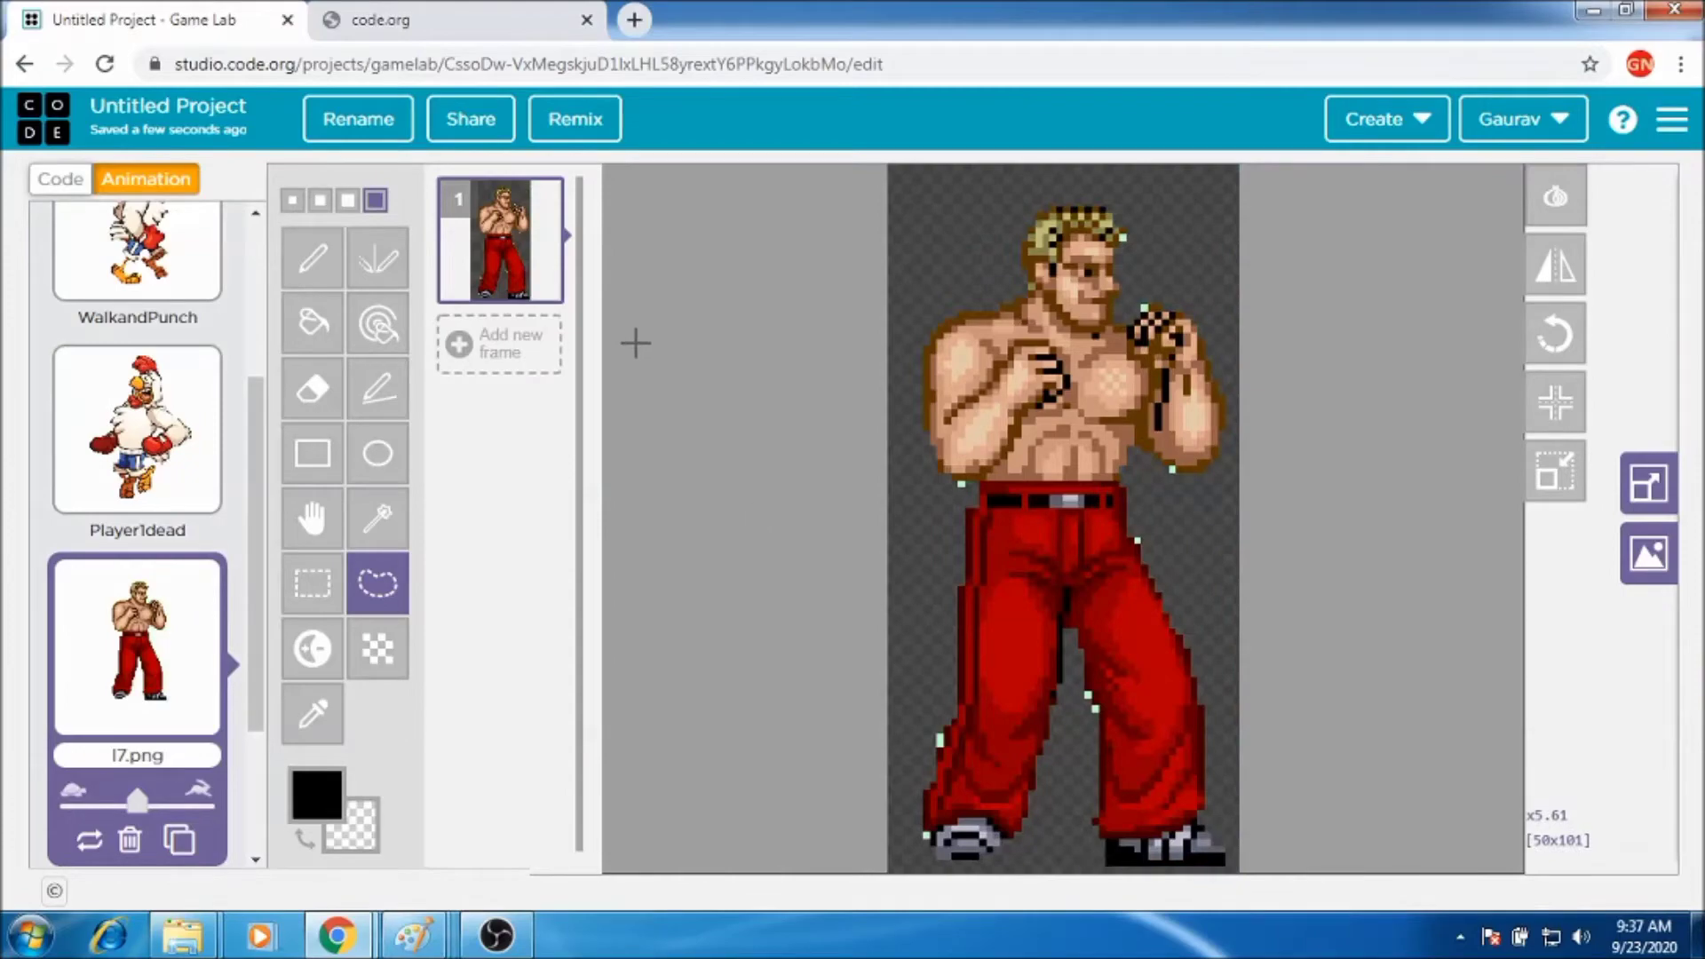
Flip the fighter in the first frame of the l7 animation horizontally in Game Lab.
key(alt+Tab)
key(alt+Tab)
click(1553, 266)
Cut the second fighter pose from the sprite sheet in Paint and place it in the other open picture.
key(alt+Tab)
drag(150, 184, 214, 309)
key(ctrl+x)
click(414, 936)
click(621, 808)
Mirror the second fighter pose horizontally and save it as a new picture.
click(233, 130)
click(271, 270)
click(34, 41)
click(88, 233)
click(622, 586)
Add the mirrored second pose as frame 2 in Game Lab and delete the green background in front of the fighter.
click(338, 935)
click(200, 809)
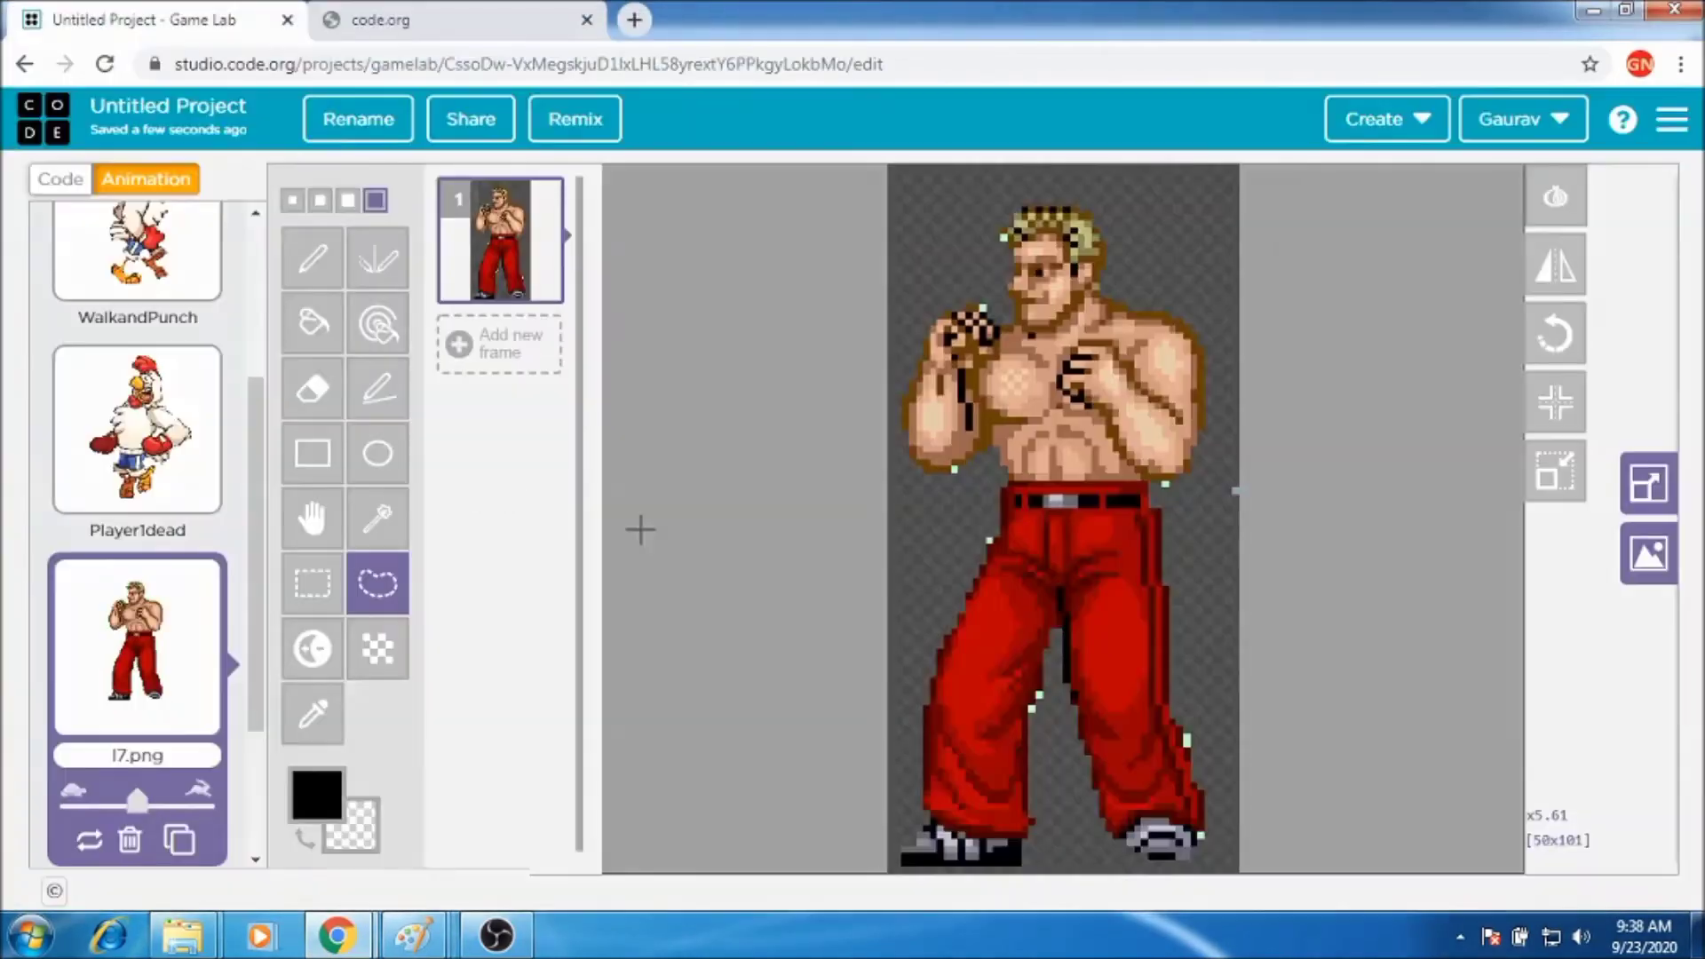
drag(991, 251, 884, 167)
key(Delete)
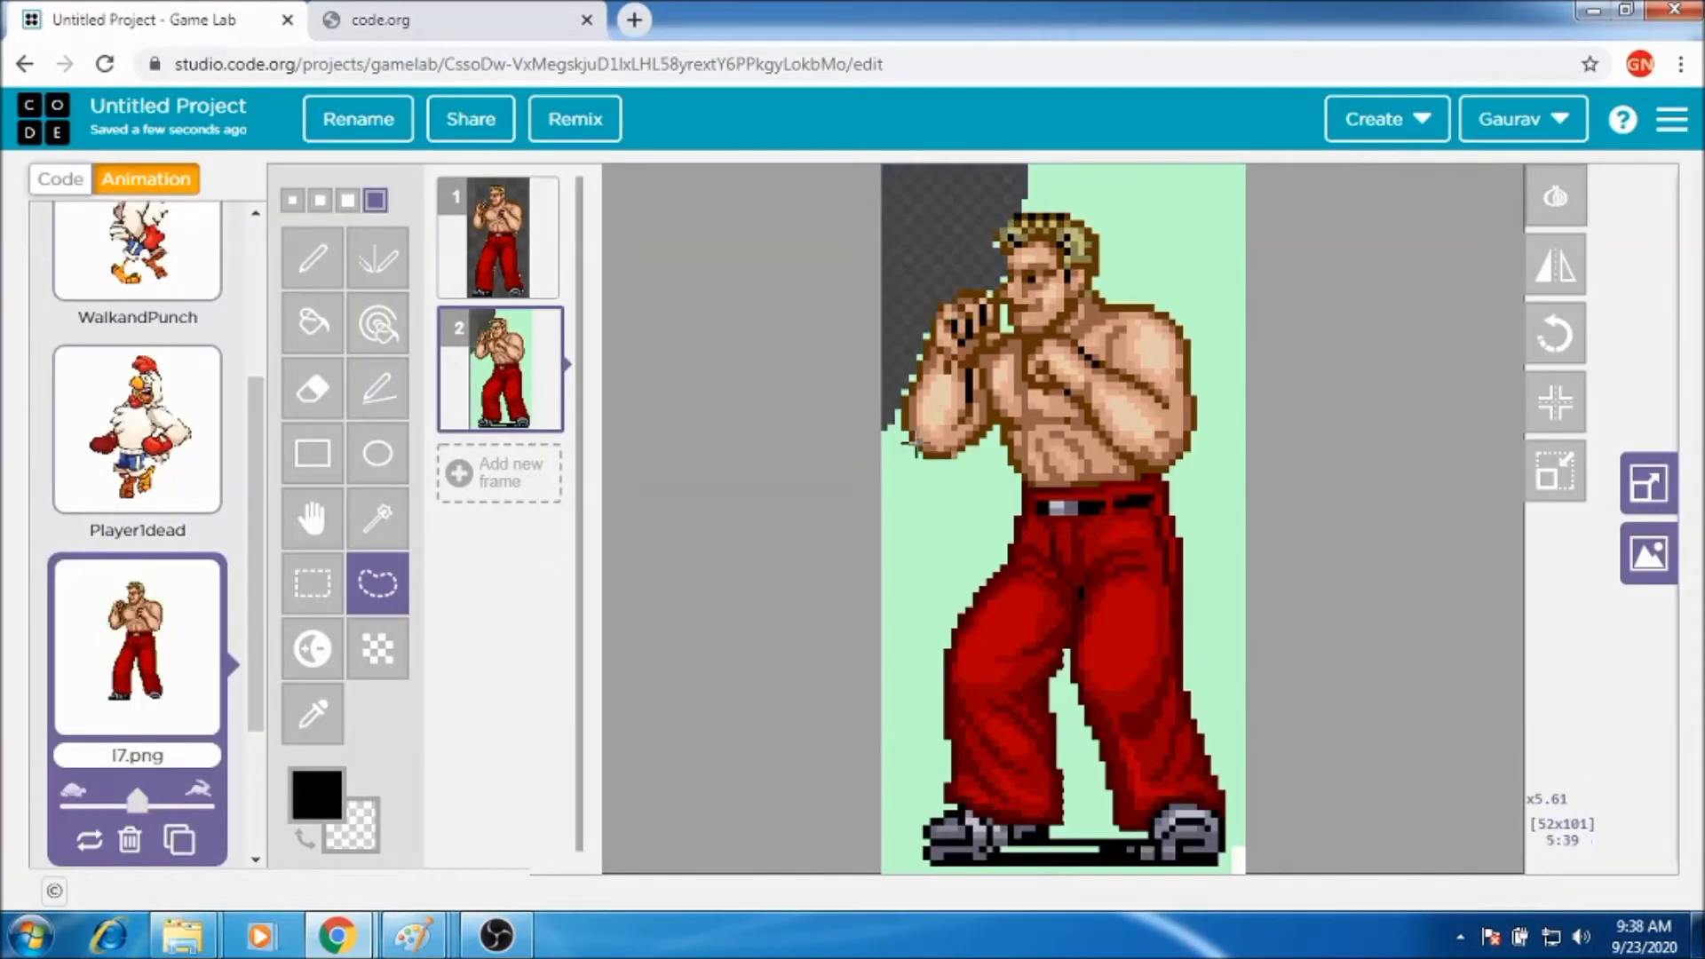
key(Delete)
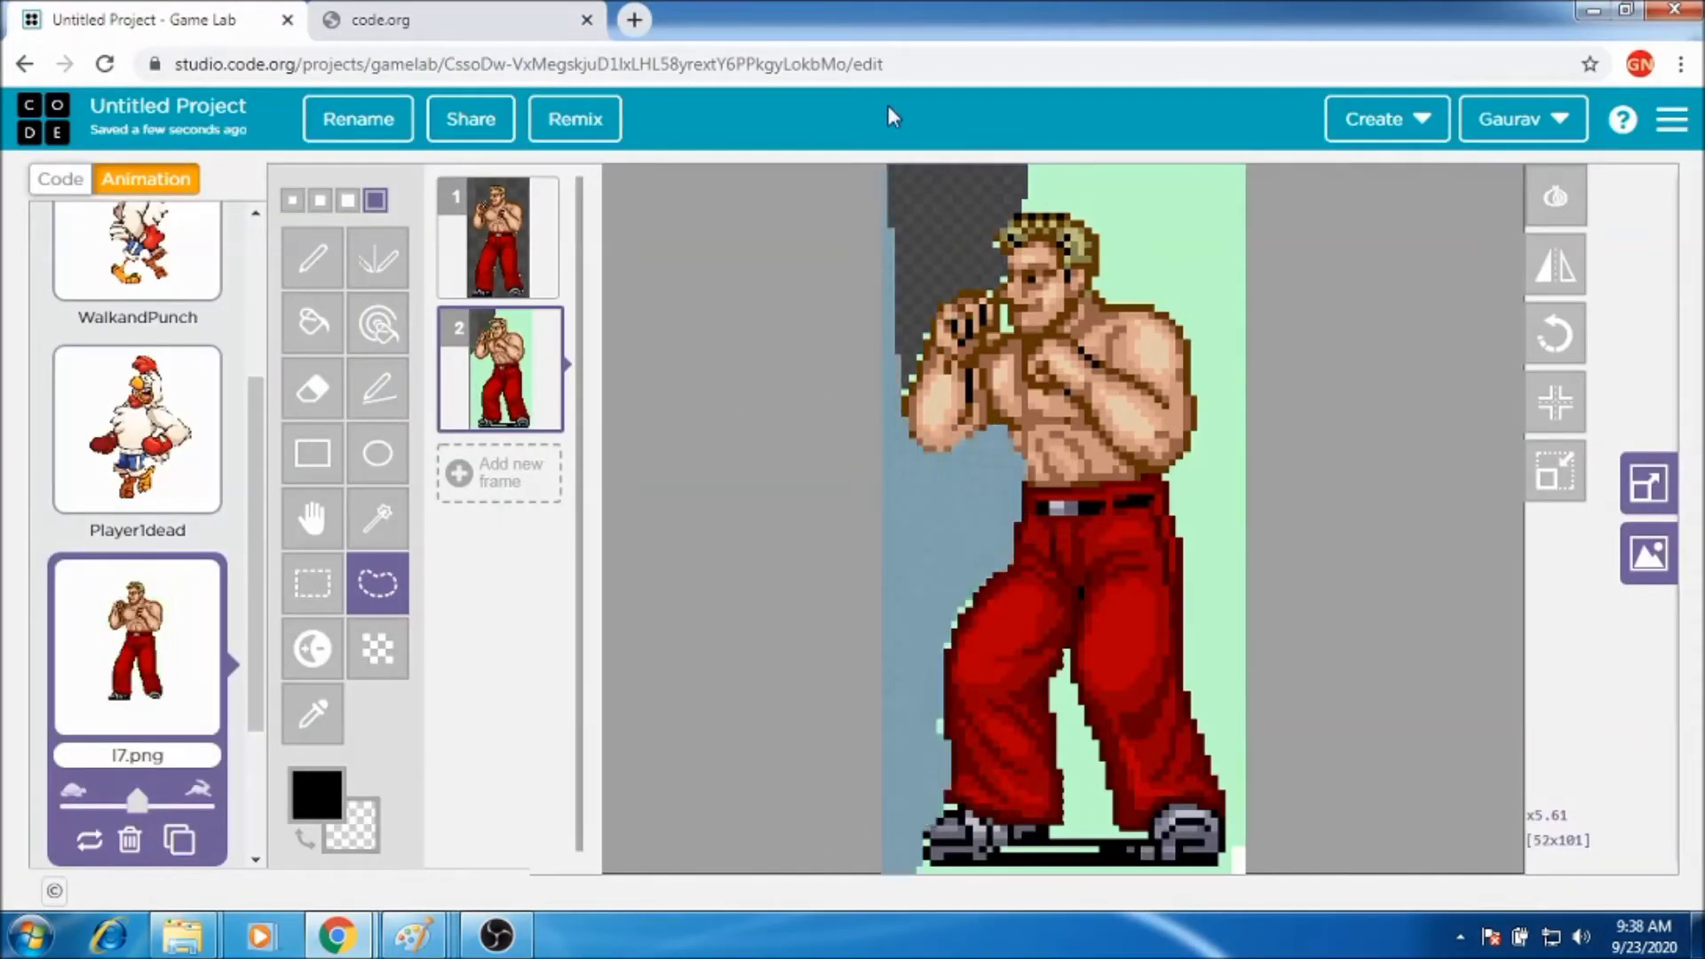
Delete the green background above the fighter's head and behind his back and leg in frame 2.
mouse_move(1141, 300)
mouse_down()
mouse_move(1239, 546)
mouse_move(893, 9)
mouse_up()
key(Delete)
mouse_move(1159, 479)
mouse_down()
mouse_move(1181, 675)
mouse_move(1172, 509)
mouse_up()
drag(1201, 730, 1450, 355)
key(Delete)
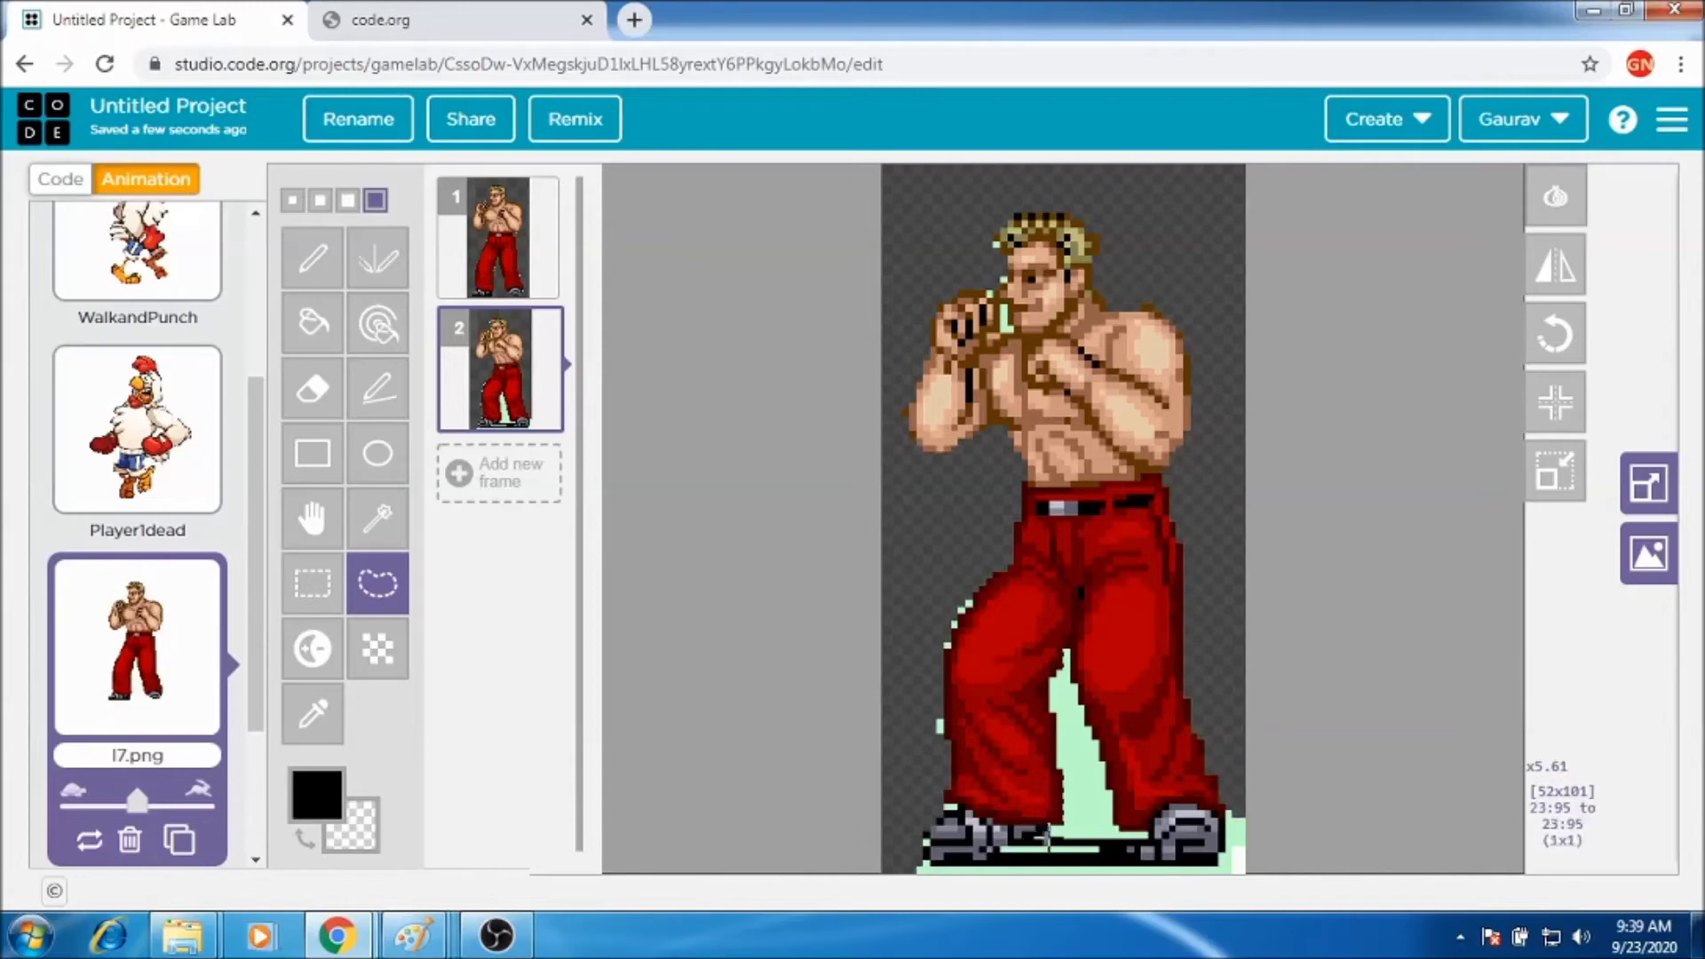
Delete the green background between the fighter's legs and around the rear shoe in frame 2.
drag(1021, 831, 1118, 751)
key(Delete)
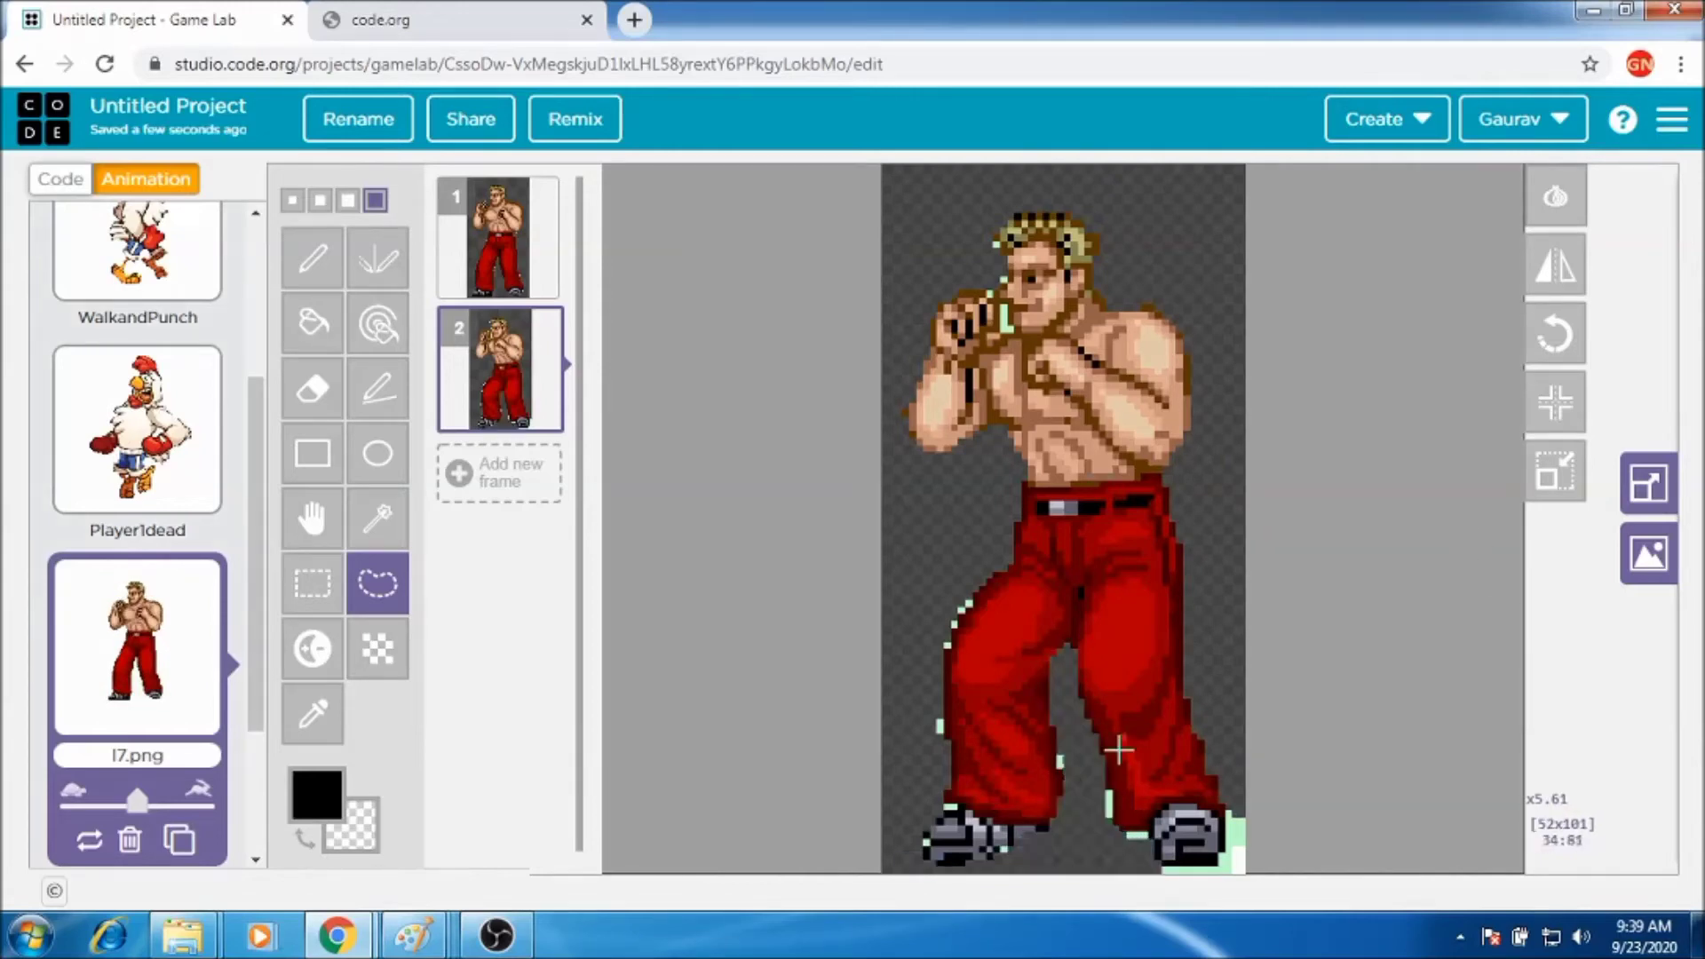
drag(1230, 839, 981, 799)
key(Delete)
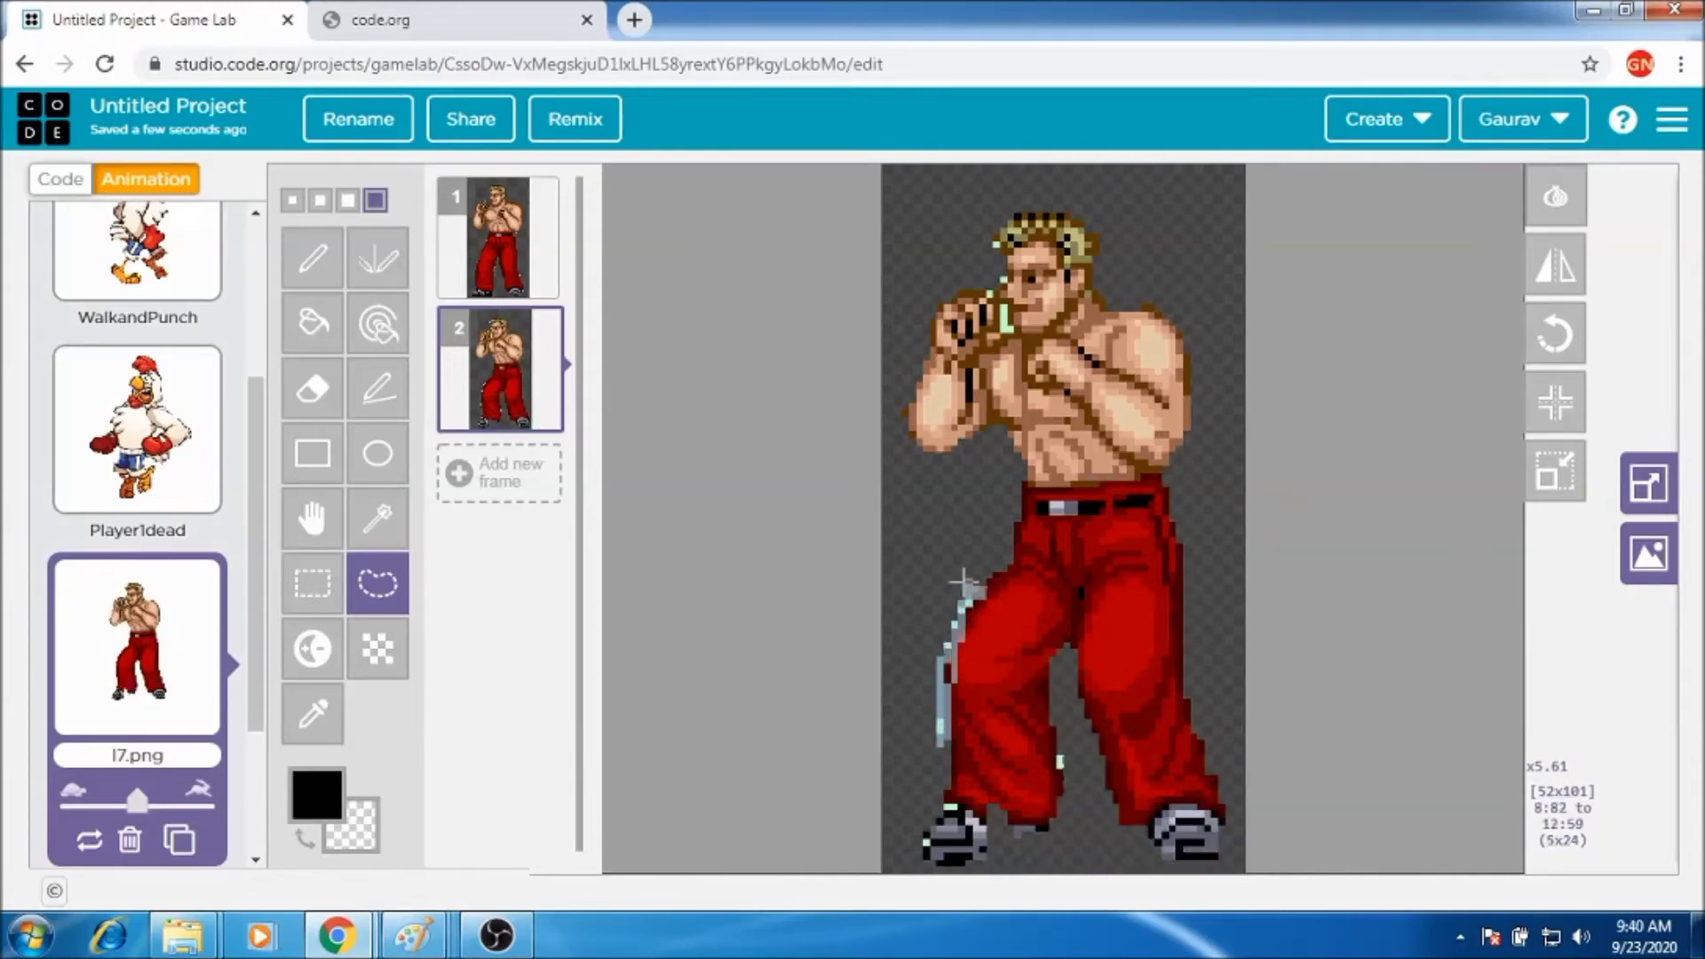
Switch to Paint, cut the bent-arm punch pose from the sprite sheet's first row and mirror it horizontally in its own picture.
key(alt+Tab)
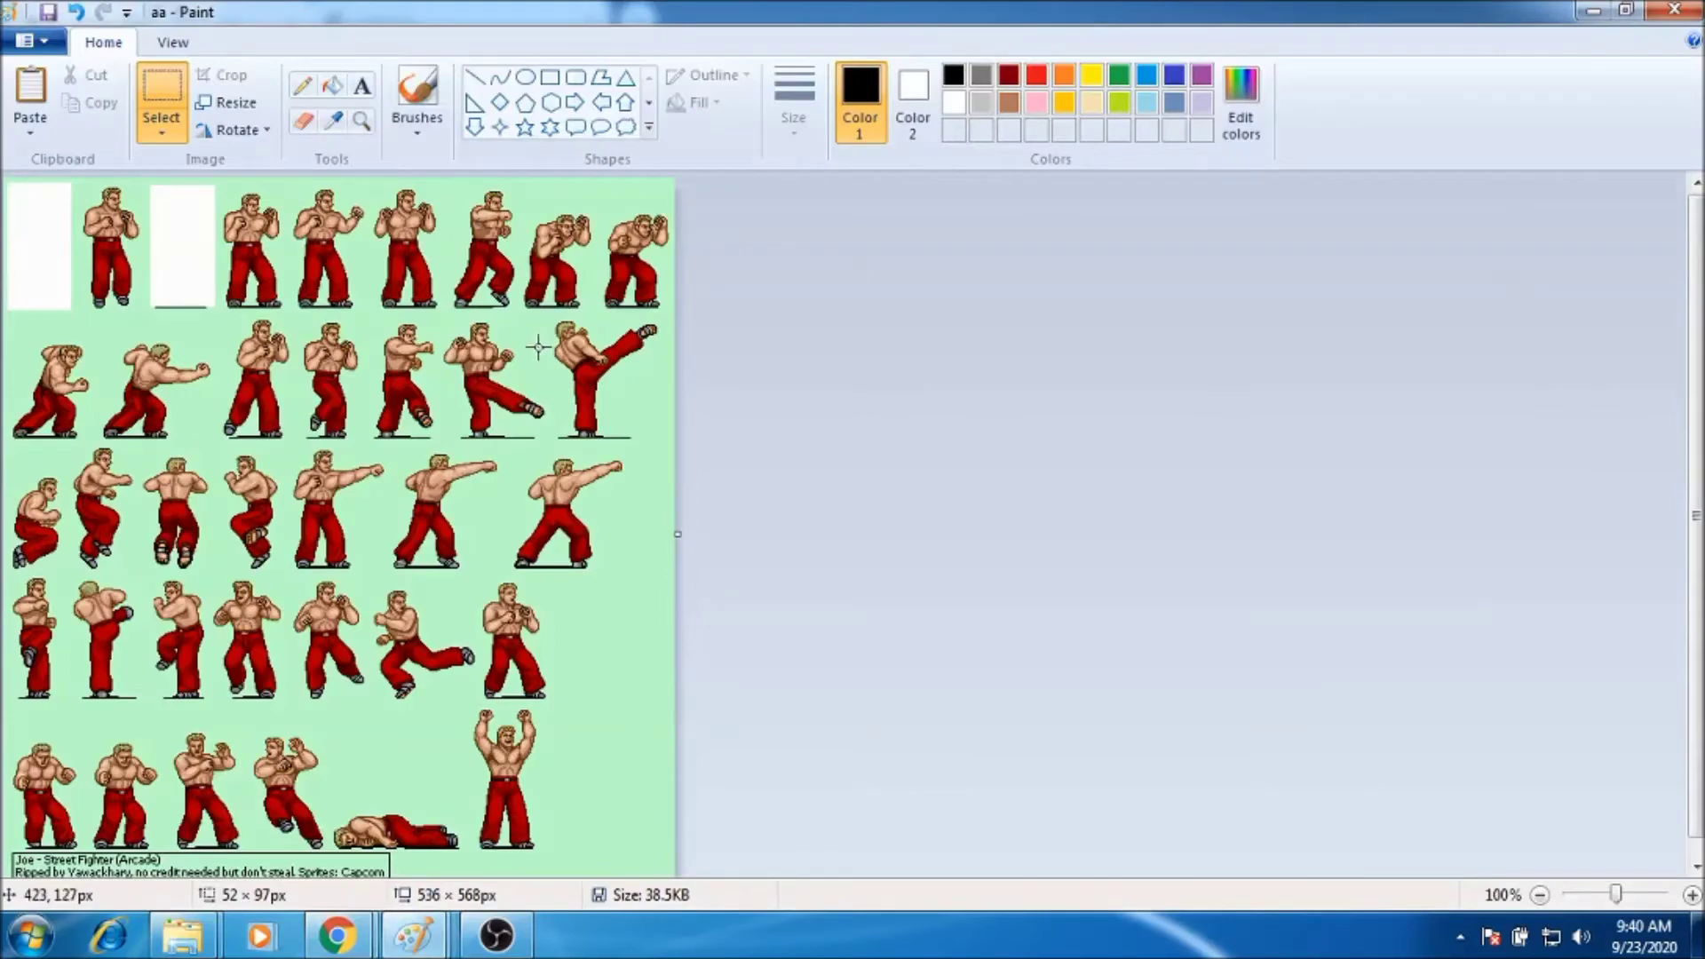
drag(435, 178, 519, 310)
click(237, 130)
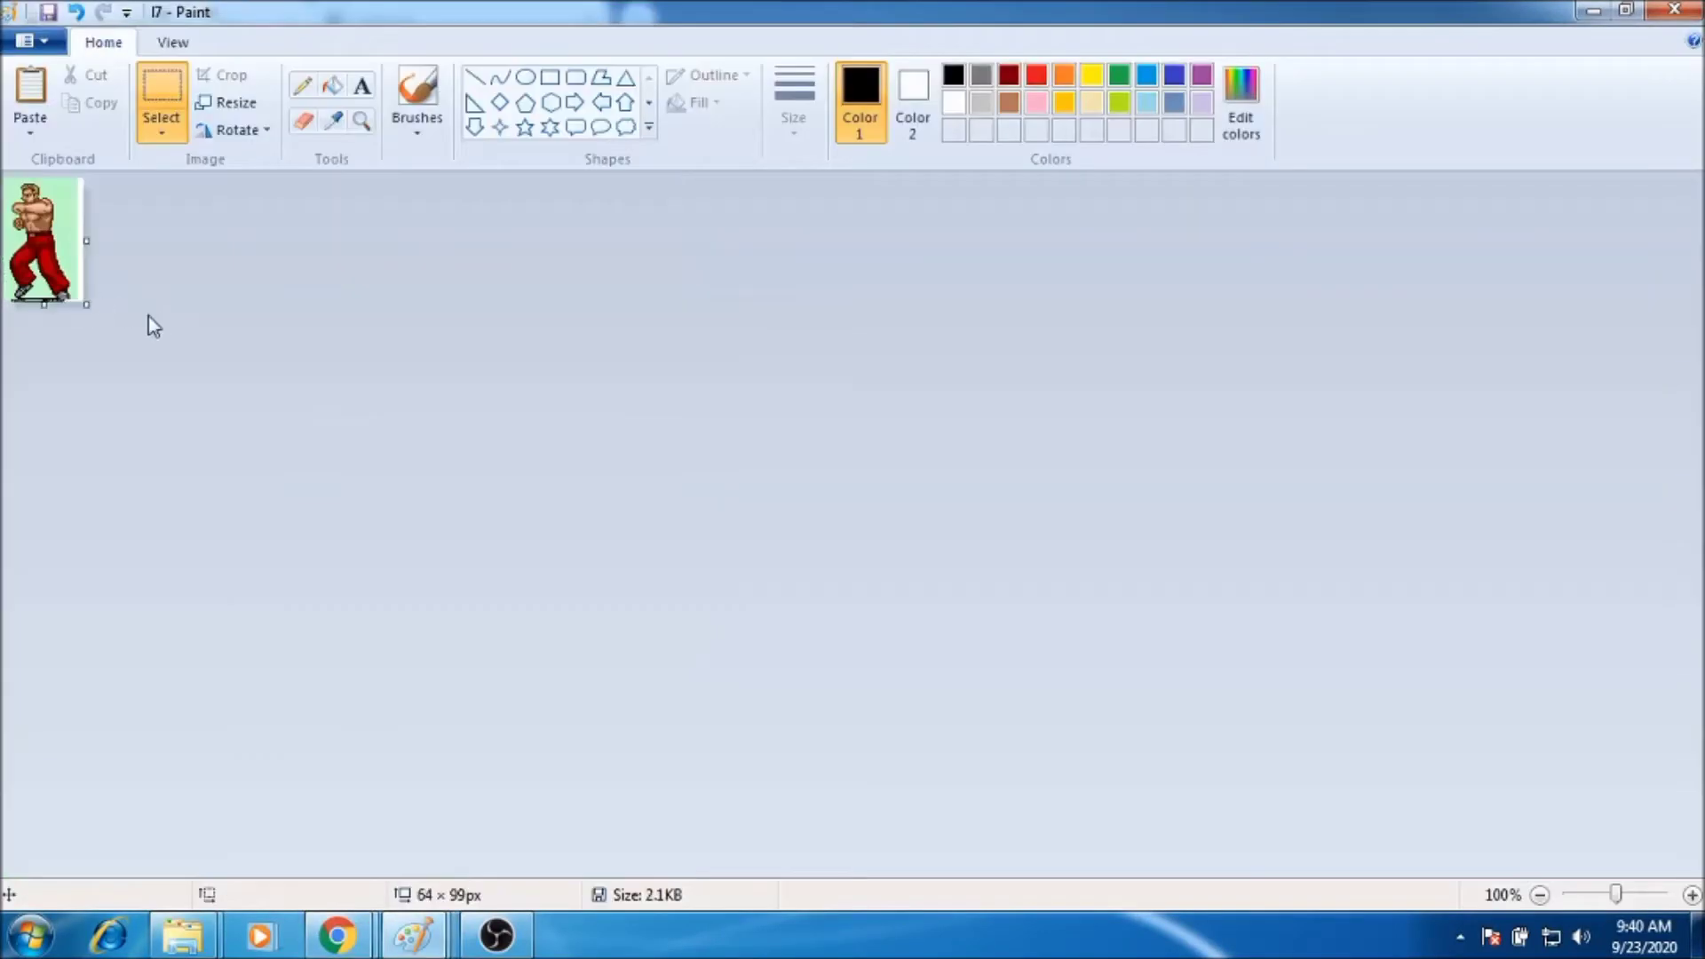
Return to Game Lab, open frame 3 and delete the green background in front of the fighter from head to foot.
key(alt+Tab)
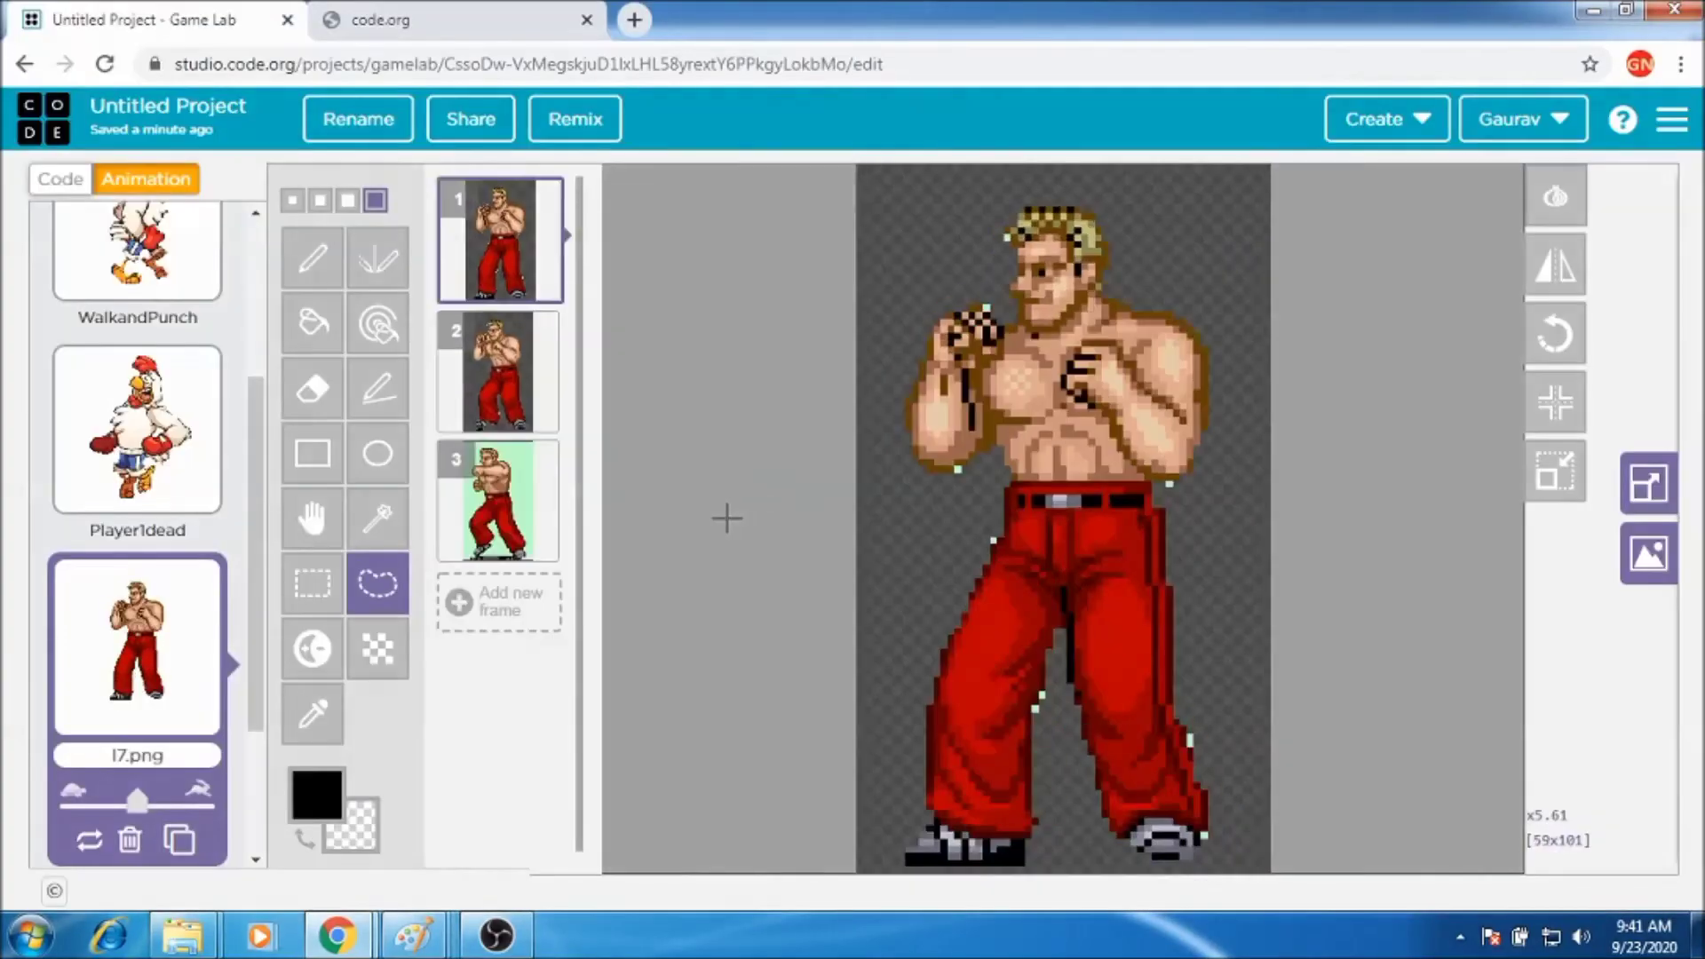
click(497, 500)
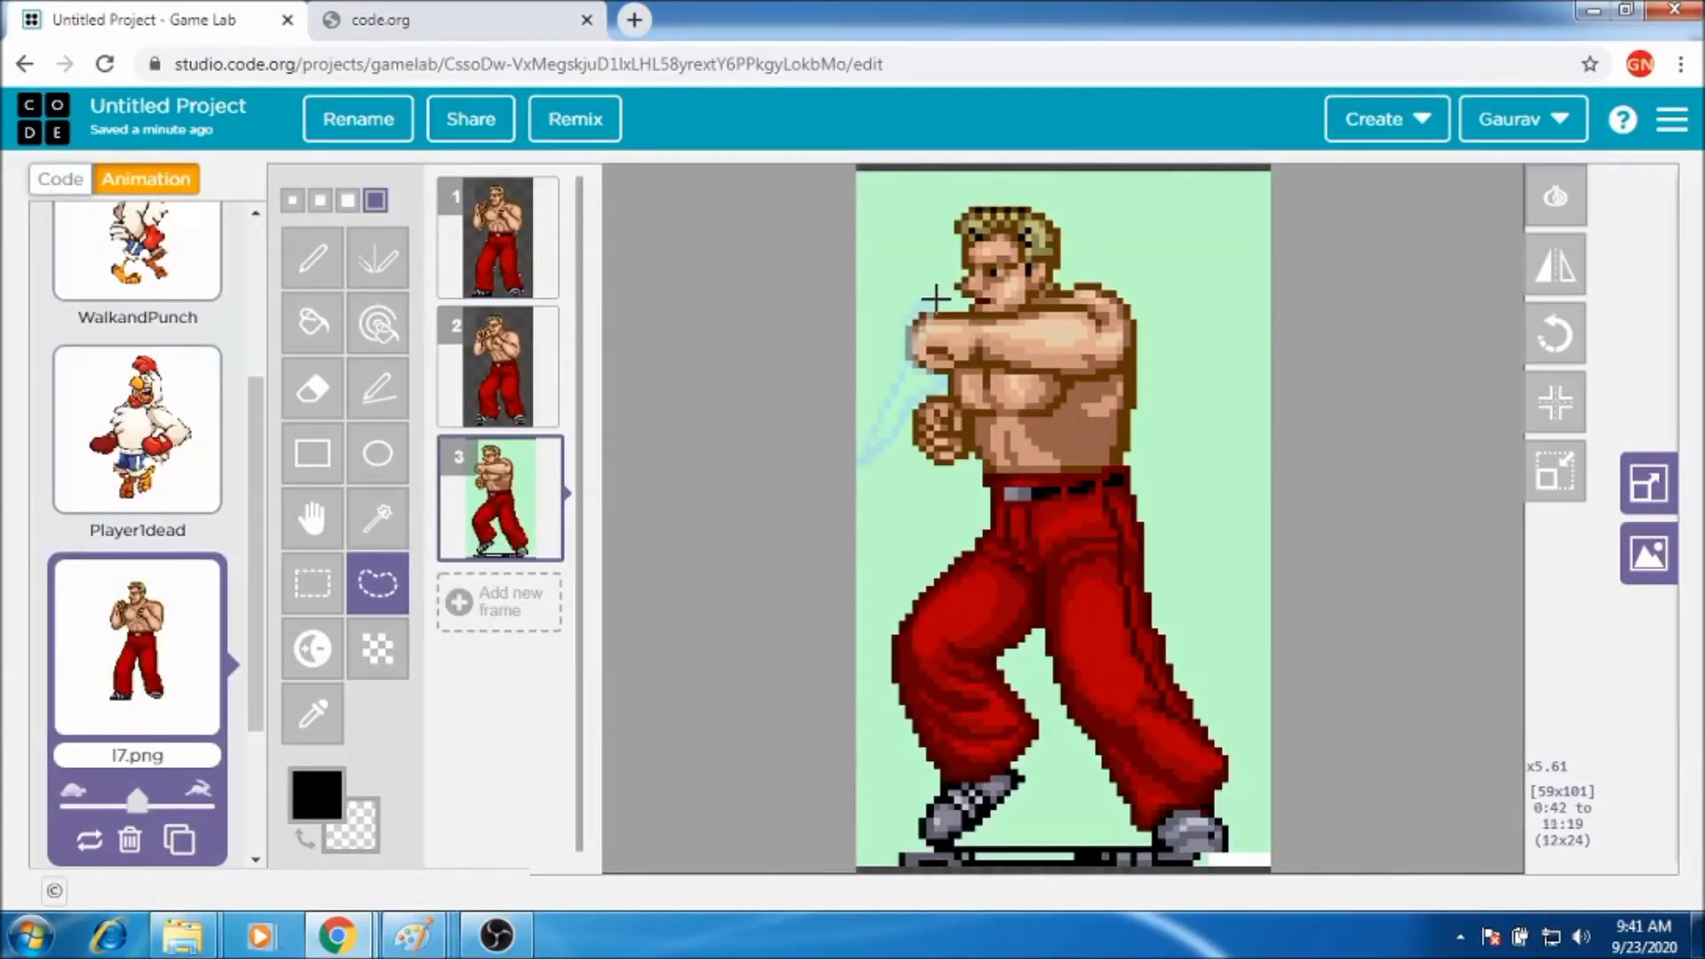
drag(905, 421, 968, 451)
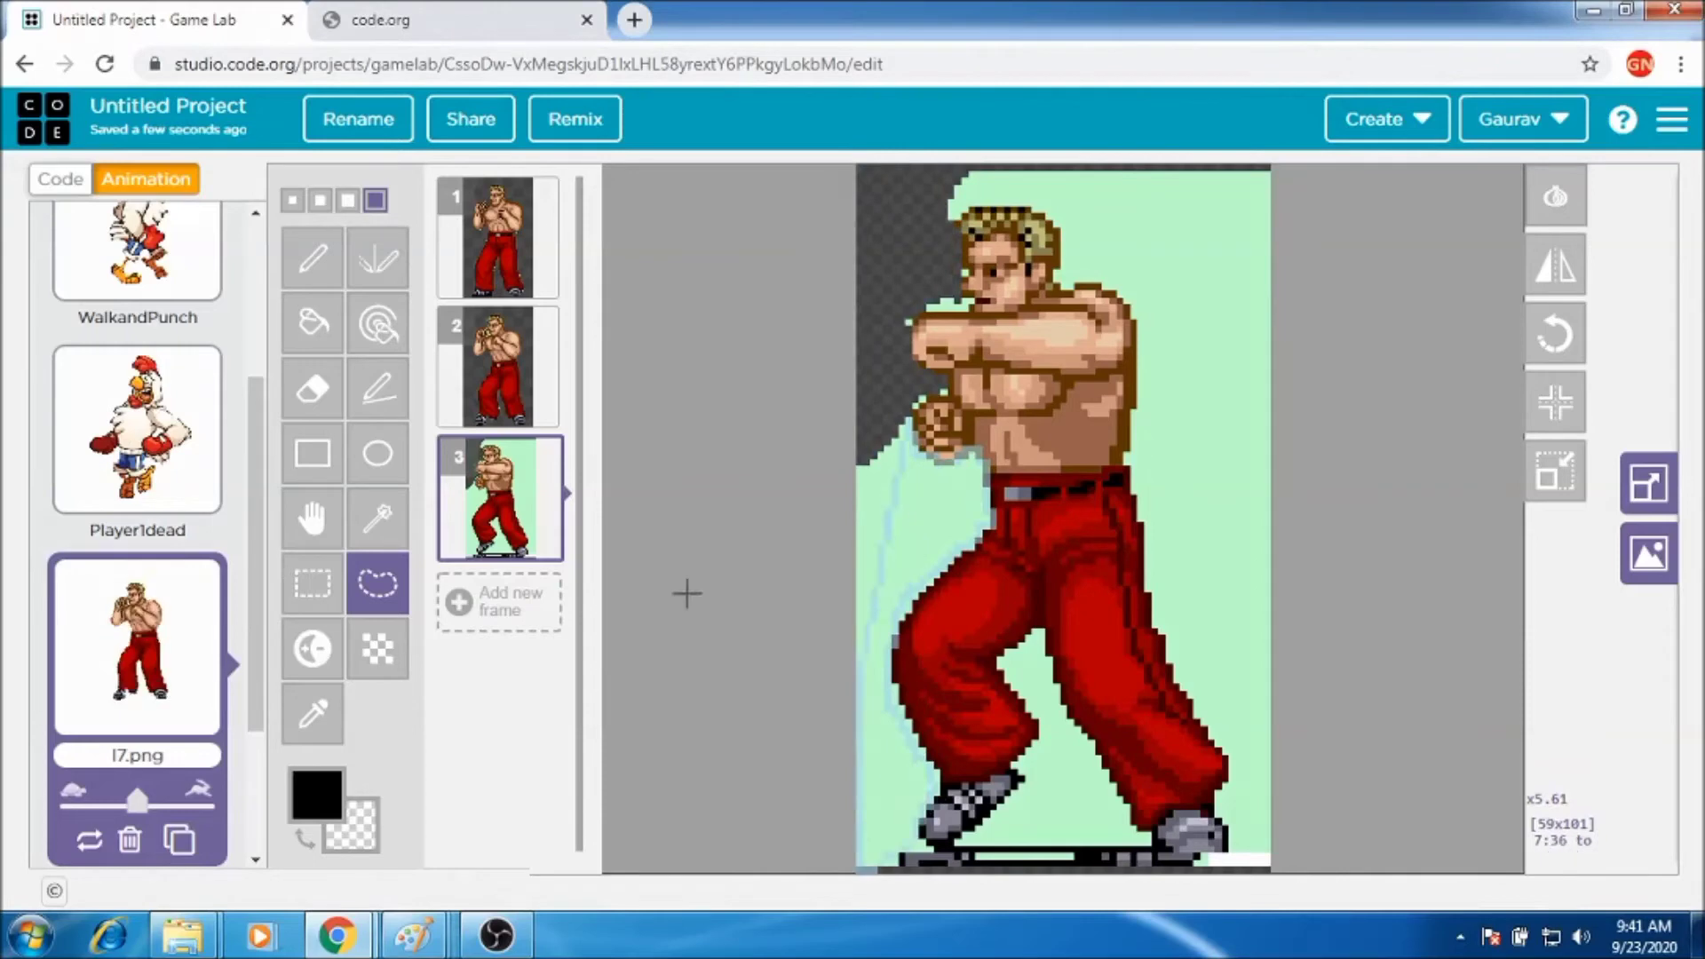
drag(797, 893, 923, 195)
key(Delete)
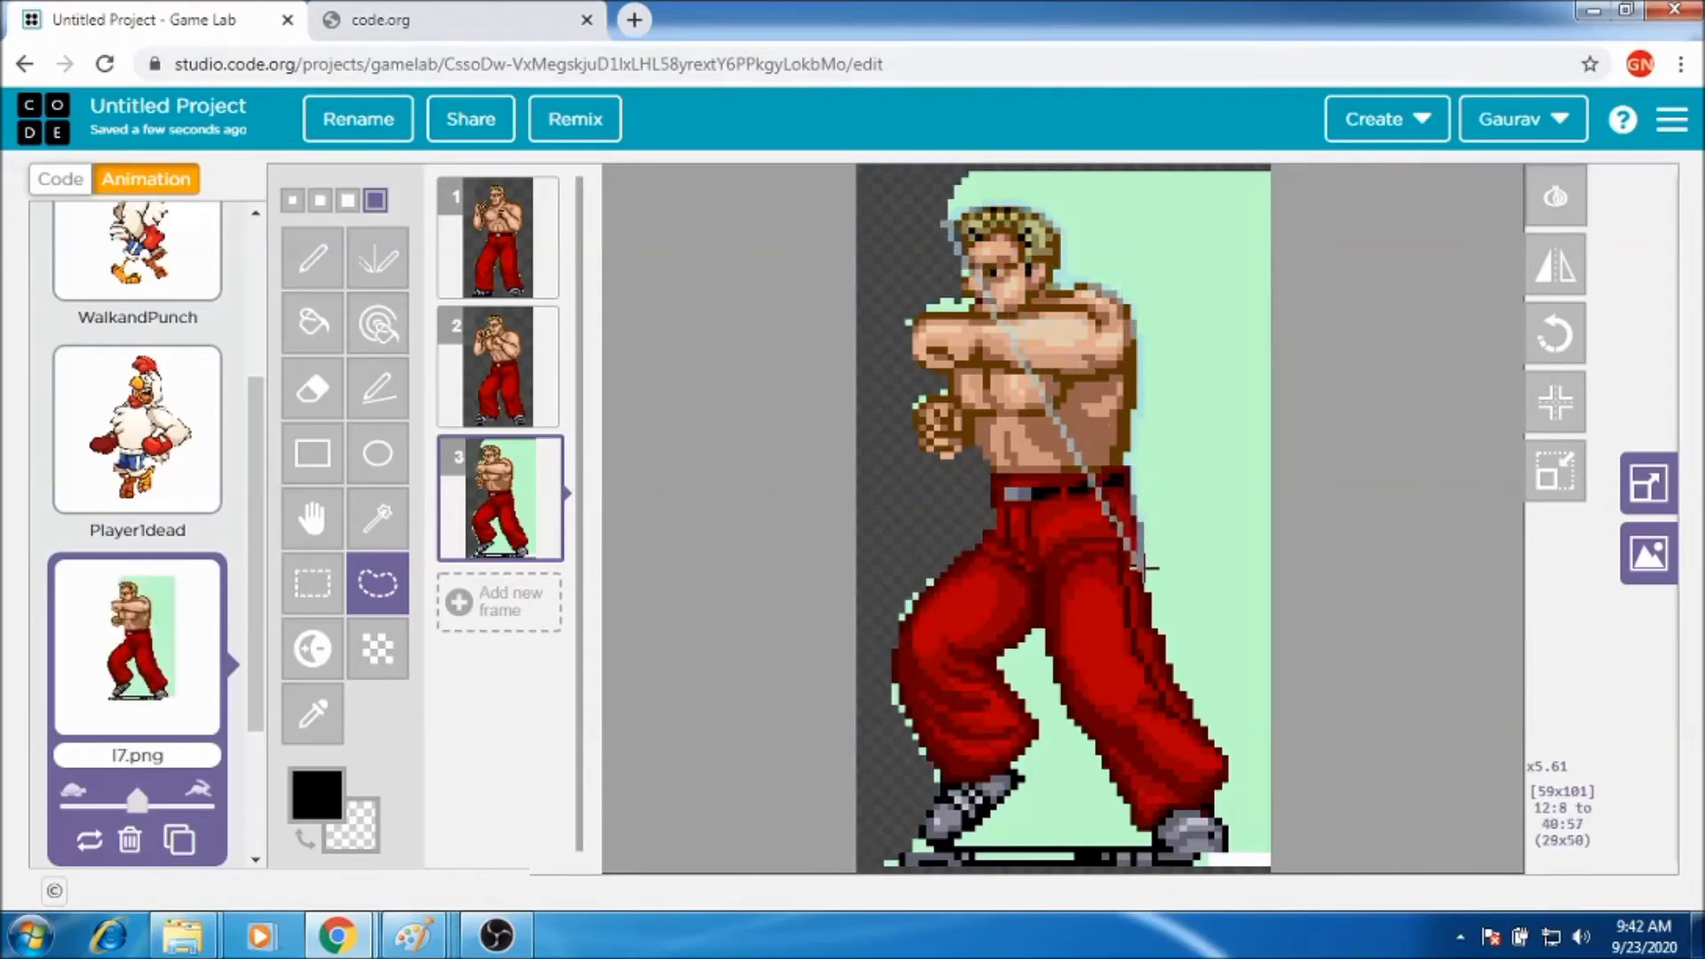
Delete the green background above and behind the fighter, and between his legs including the ground line, in frame 3.
drag(1225, 759, 1230, 768)
key(Delete)
drag(1038, 719, 1002, 668)
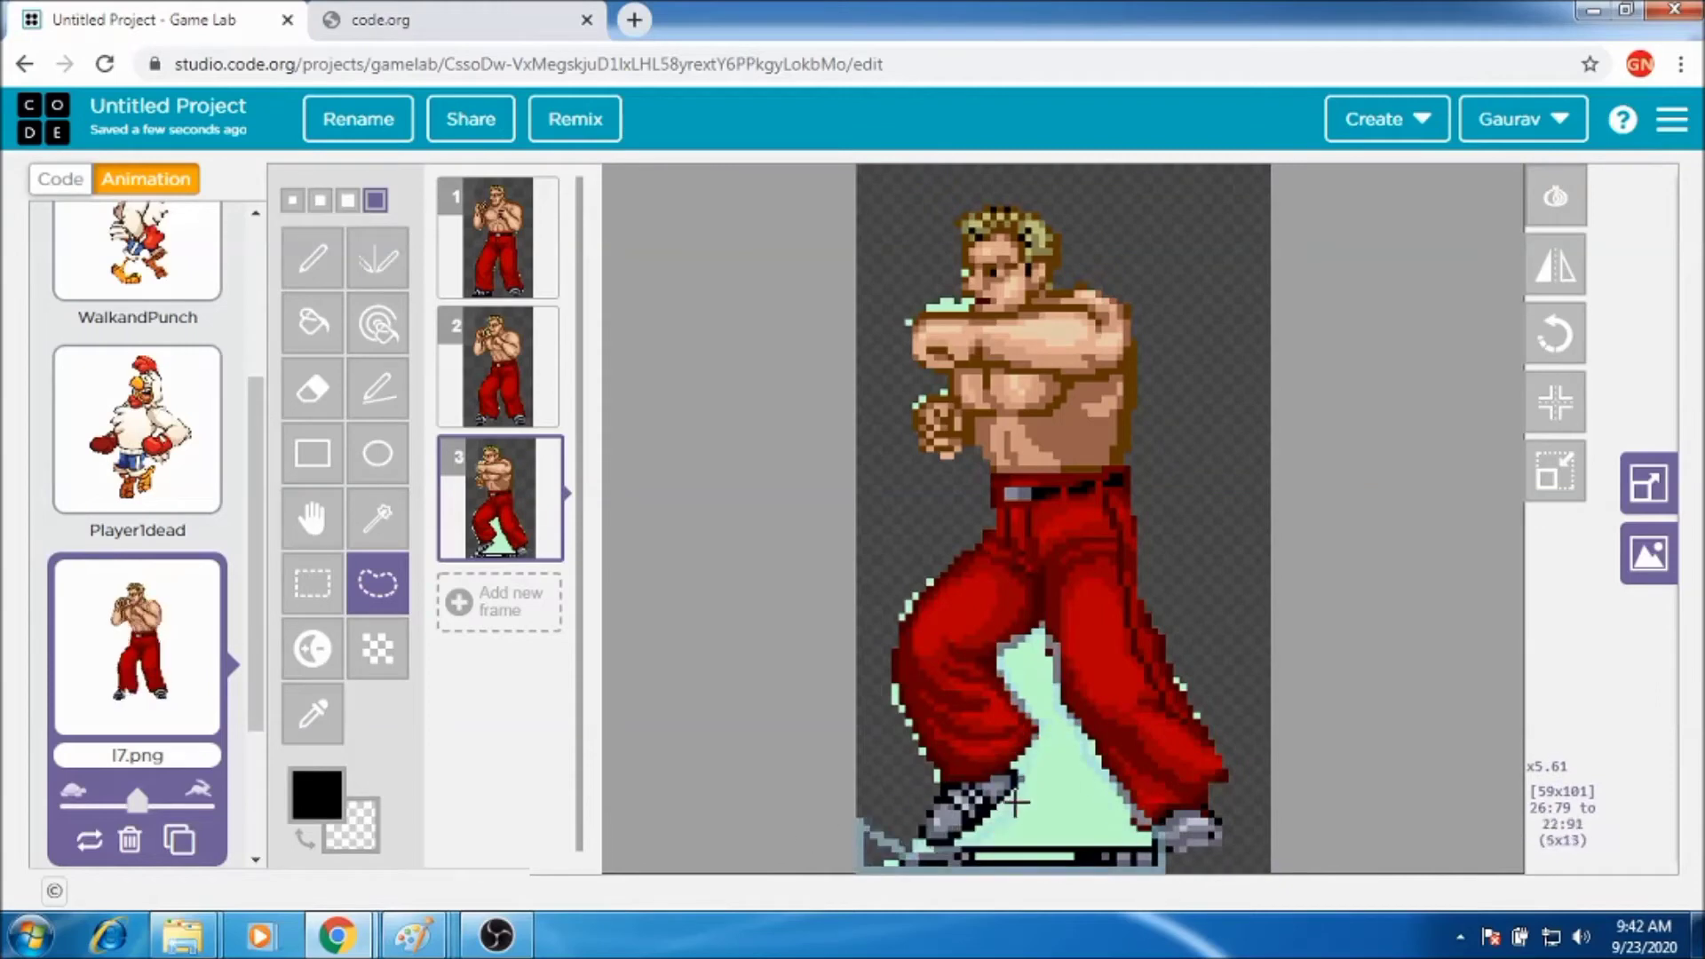
drag(1006, 816, 1055, 734)
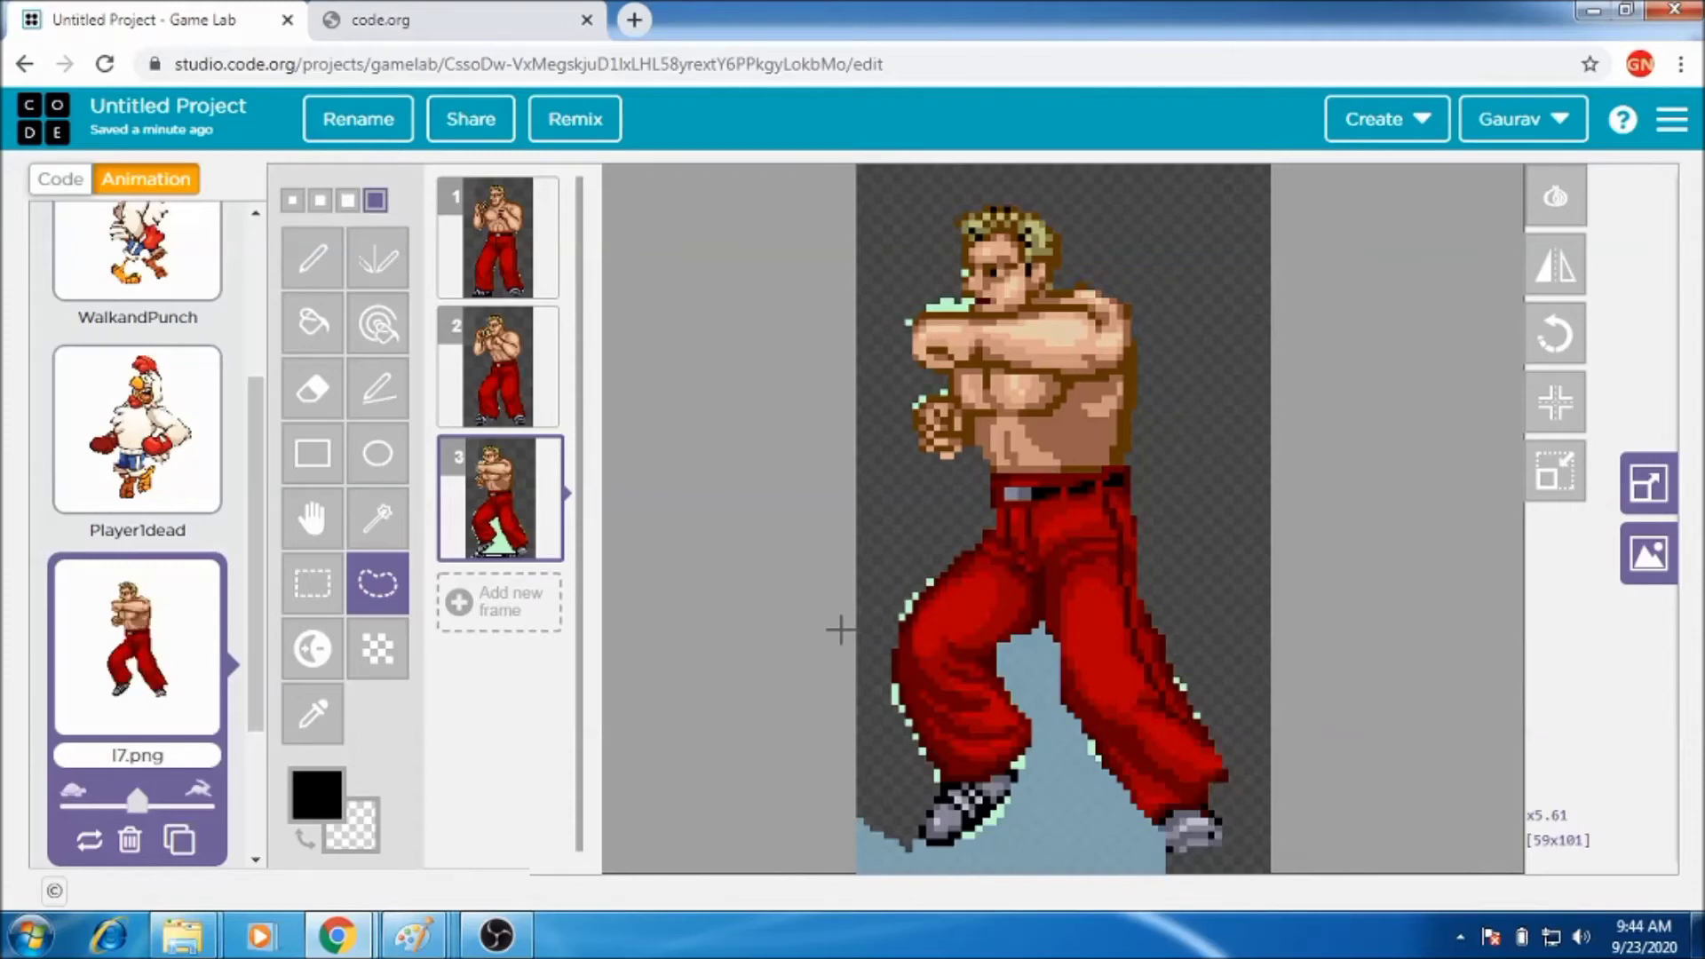
click(1101, 745)
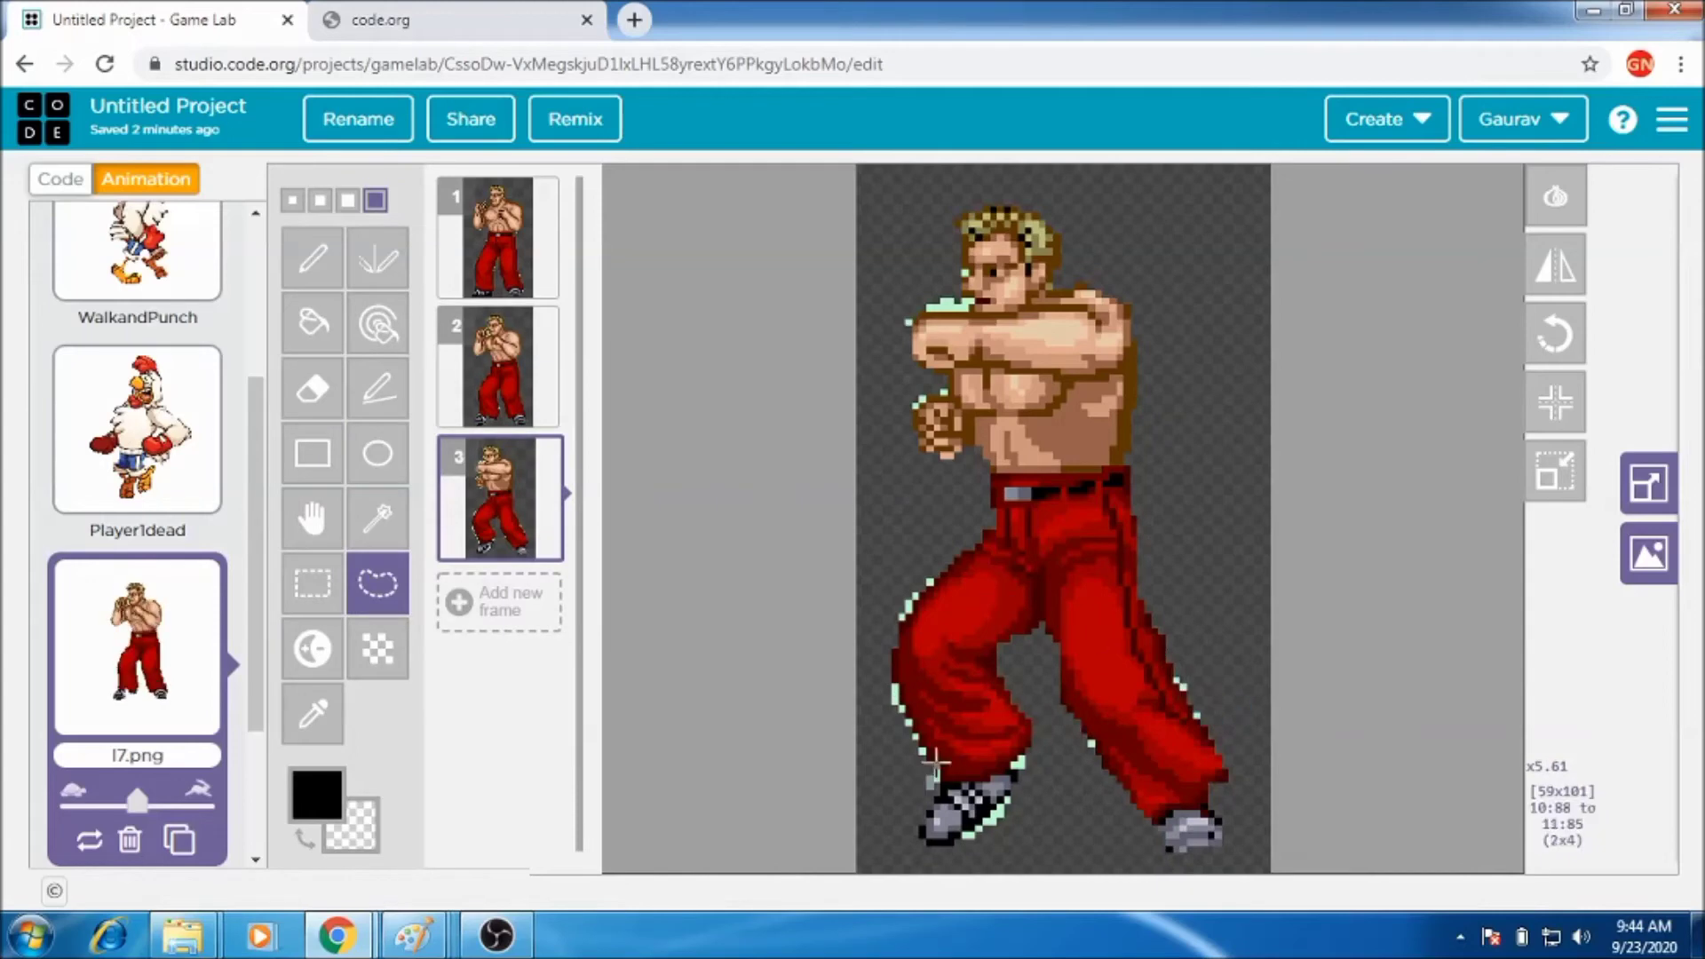
Remove the leftover green pixels around the front shoe and along the front leg in frame 3.
drag(966, 835, 914, 917)
key(Delete)
drag(895, 616, 907, 610)
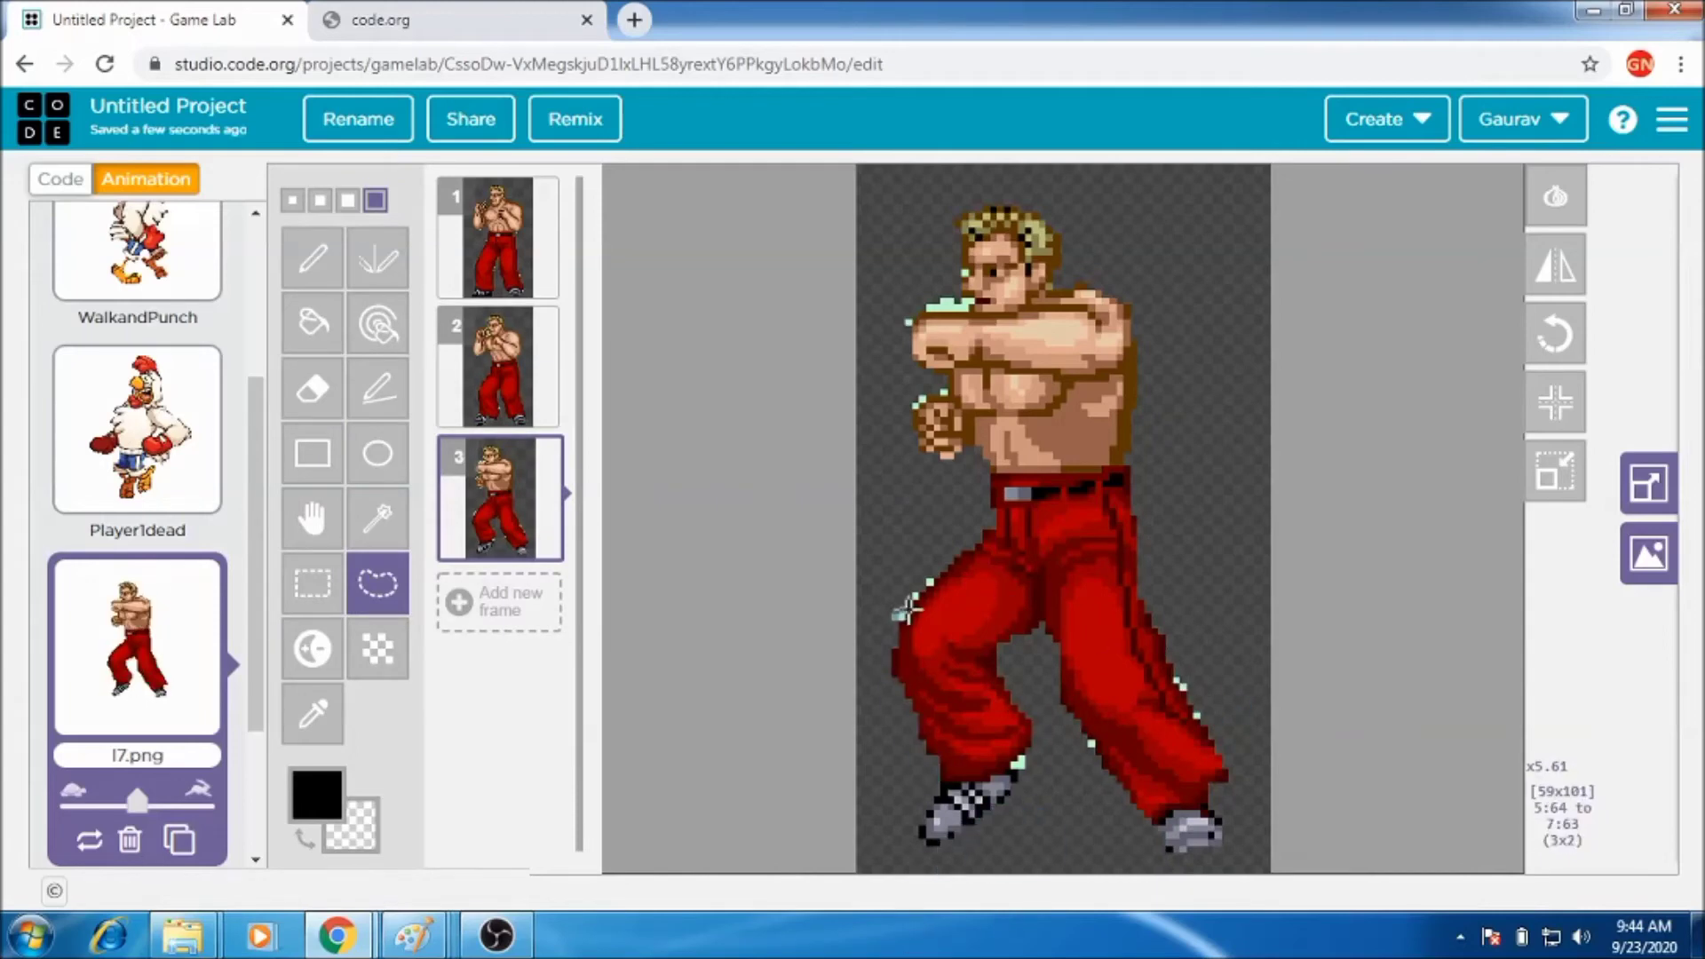
key(Delete)
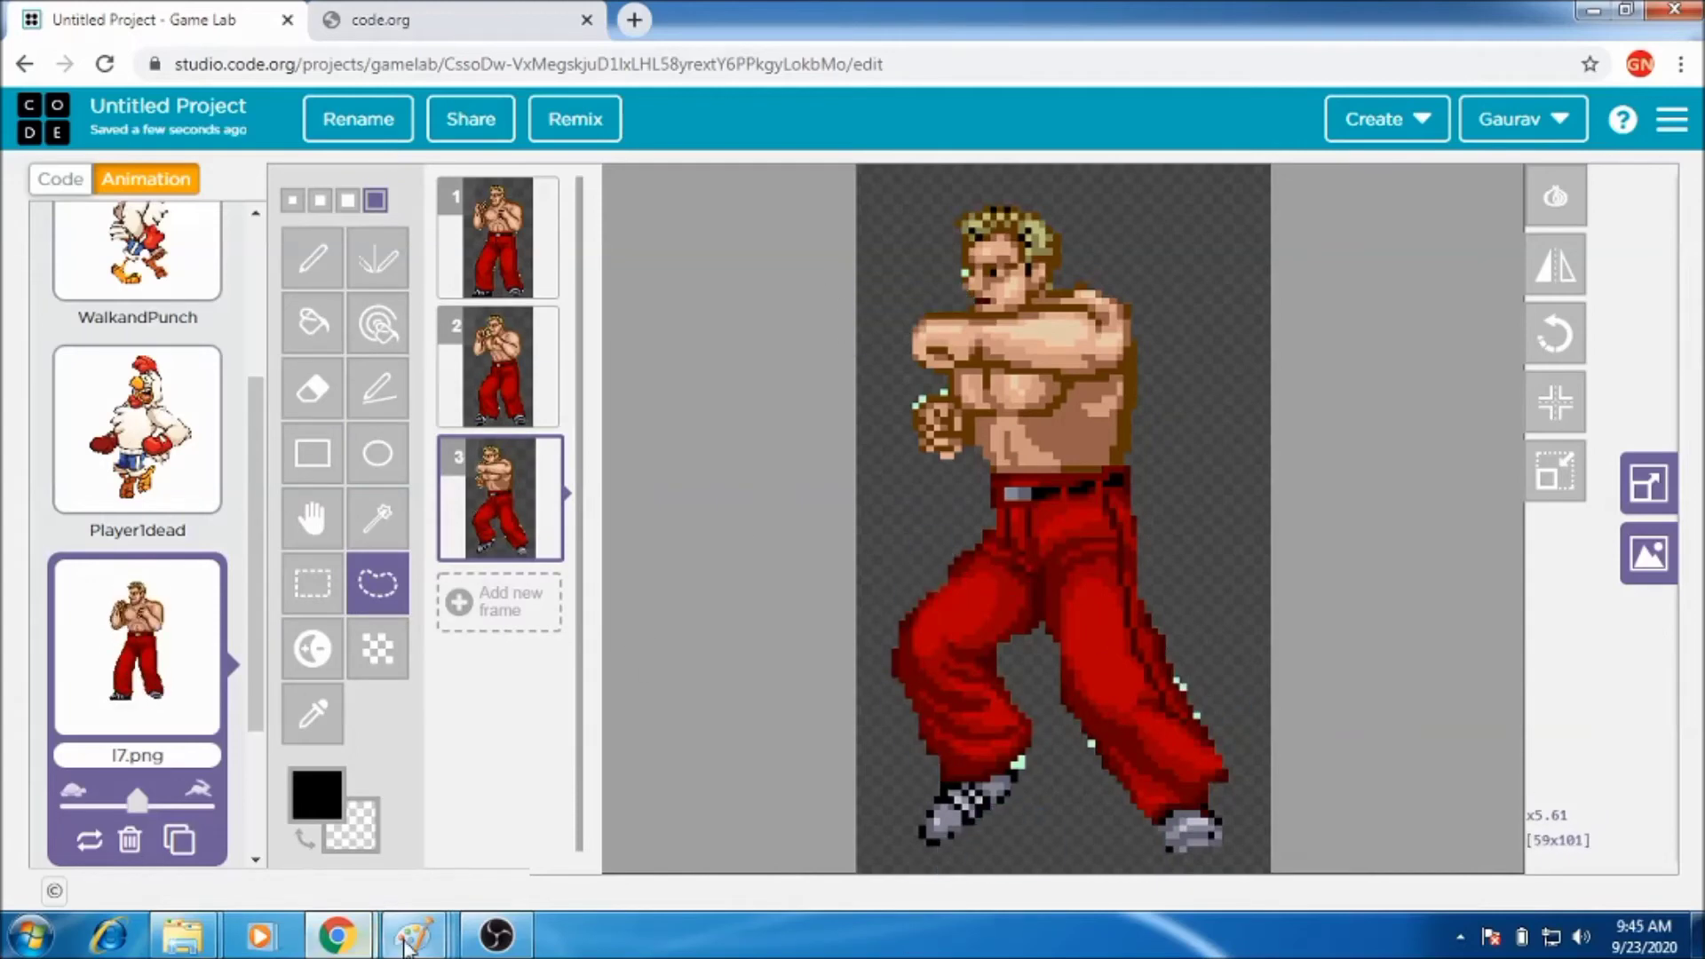
In Paint, cut the last straight-punch pose from the sprite sheet's third row, paste it into the single-pose picture and mirror it horizontally.
click(413, 935)
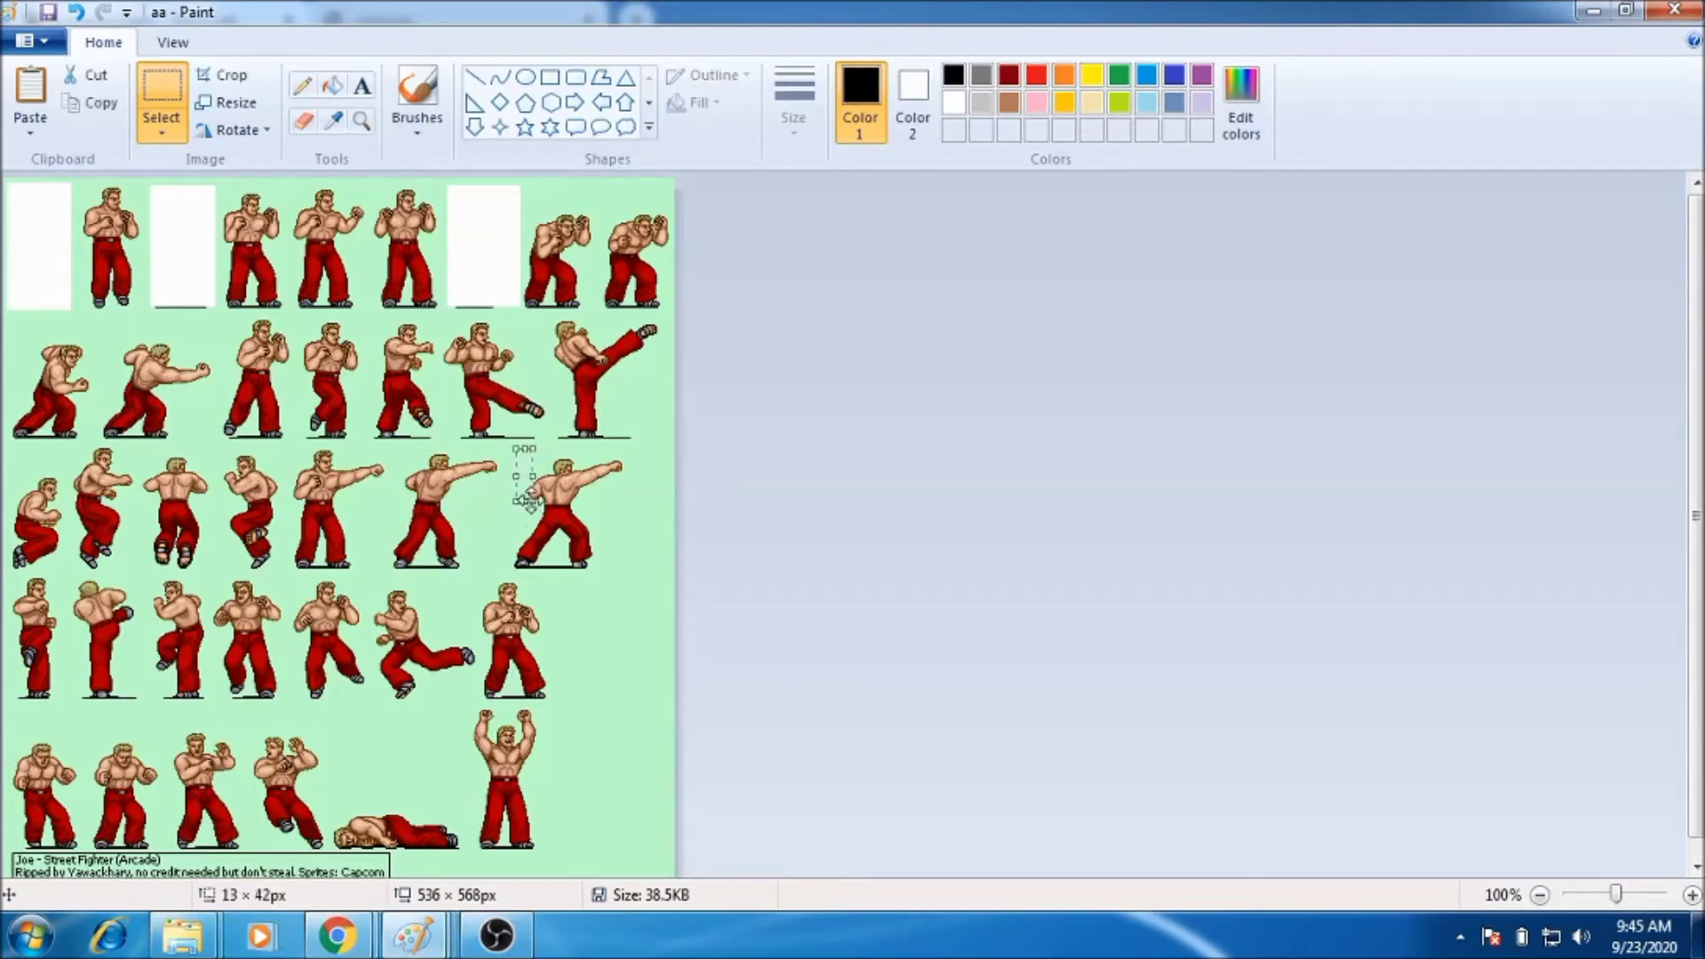
drag(621, 568, 621, 568)
key(ctrl+x)
click(413, 935)
click(329, 821)
key(ctrl+v)
click(238, 130)
click(249, 270)
click(107, 345)
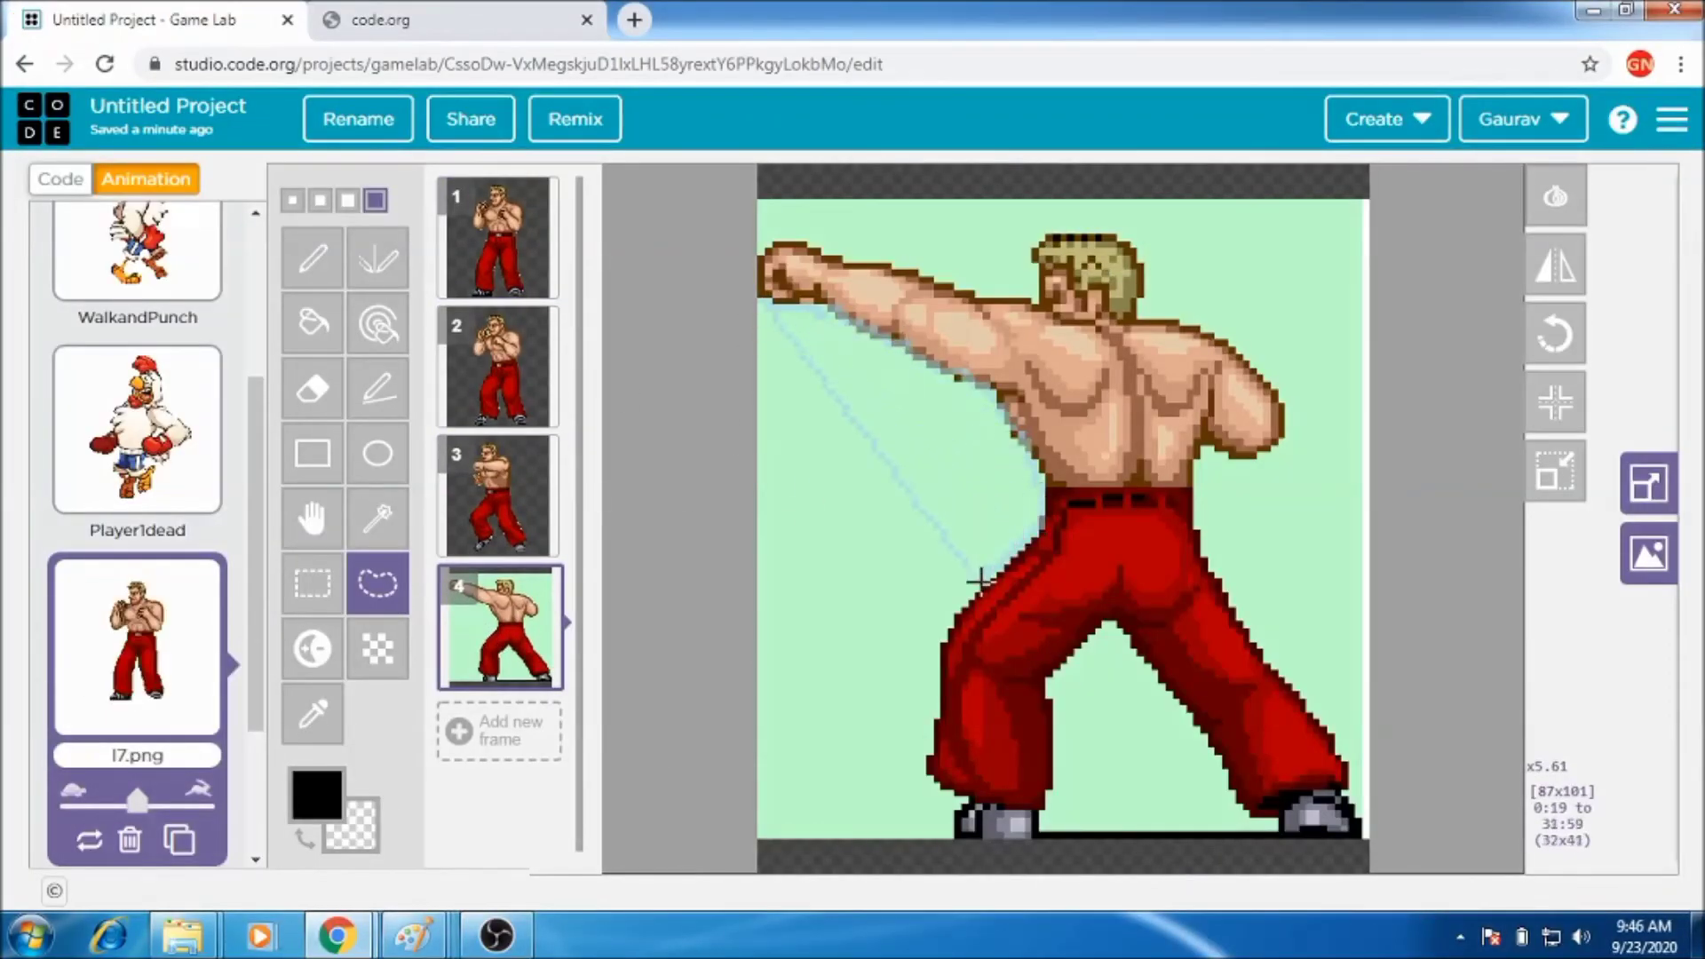
Delete the green background below and above the outstretched punching arm in frame 4 of the Game Lab animation.
drag(958, 806, 760, 864)
key(Delete)
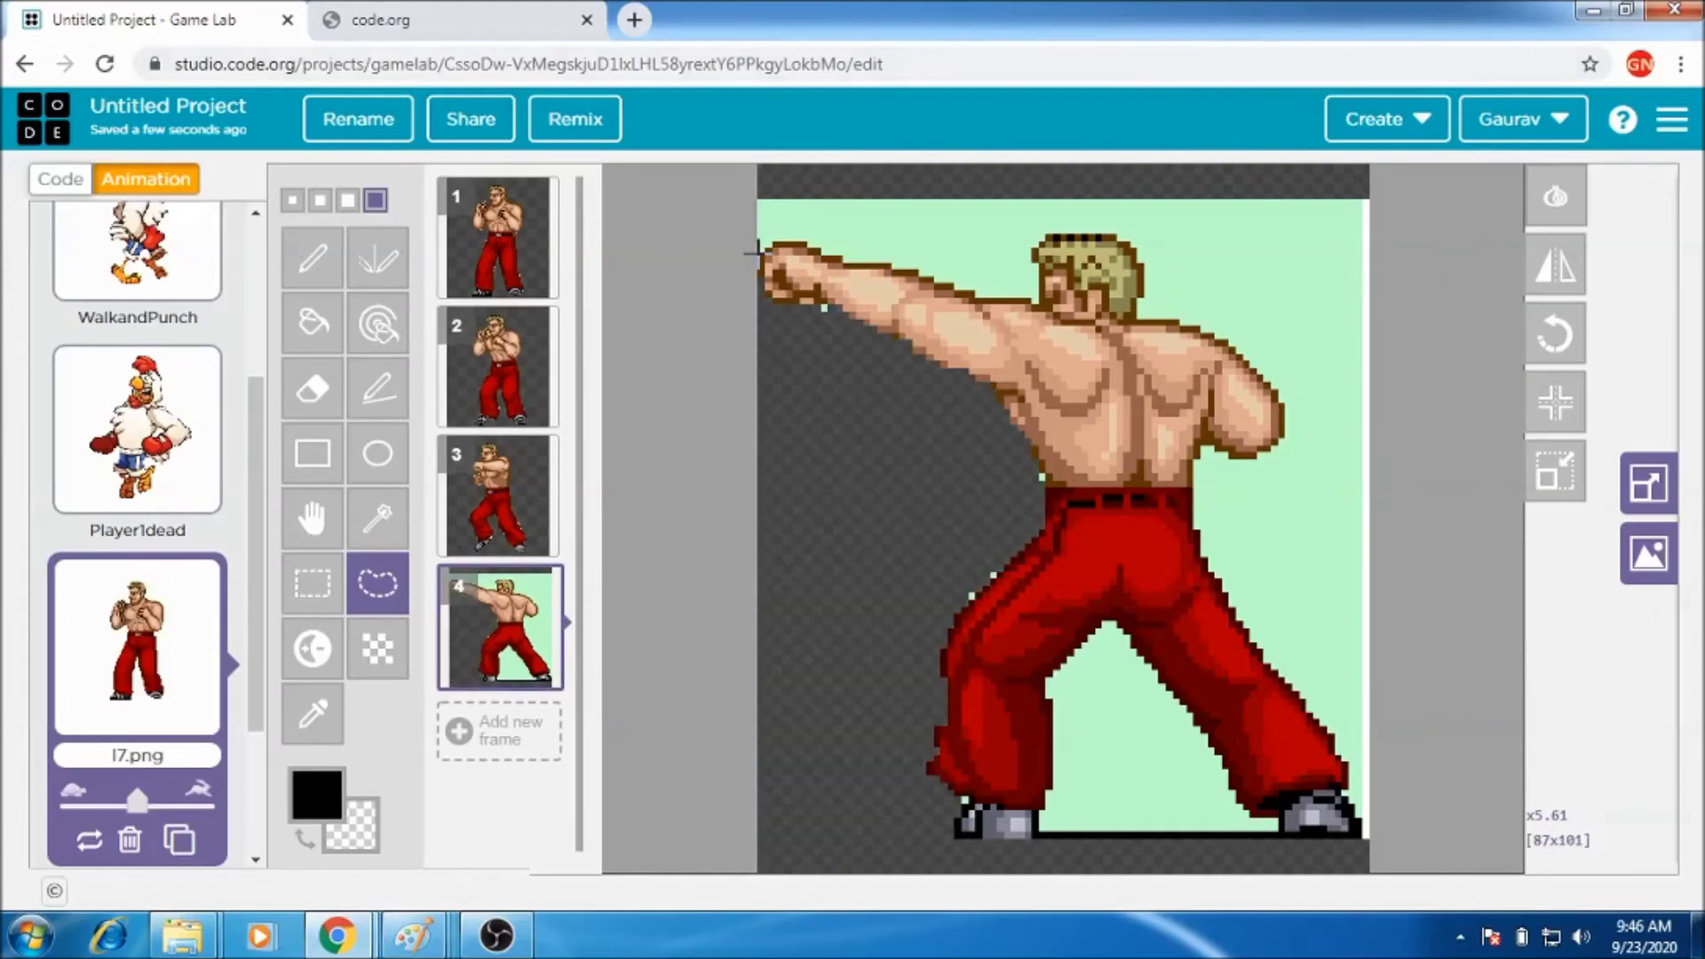
mouse_move(760, 255)
mouse_down()
mouse_move(828, 248)
mouse_move(764, 251)
mouse_up()
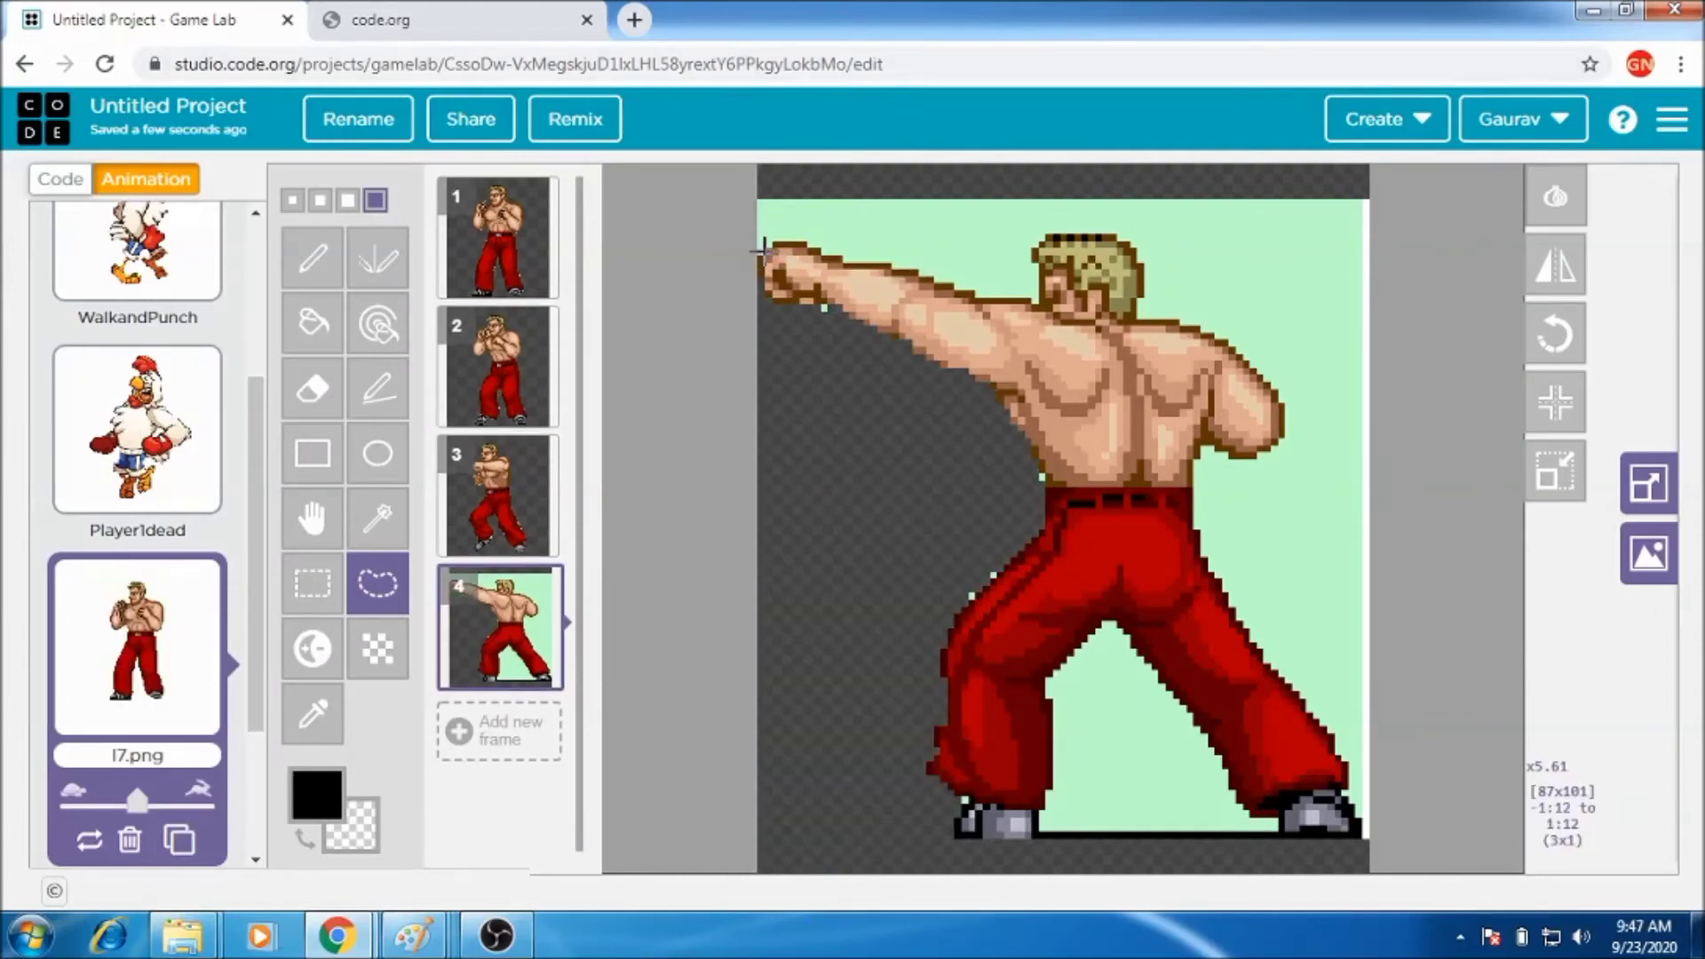
mouse_move(1000, 302)
mouse_down()
mouse_move(1046, 161)
mouse_move(506, 164)
mouse_up()
key(Delete)
Delete the green background around the fighter's head and behind his back and rear leg in frame 4.
drag(1048, 232, 1140, 253)
mouse_move(1236, 347)
mouse_down()
mouse_move(1279, 395)
mouse_move(1243, 463)
mouse_up()
key(Delete)
mouse_move(1201, 548)
mouse_down()
mouse_move(1288, 657)
mouse_move(1368, 417)
mouse_up()
key(Delete)
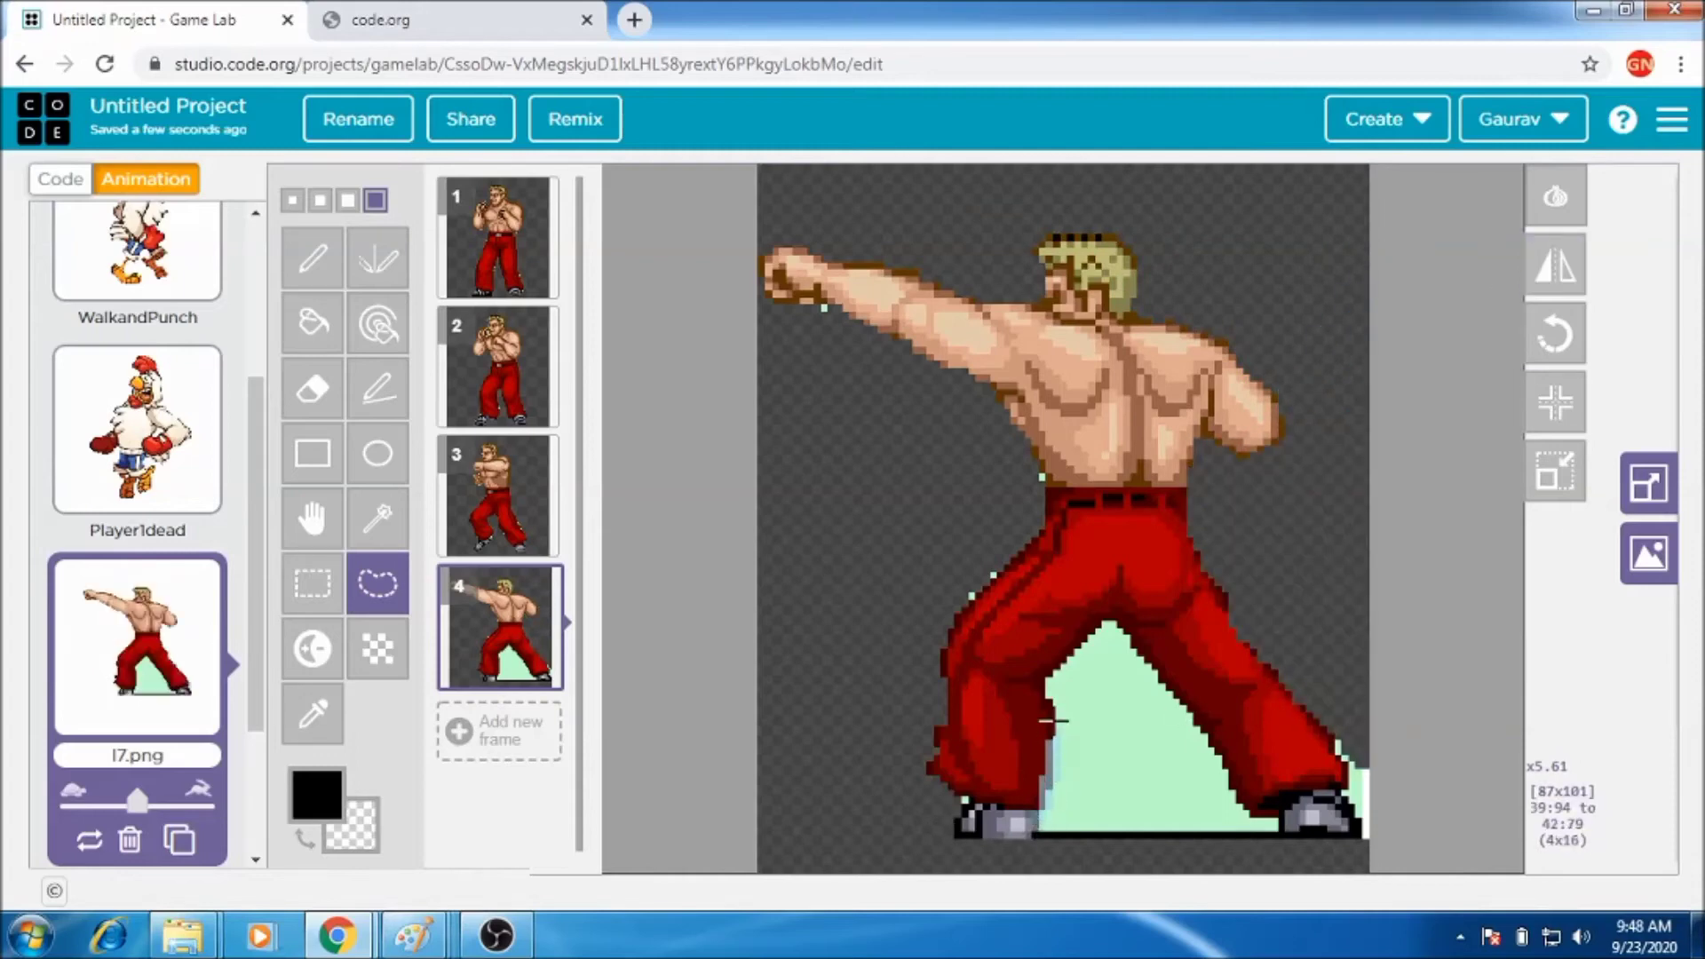
Delete the green background between the fighter's legs and the remnant behind the rear shoe in frame 4.
drag(1041, 844, 1044, 833)
key(Delete)
mouse_move(1337, 743)
mouse_down()
mouse_move(1363, 843)
mouse_move(1355, 634)
mouse_up()
key(Delete)
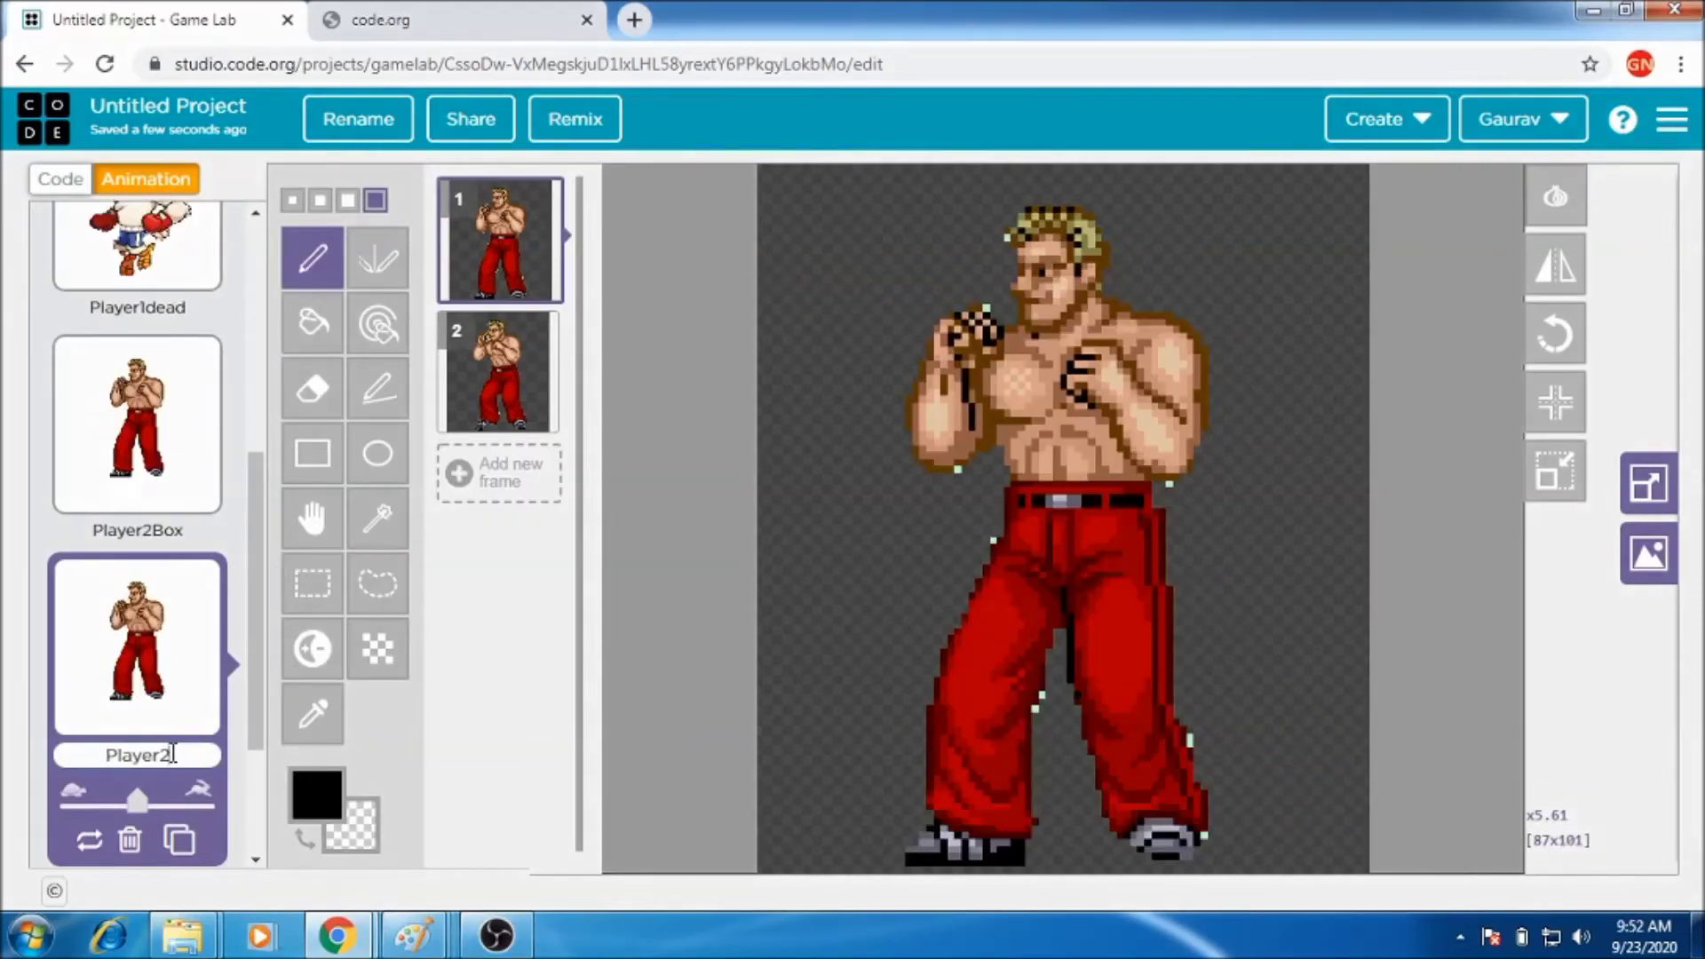
Take the standing guard pose from the second row of the Paint sprite sheet and upload it as frame 3 of Player2Kick.
click(413, 935)
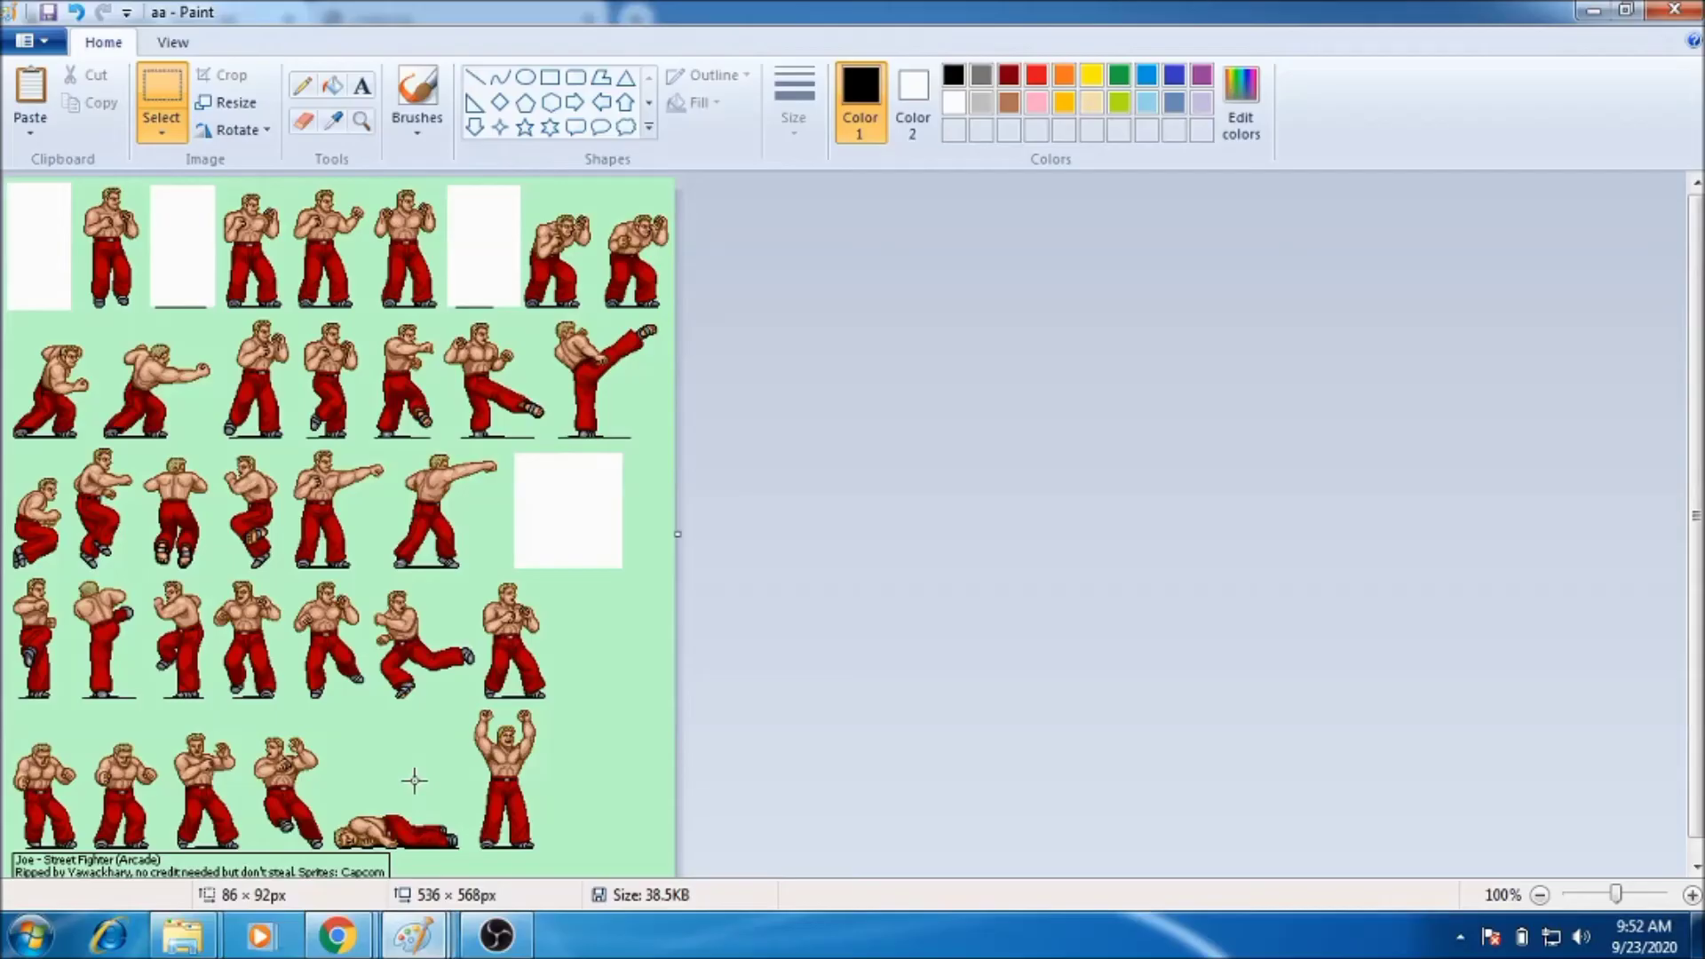
mouse_move(271, 415)
mouse_down()
mouse_move(288, 449)
mouse_move(266, 433)
mouse_up()
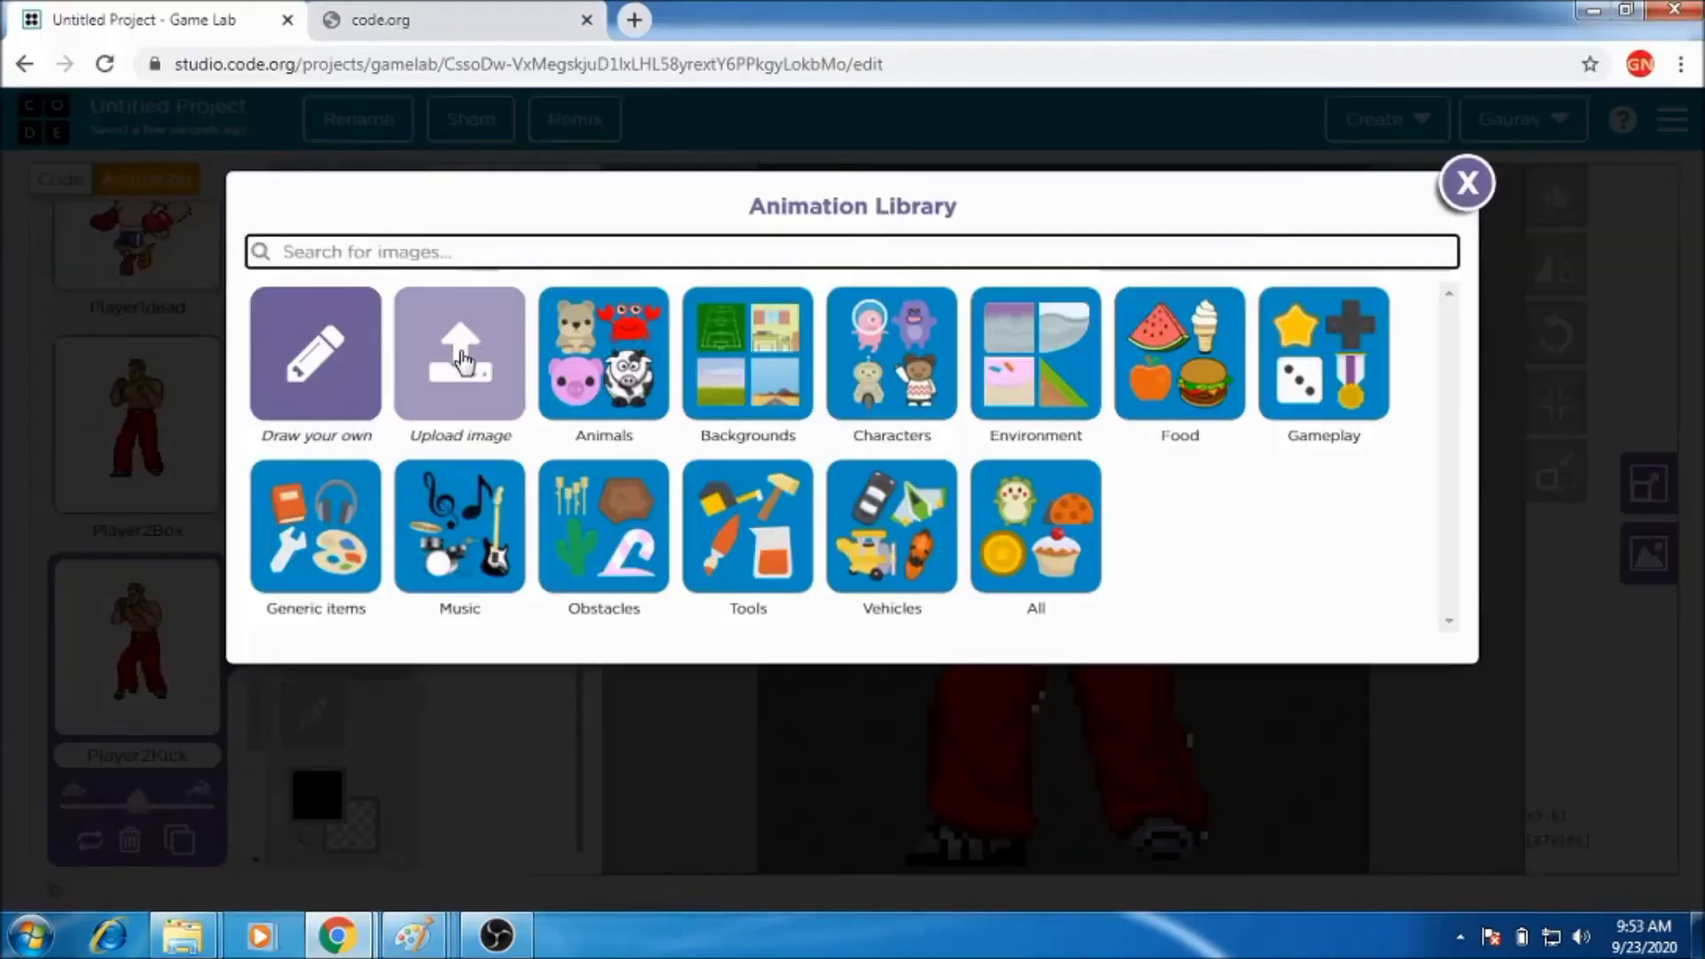
click(460, 360)
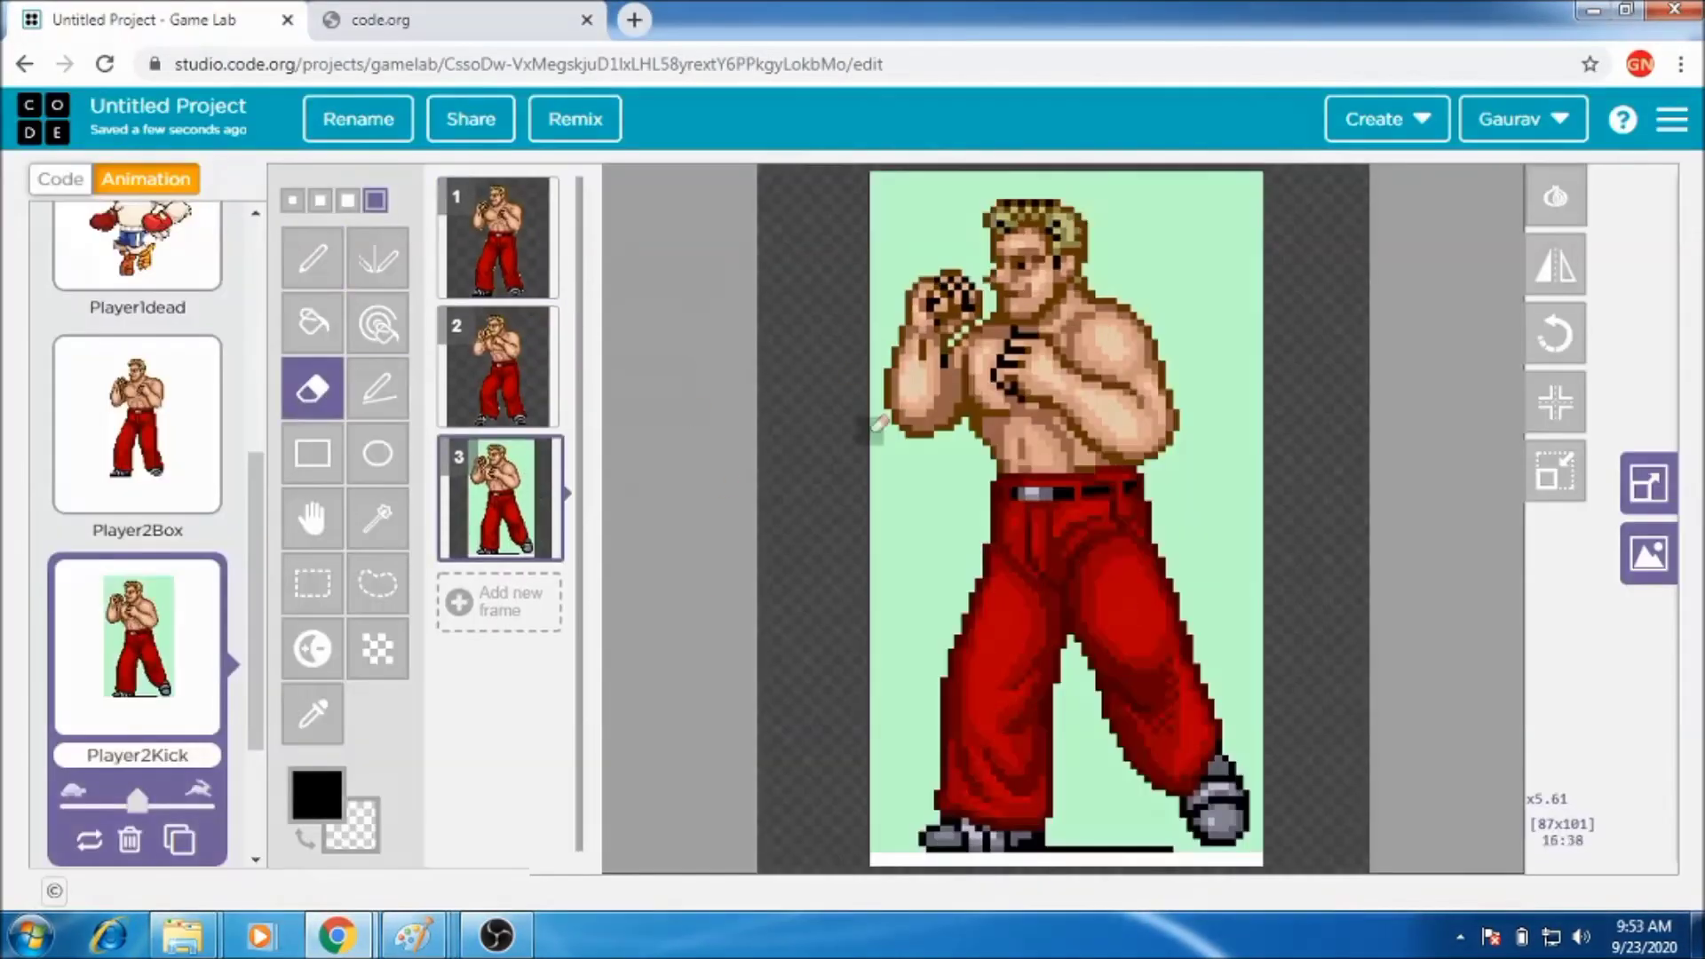
Erase the green background around the fighter's legs and delete the area behind his back in frame 3 of Player2Kick.
mouse_move(965, 433)
mouse_down()
mouse_move(919, 564)
mouse_move(883, 826)
mouse_move(936, 793)
mouse_up()
mouse_move(929, 882)
mouse_down()
mouse_move(1076, 730)
mouse_move(1146, 835)
mouse_move(1235, 844)
mouse_up()
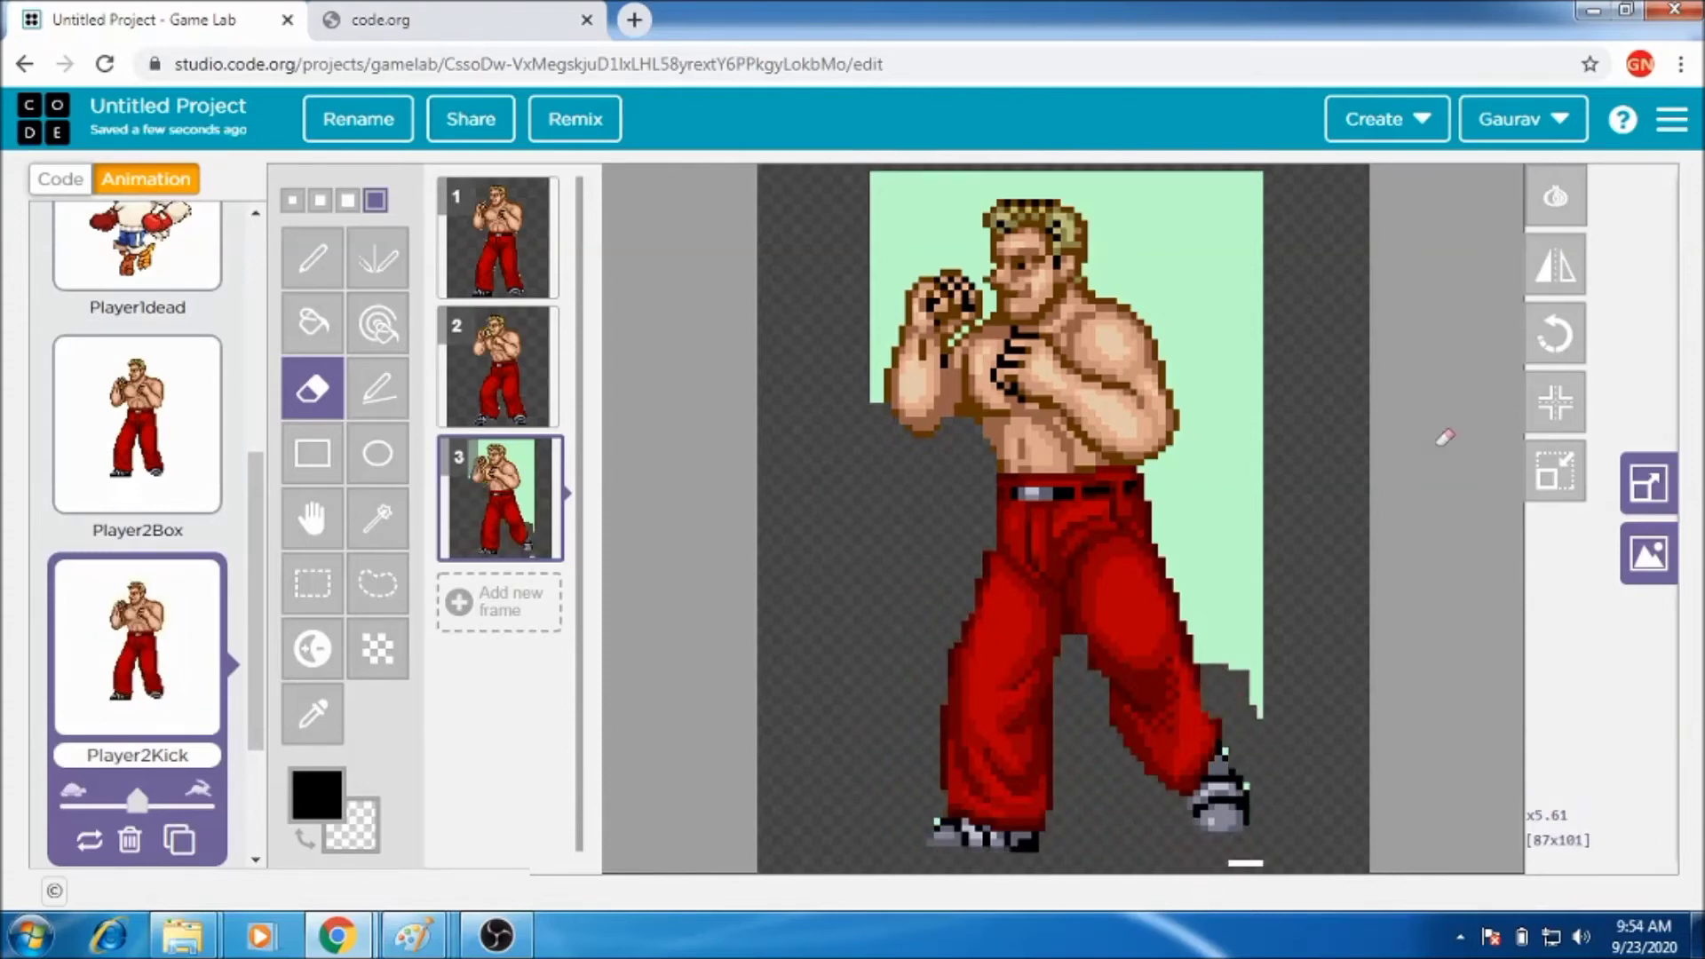
key(h)
drag(1197, 641, 1193, 609)
drag(1142, 305, 1393, 838)
key(Delete)
Delete the green background in front of the fighter's fists and above his head in frame 3.
drag(878, 397, 888, 342)
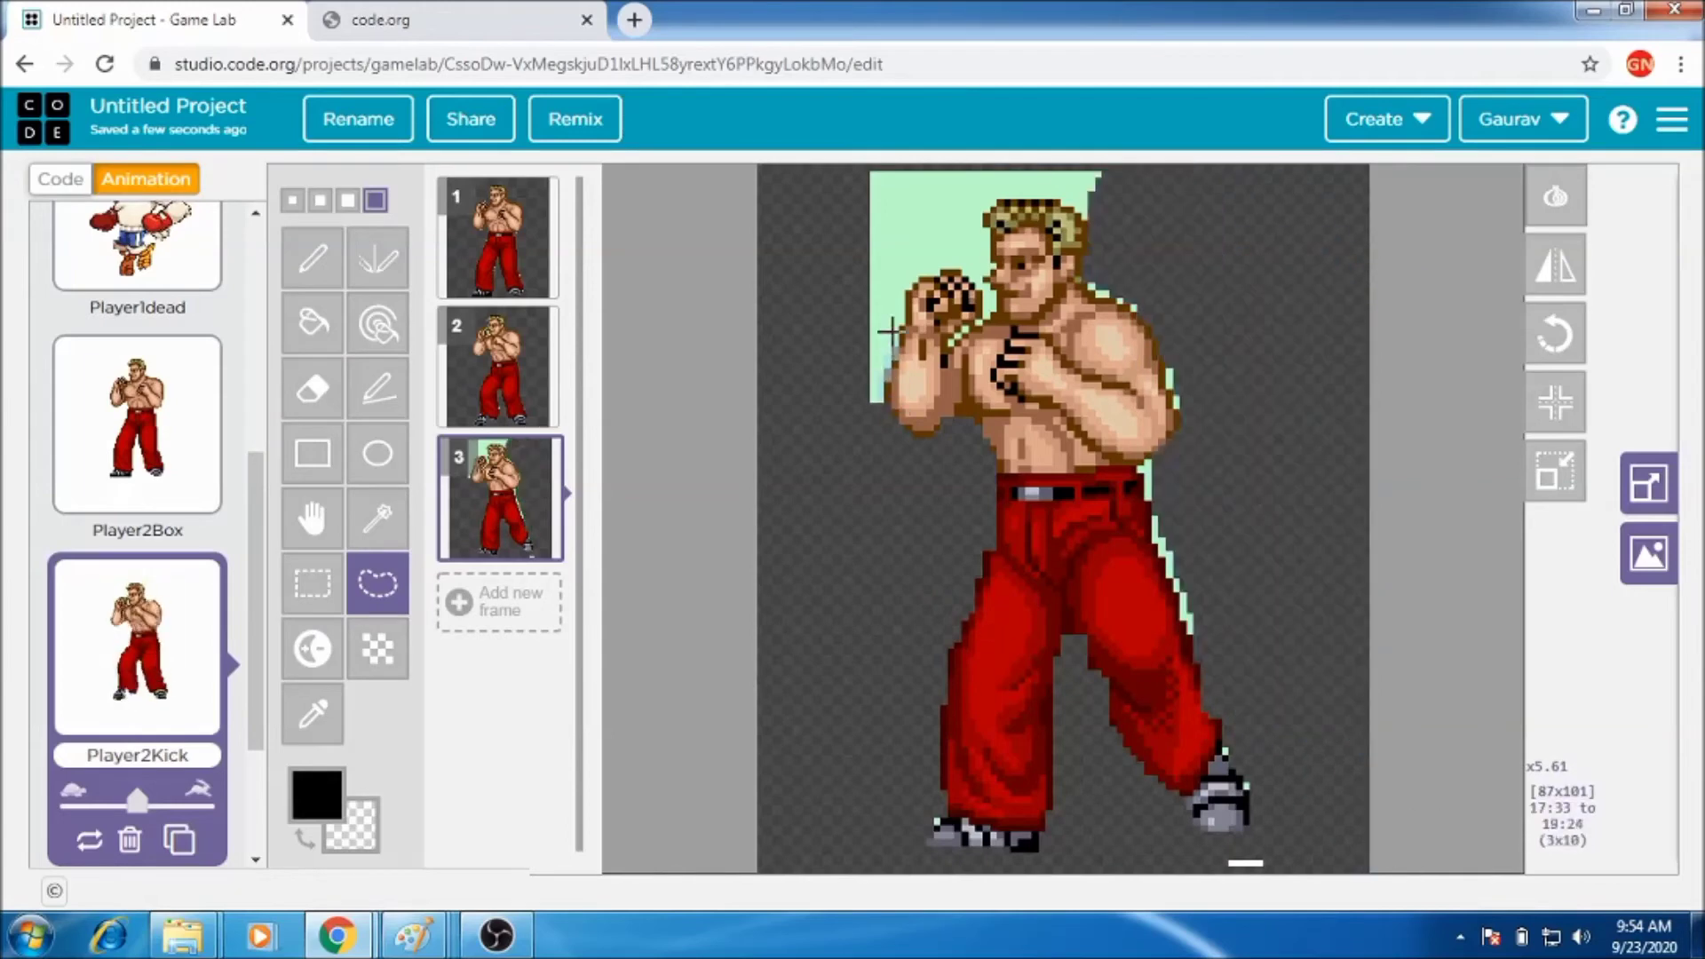
drag(1024, 191, 982, 369)
key(Delete)
Remove the remaining green slivers behind the thigh, behind the back and beside the raised fist in frame 3.
drag(1155, 527, 1265, 573)
key(Delete)
key(Delete)
mouse_move(1178, 413)
mouse_down()
mouse_move(1162, 360)
mouse_move(1230, 253)
mouse_up()
key(Delete)
mouse_move(902, 328)
mouse_down()
mouse_move(804, 191)
mouse_move(950, 337)
mouse_up()
key(Delete)
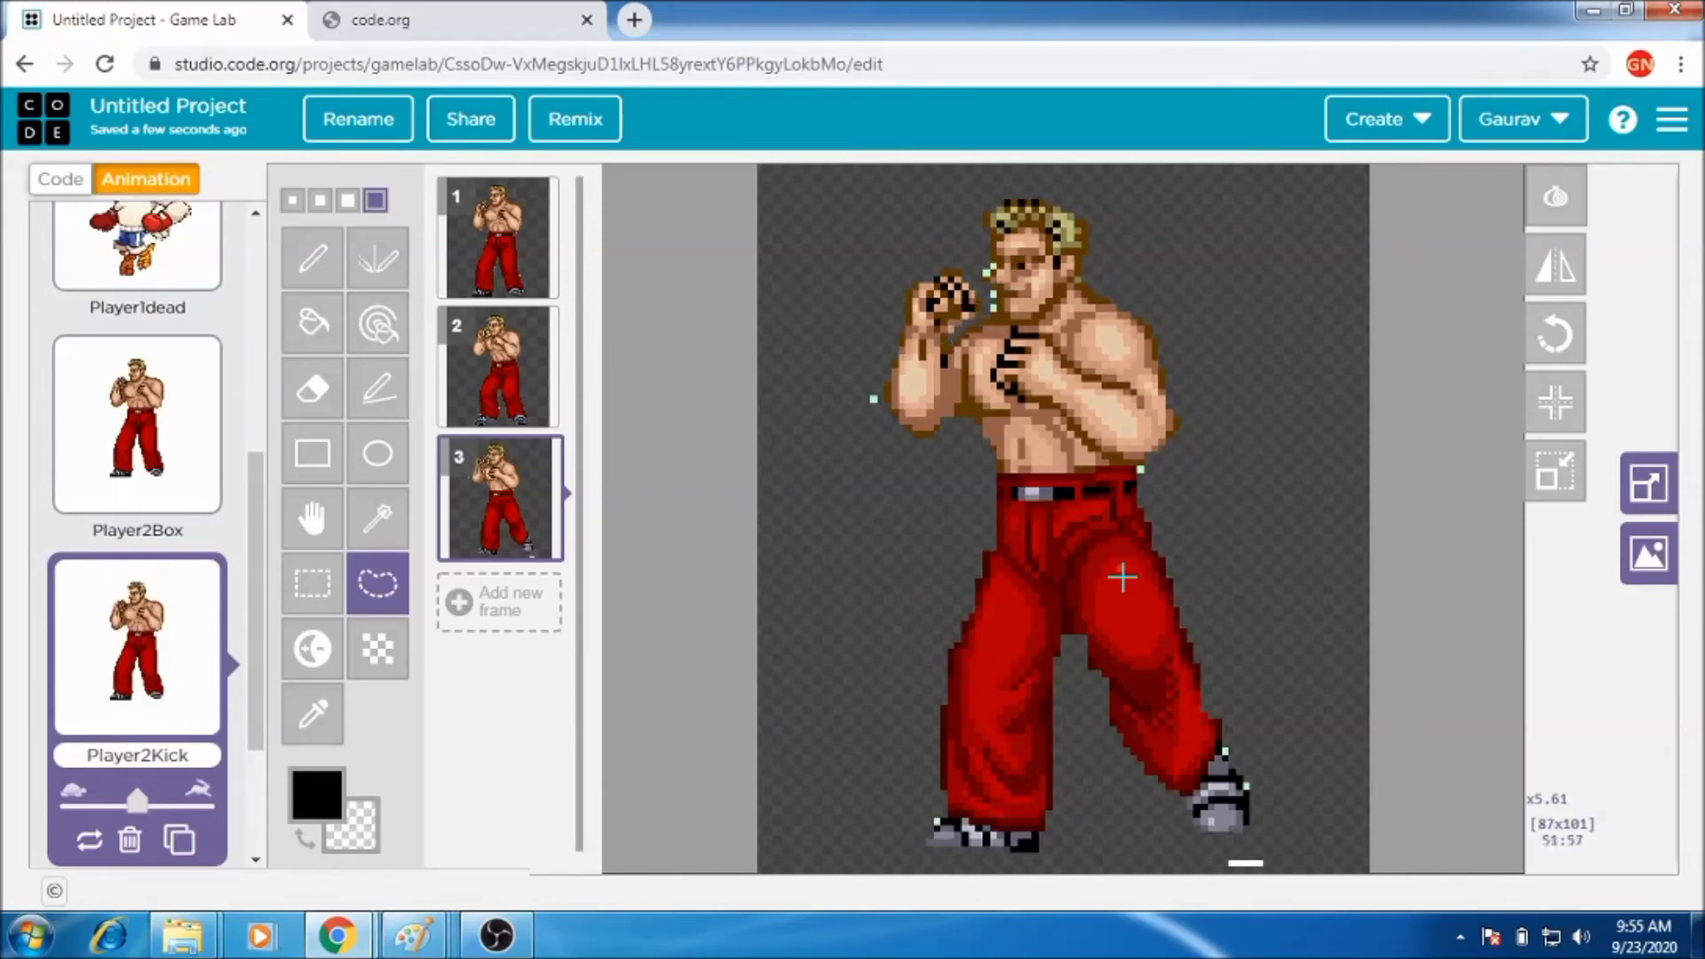
Check the s2 picture with the lifted-foot punch pose in Paint and upload it as frame 4 of Player2Kick.
key(alt+Tab)
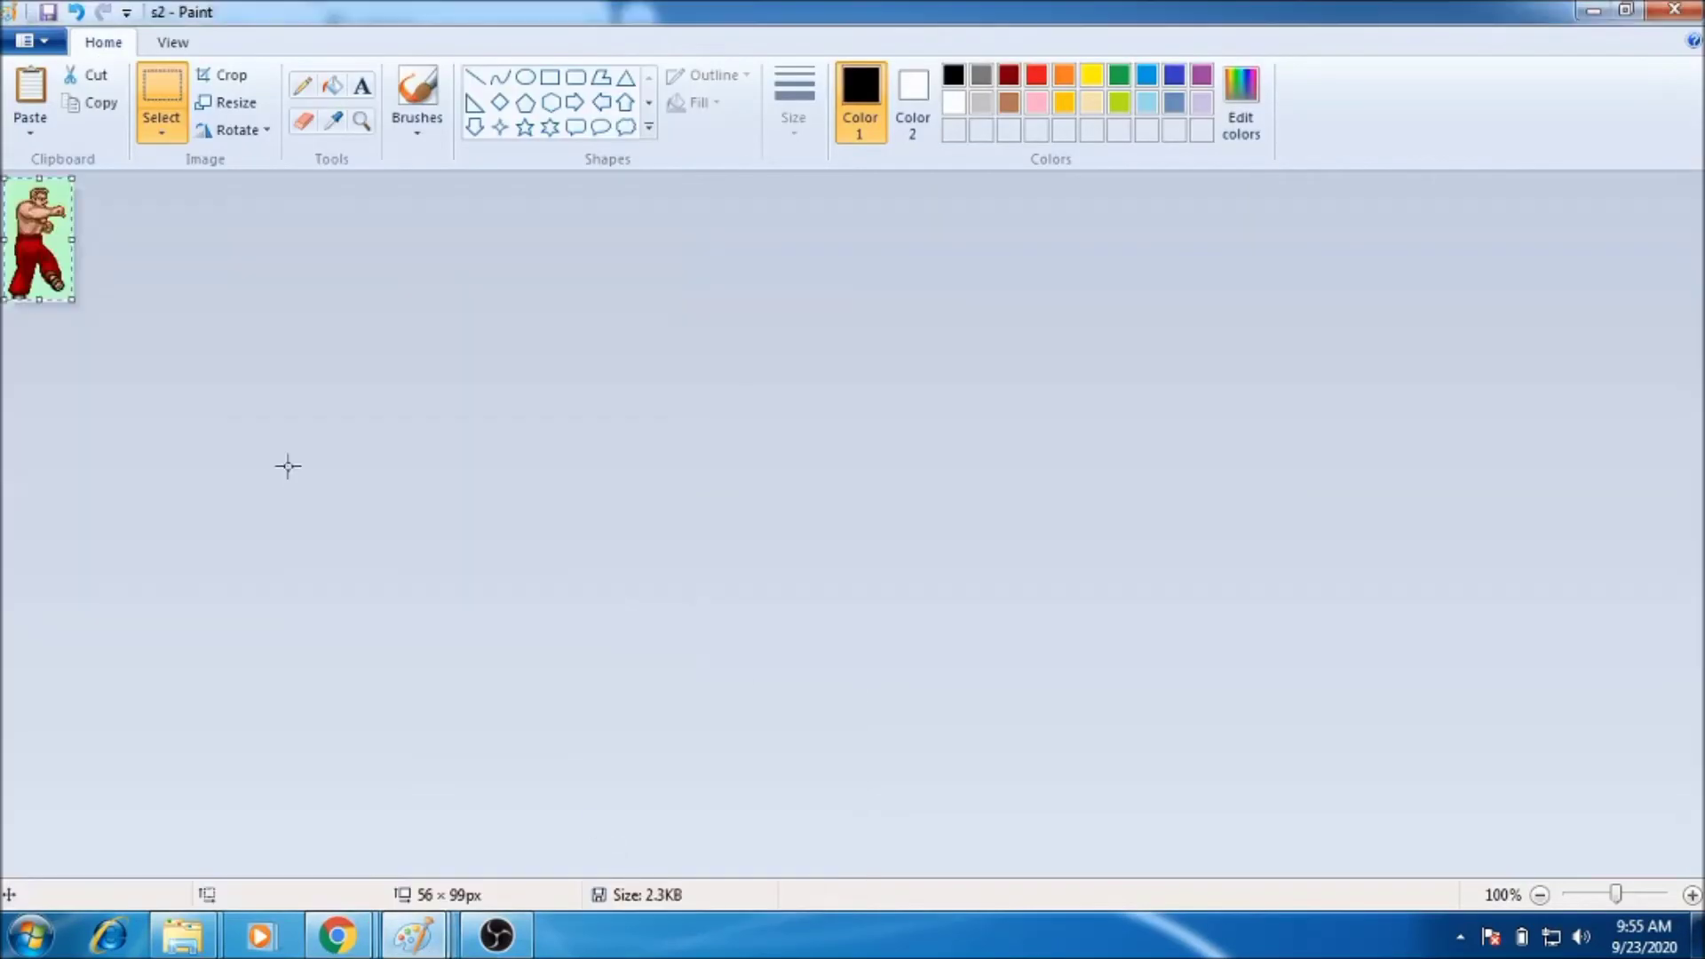
mouse_move(337, 935)
click(201, 808)
click(468, 356)
click(624, 559)
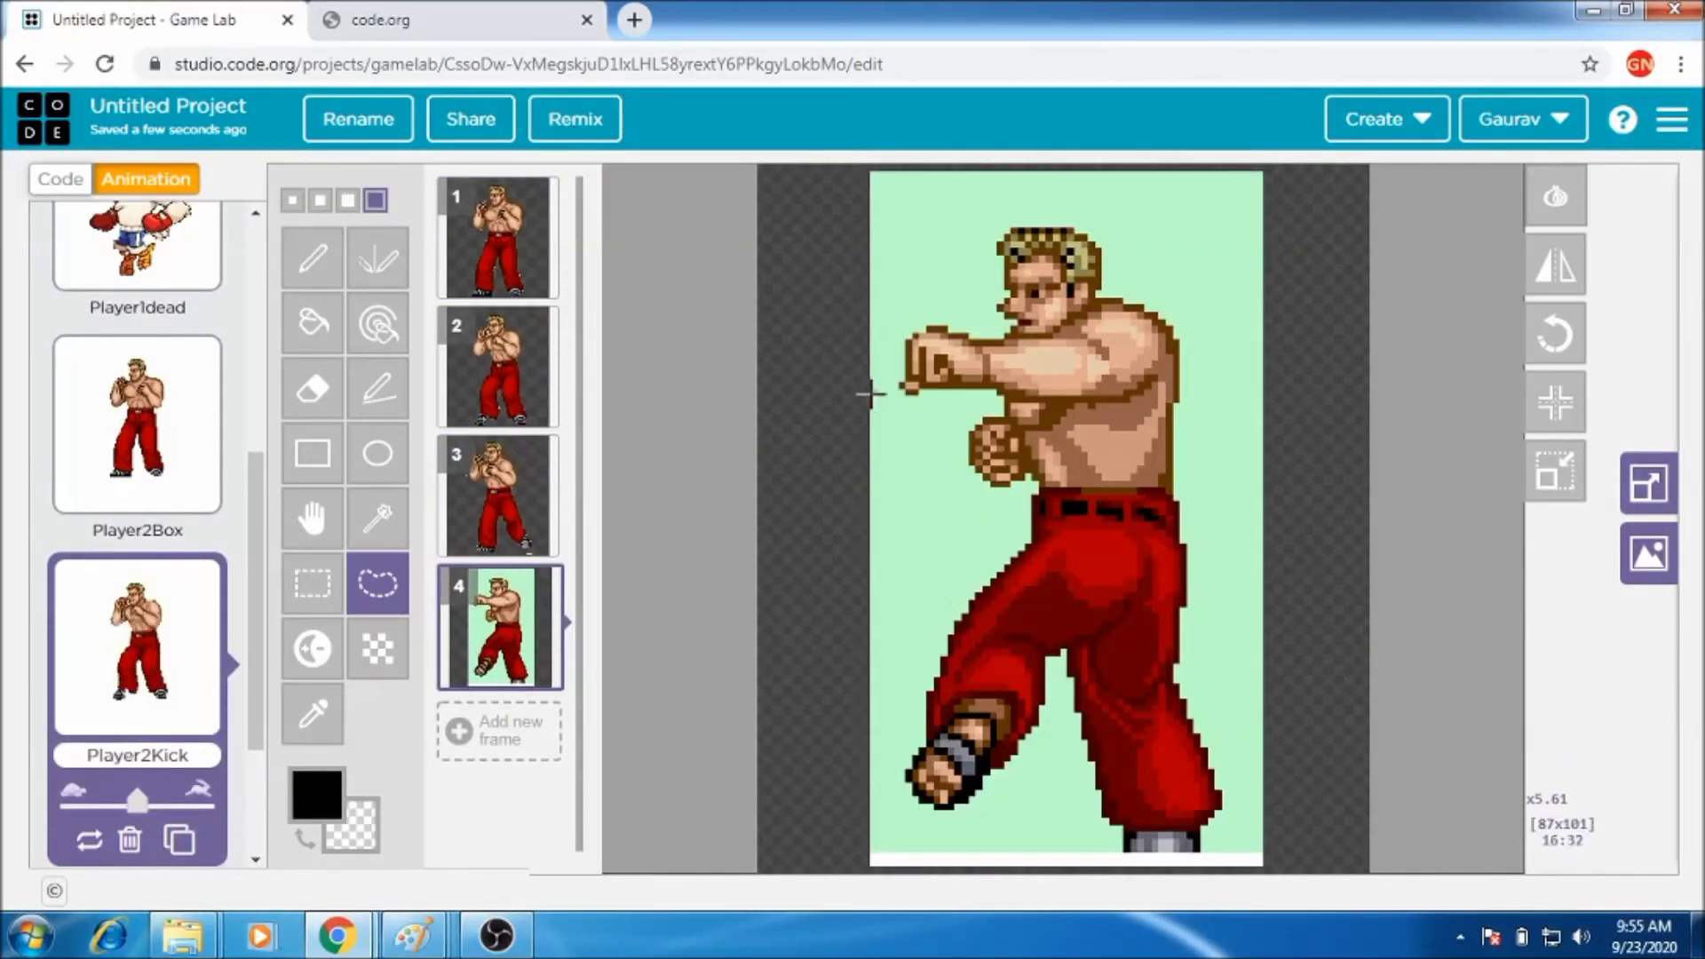
Delete the green background in front of the fighter and around his head and shoulder in frame 4 of Player2Kick.
mouse_move(872, 385)
mouse_down()
mouse_move(966, 457)
mouse_move(989, 571)
mouse_move(731, 563)
mouse_move(995, 264)
mouse_up()
drag(924, 328, 872, 390)
key(Delete)
drag(1001, 229, 1088, 236)
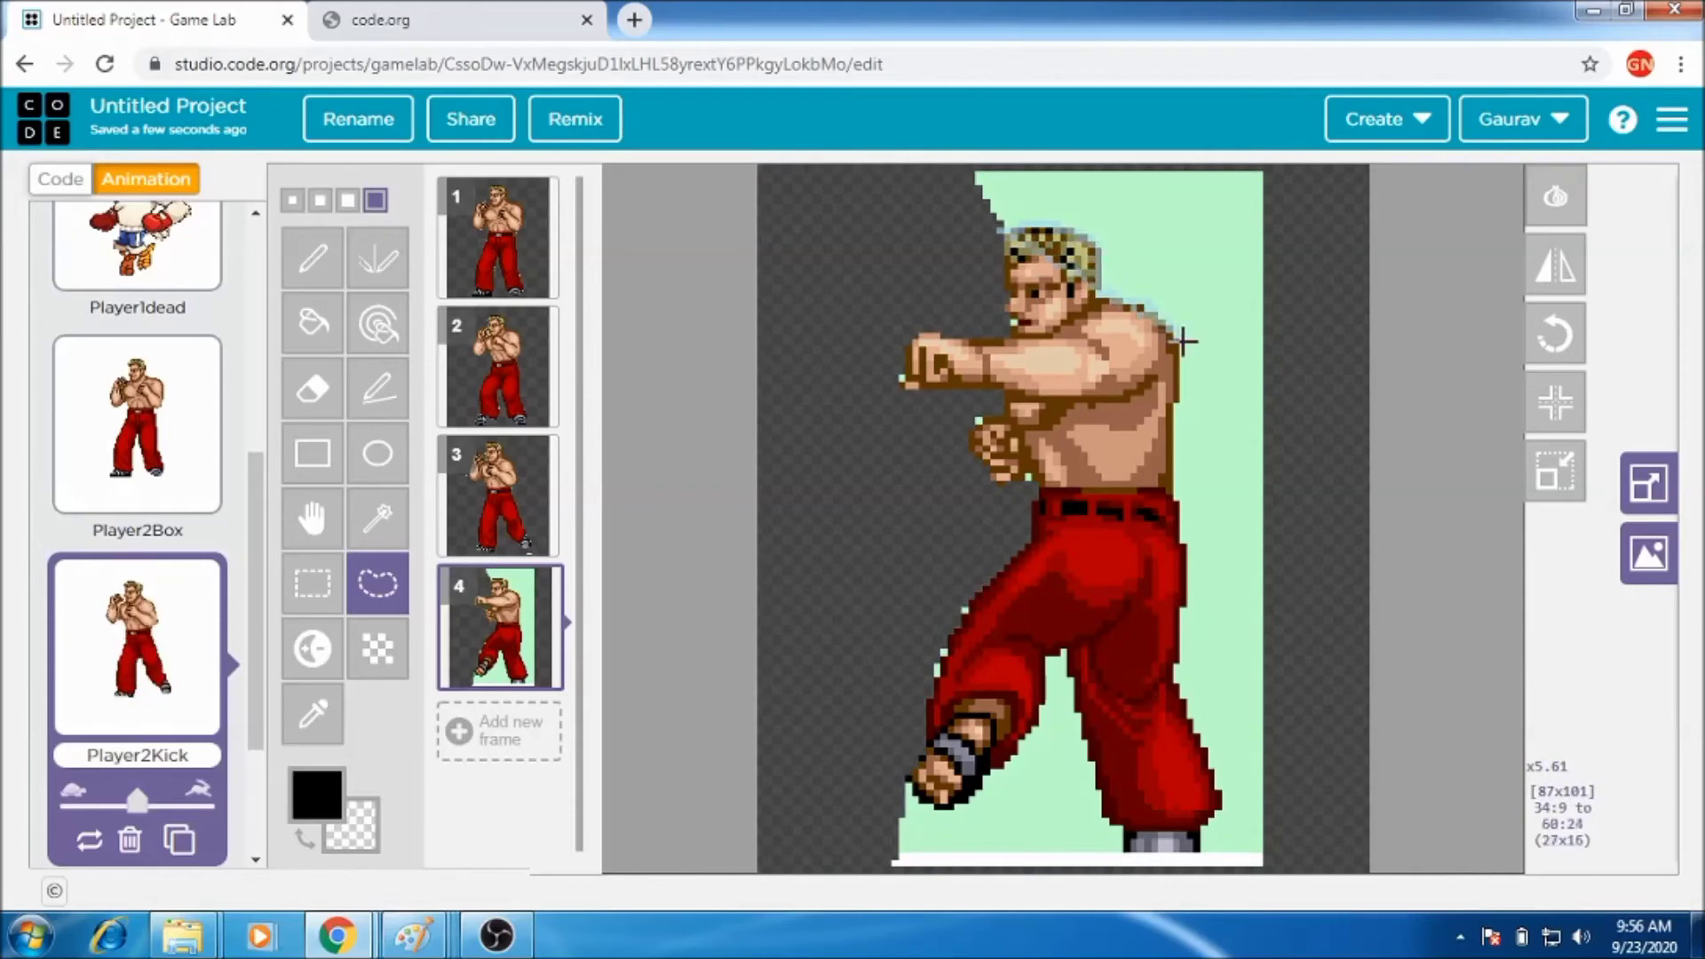
drag(1183, 341, 993, 222)
key(Delete)
Delete the green background beside the lifted foot and behind the fighter's back and rear leg in frame 4.
mouse_move(960, 793)
mouse_down()
mouse_move(1032, 730)
mouse_move(1082, 737)
mouse_move(905, 791)
mouse_up()
key(Delete)
mouse_move(1181, 341)
mouse_down()
mouse_move(1194, 859)
mouse_move(1015, 863)
mouse_up()
key(Delete)
key(Delete)
Remove the leftover green along the front leg and below the lifted foot in frame 4.
drag(930, 671, 829, 545)
key(Delete)
drag(1012, 765, 946, 840)
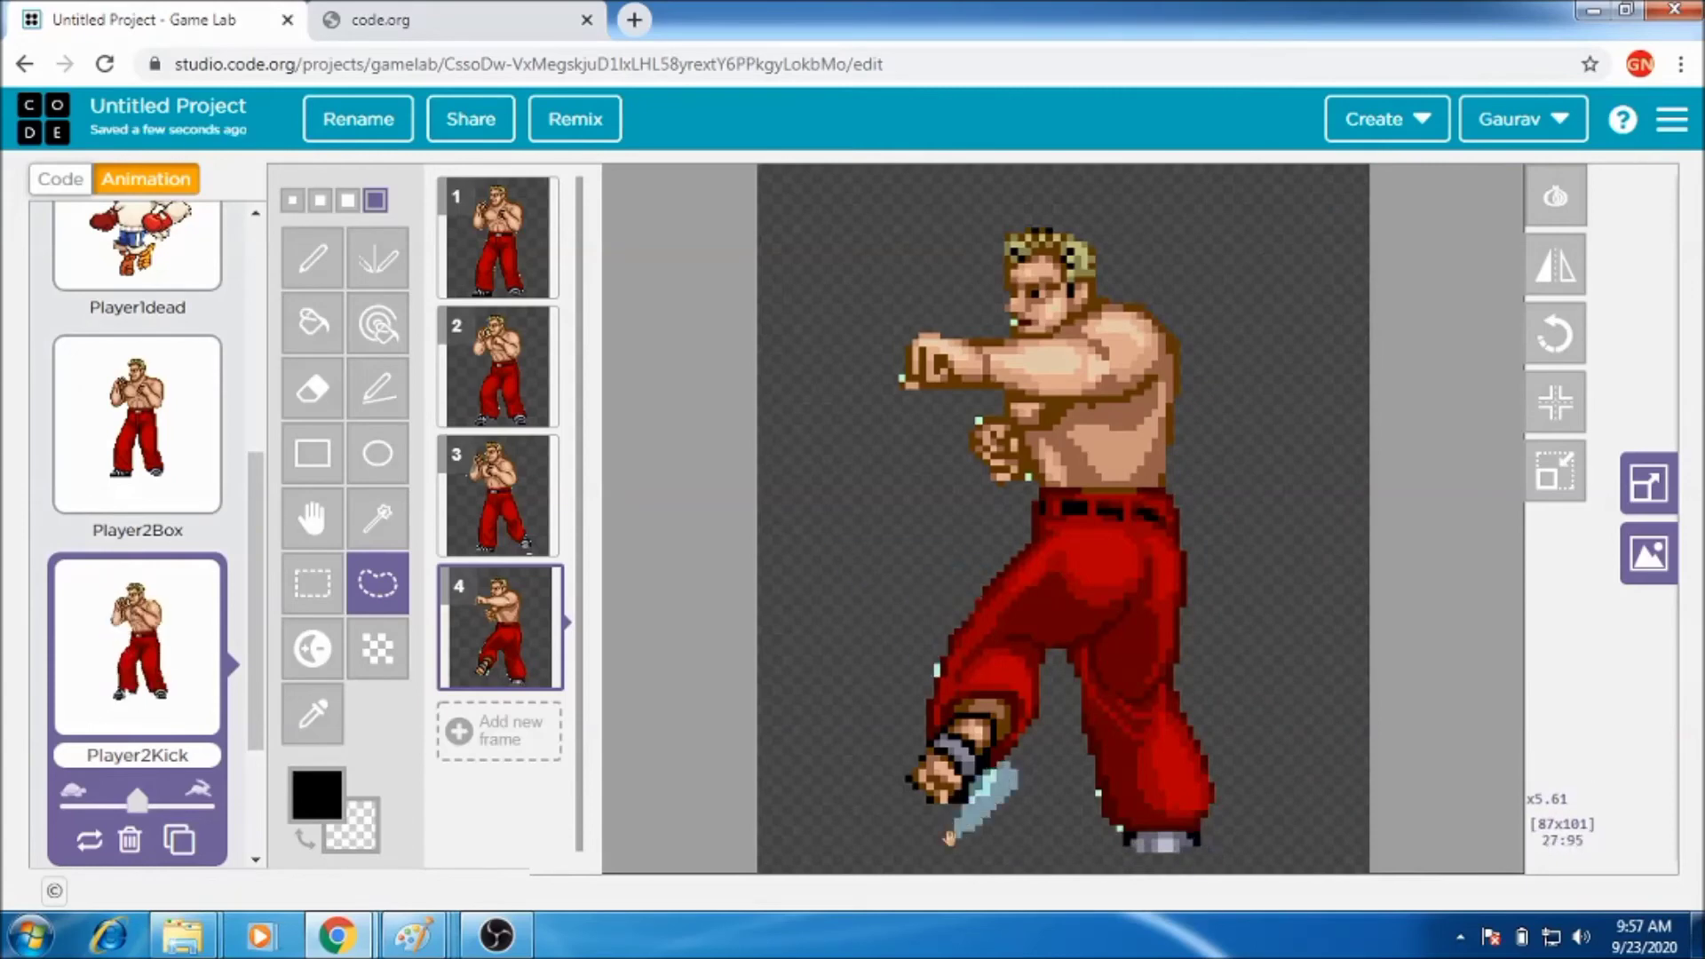
key(Delete)
In Paint, cut the low front-kick pose from the sprite sheet's second row and paste it over the previous pose in the single-pose picture.
click(414, 936)
click(510, 844)
drag(442, 322, 545, 434)
key(ctrl+x)
click(414, 935)
click(316, 845)
drag(9, 184, 118, 301)
key(Delete)
key(ctrl+v)
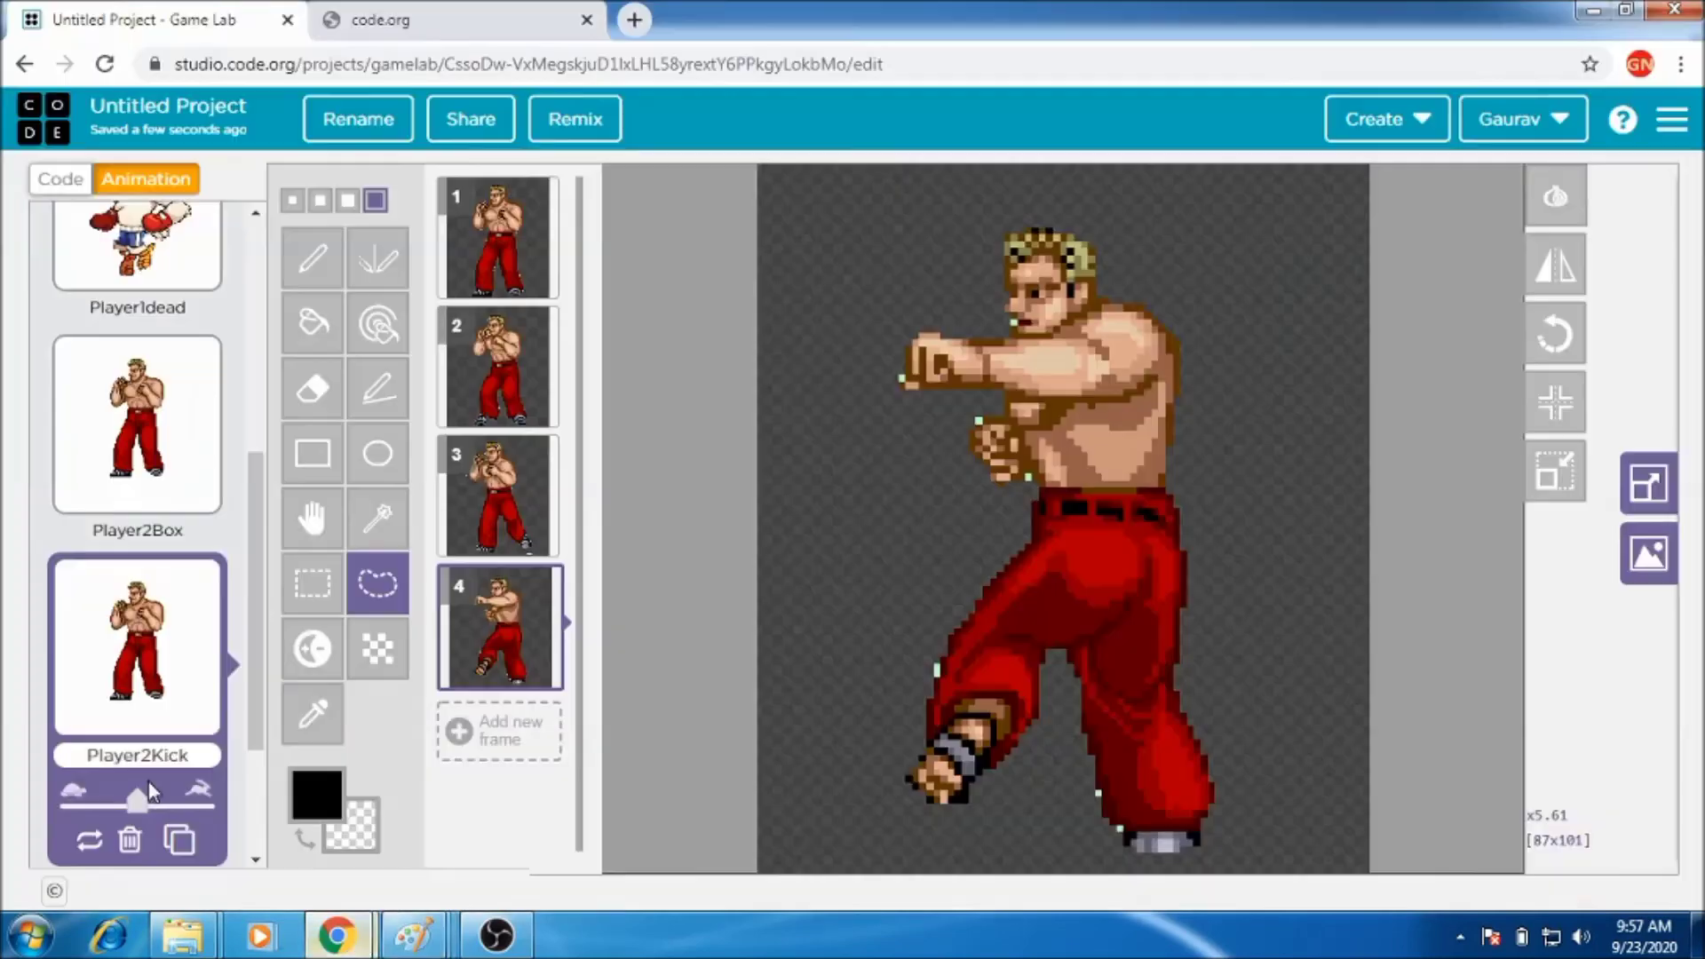
Upload the mirrored front-kick pose as frame 5 of Player2Kick and delete the green background above the kicking leg and in front of the fighter.
click(497, 730)
click(258, 449)
click(621, 557)
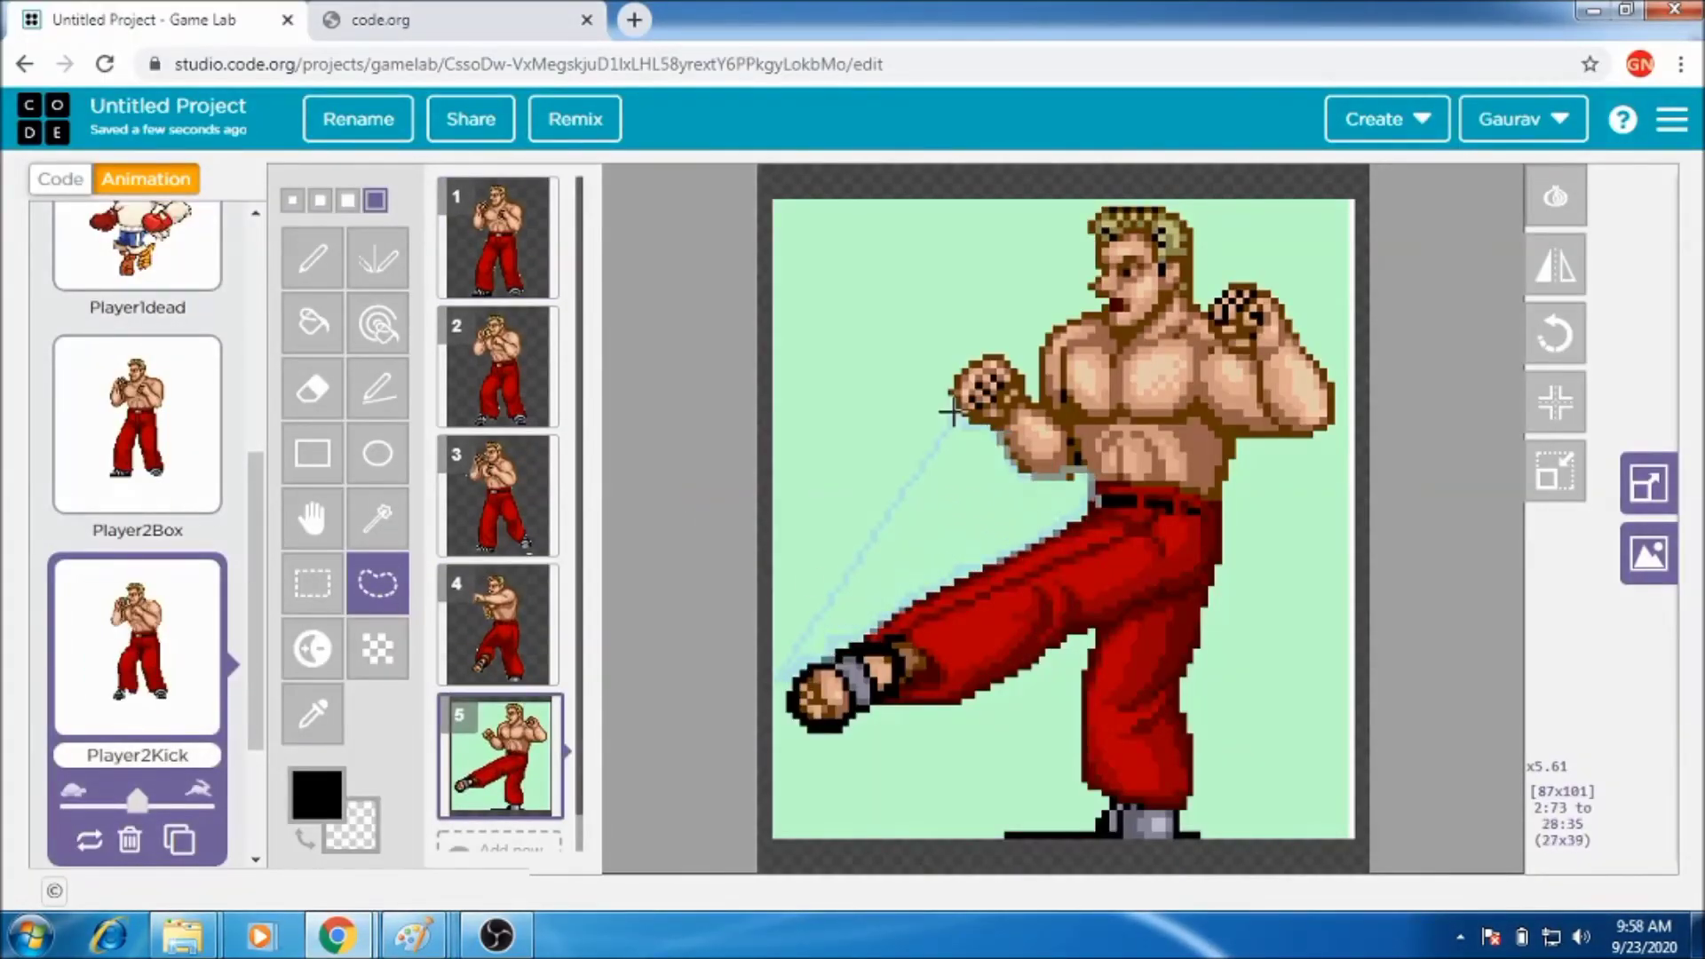
key(Delete)
mouse_move(1087, 287)
mouse_down()
mouse_move(884, 714)
mouse_move(1090, 762)
mouse_move(461, 529)
mouse_up()
key(Delete)
Delete the green background around the head and behind the fighter in frame 5, and raise the Player2Kick animation speed.
drag(1070, 222, 1135, 198)
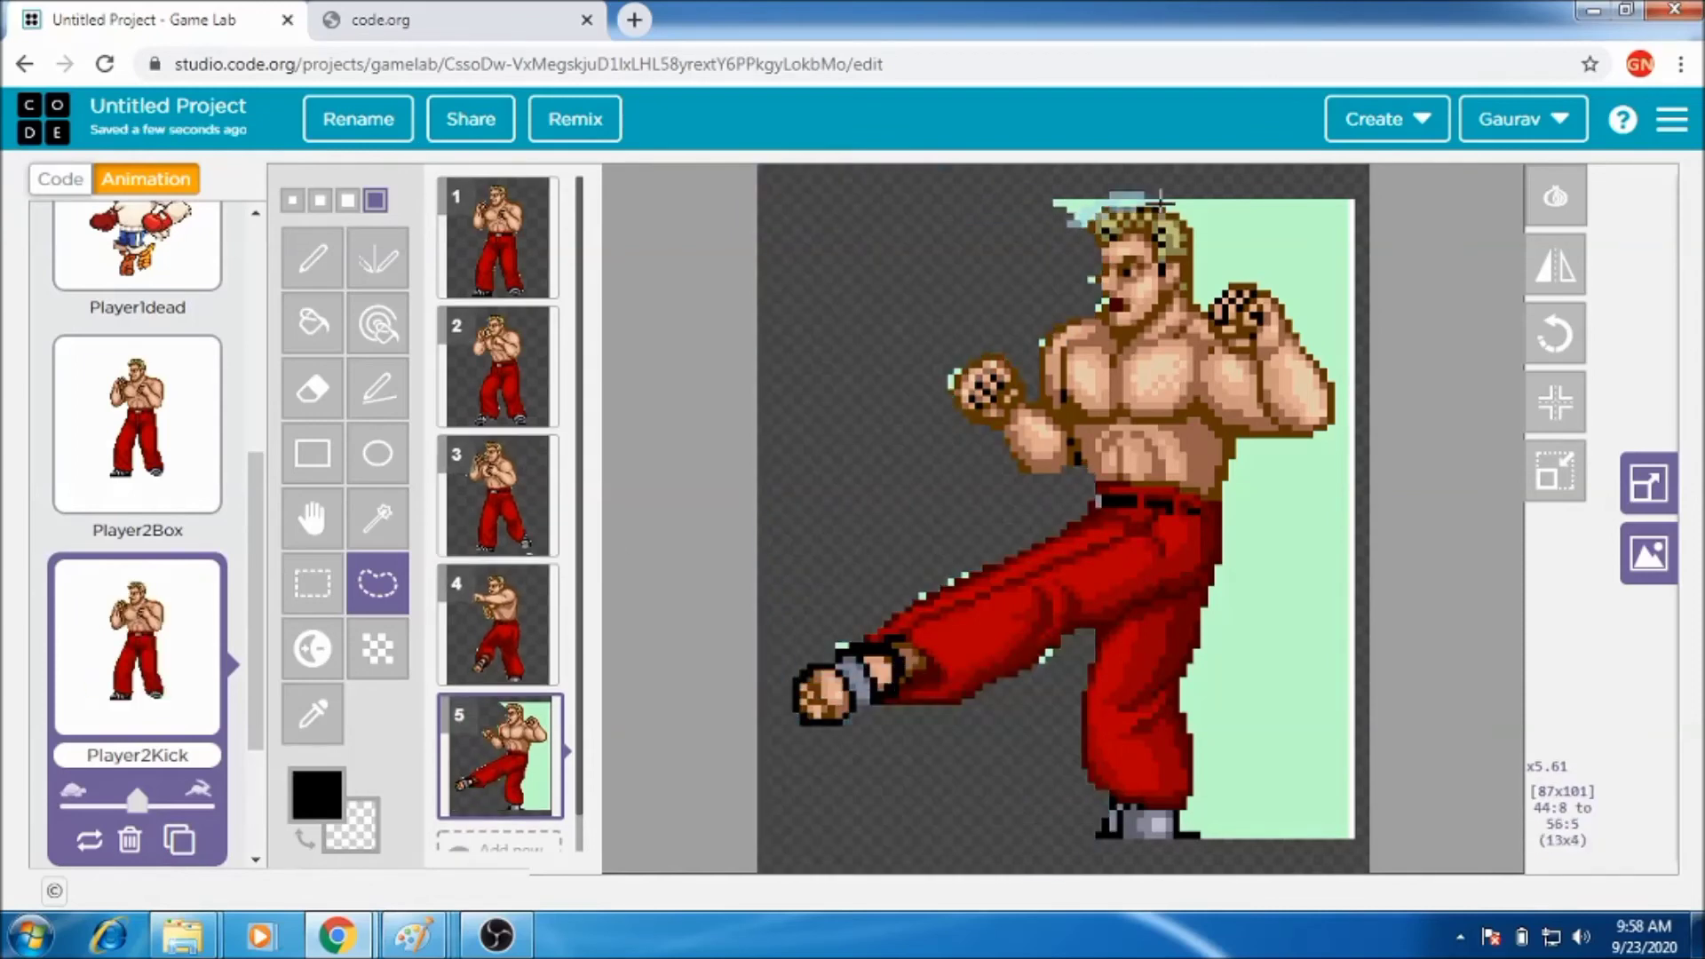
drag(1266, 283, 1333, 415)
key(Delete)
mouse_move(1230, 432)
mouse_down()
mouse_move(1314, 424)
mouse_move(1190, 799)
mouse_move(1225, 444)
mouse_up()
key(Delete)
drag(137, 802, 166, 804)
Crop the high-kick pose into the s2 picture in Paint, save it and add it as frame 6 of Player2Kick.
key(alt+Tab)
key(ctrl+shift+x)
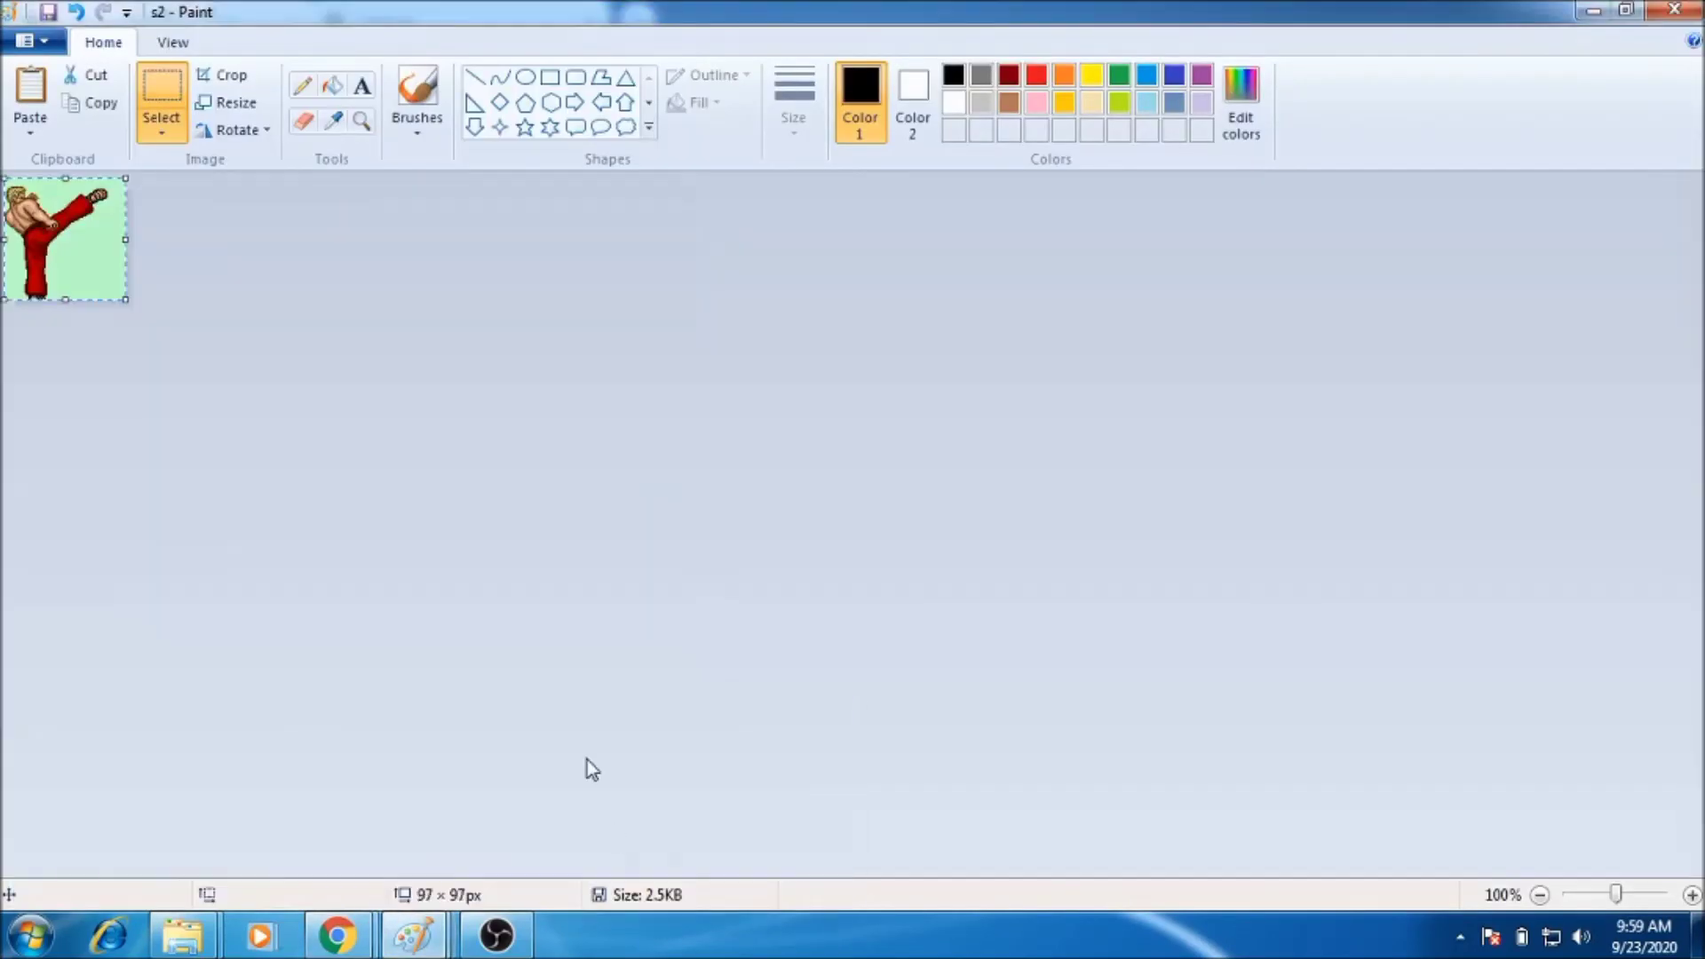
click(27, 41)
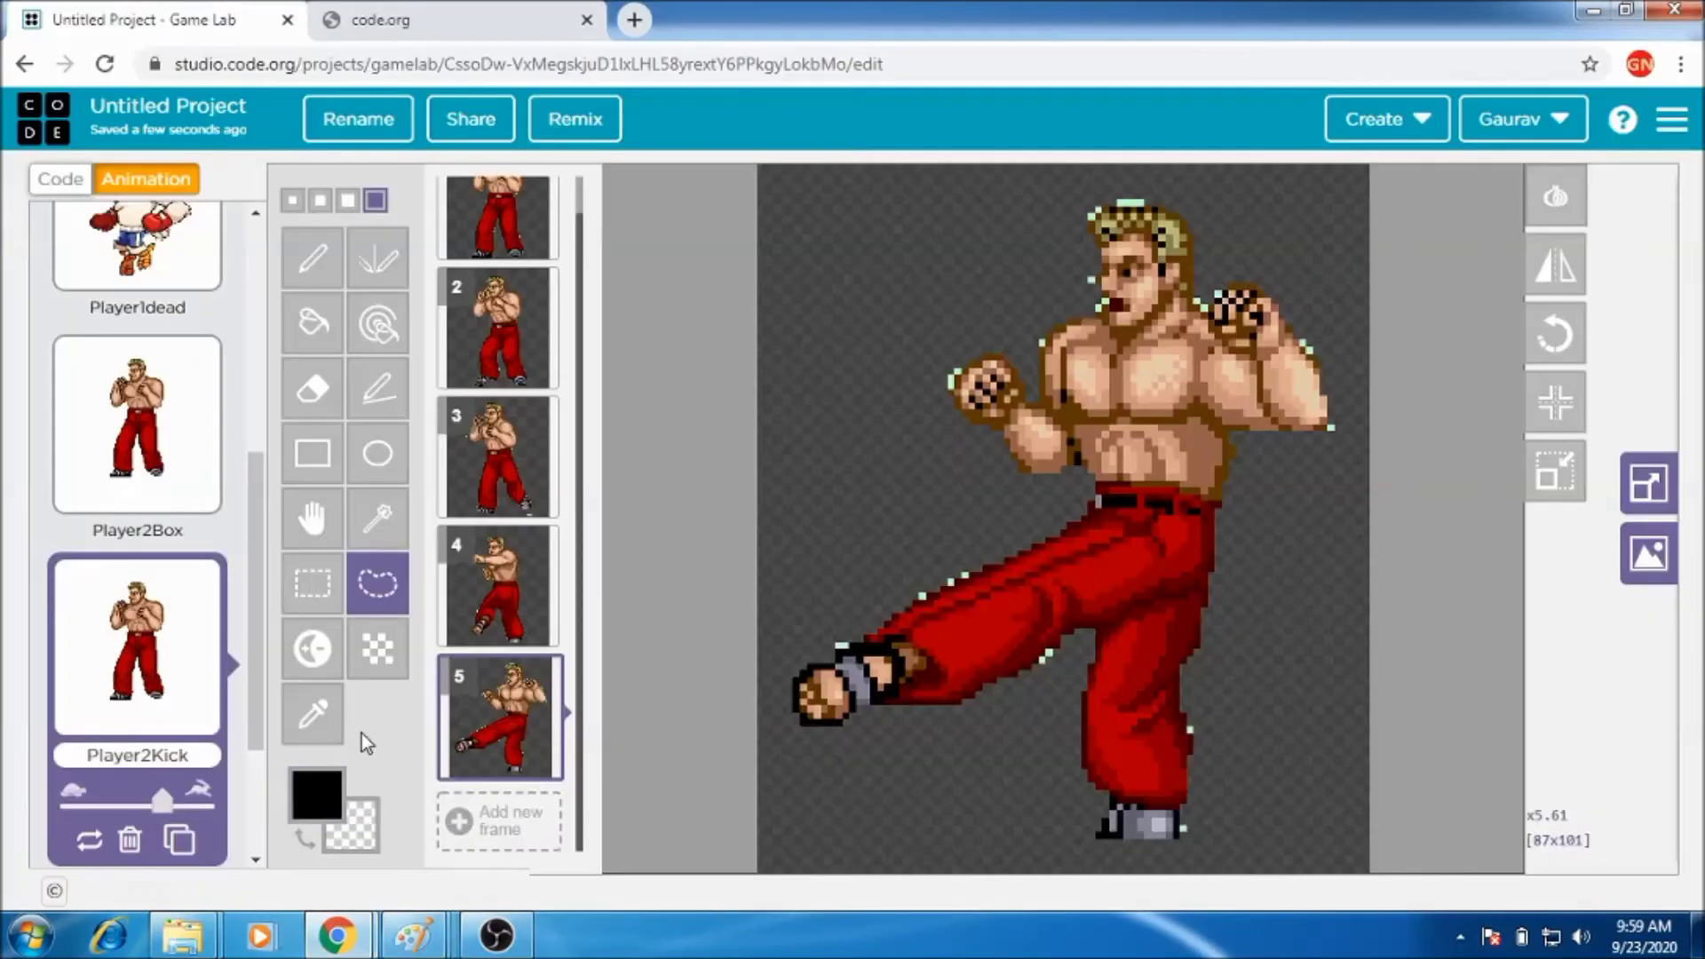
click(497, 821)
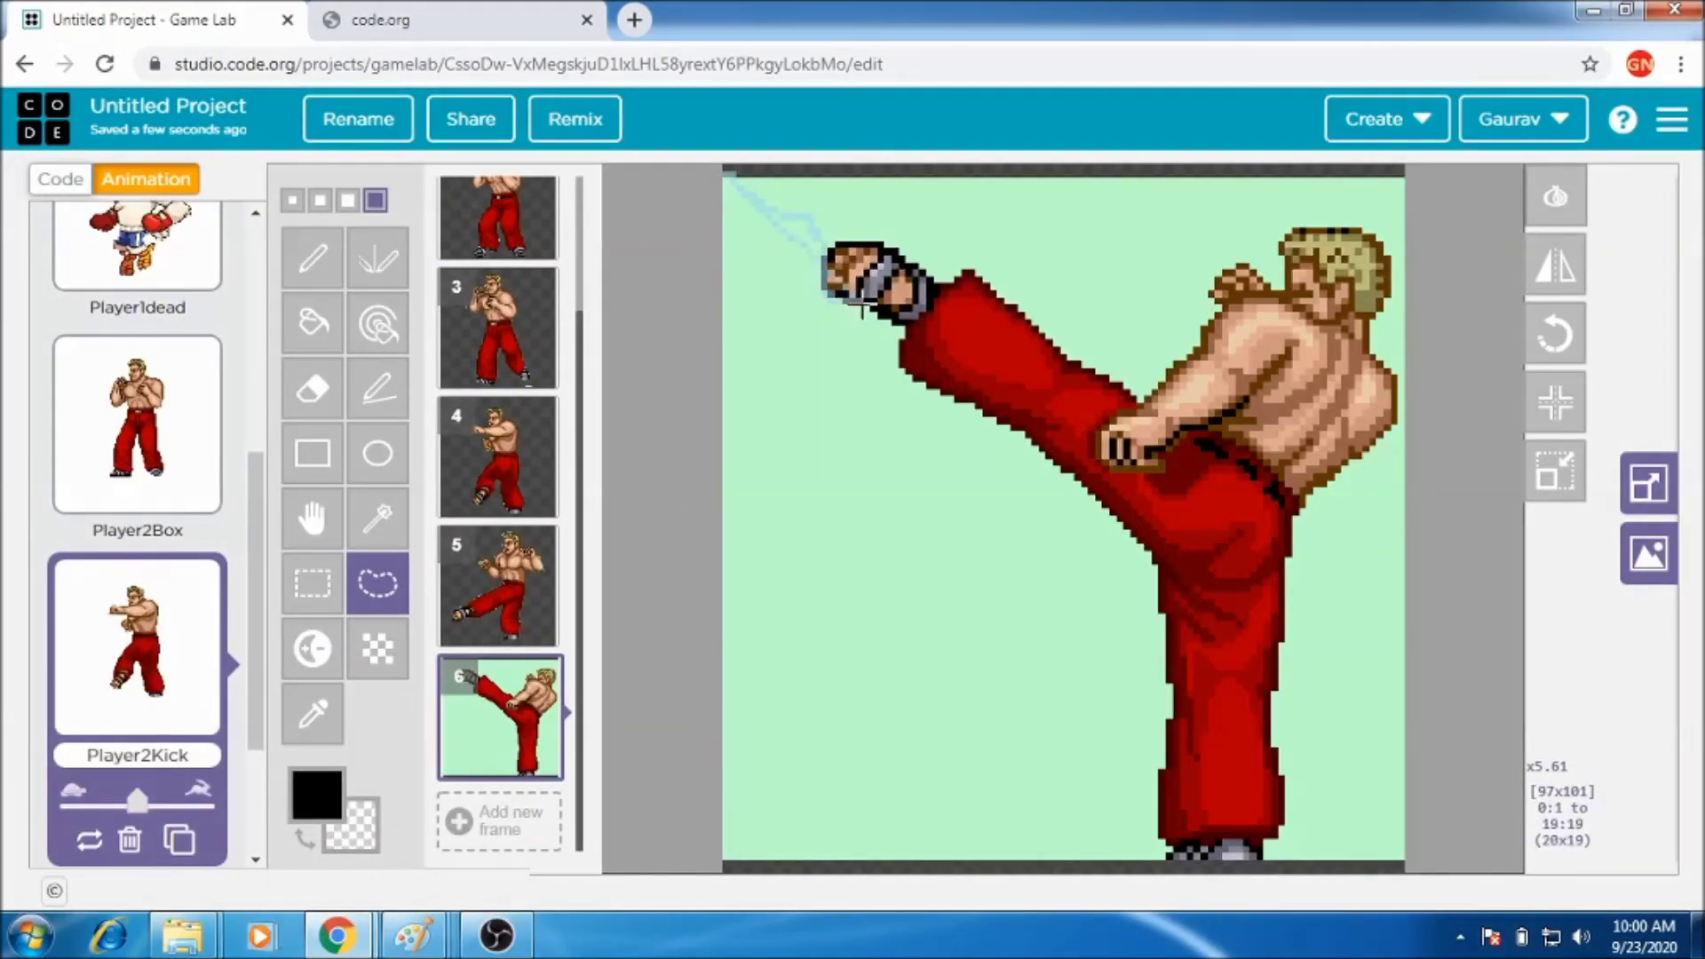
Delete the green background below the raised leg and between the kicking foot and the fighter's head in frame 6.
mouse_move(863, 307)
mouse_down()
mouse_move(1128, 515)
mouse_move(1123, 899)
mouse_up()
key(Delete)
mouse_move(723, 173)
mouse_down()
mouse_move(953, 266)
mouse_move(833, 236)
mouse_up()
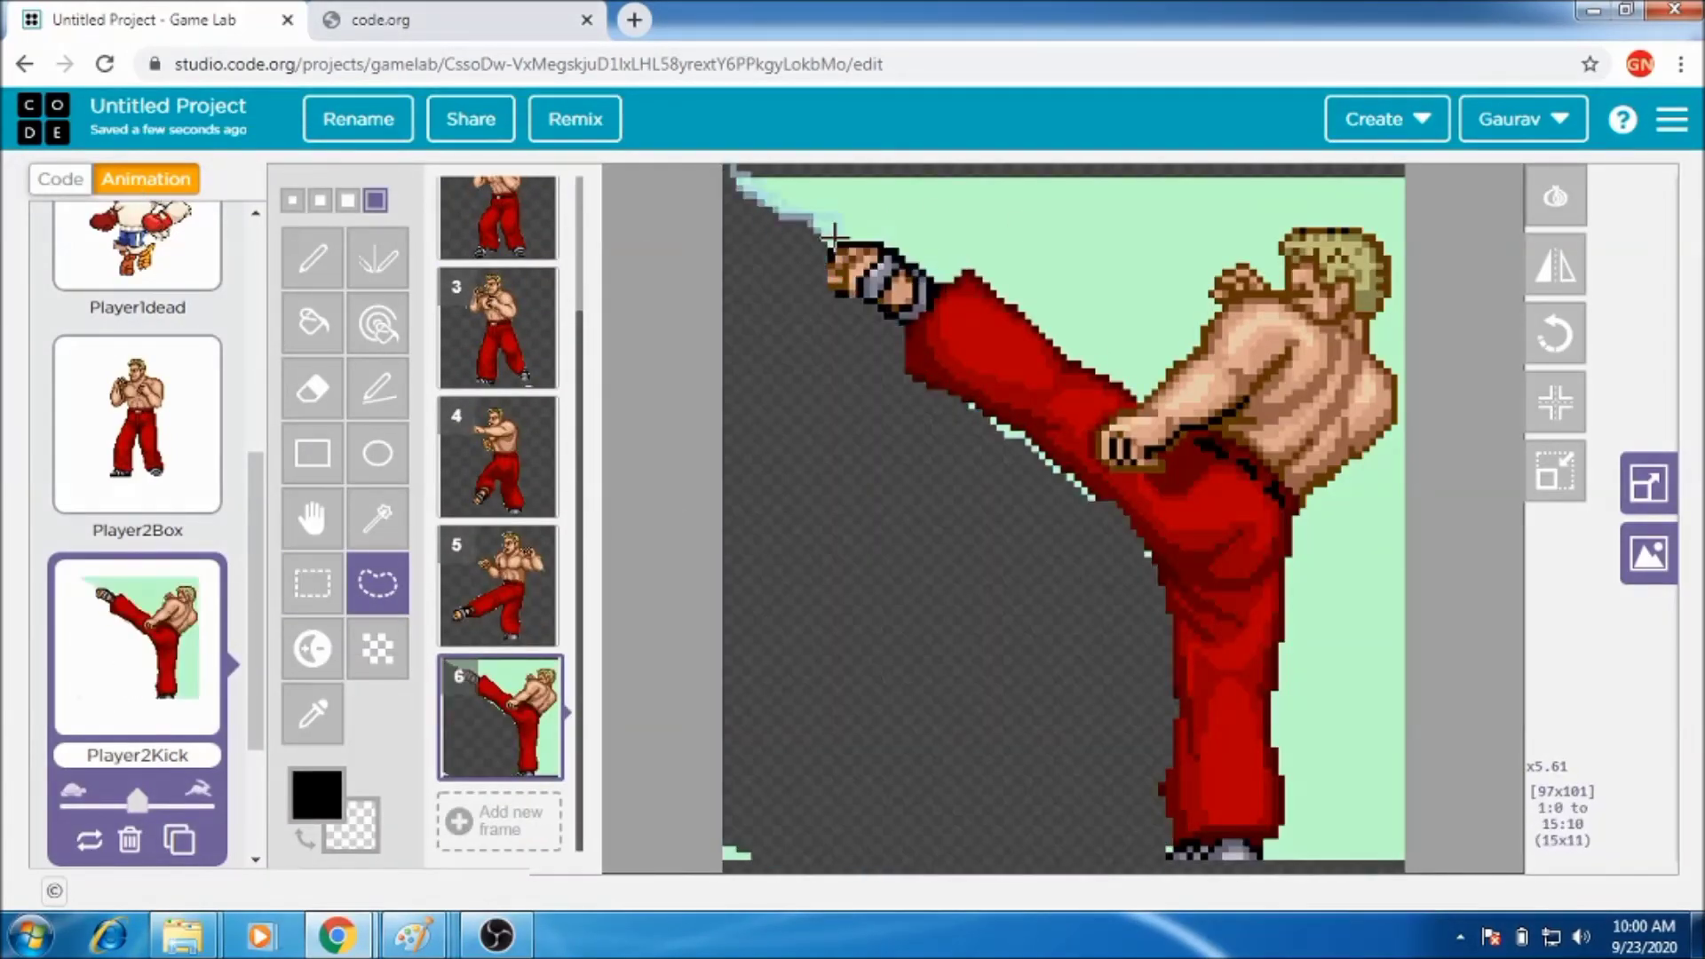
drag(1126, 383, 1238, 256)
key(Delete)
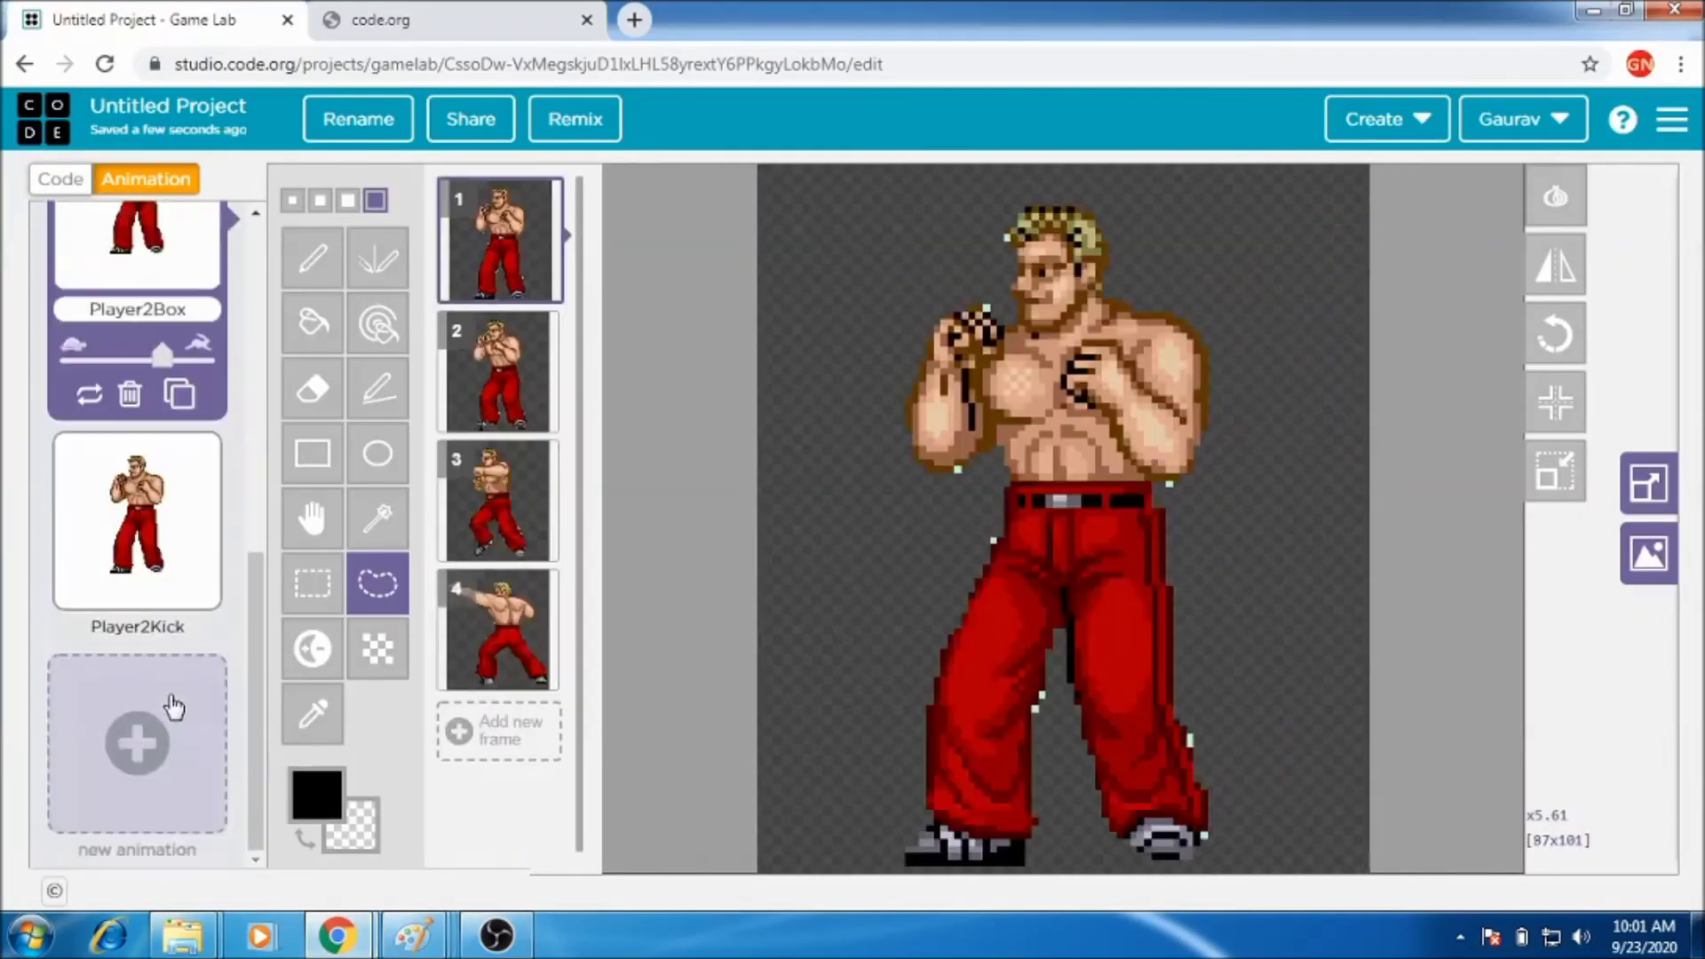
Create a new blank animation and draw a thick black rectangular bar outline across the full width of its canvas.
click(134, 743)
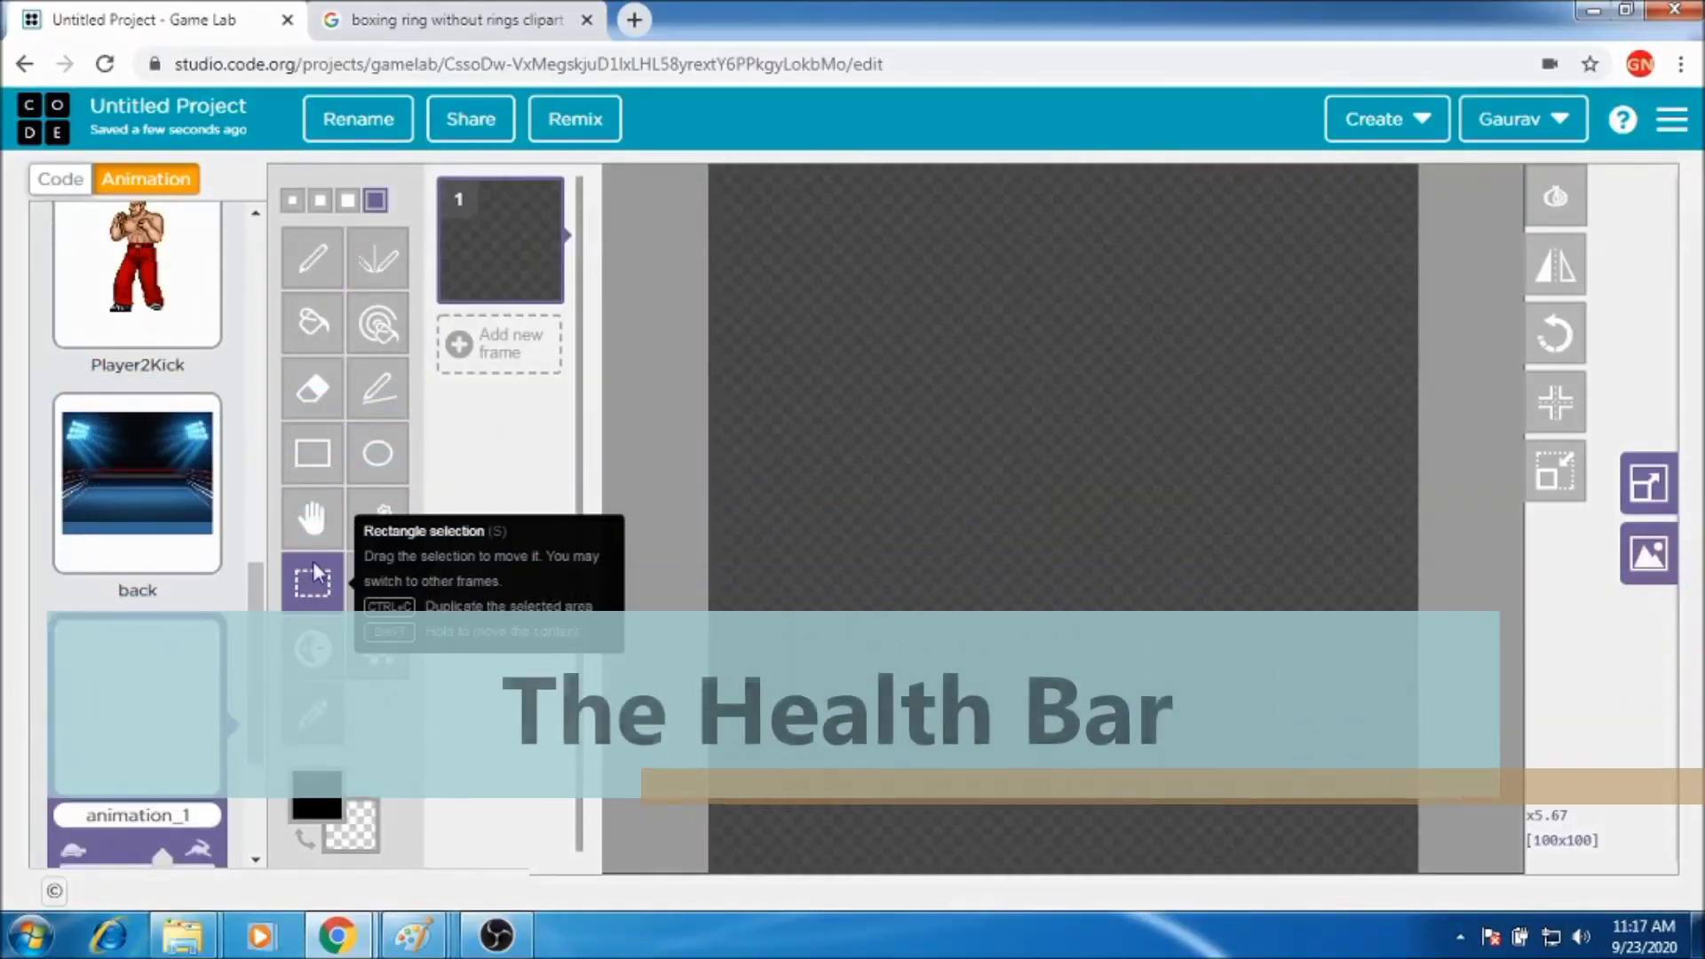
click(311, 453)
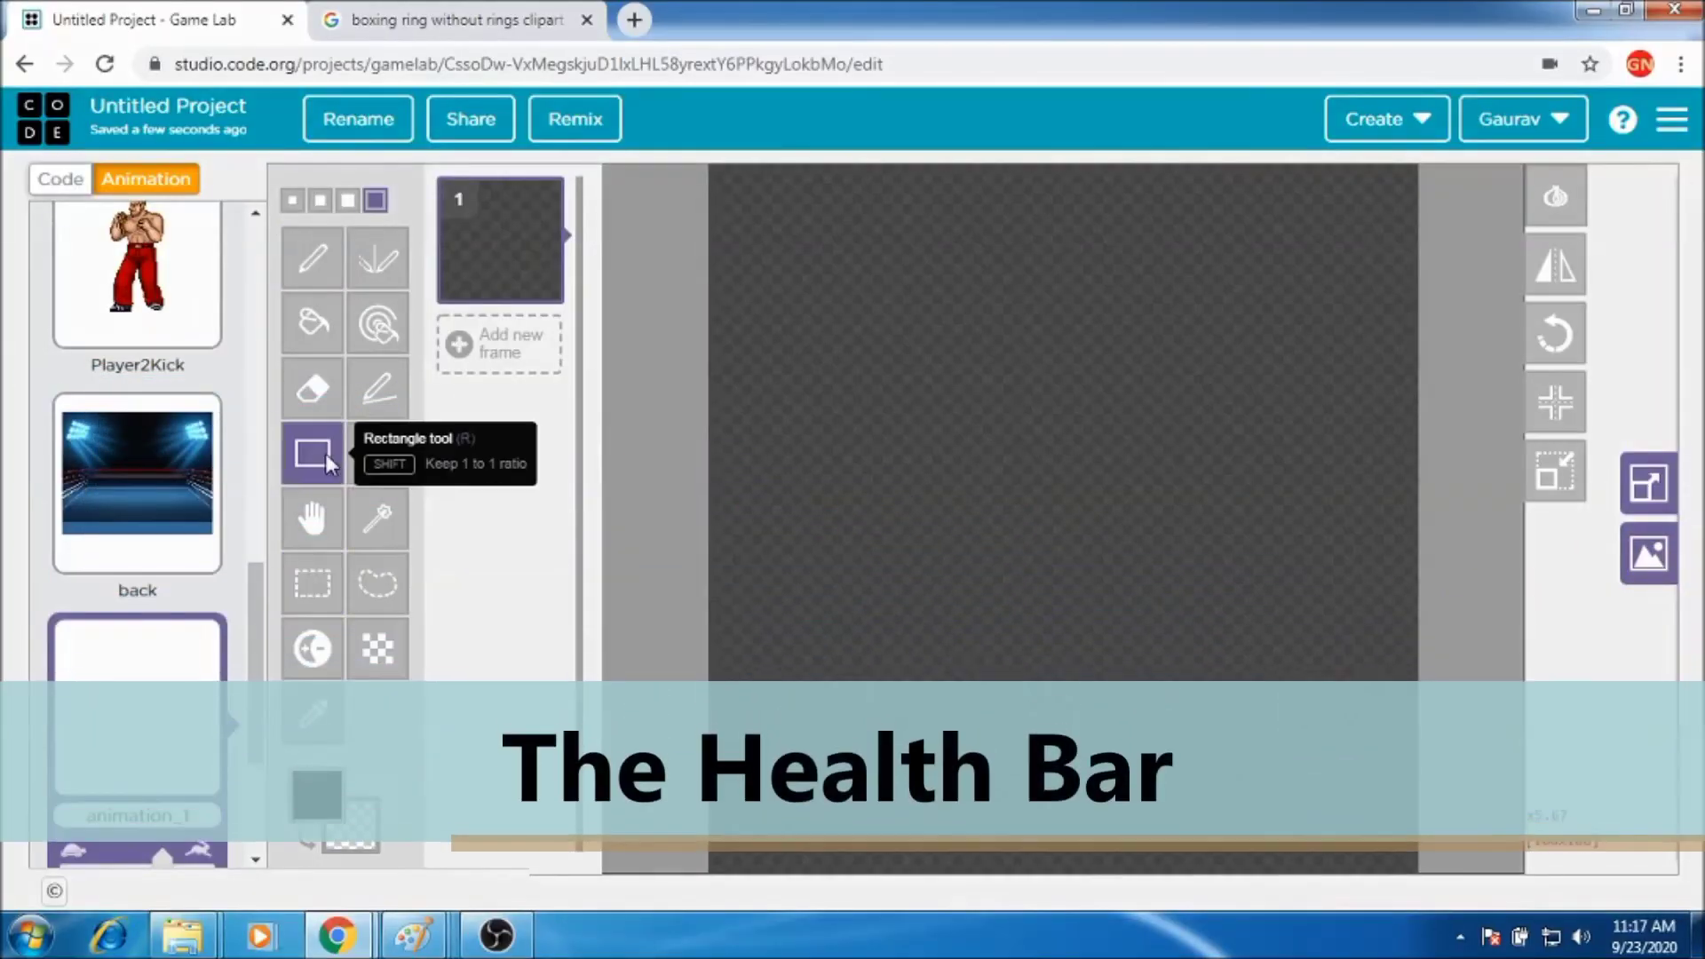
drag(719, 442, 744, 526)
click(860, 529)
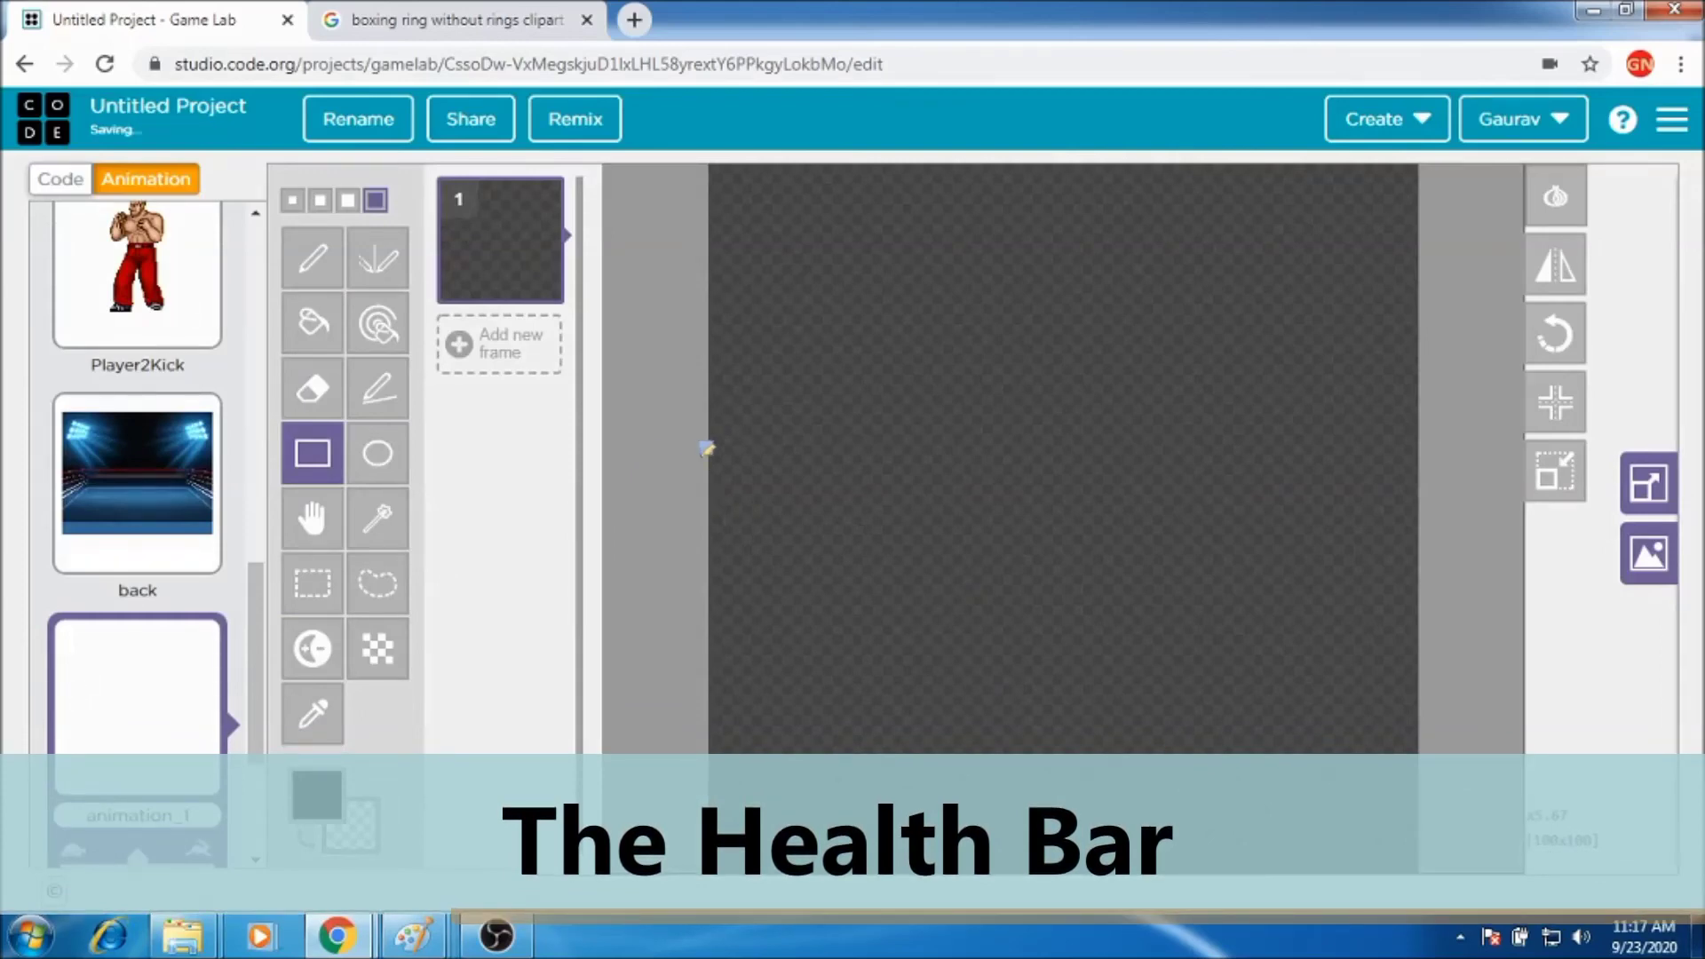
drag(775, 503, 1417, 603)
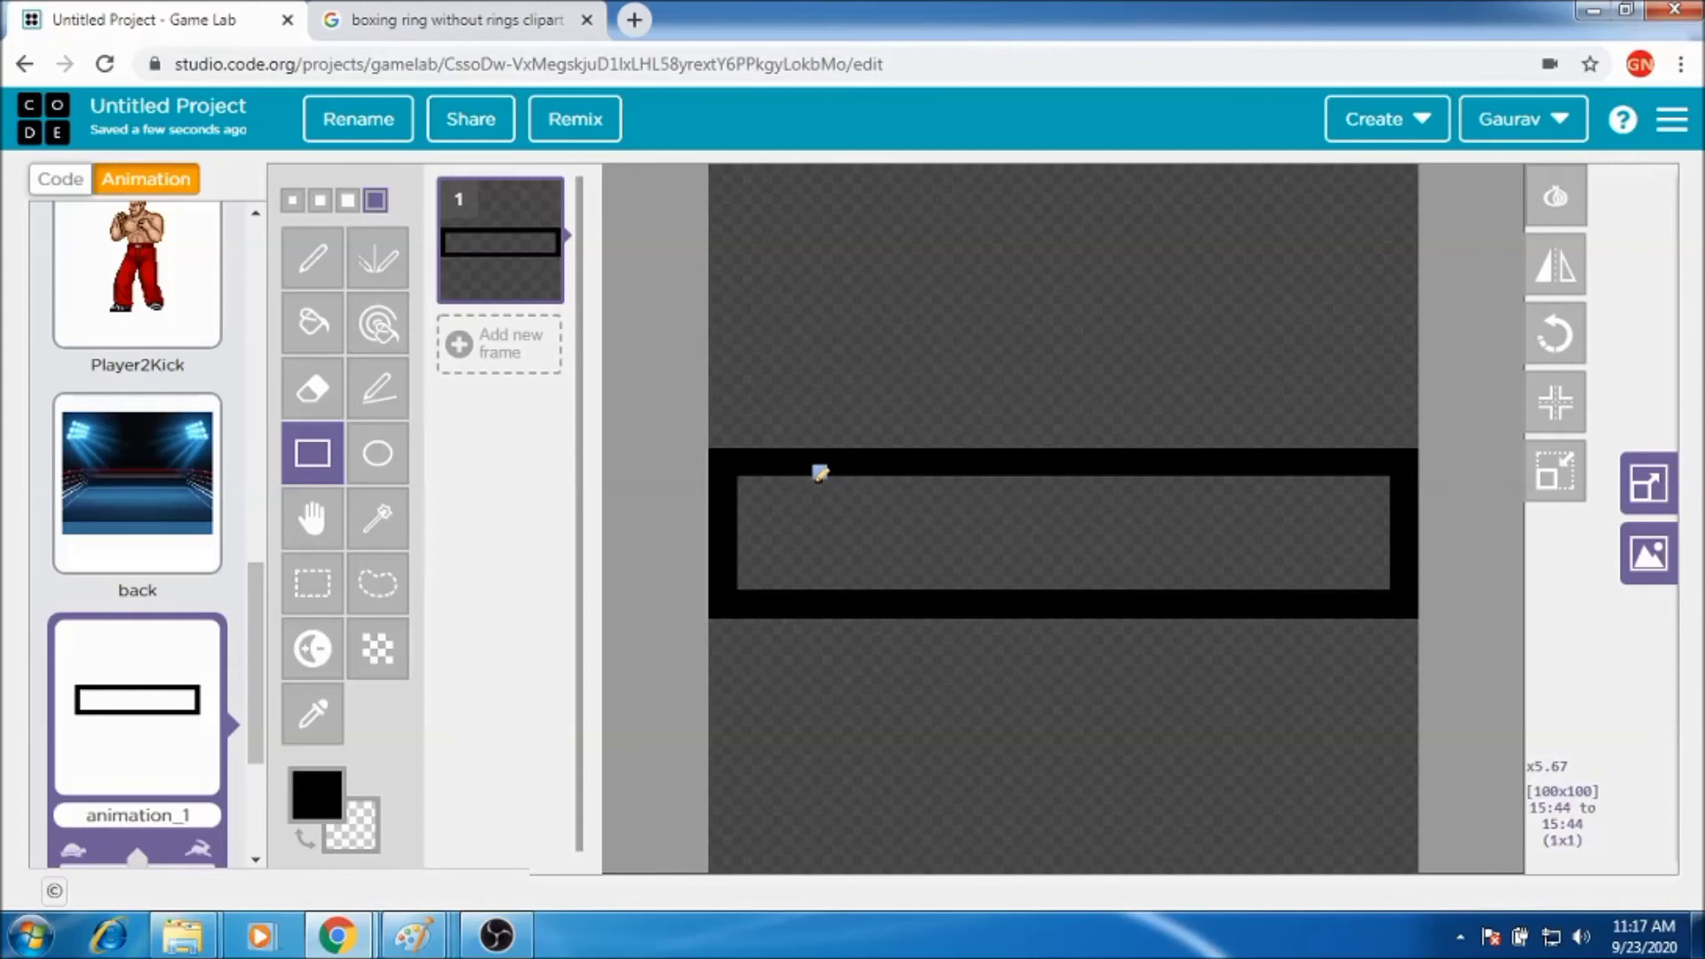
Divide the health bar outline into seven cells with thin vertical black dividers.
drag(820, 470, 808, 591)
drag(907, 476, 893, 591)
drag(1000, 476, 986, 591)
drag(1092, 476, 1079, 591)
drag(1192, 476, 1176, 571)
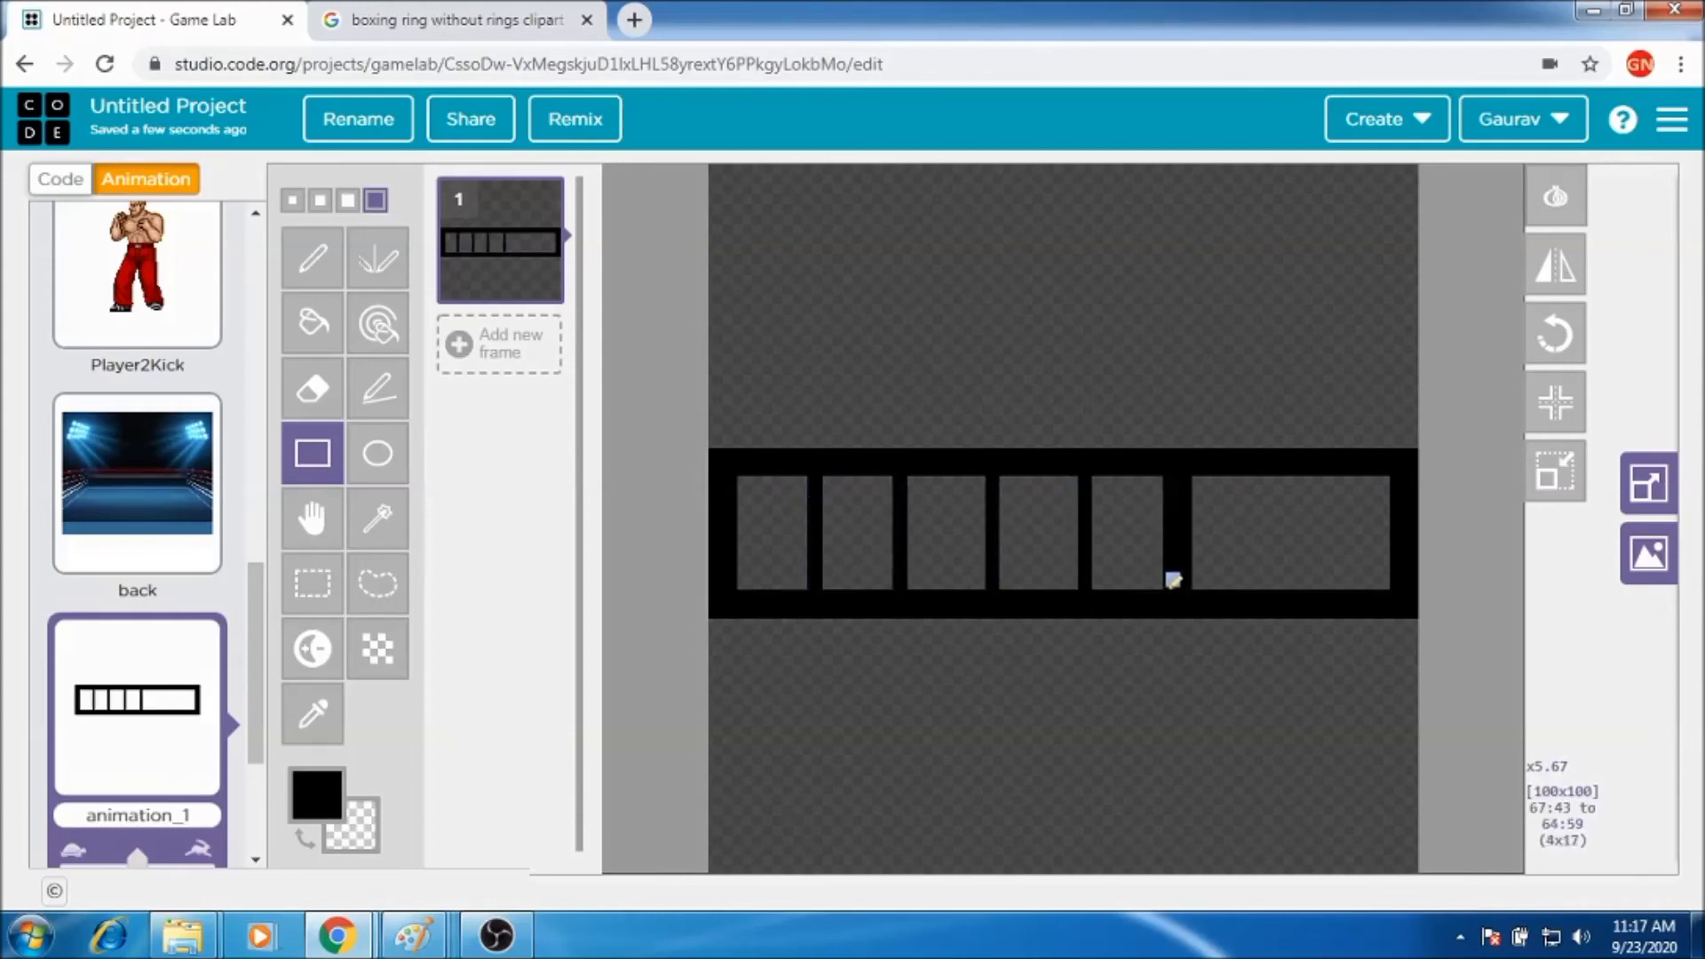
click(514, 348)
click(1458, 182)
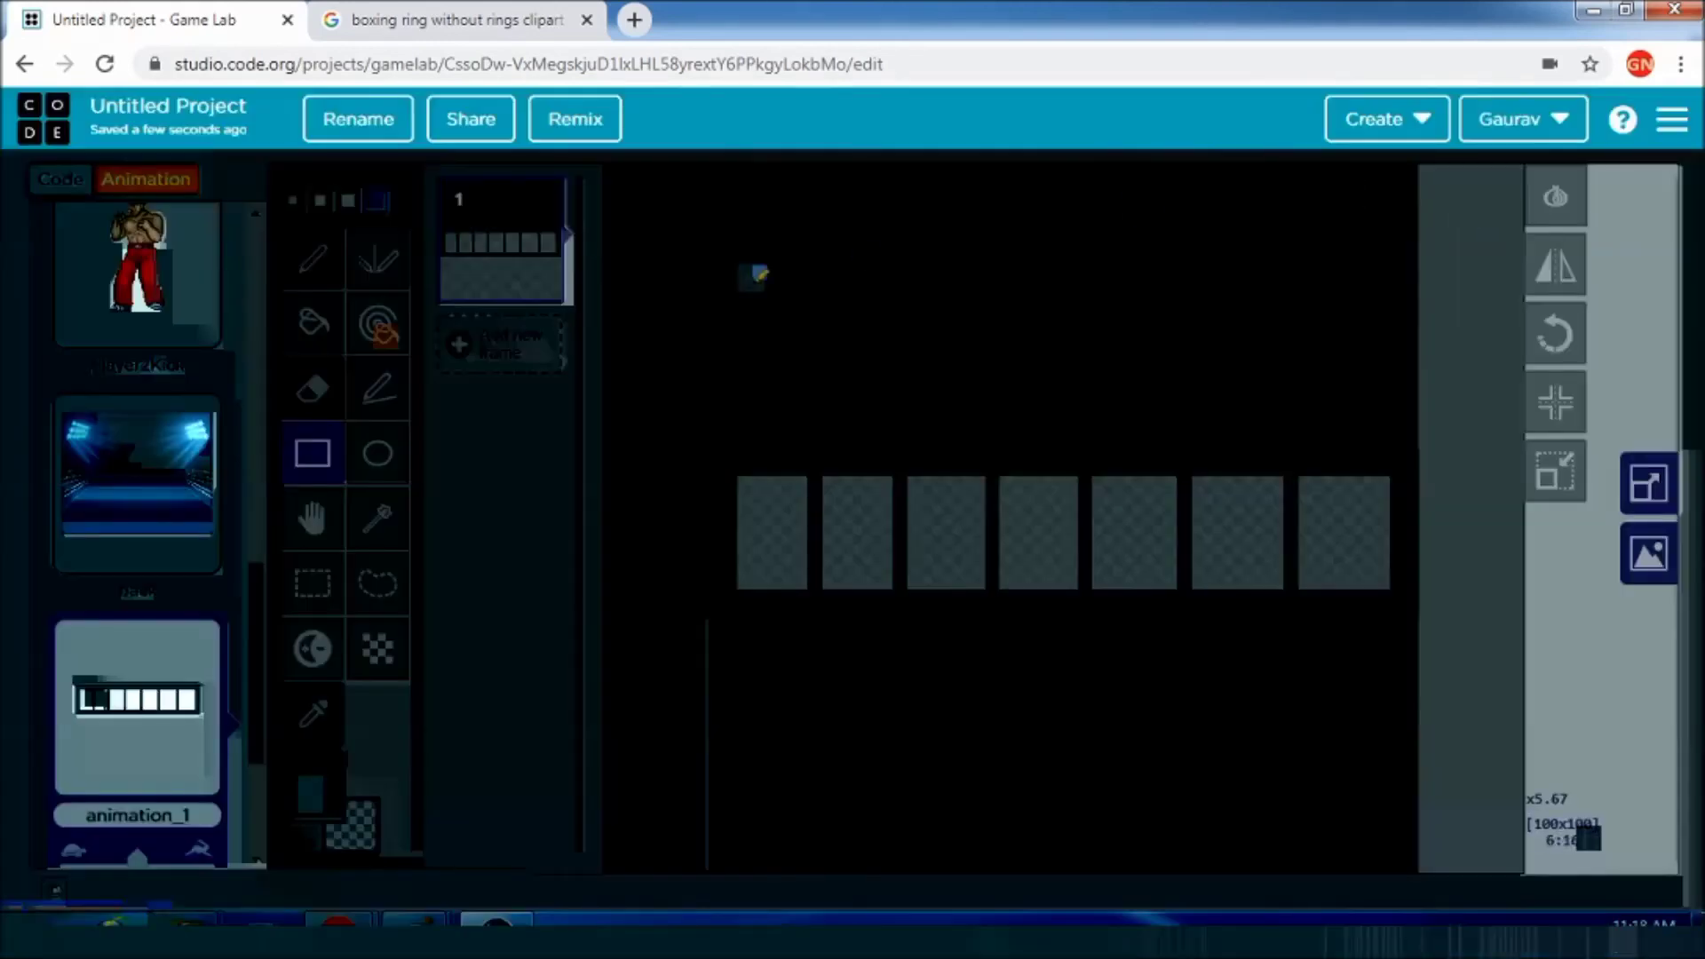
Duplicate the empty health bar frame until the animation has seven identical frames.
click(541, 280)
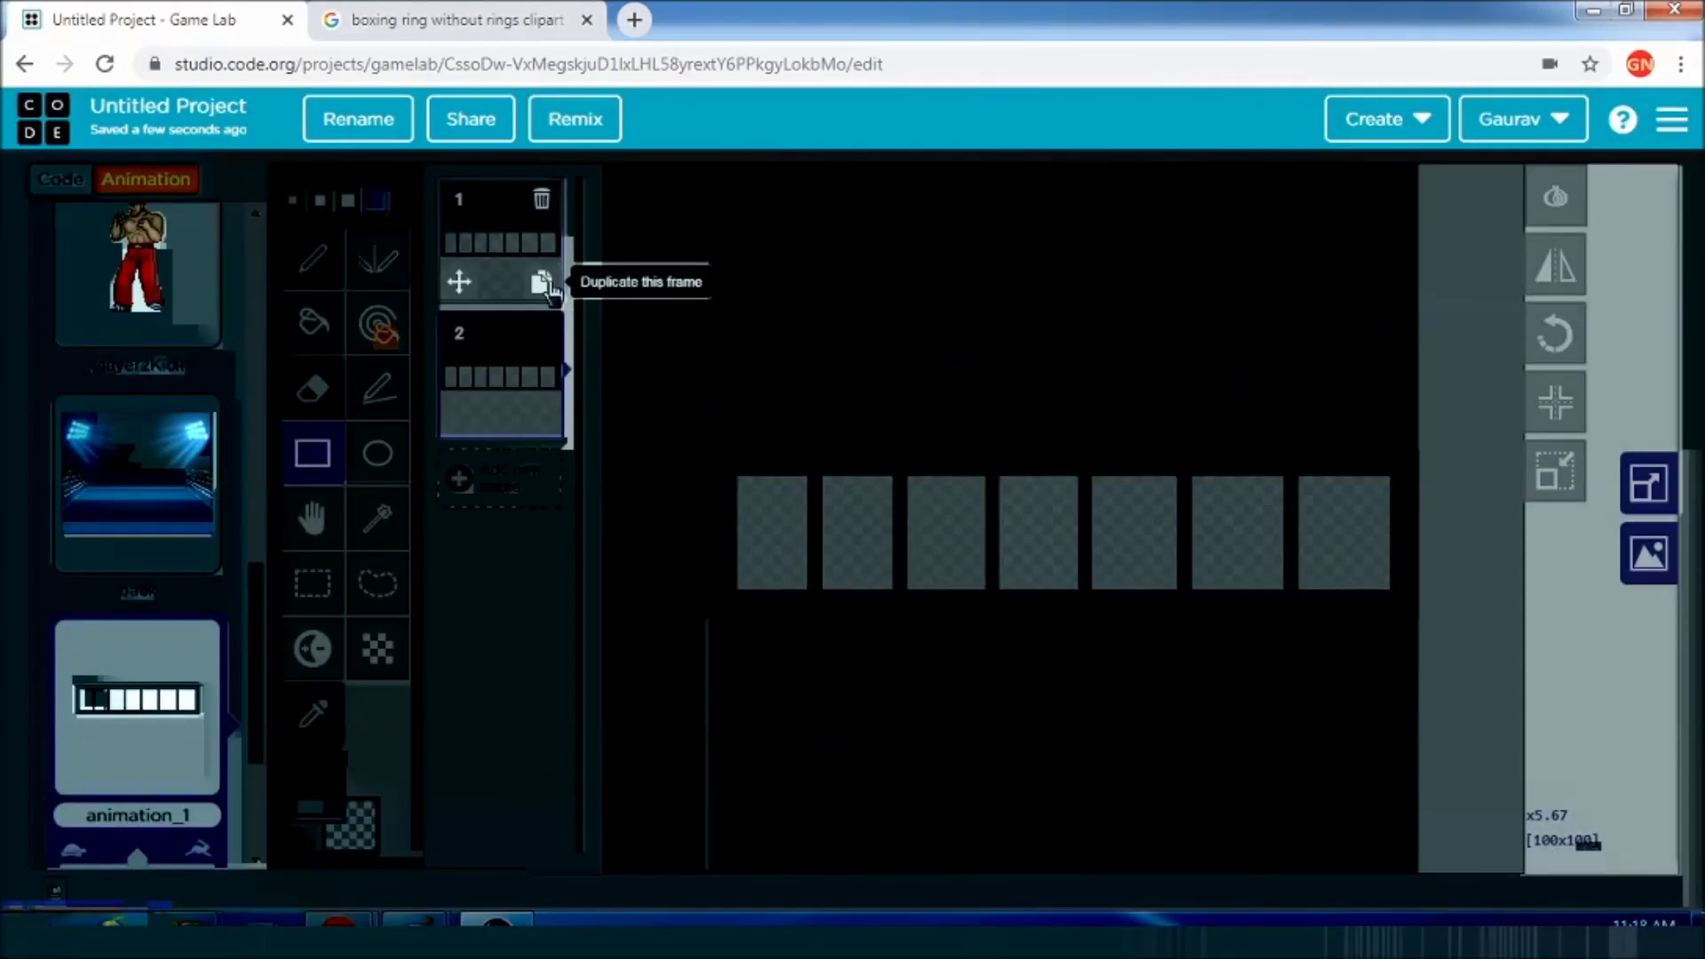
click(541, 411)
click(541, 410)
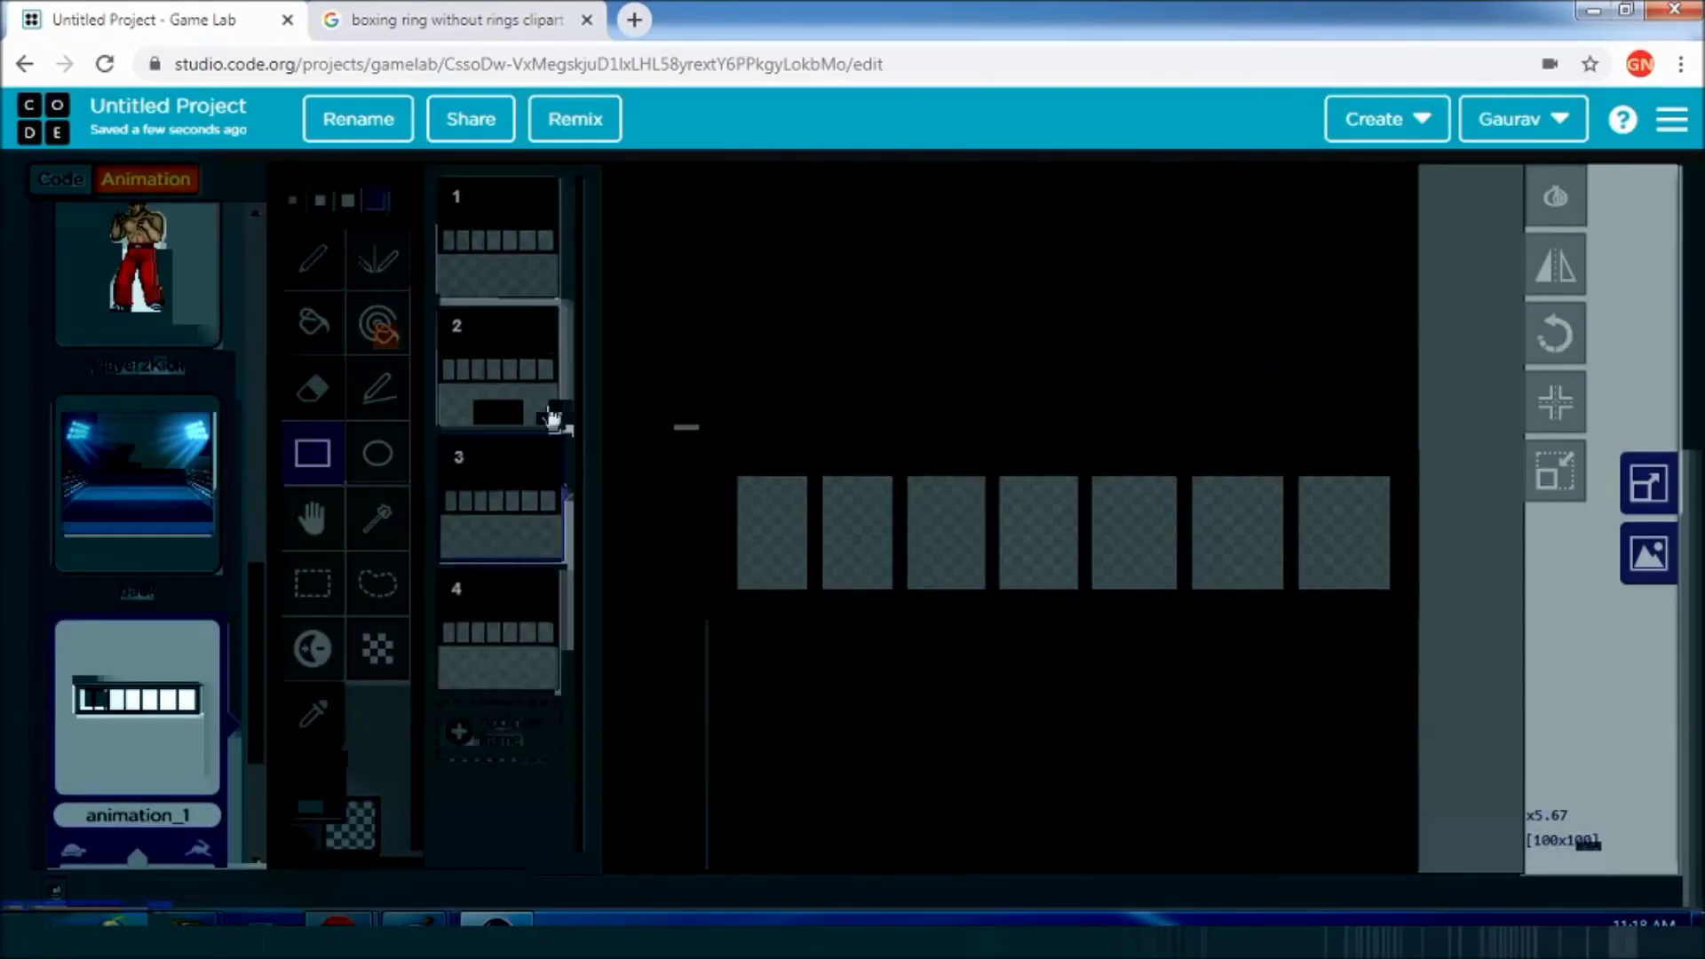
click(541, 410)
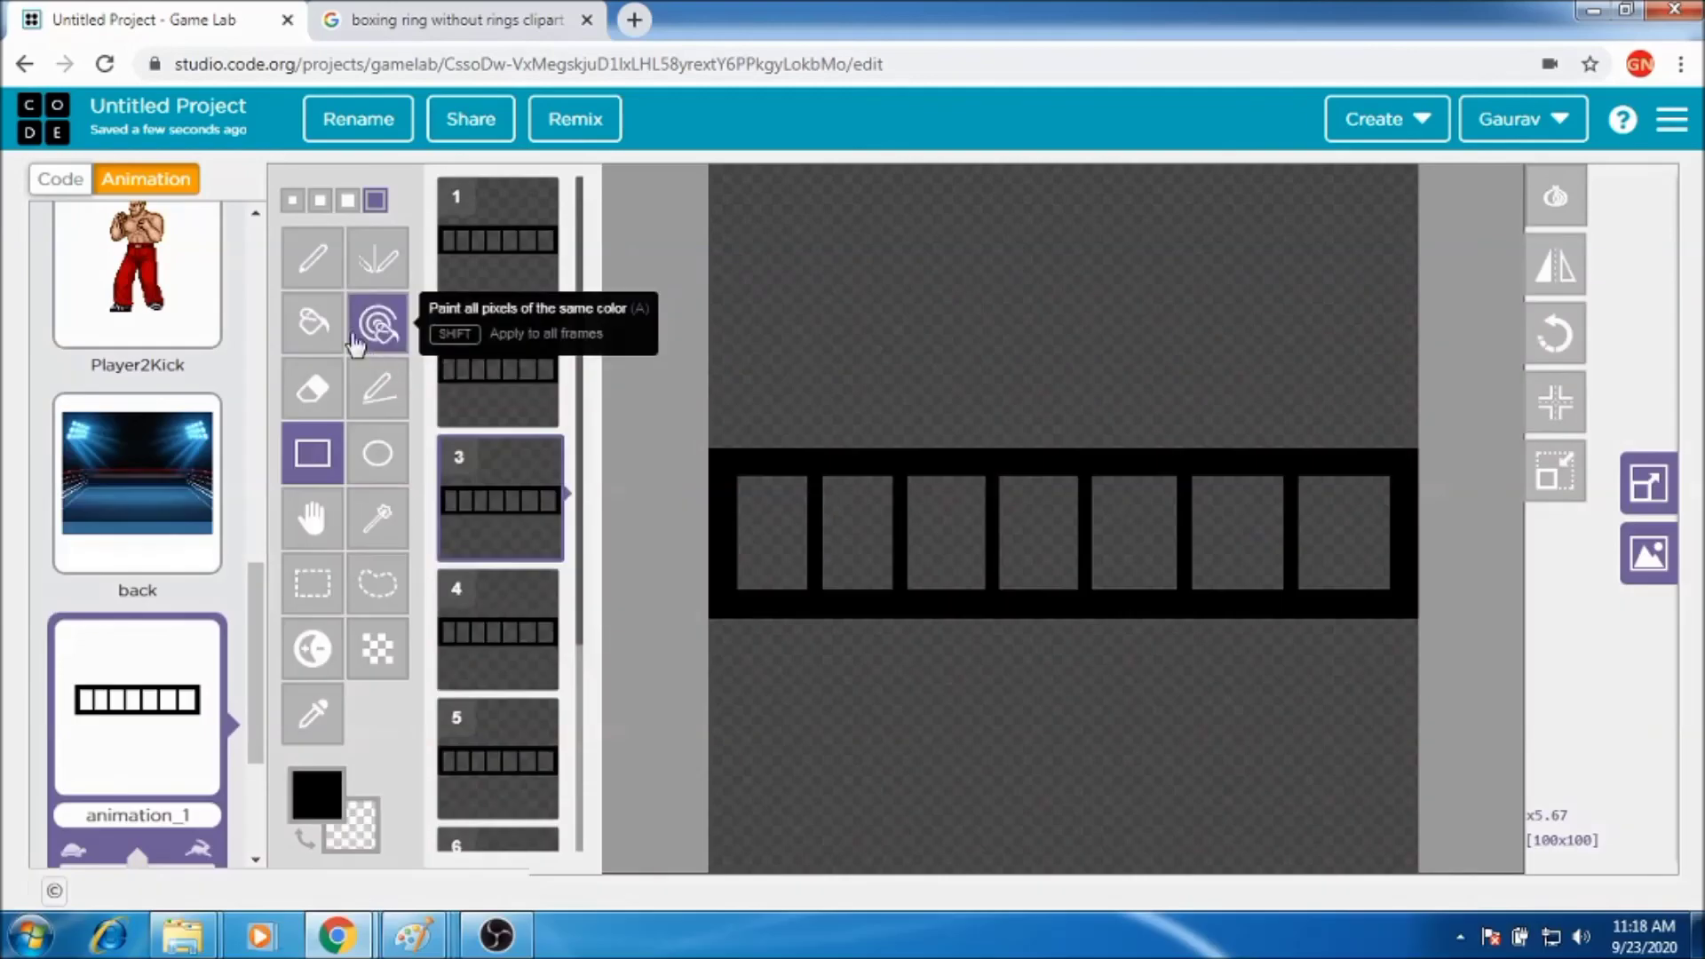
Set the paint bucket colour to red and fill the first cell of the health bar in frame 2.
click(312, 323)
click(315, 807)
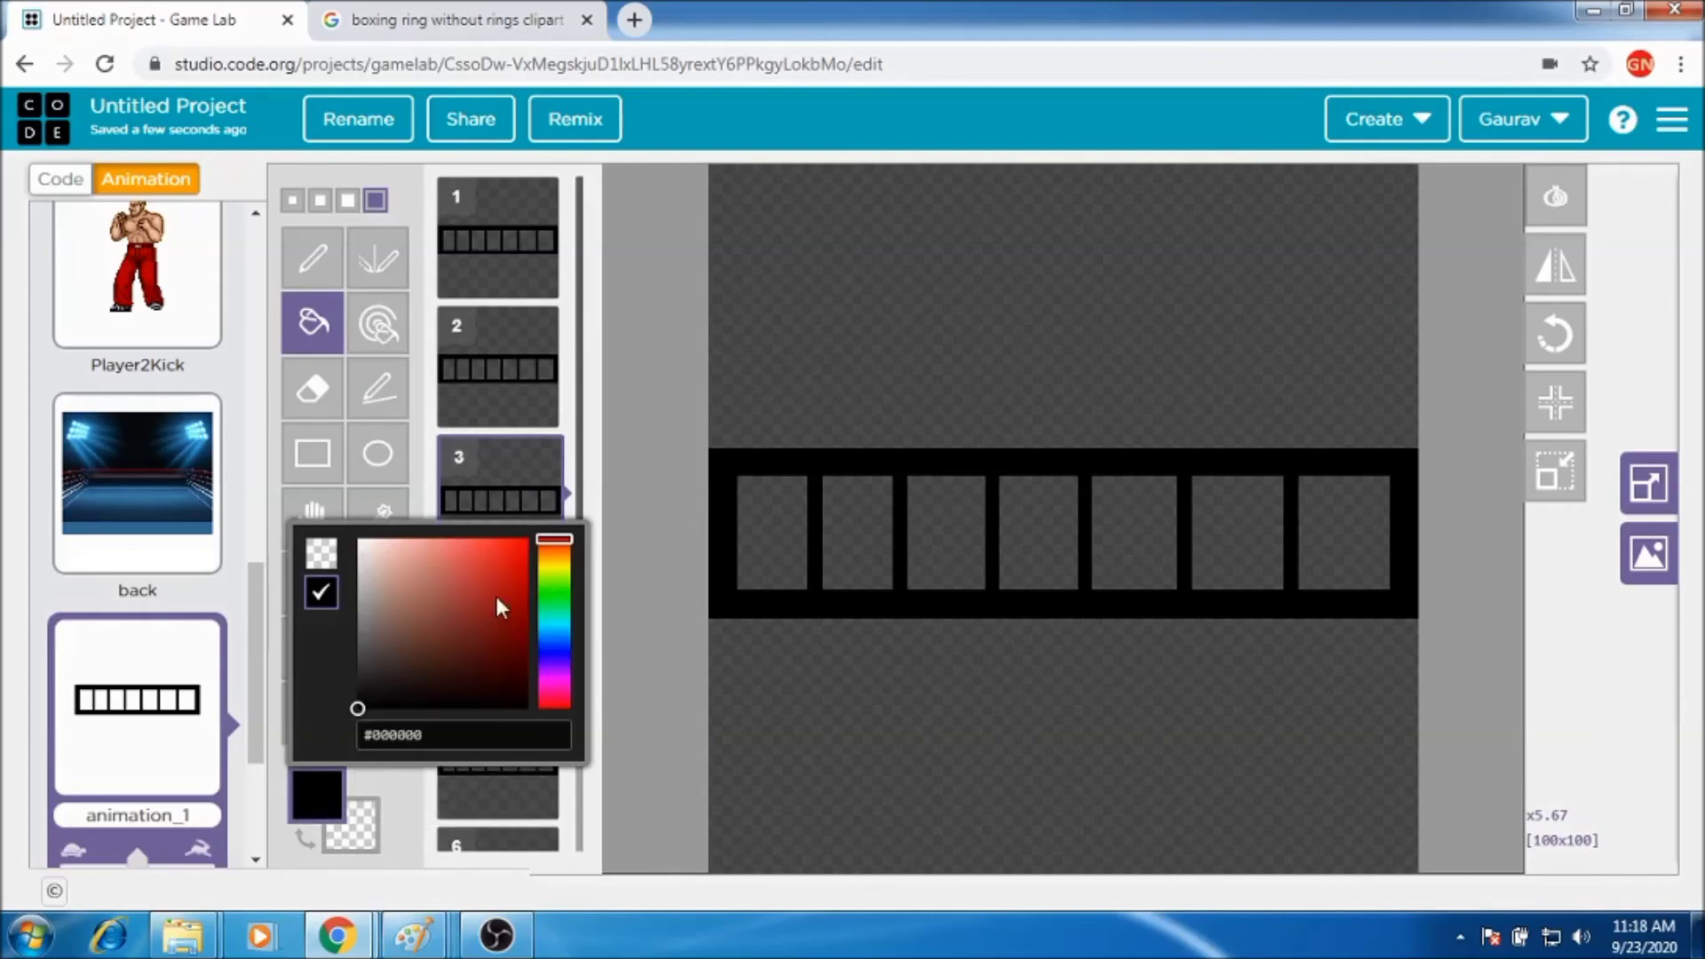
click(516, 560)
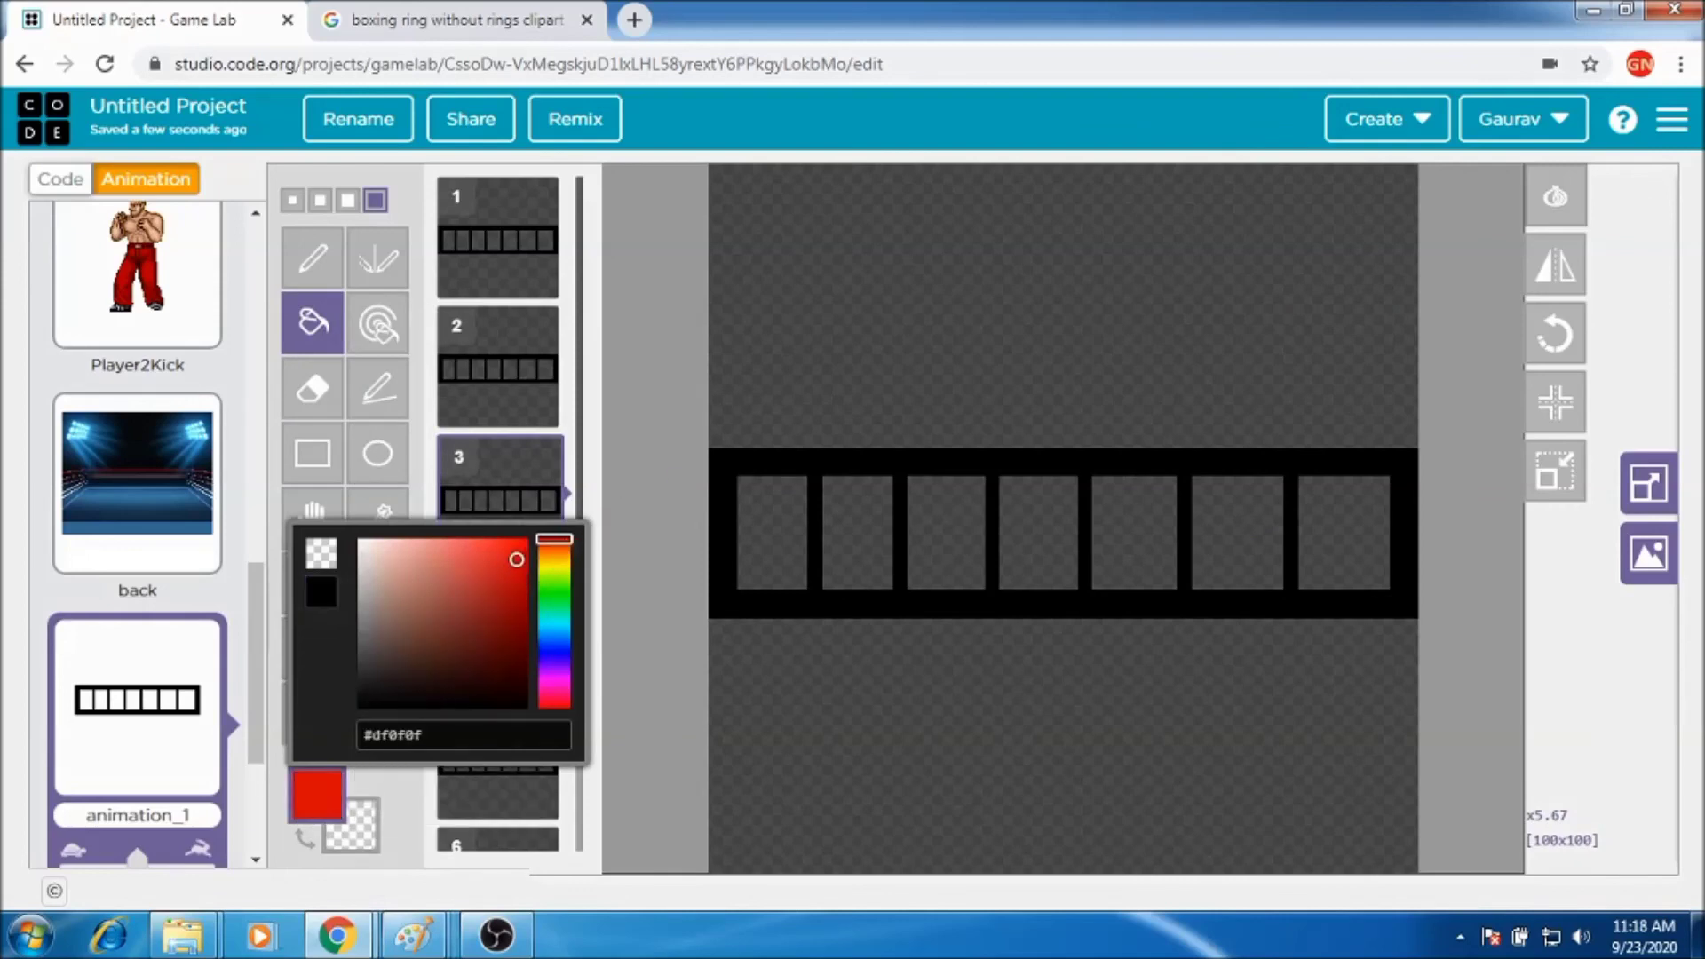
click(466, 355)
click(466, 354)
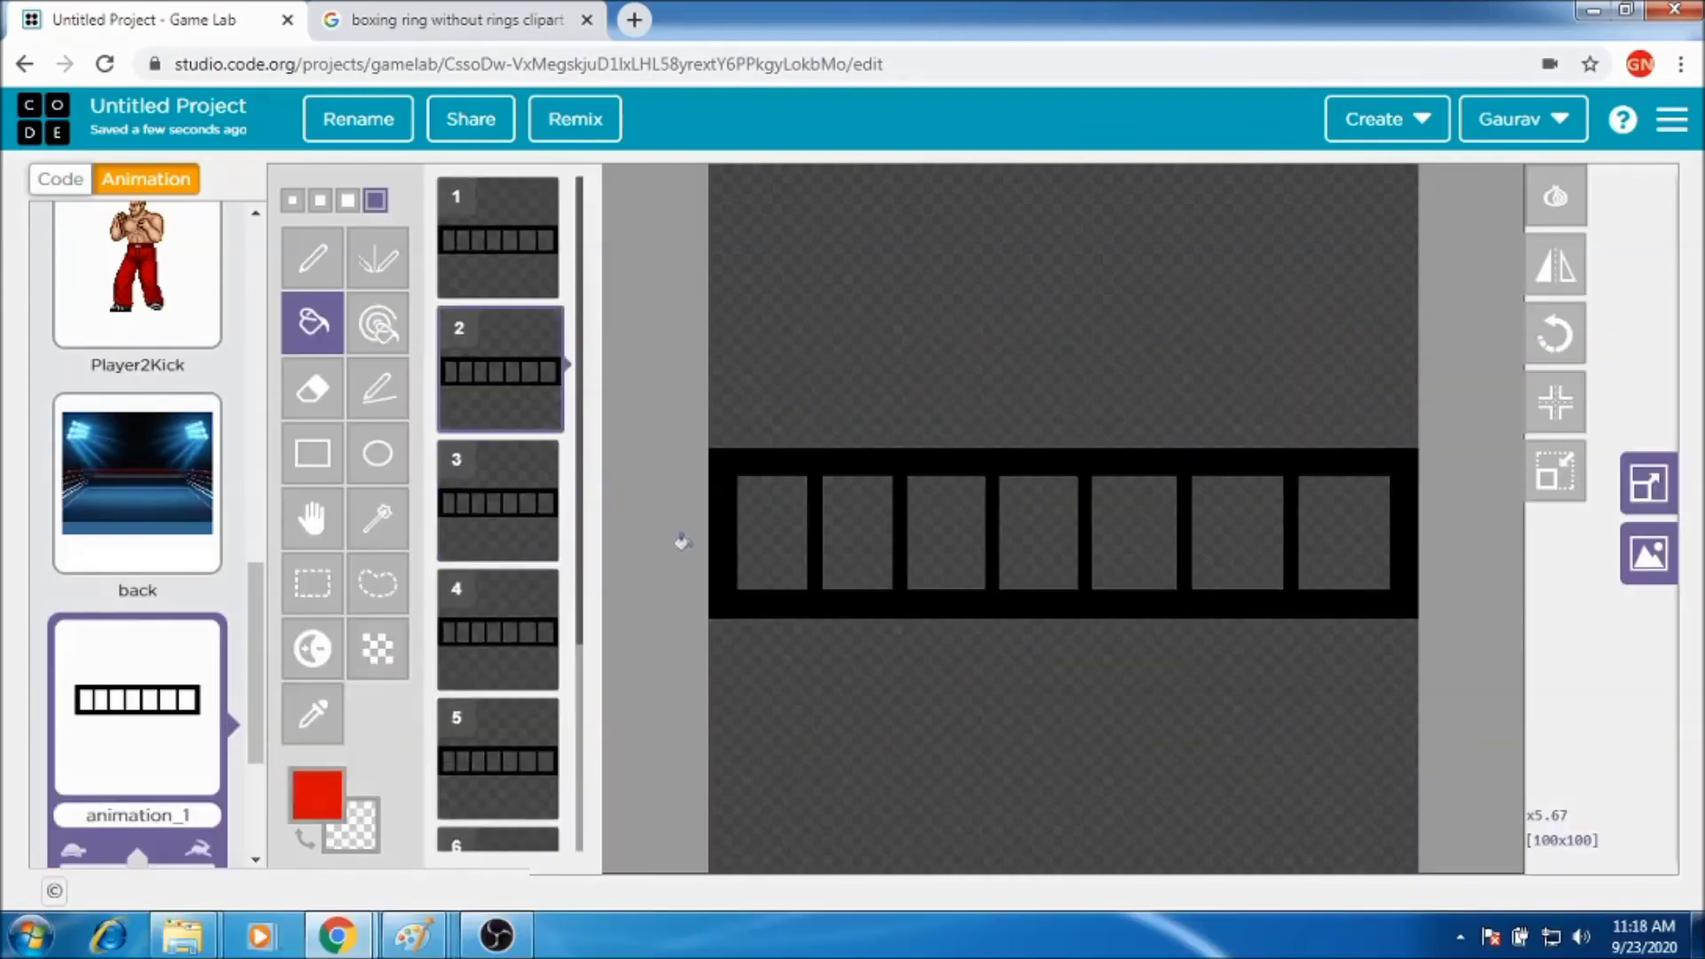
click(742, 520)
Fill the first two cells of the health bar in frame 3 and the first three cells in frame 4 with red.
click(460, 487)
click(752, 511)
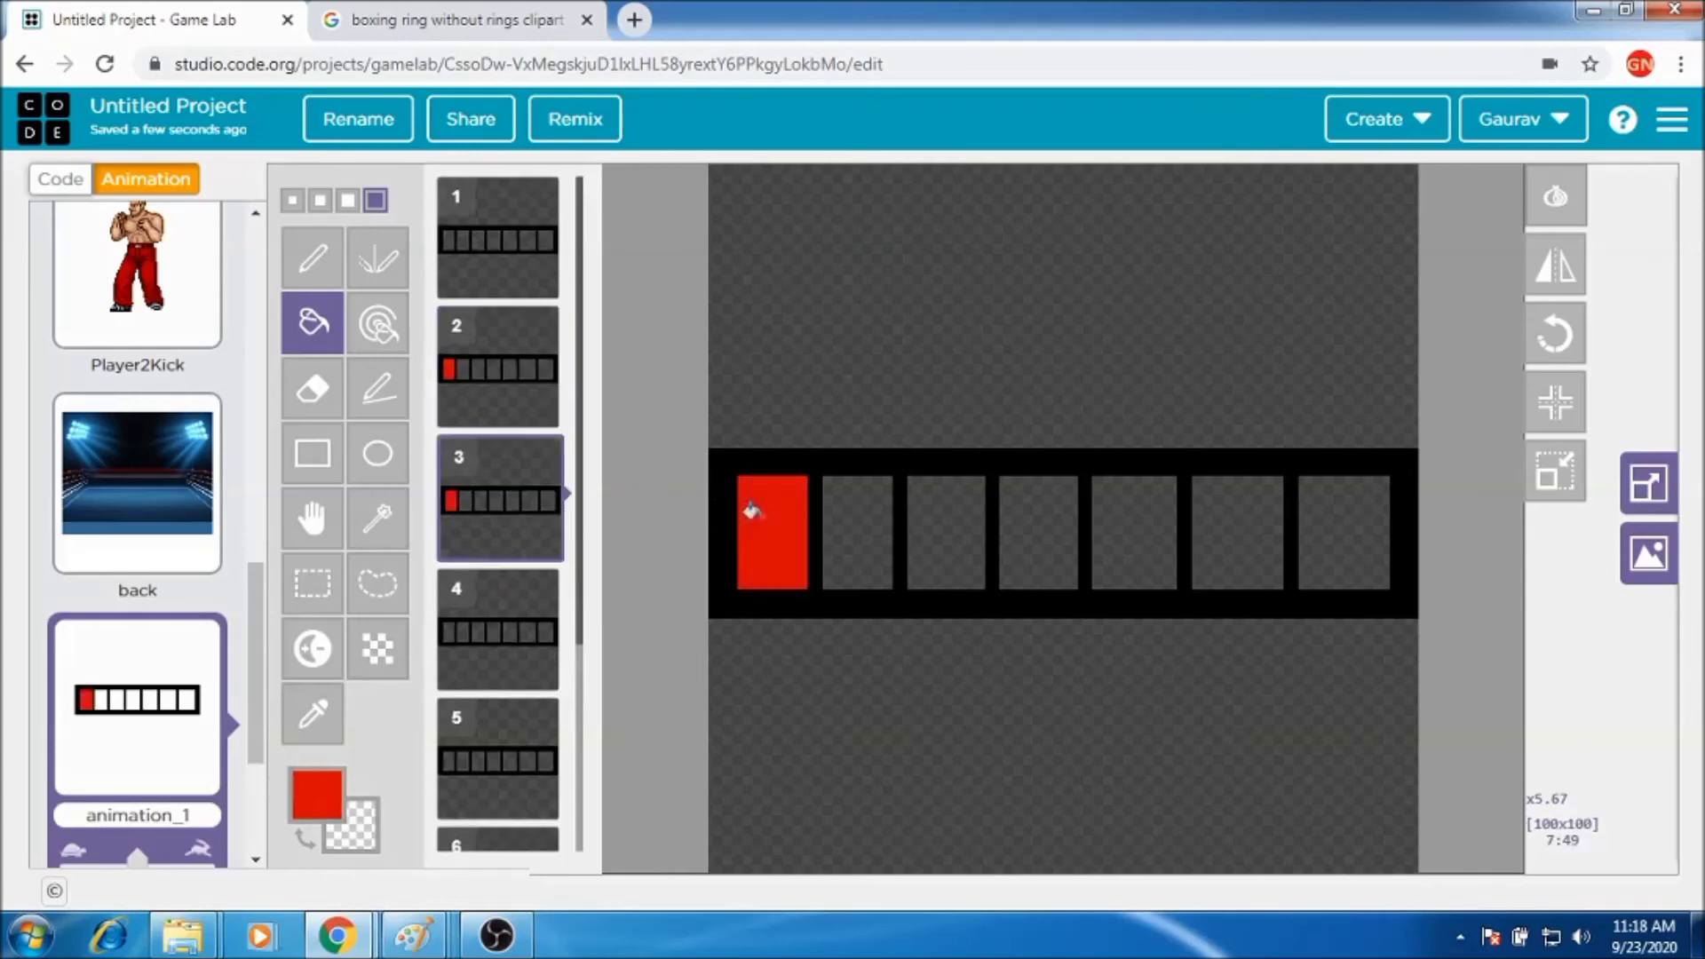
click(846, 523)
click(535, 621)
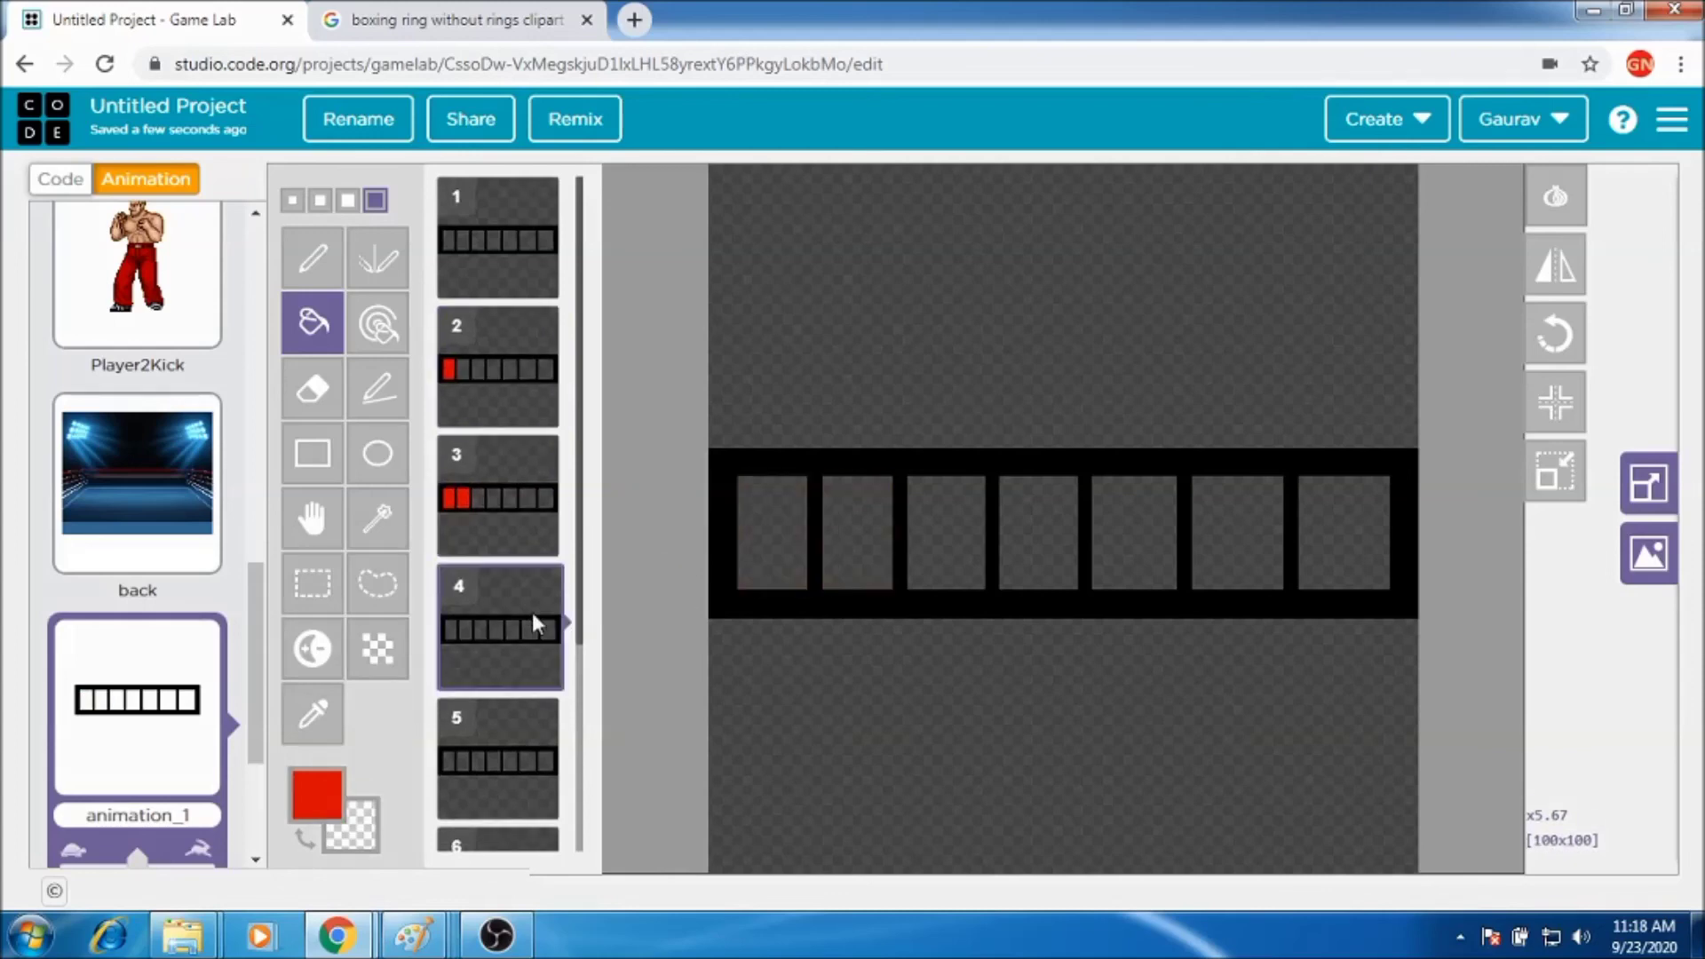
click(763, 531)
click(832, 525)
click(925, 530)
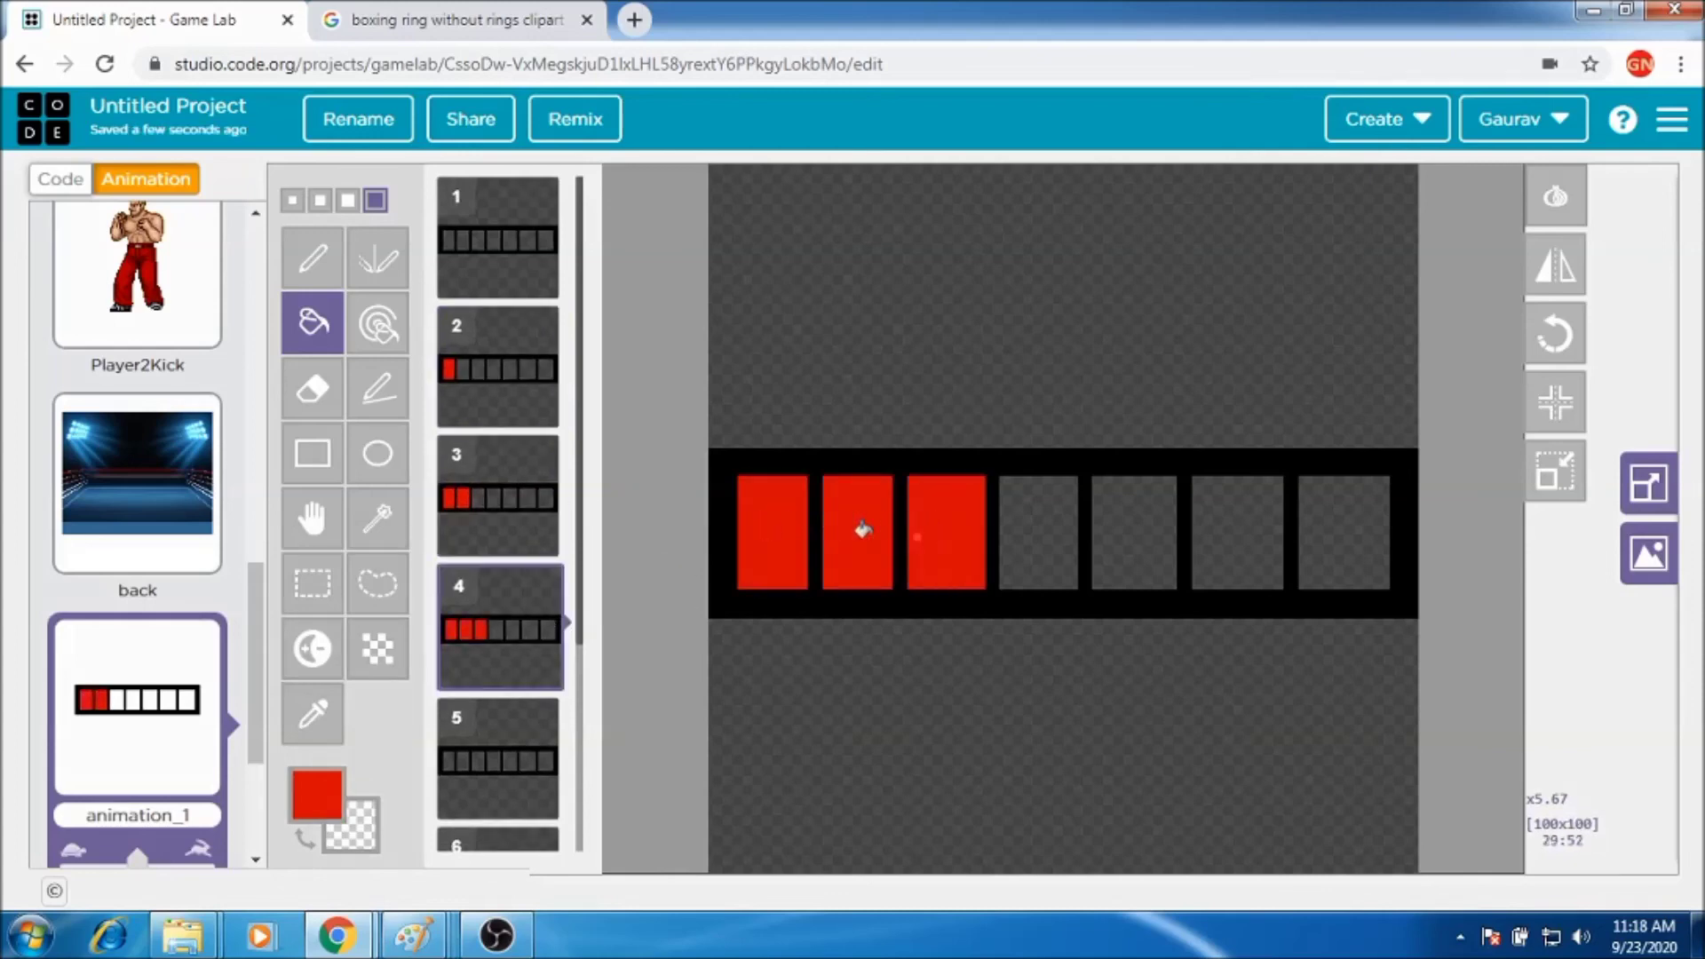
Fill the first four cells of the health bar in frame 5 with red.
click(510, 737)
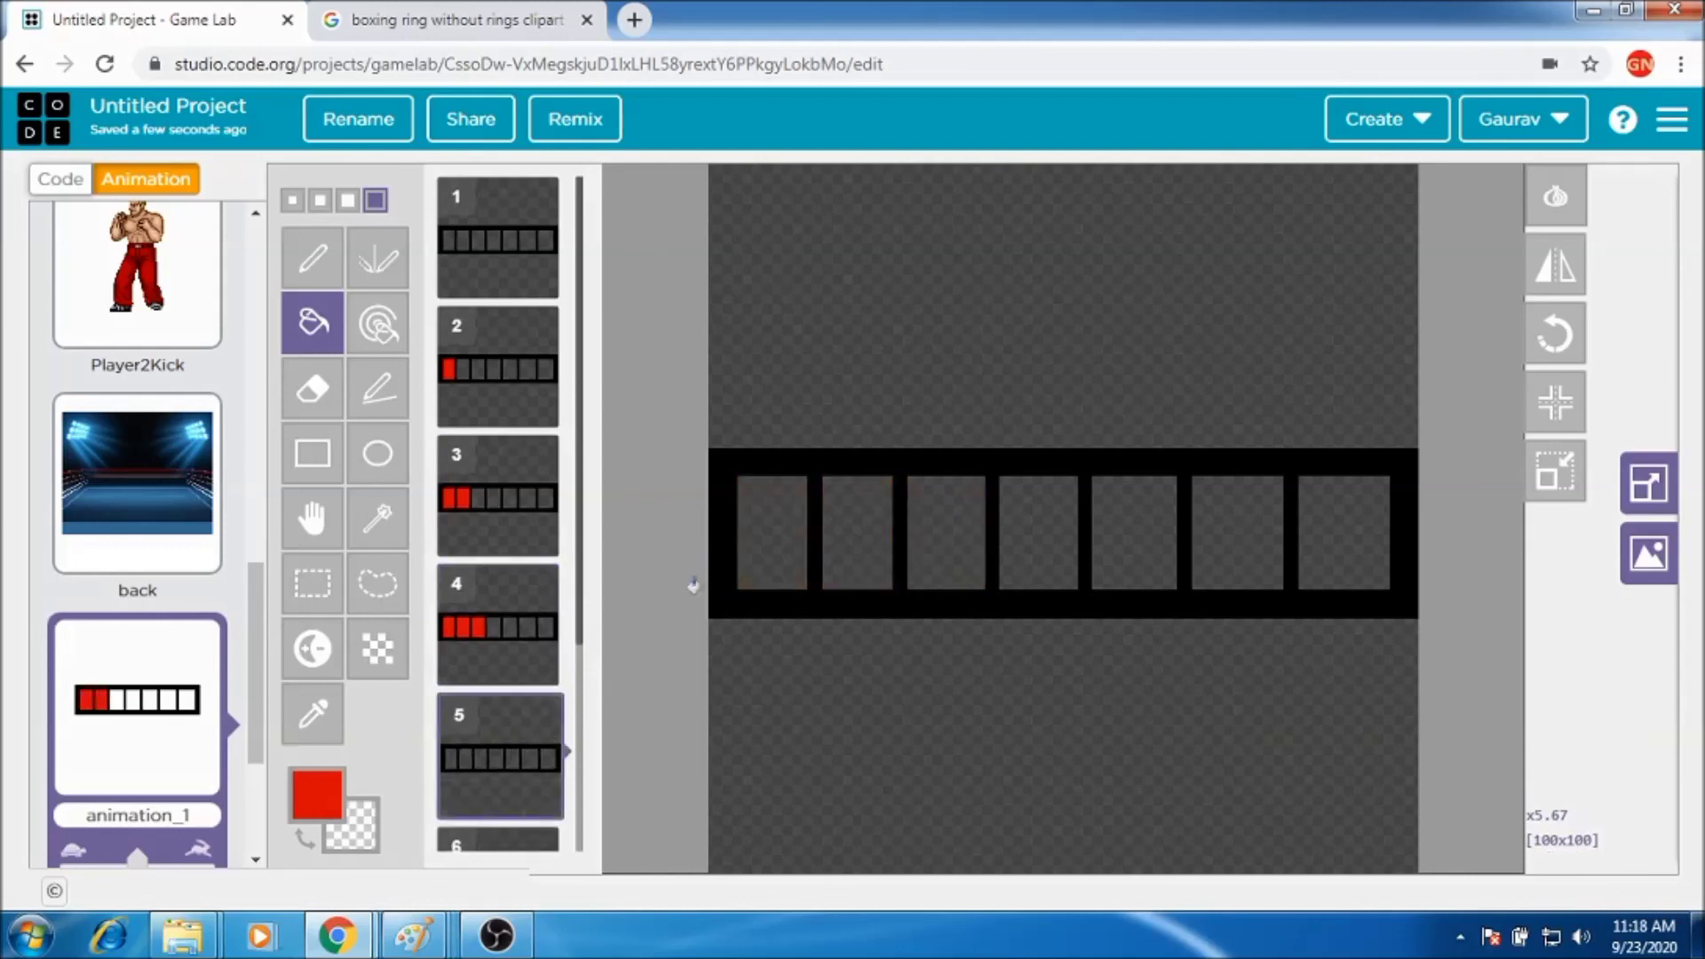
click(777, 513)
click(825, 518)
click(933, 523)
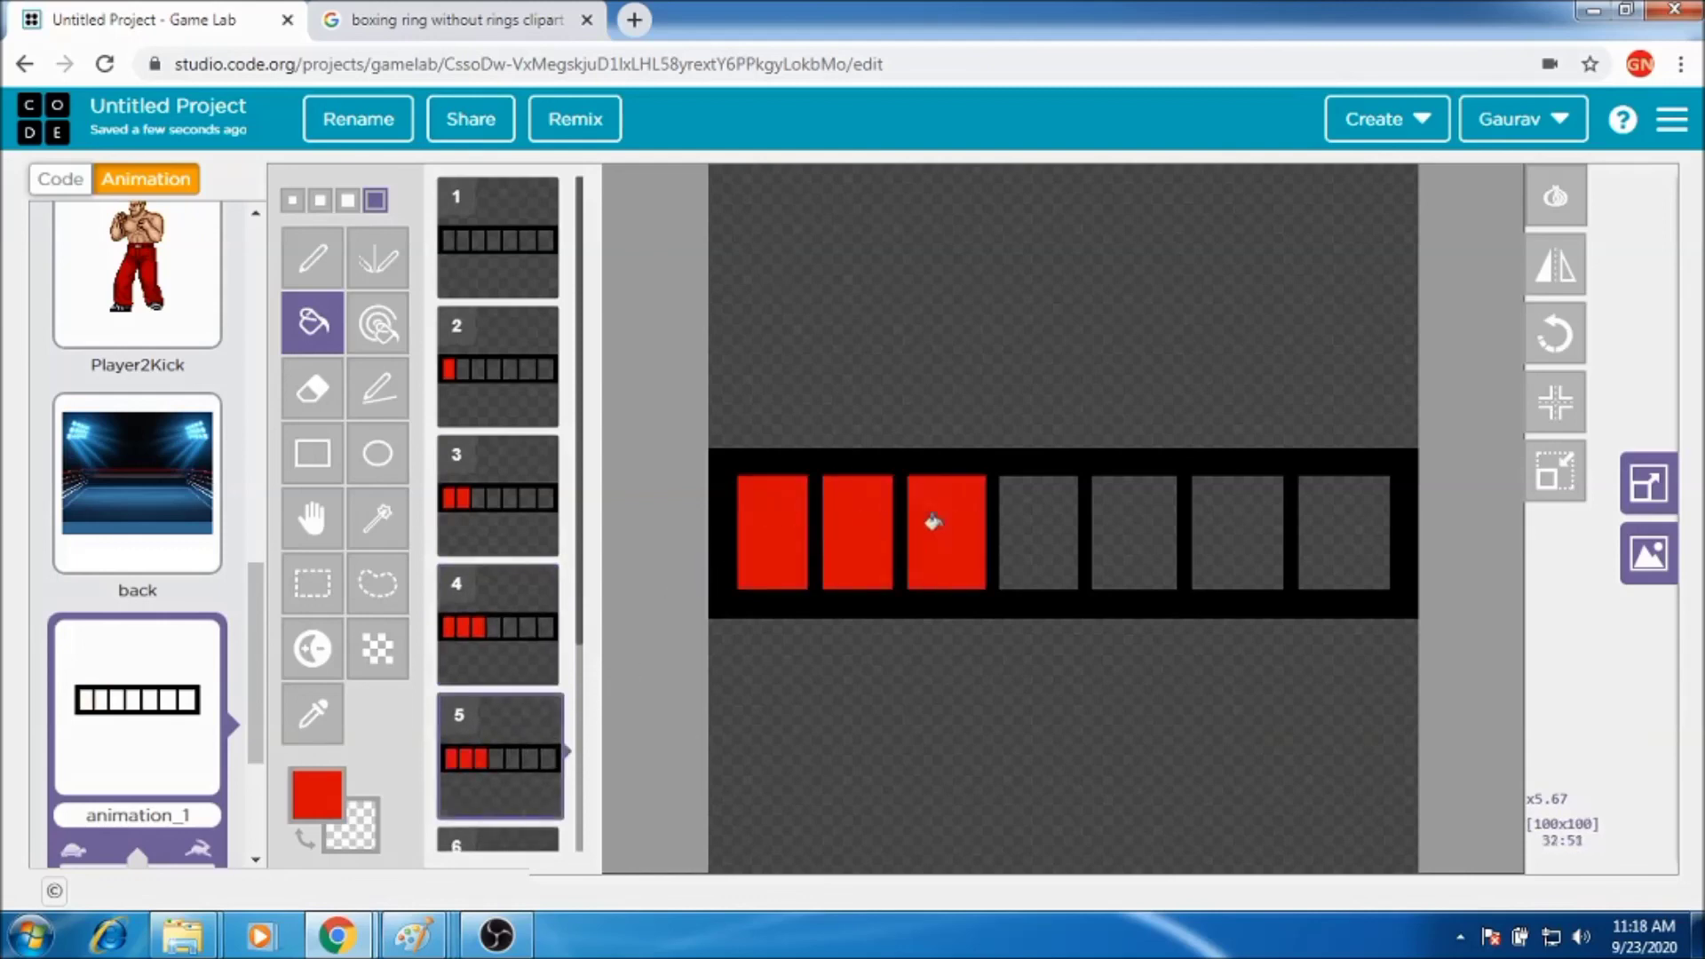
click(1024, 515)
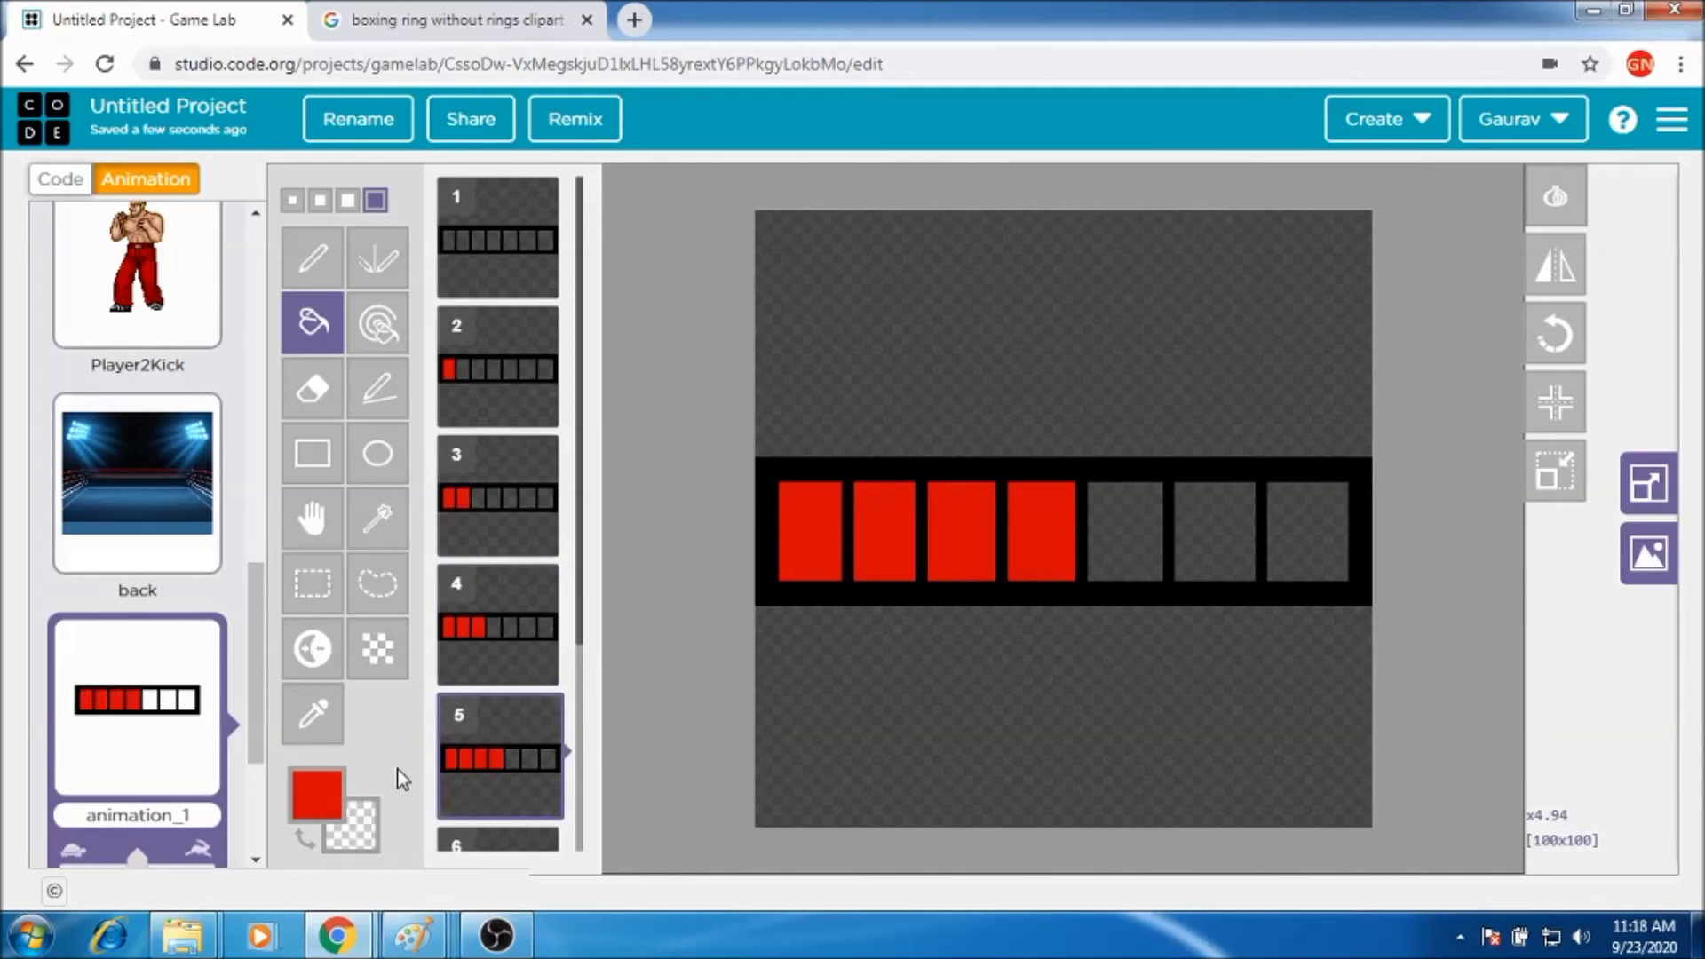
Fill the first five cells of the health bar in frame 6 with red.
scroll(486, 604, down, 3)
click(486, 577)
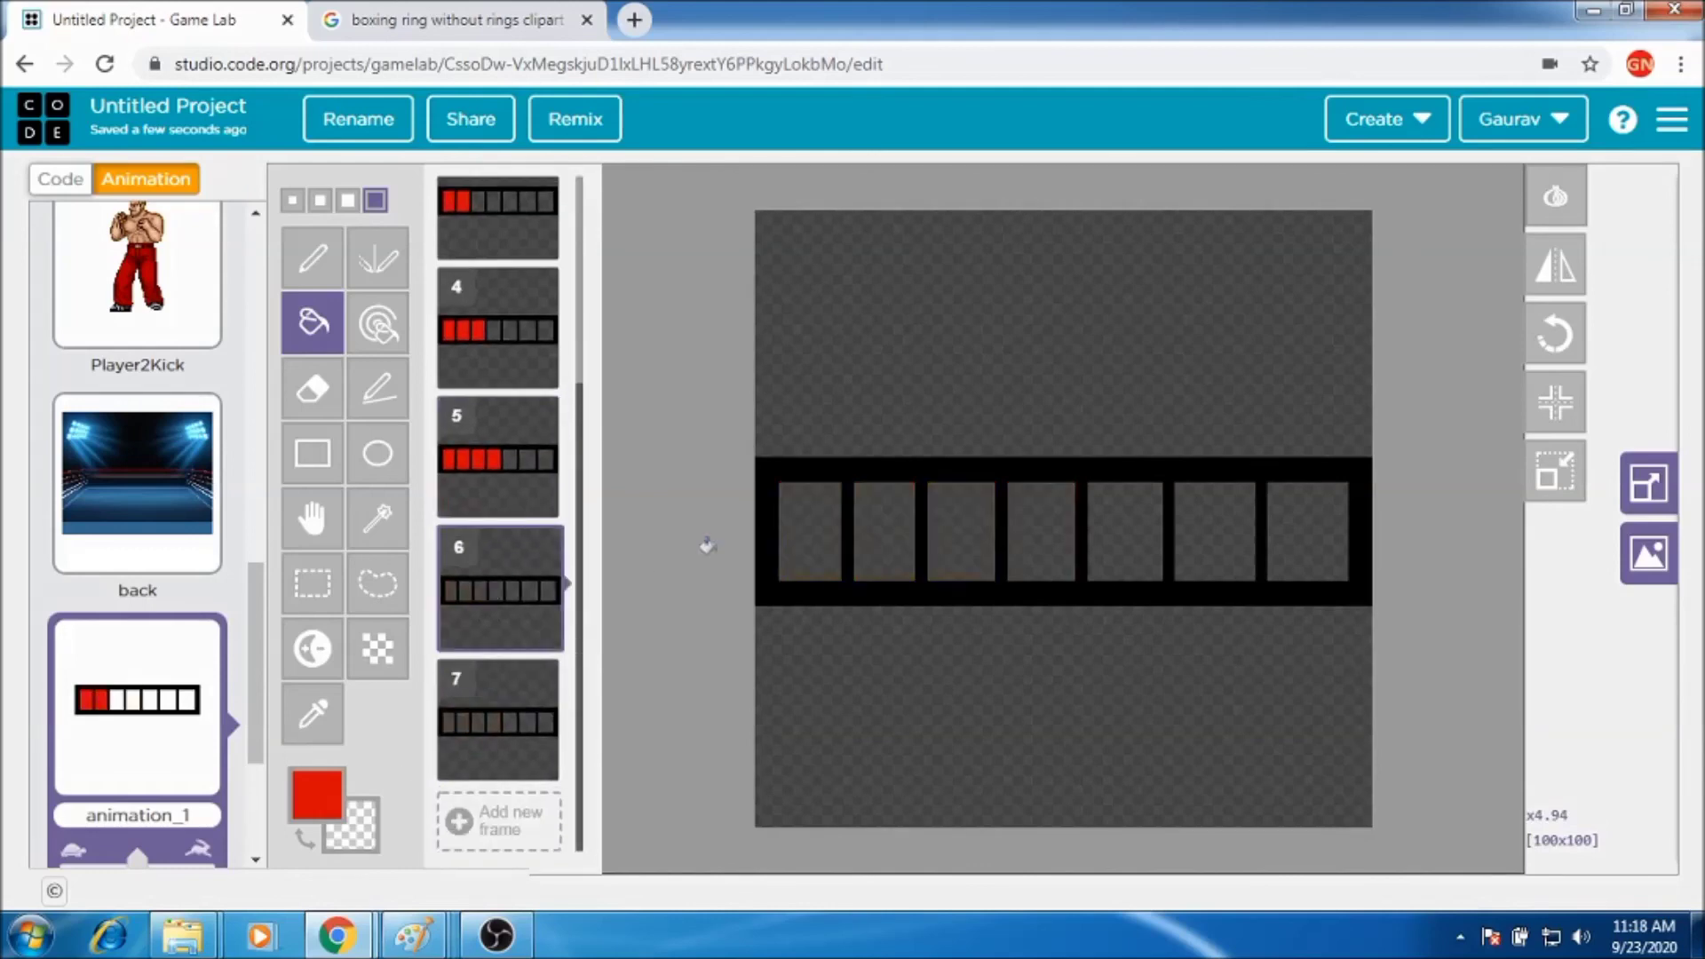
click(826, 522)
click(857, 520)
click(946, 511)
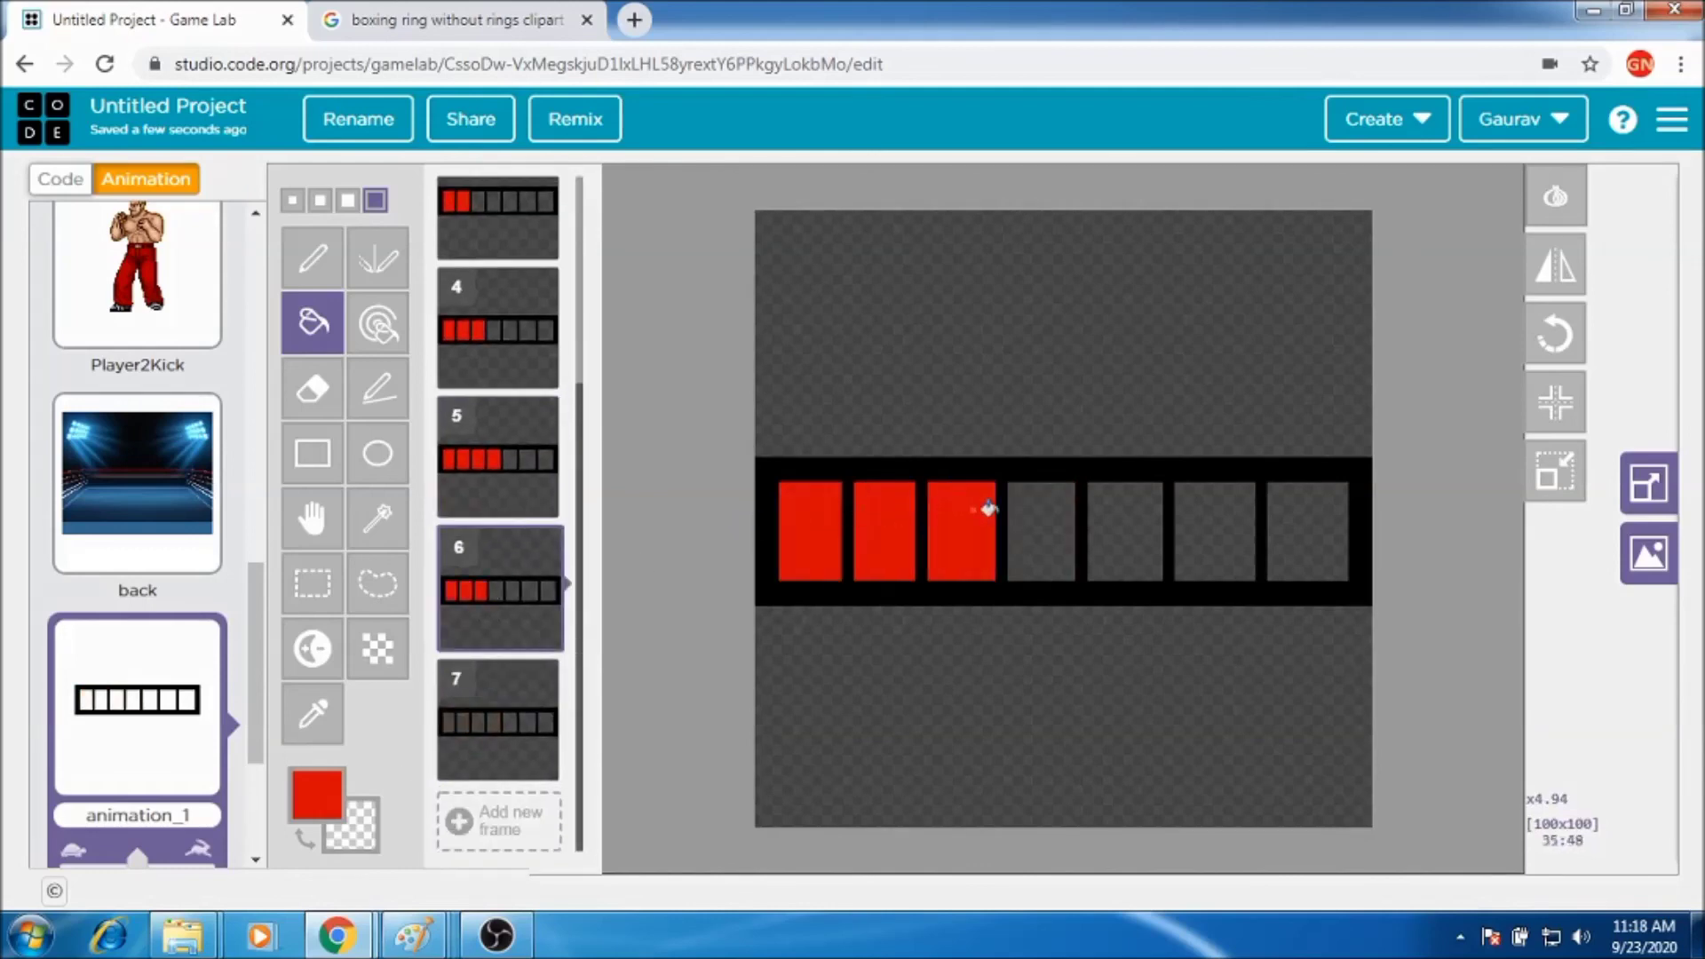
click(1020, 514)
click(1109, 523)
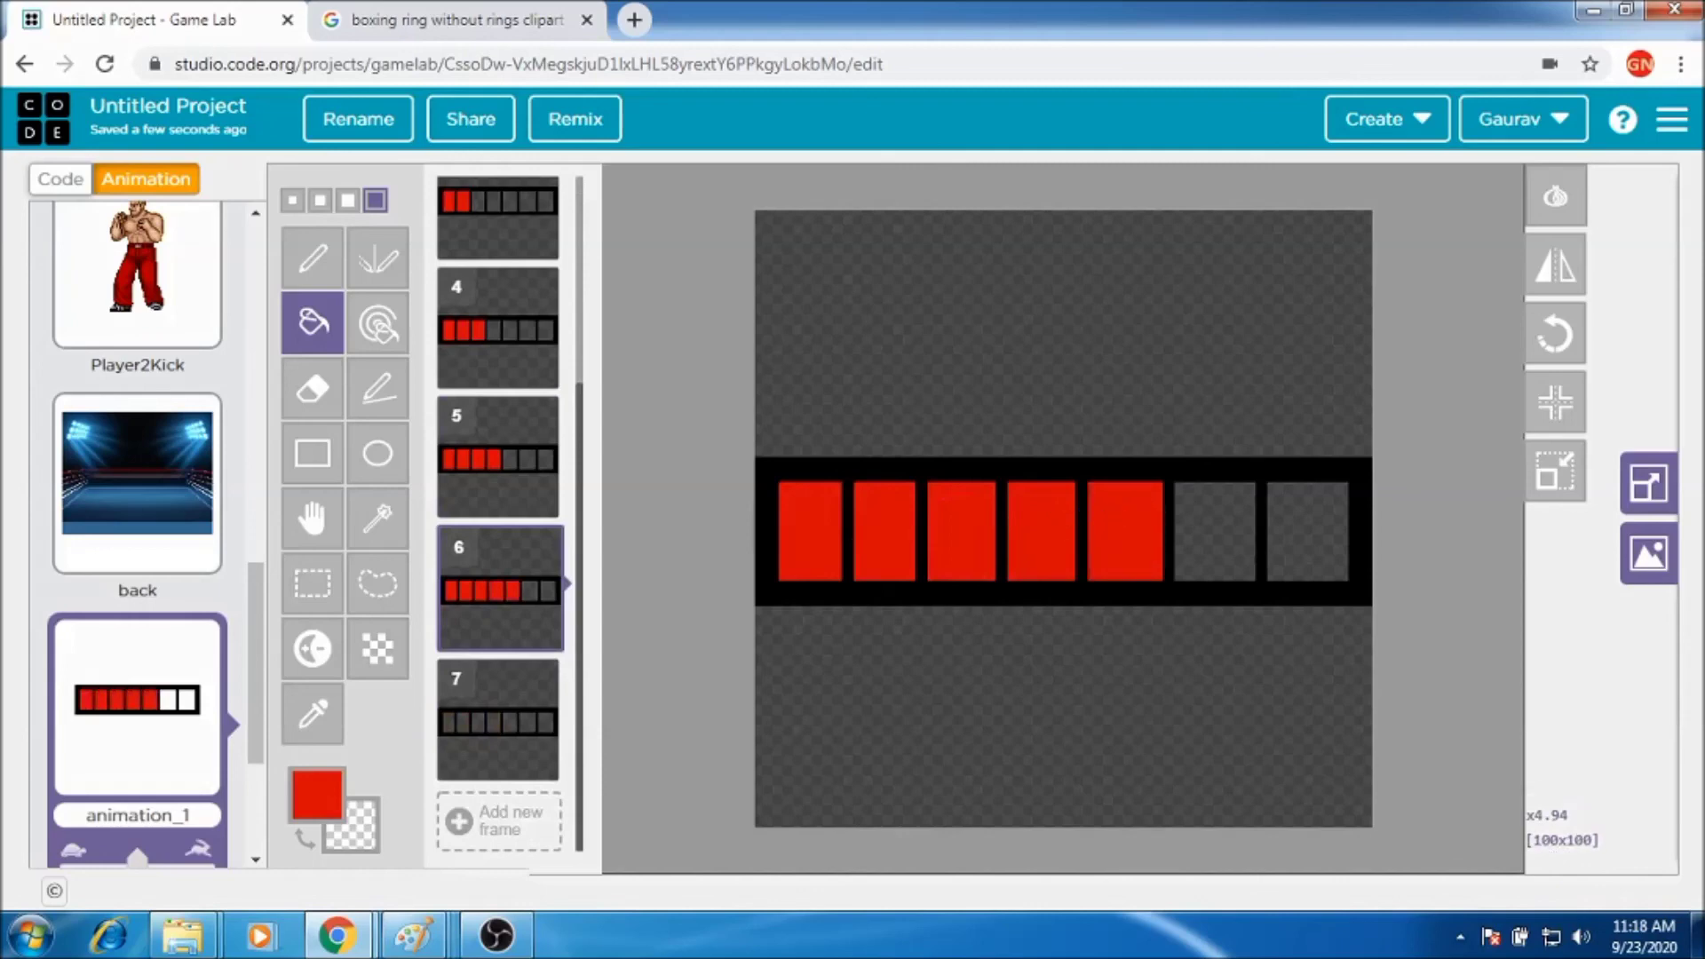
Fill the first six cells of frame 7 with red, and duplicate it as frame 8 with the seventh cell also filled red.
click(503, 721)
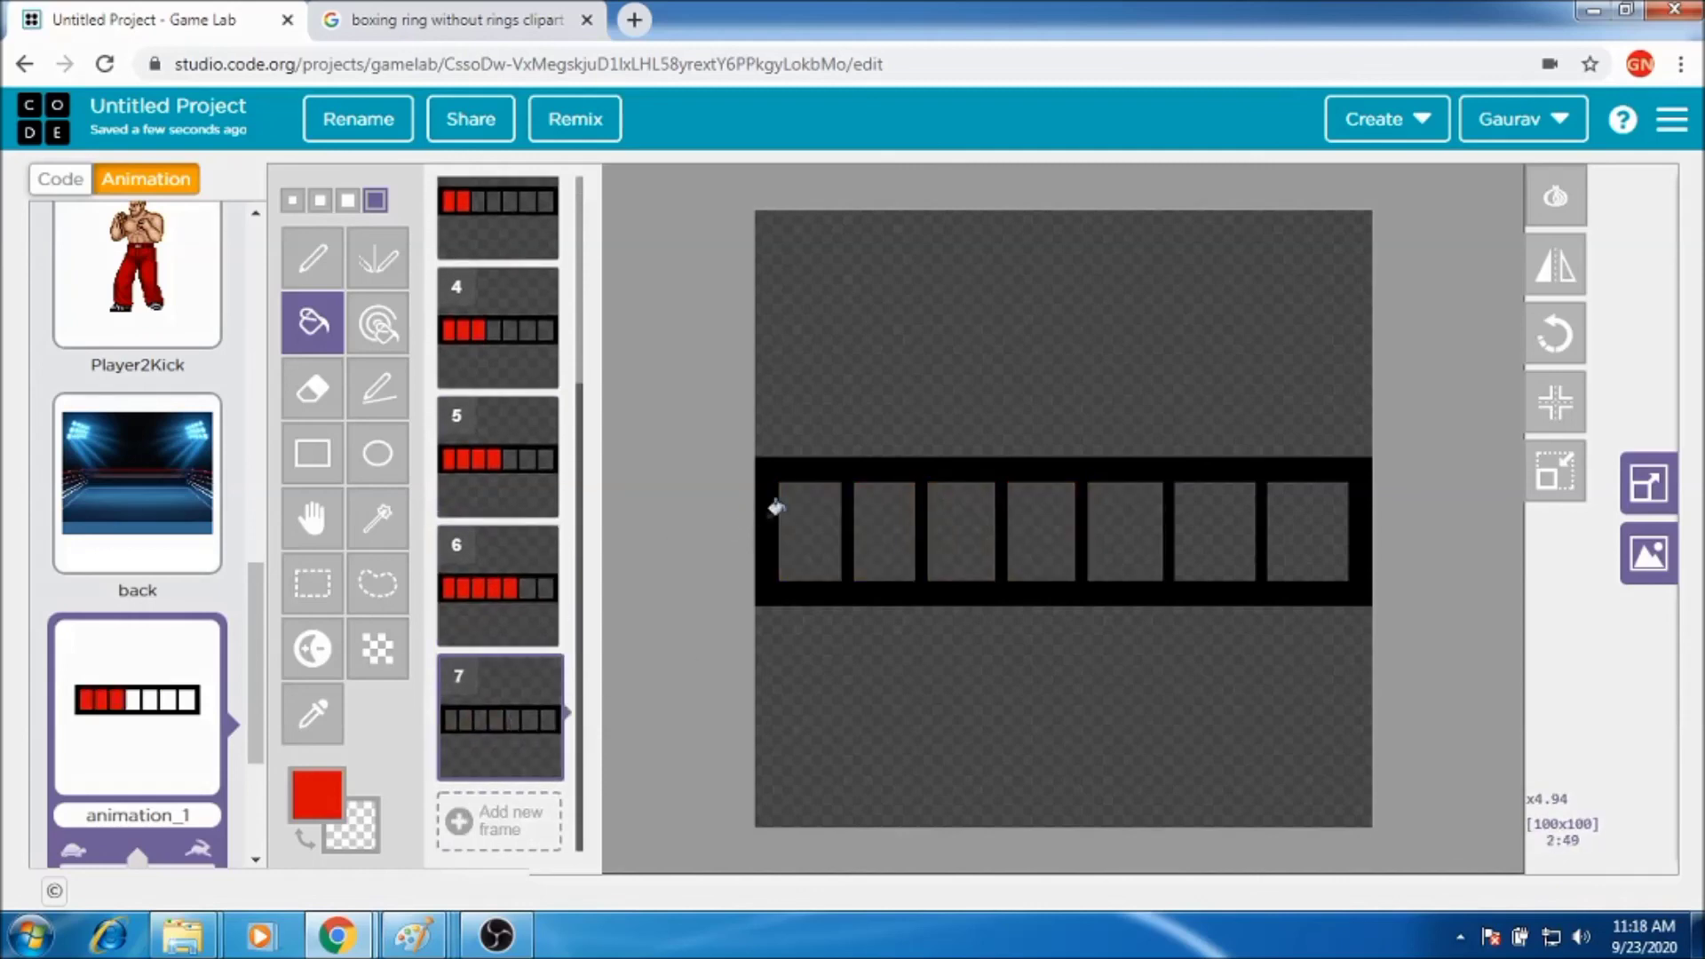
click(799, 511)
click(873, 524)
click(940, 526)
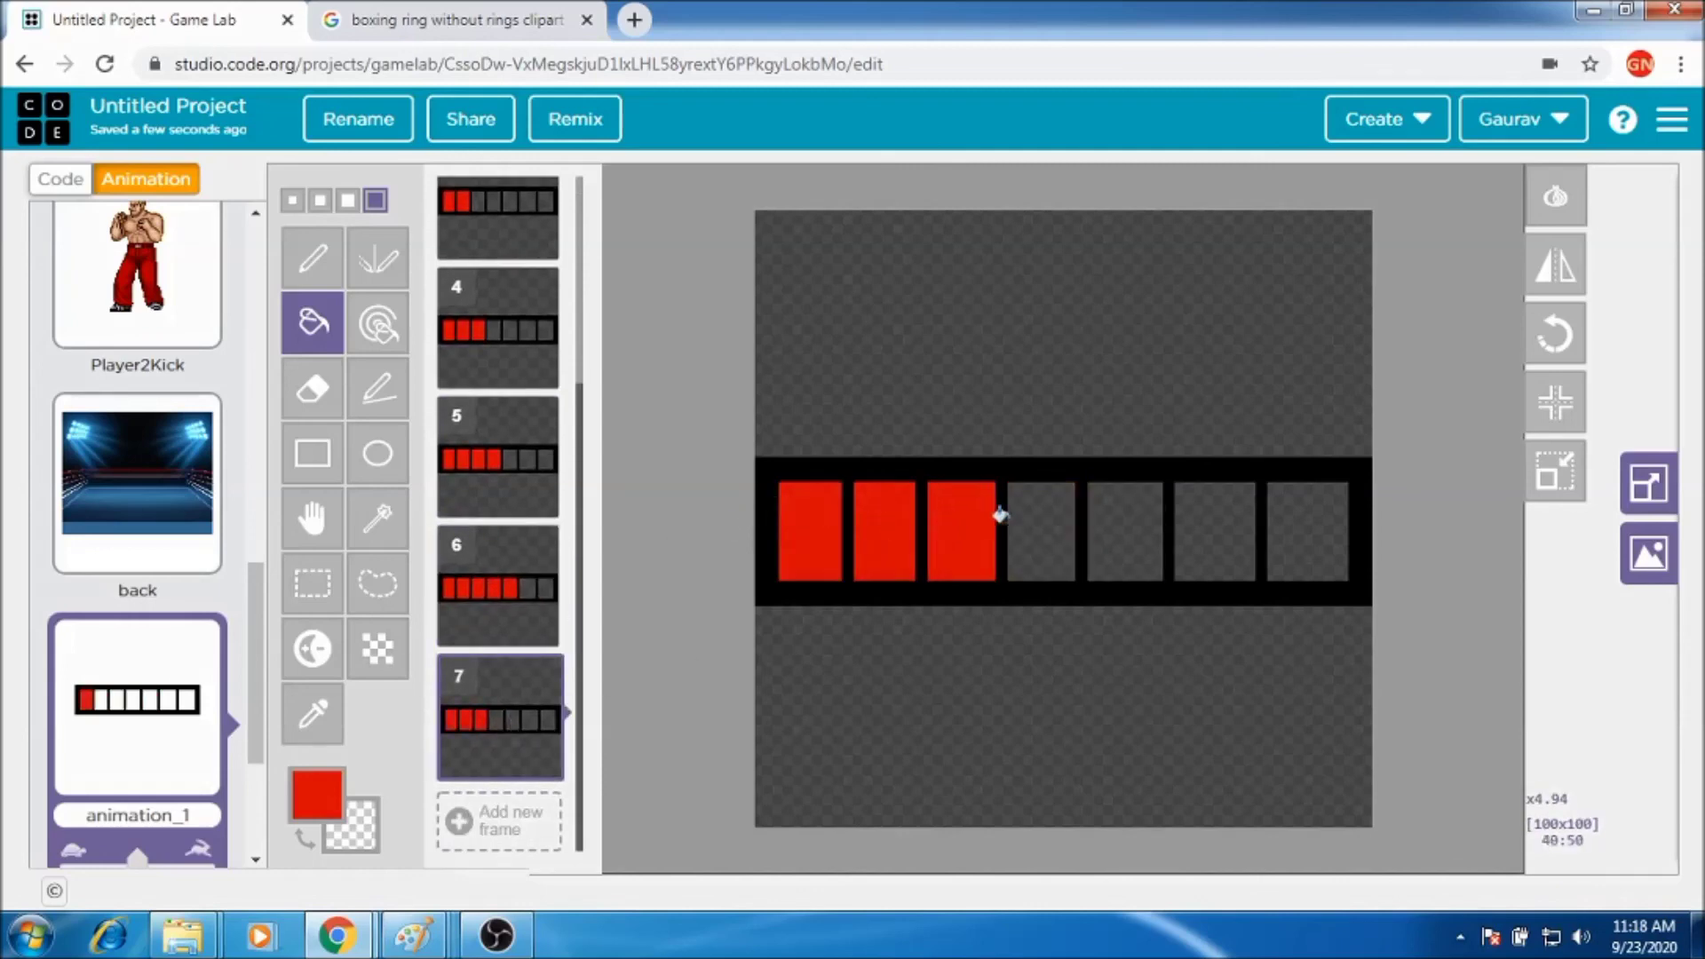
click(1028, 513)
click(1110, 515)
click(1196, 496)
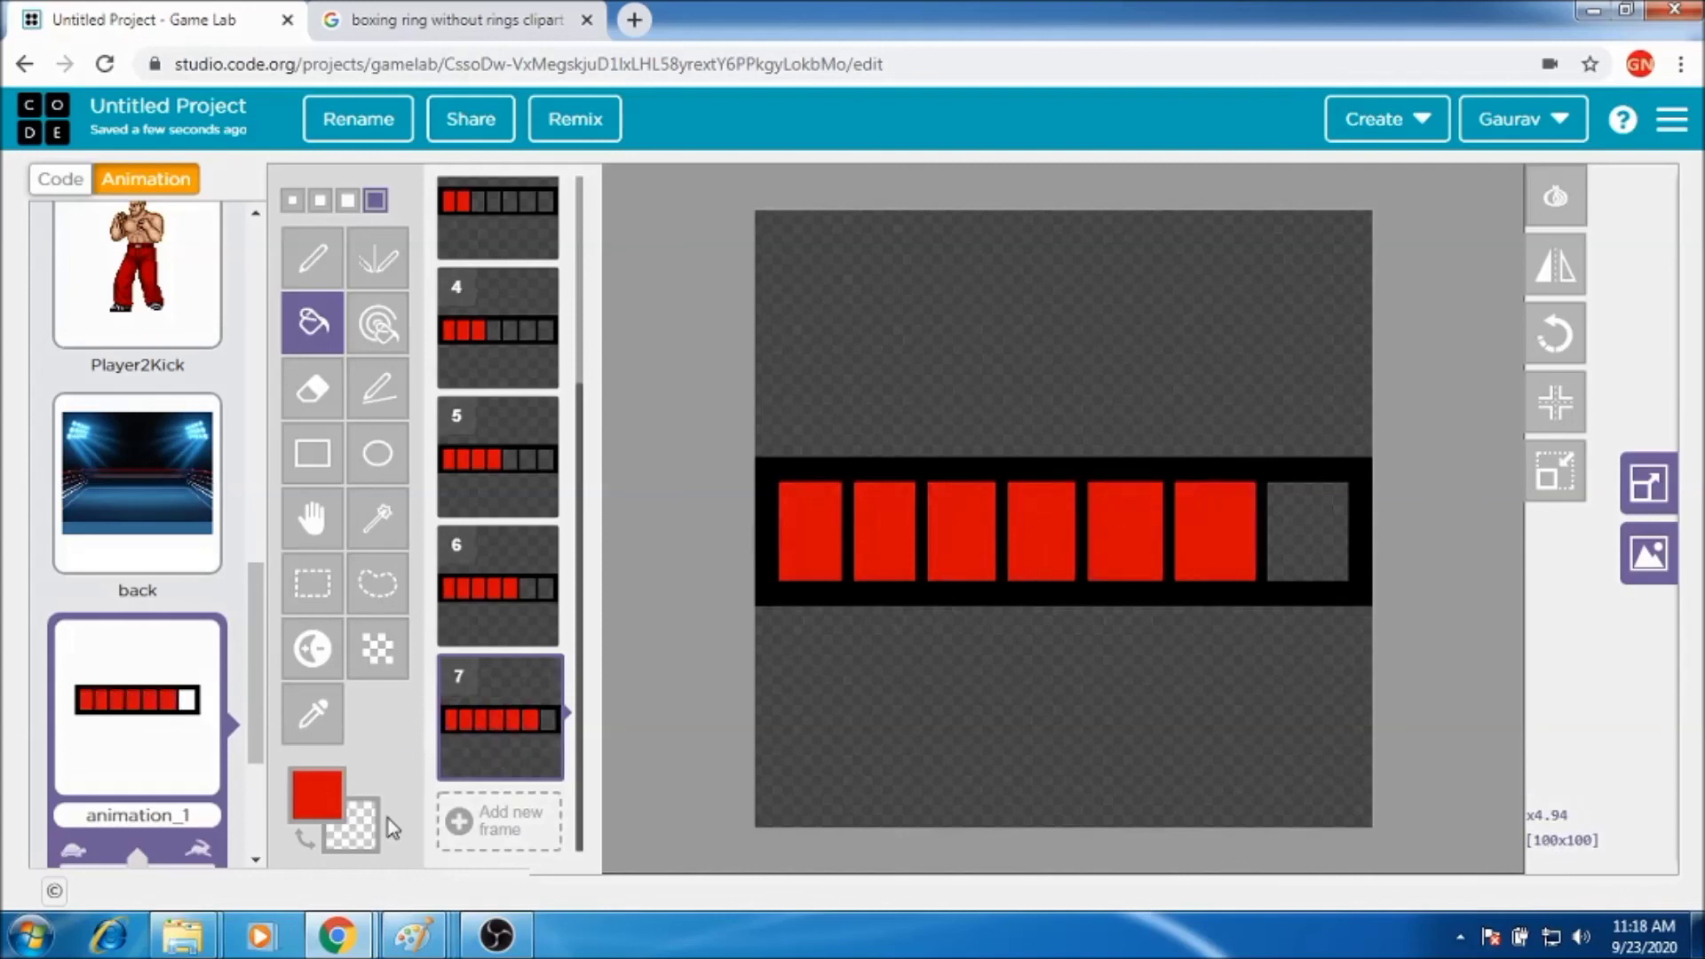
click(541, 758)
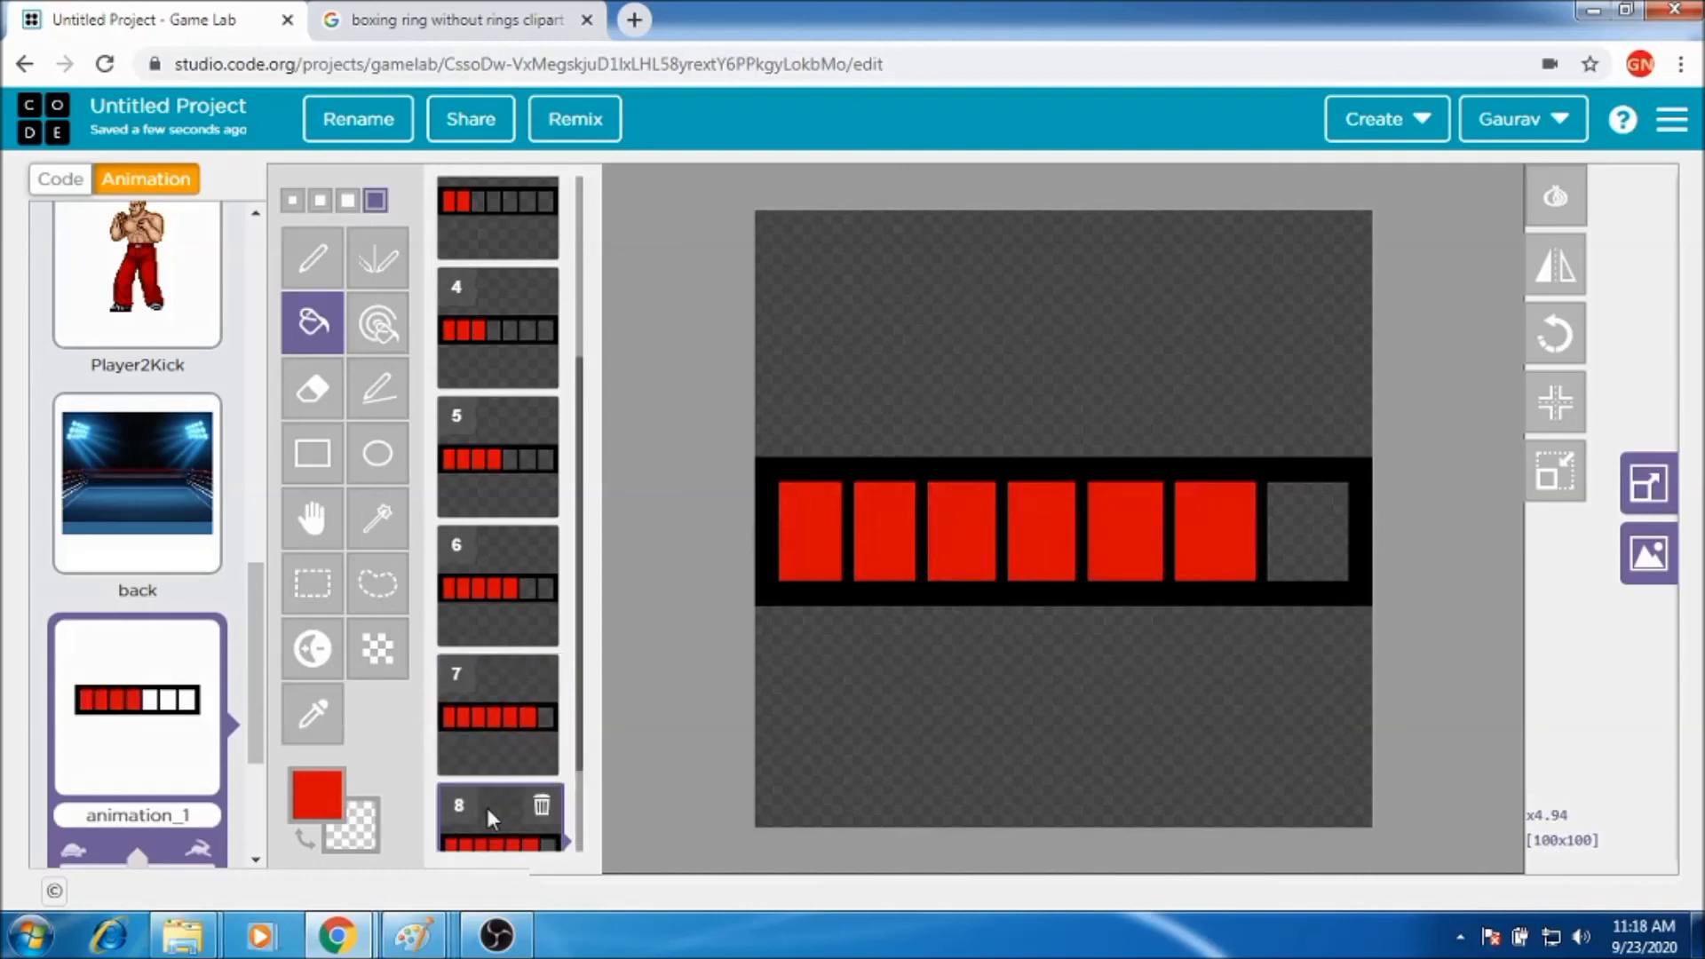
click(1265, 548)
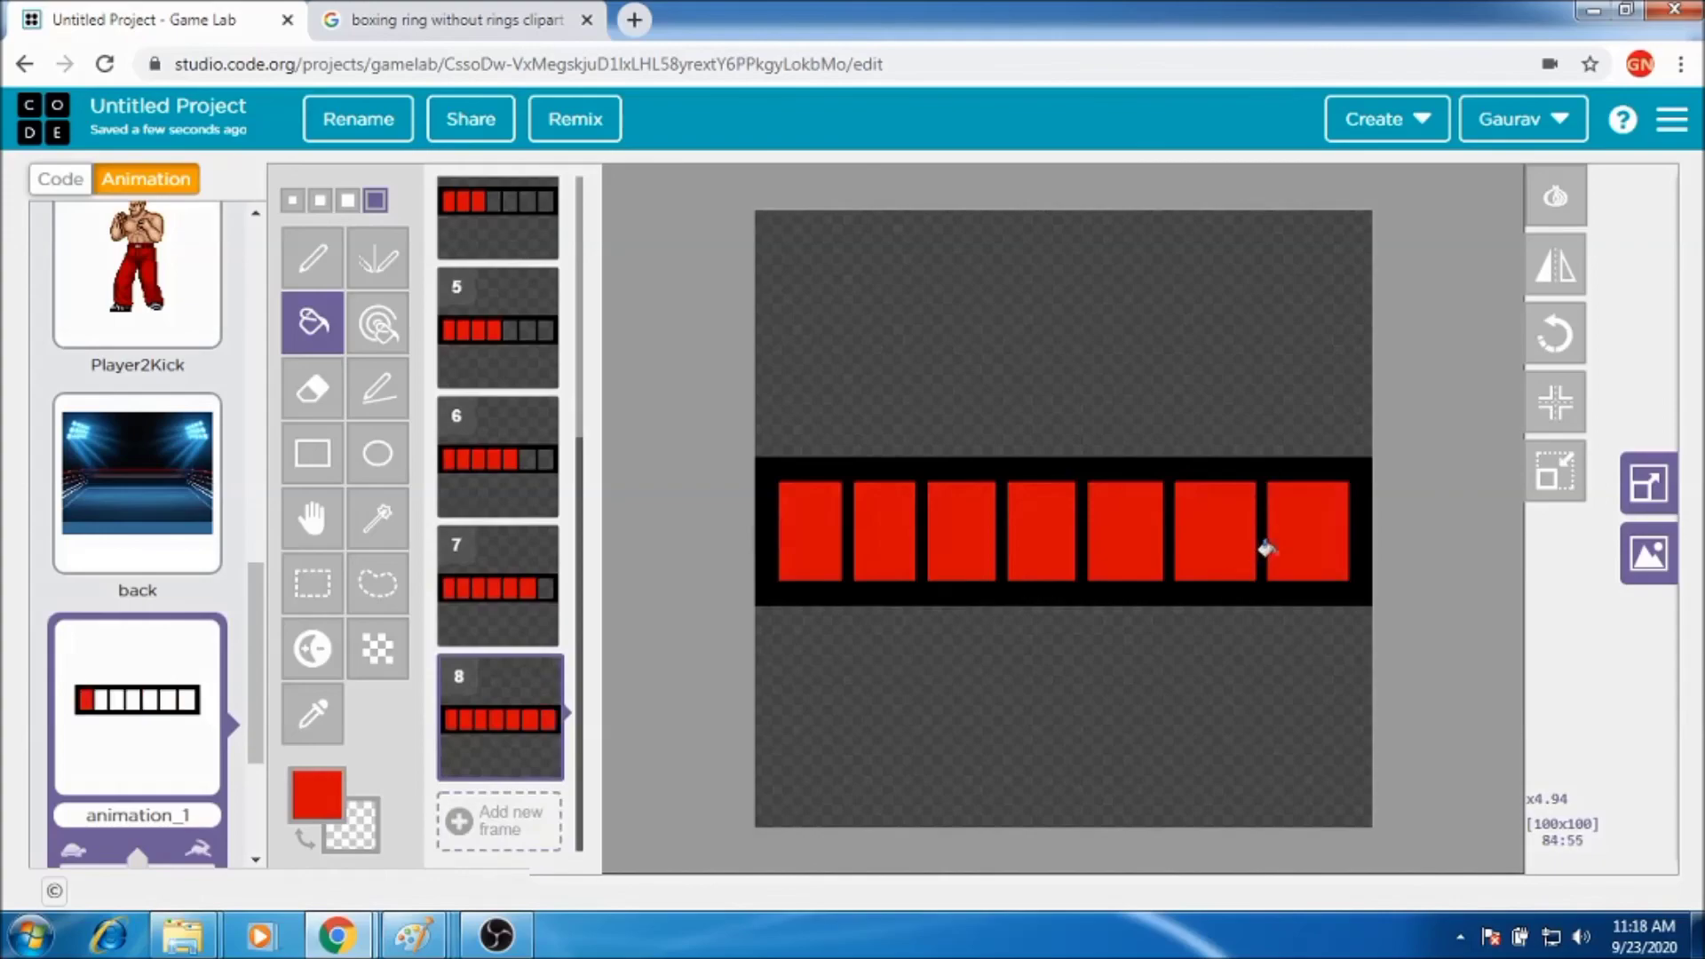